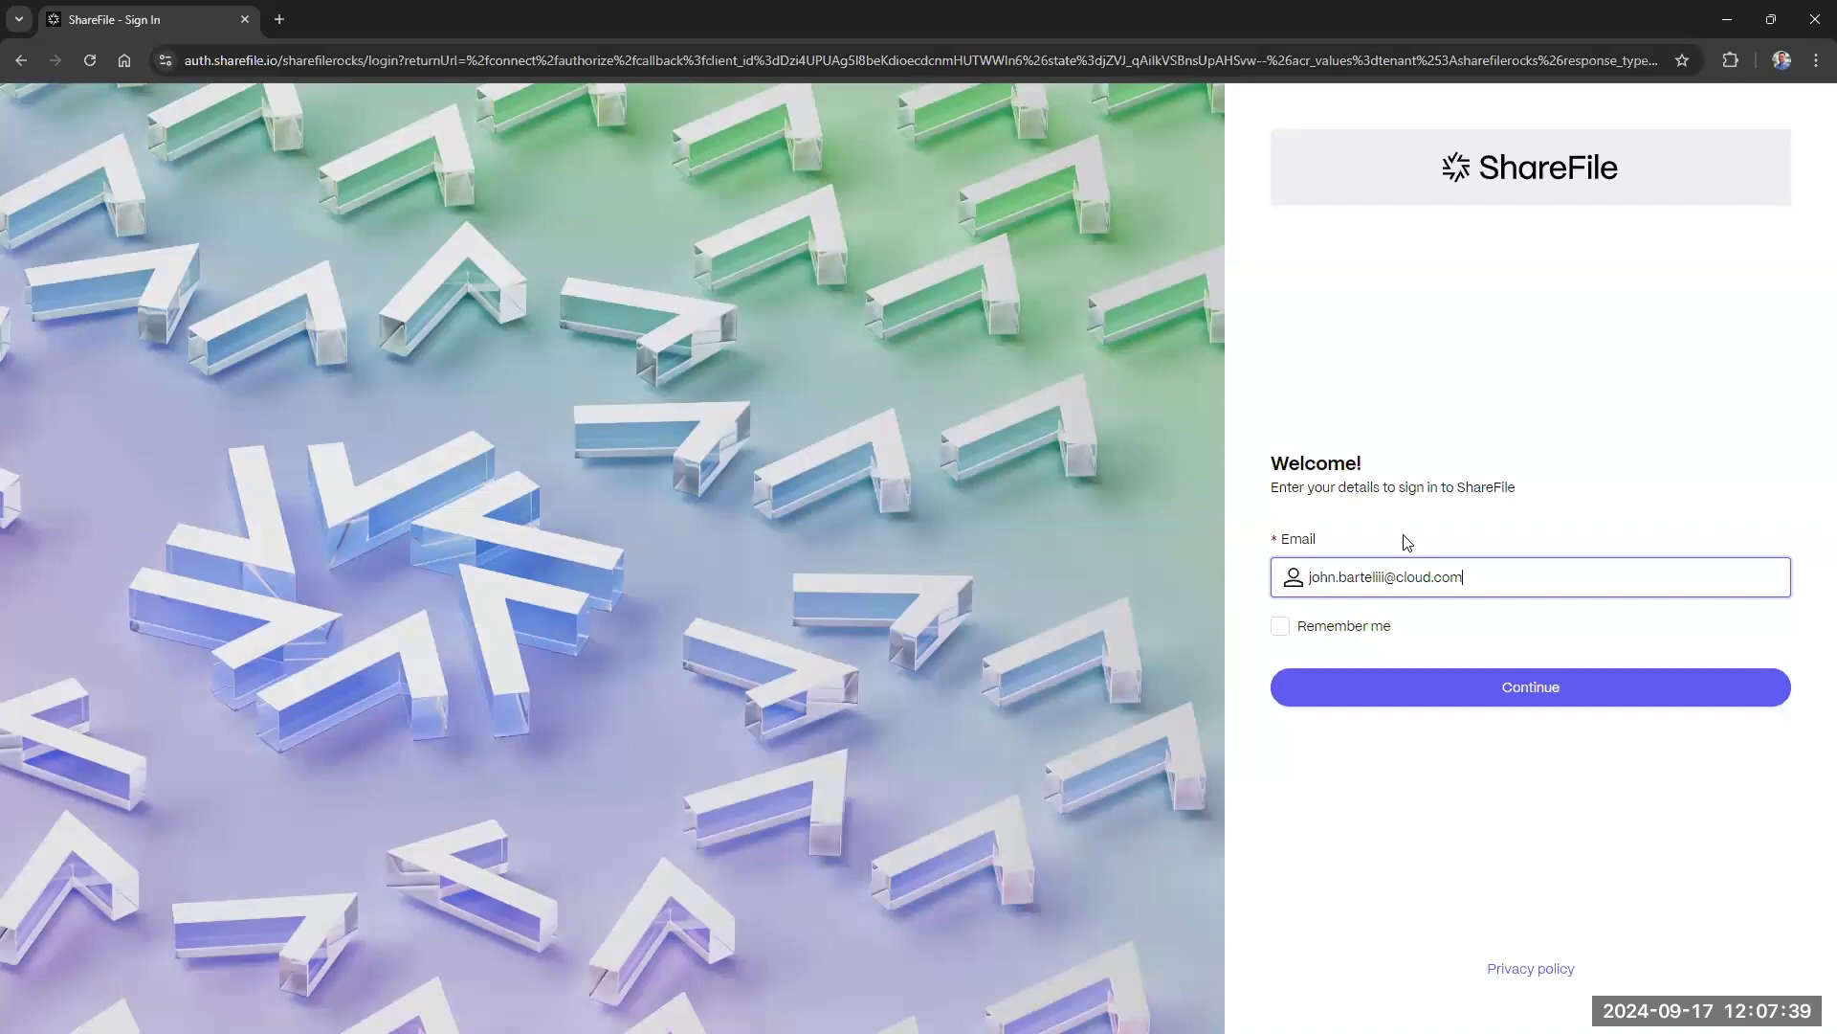
Sign in to the account by continuing with the prefilled e-mail and entering the account password.
{"action": "left_click", "coordinate": [1511, 675]}
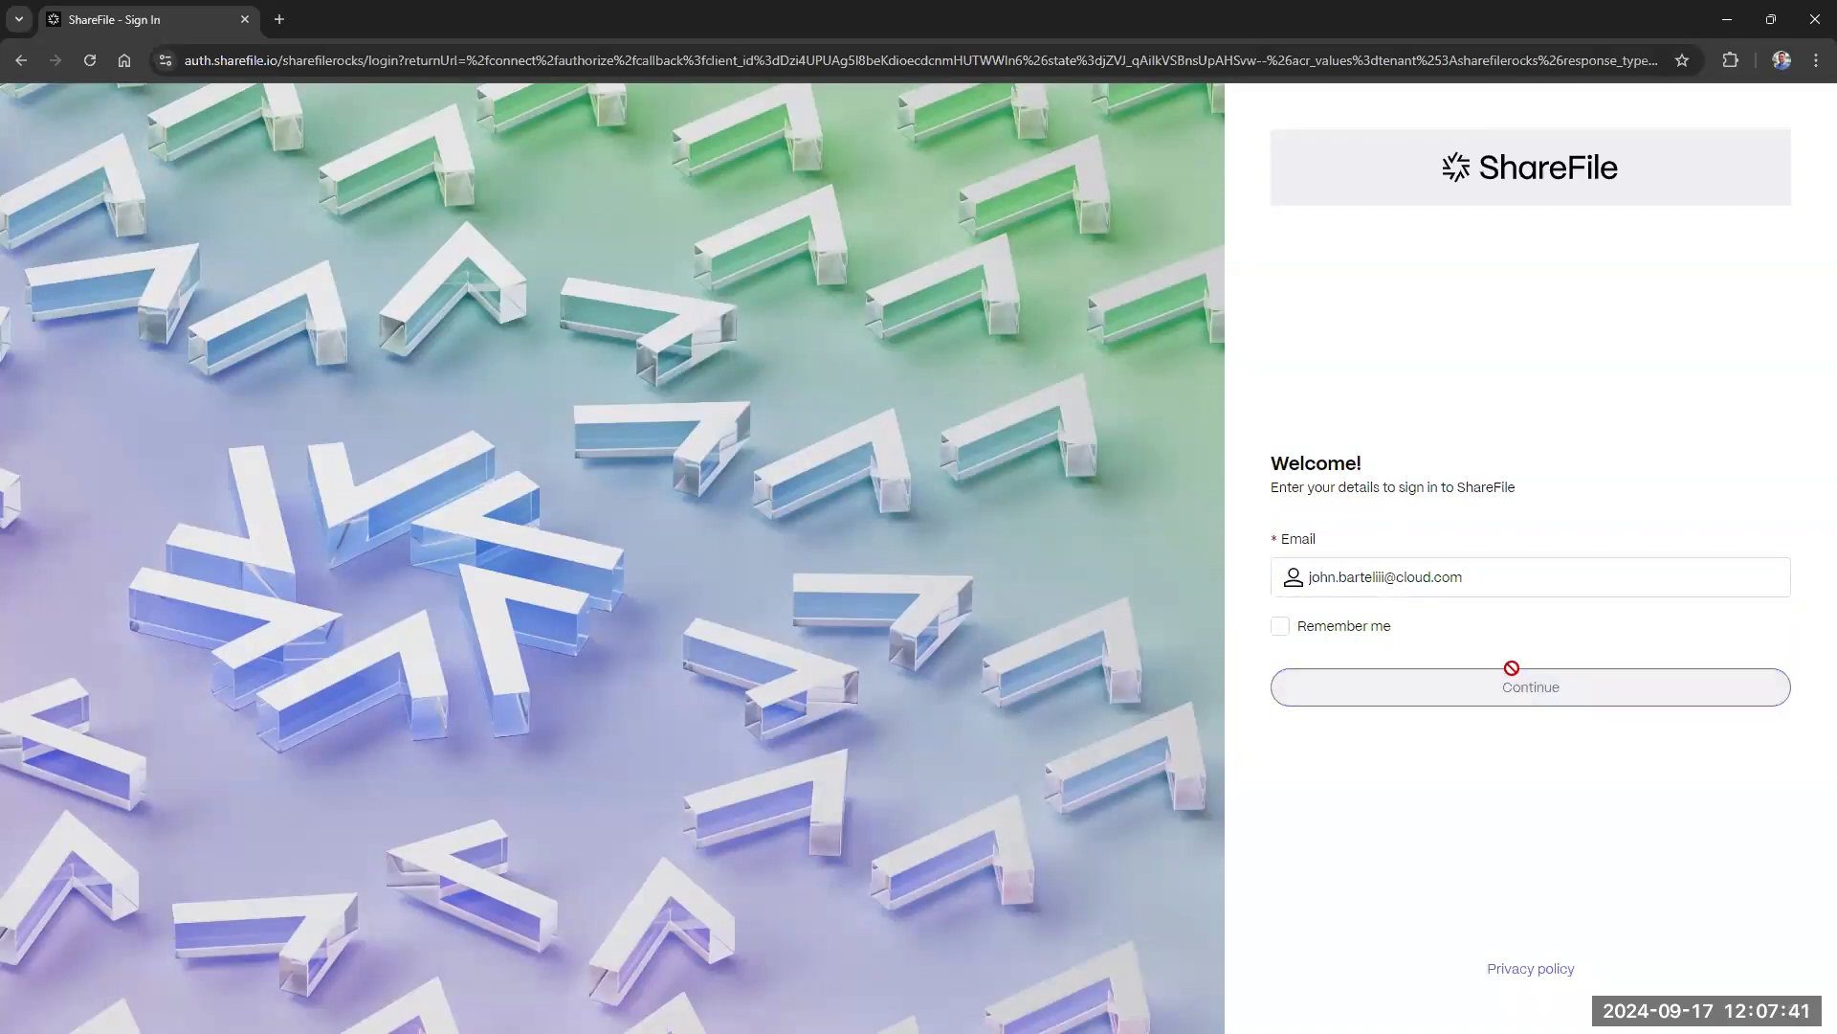
{"action": "left_click", "coordinate": [1529, 546]}
{"action": "key", "text": "ctrl+v"}
{"action": "left_click", "coordinate": [1563, 659]}
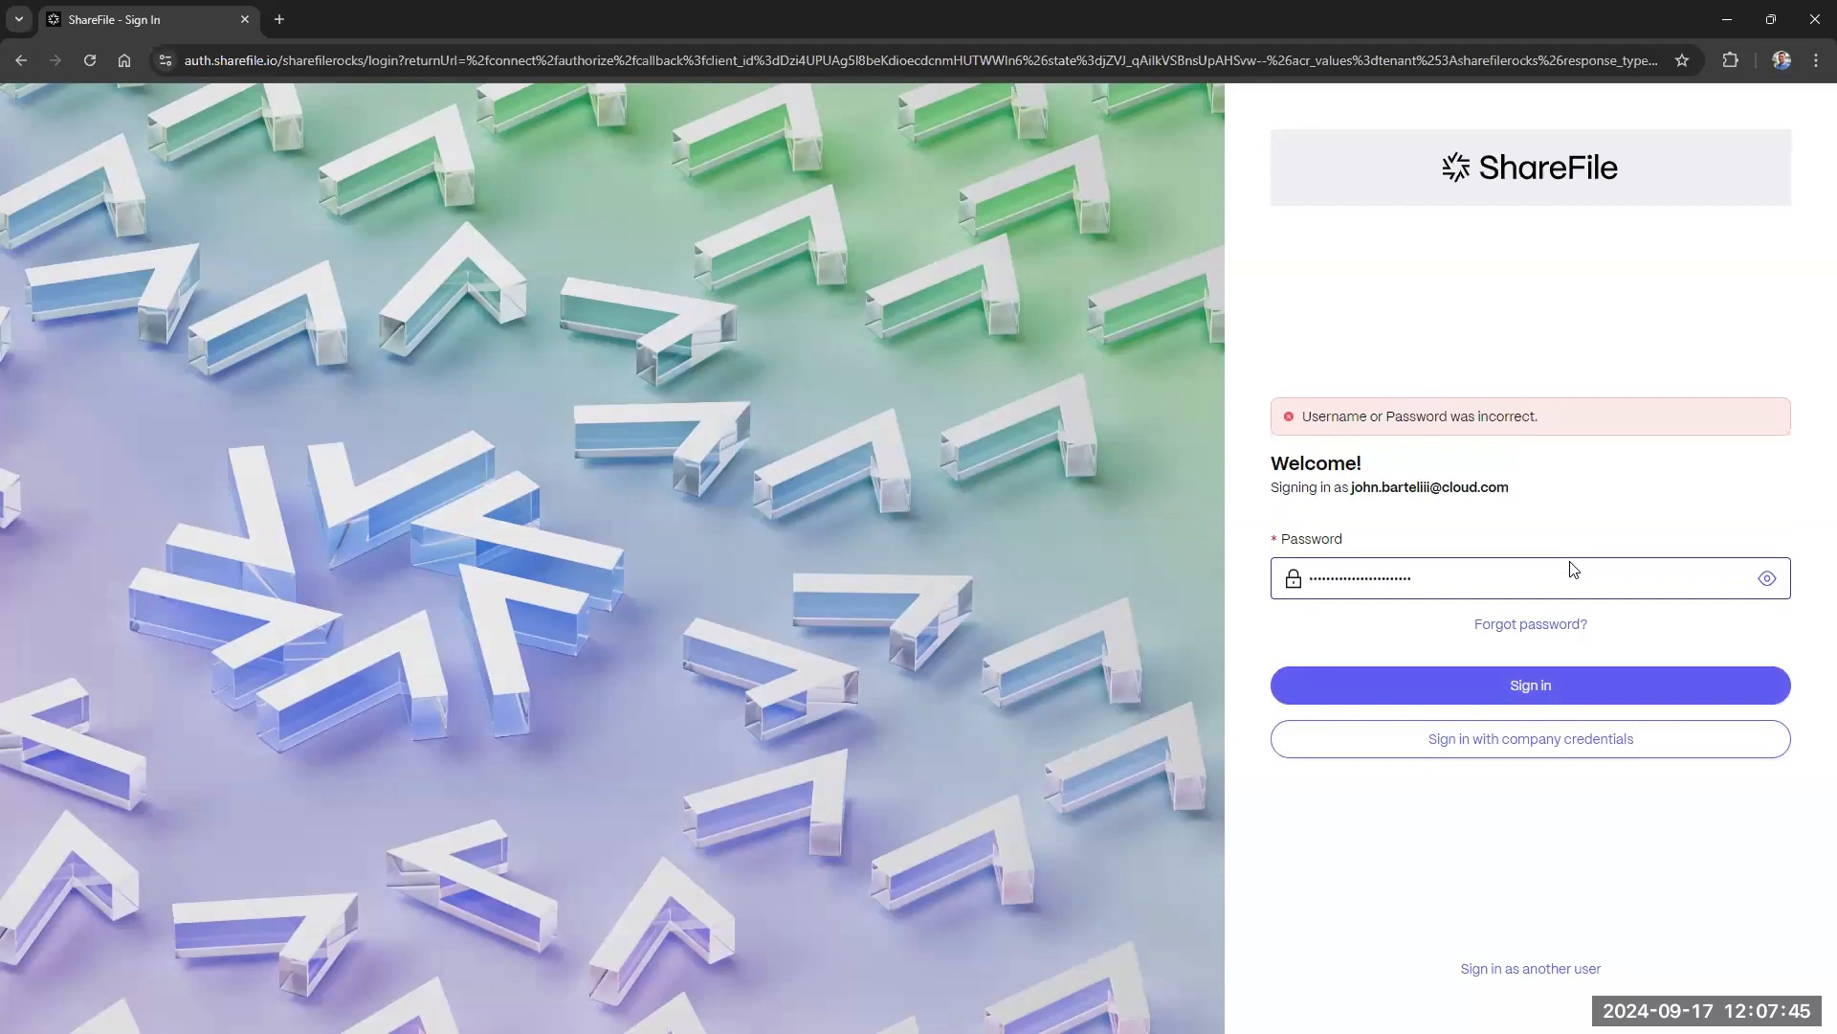
{"action": "left_click_drag", "start_coordinate": [1616, 571], "coordinate": [1251, 563]}
{"action": "type", "text": "••••••••••••"}
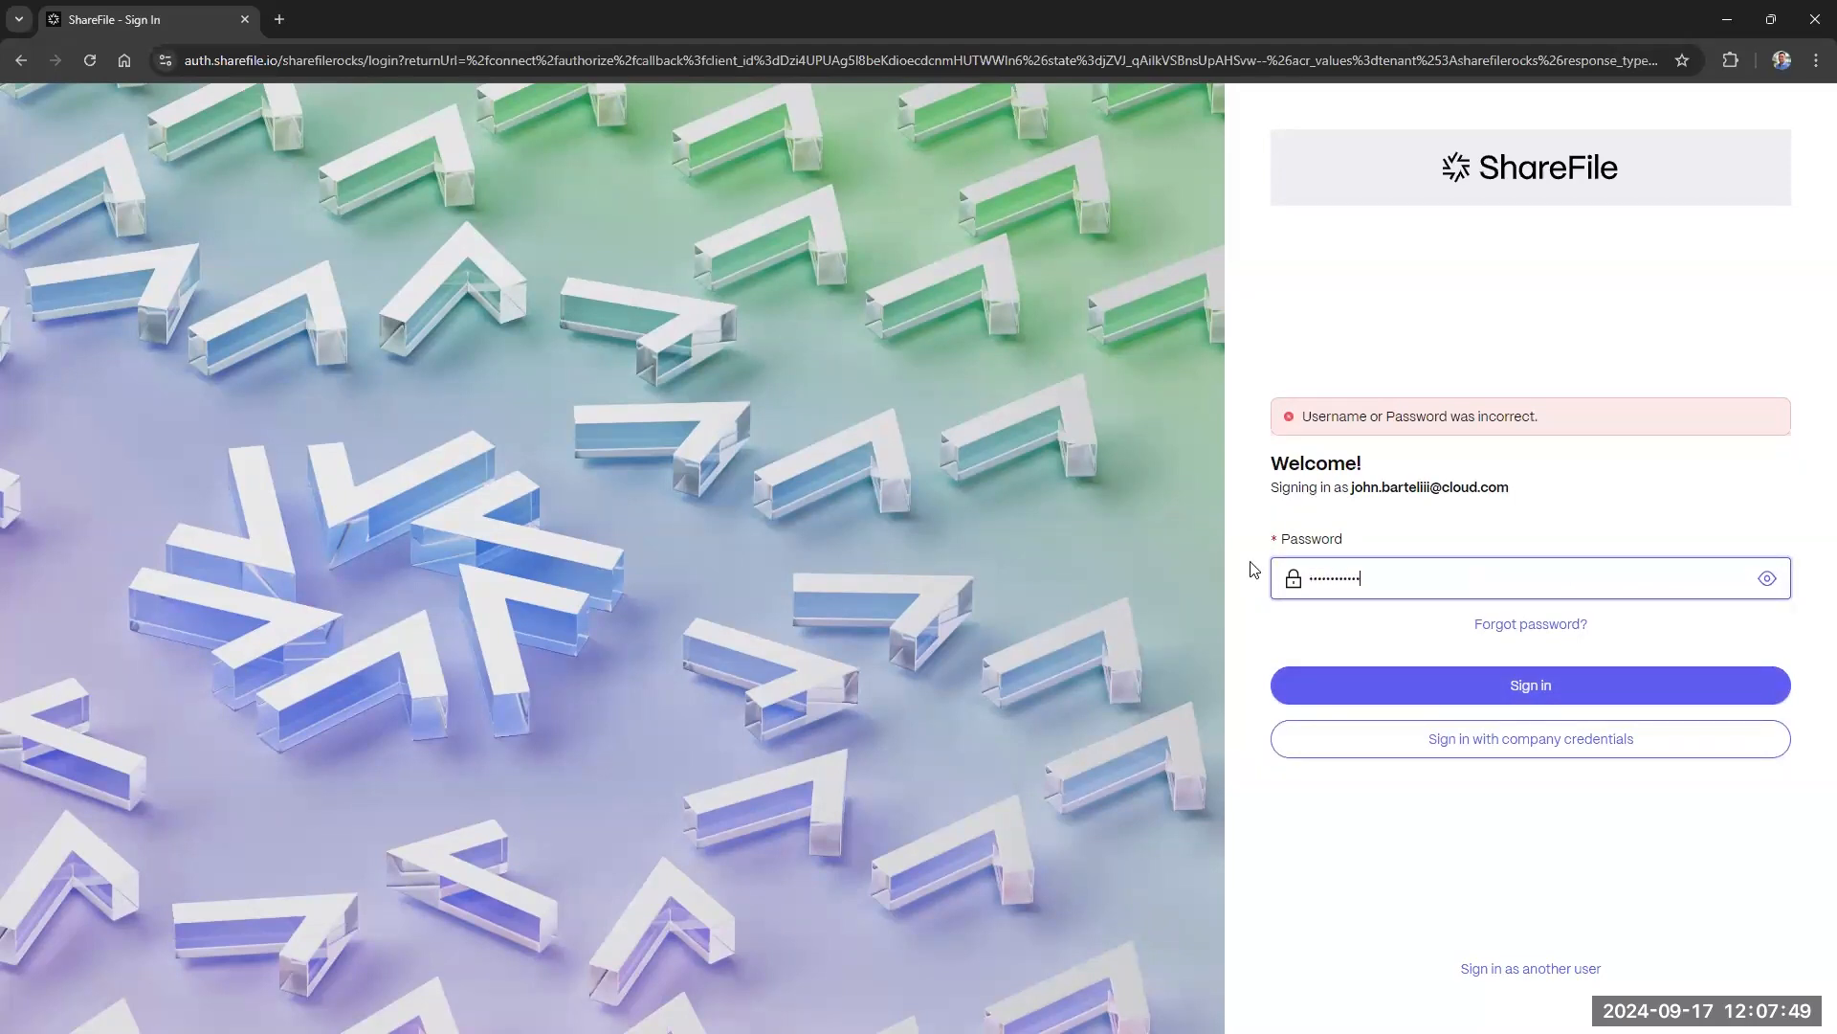
{"action": "key", "text": "Return"}
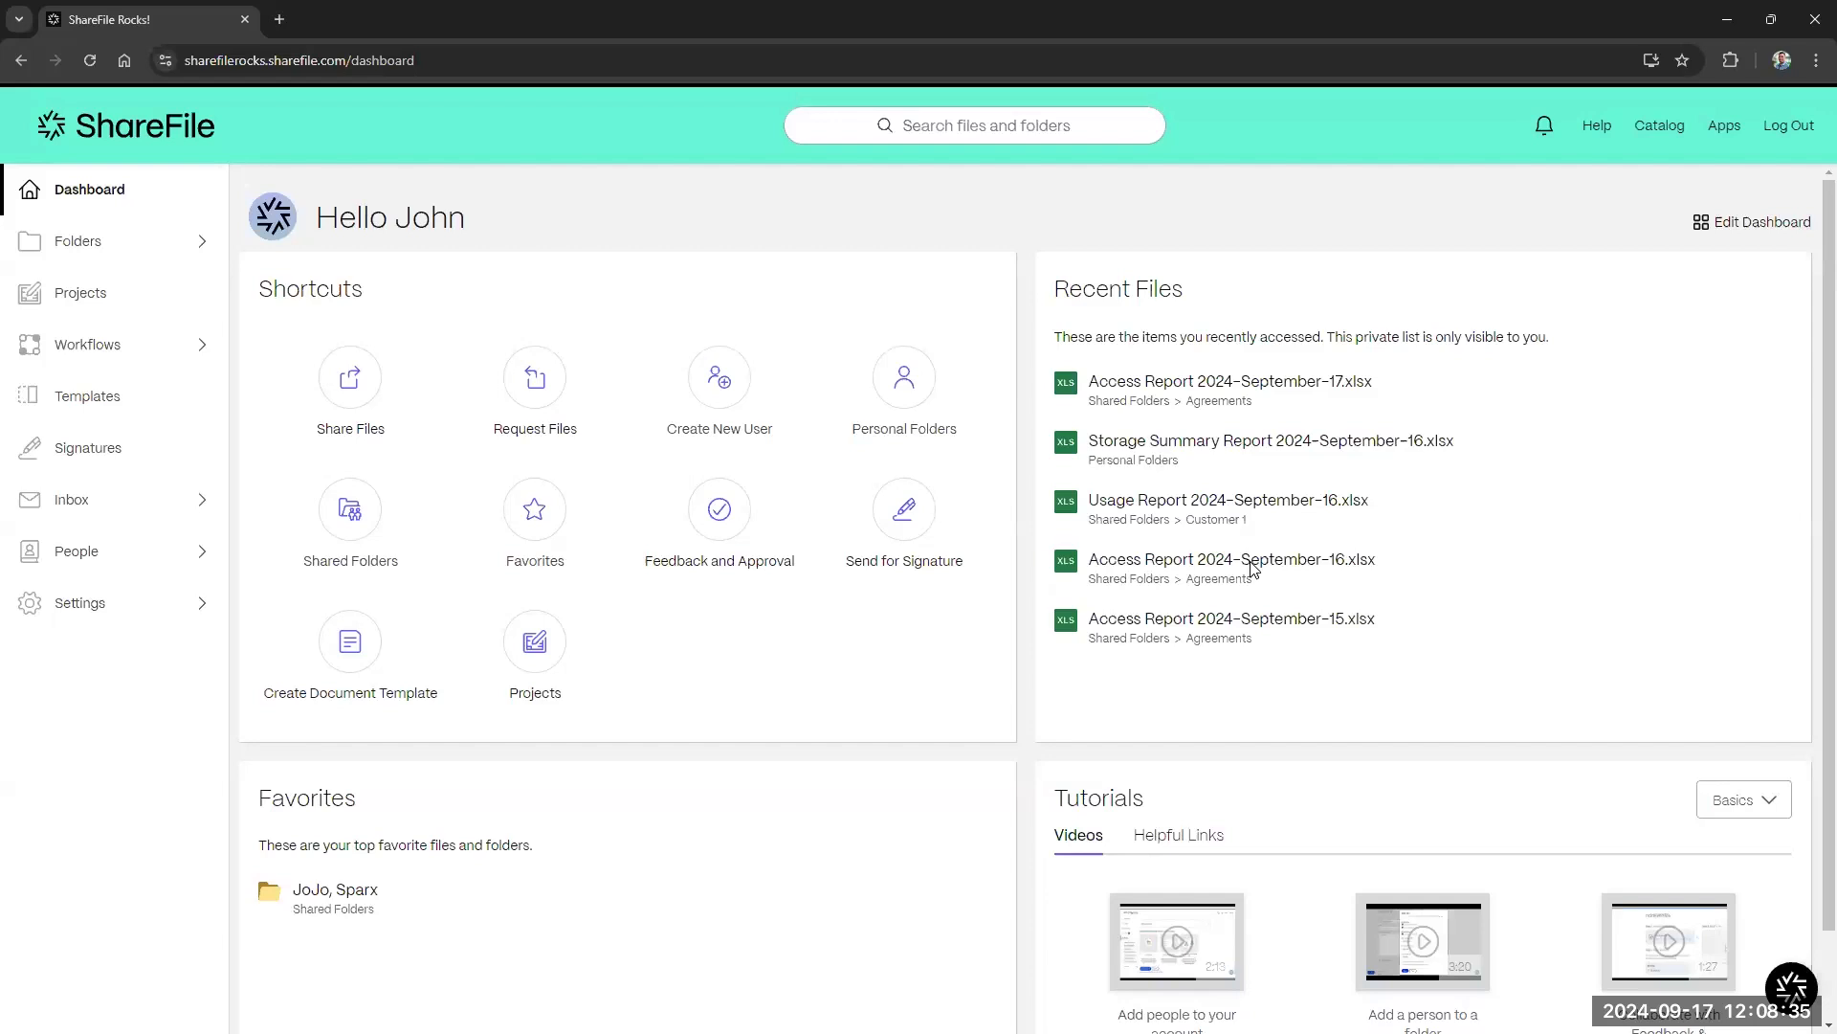
Open the Edit Company Branding page under Company Account Info in the admin settings.
{"action": "left_click", "coordinate": [196, 605]}
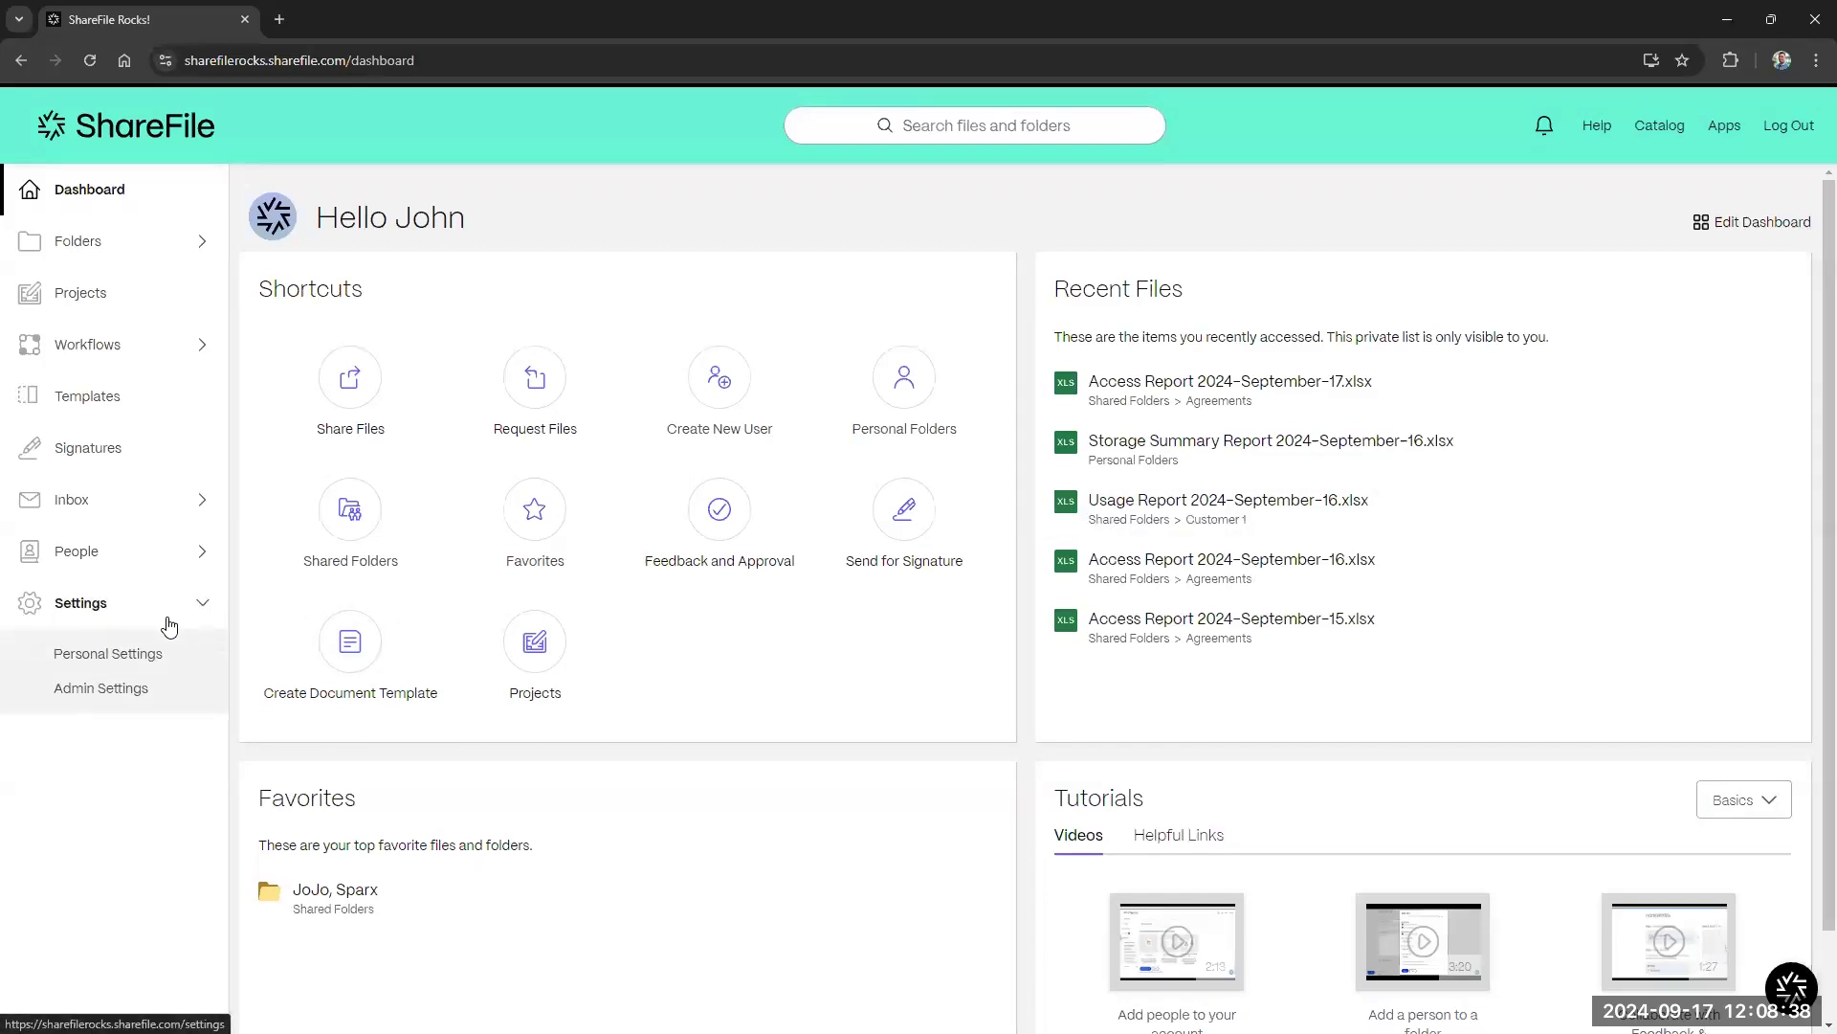
{"action": "left_click", "coordinate": [141, 689]}
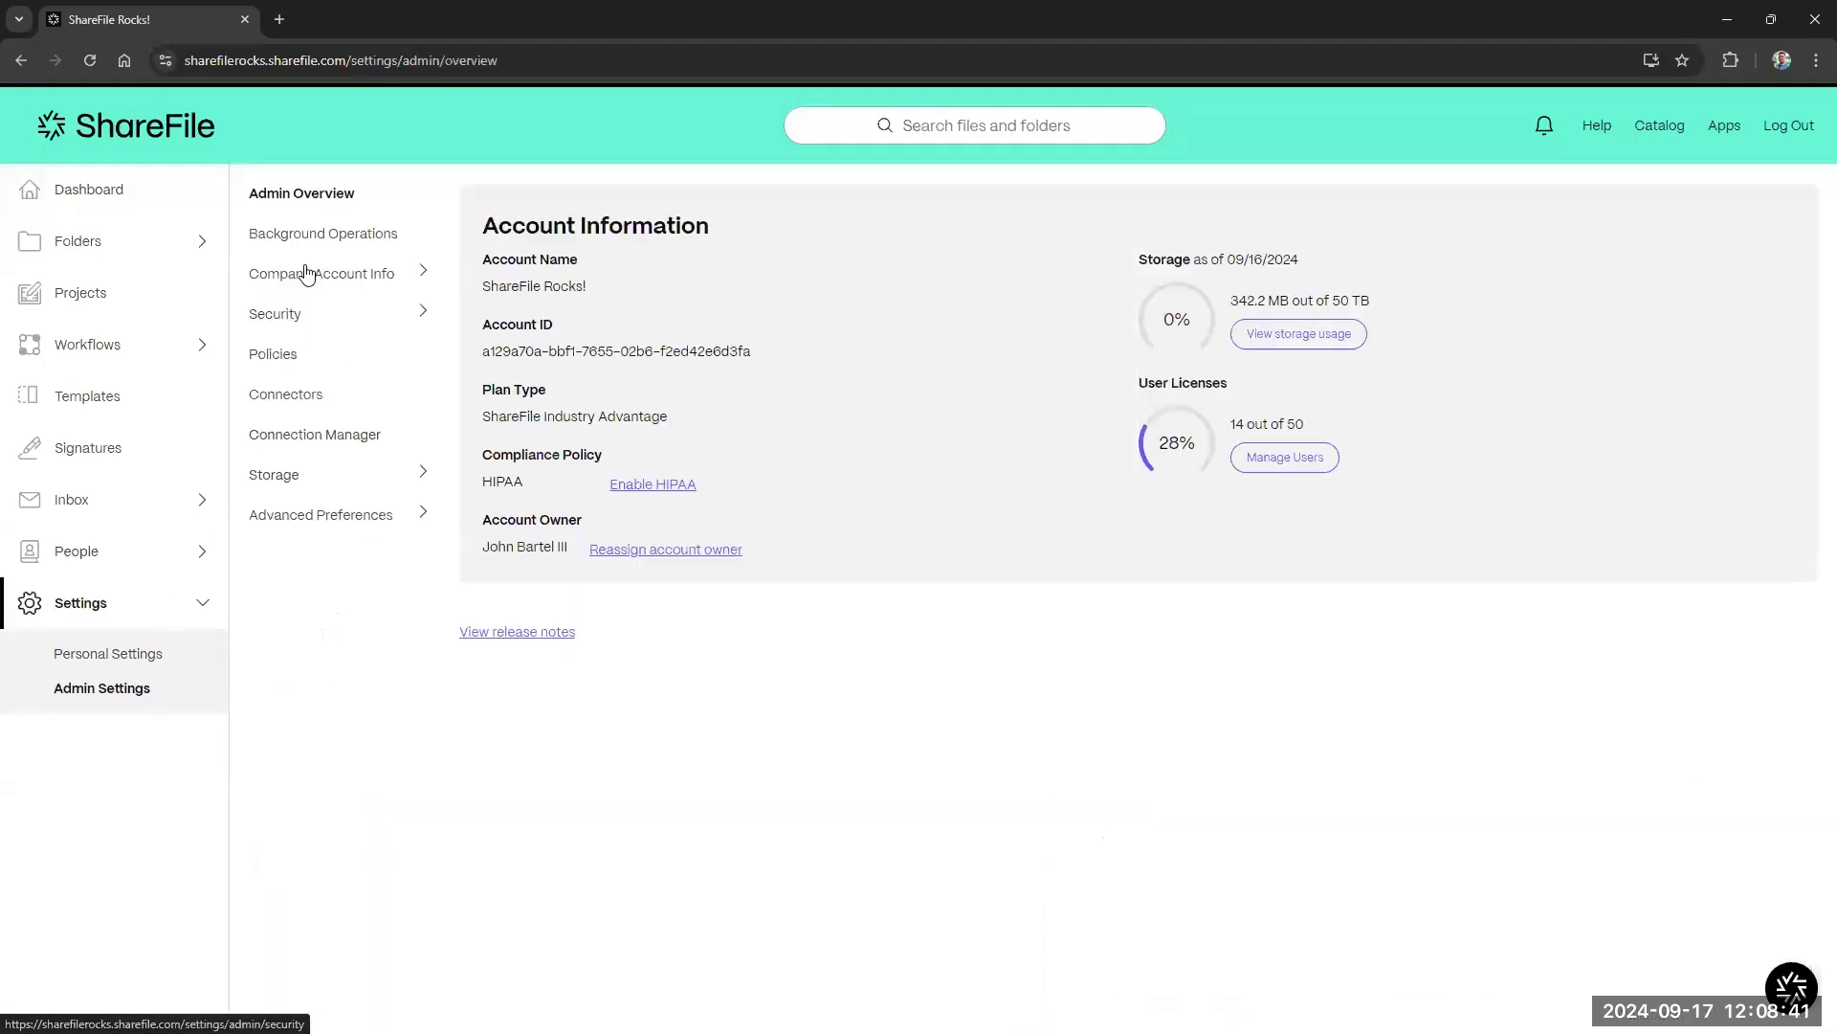
{"action": "left_click", "coordinate": [306, 275]}
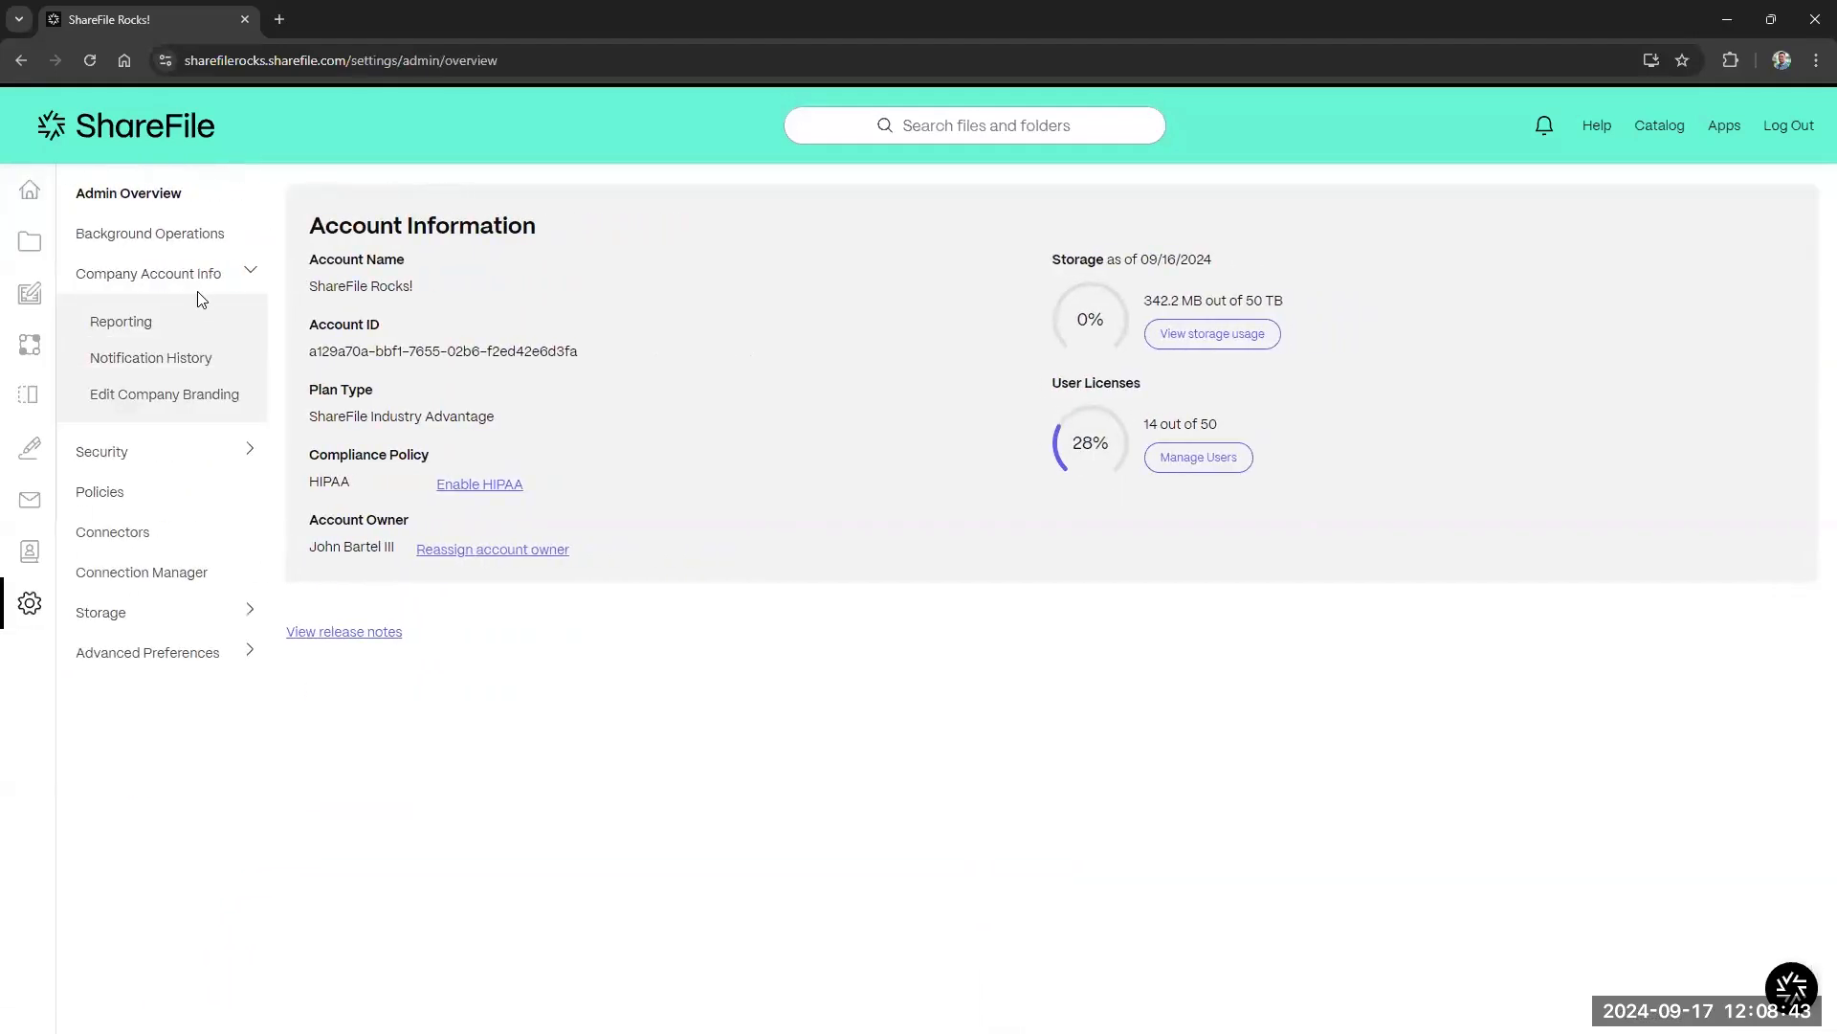
{"action": "left_click", "coordinate": [147, 402]}
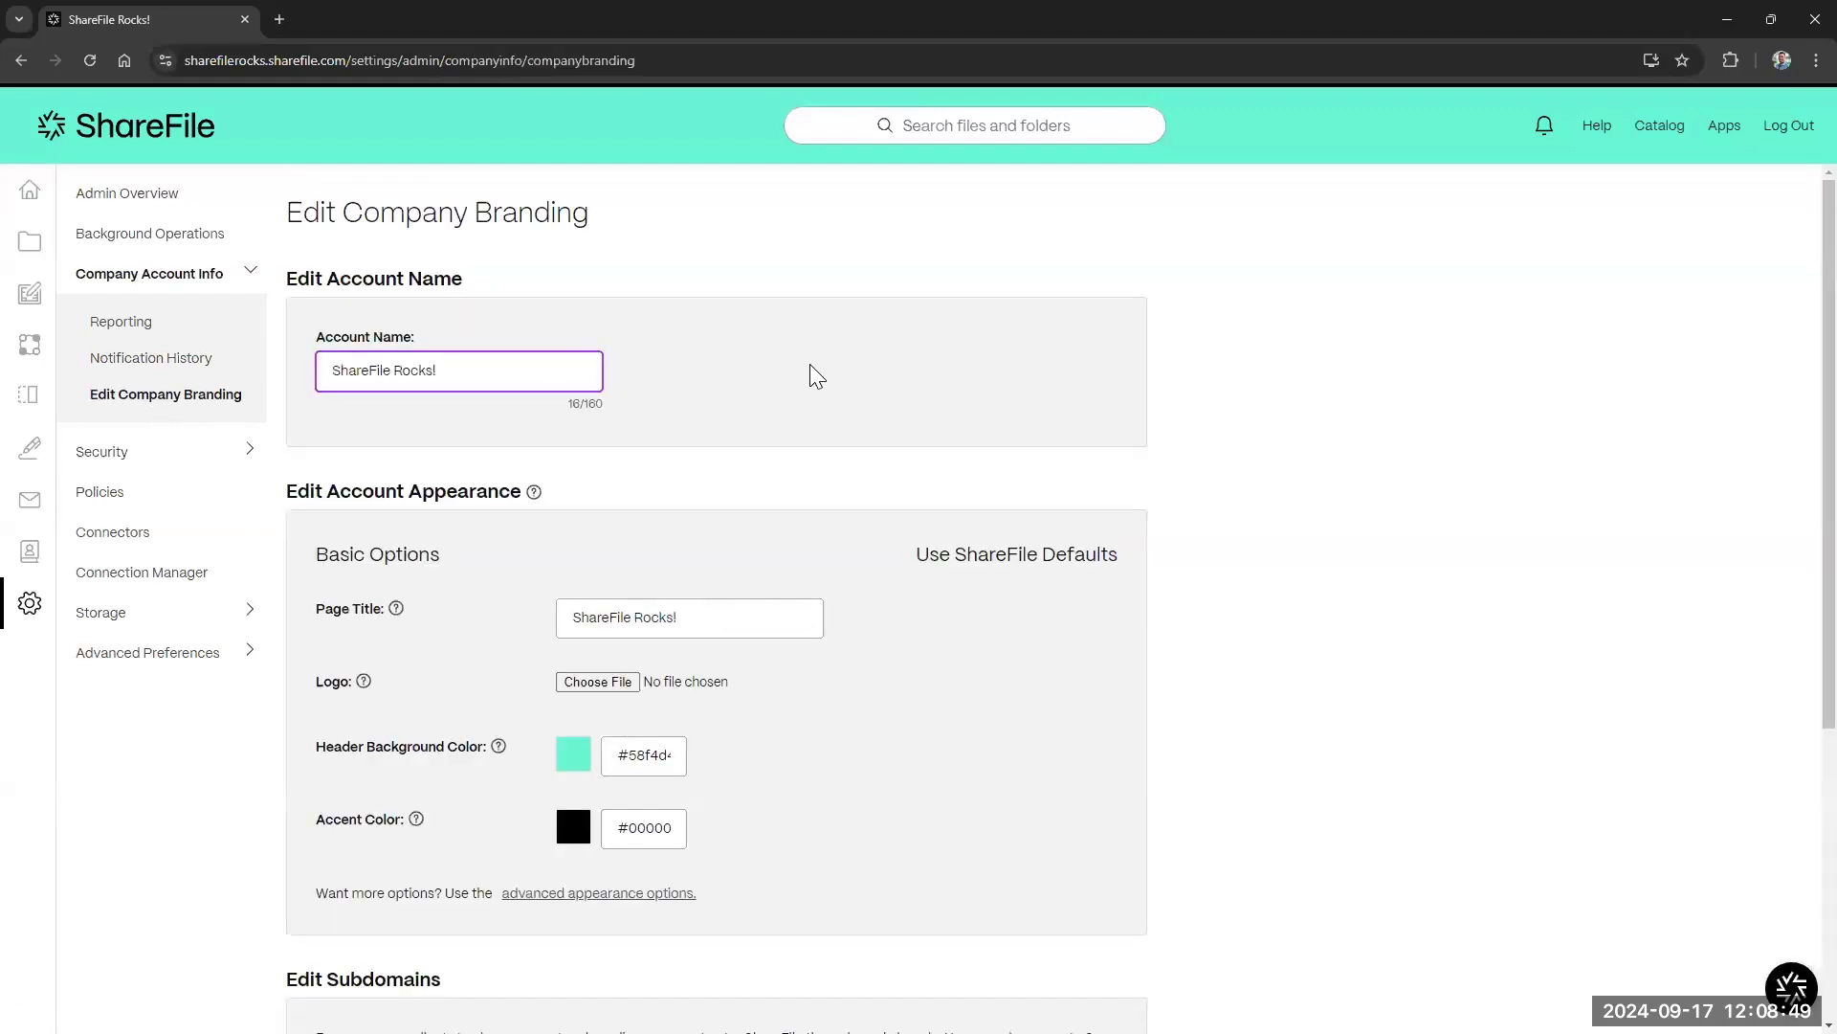
Review the account name and basic appearance options, and switch to the advanced appearance options.
{"action": "scroll", "coordinate": [806, 369], "scroll_direction": "down", "scroll_amount": 1}
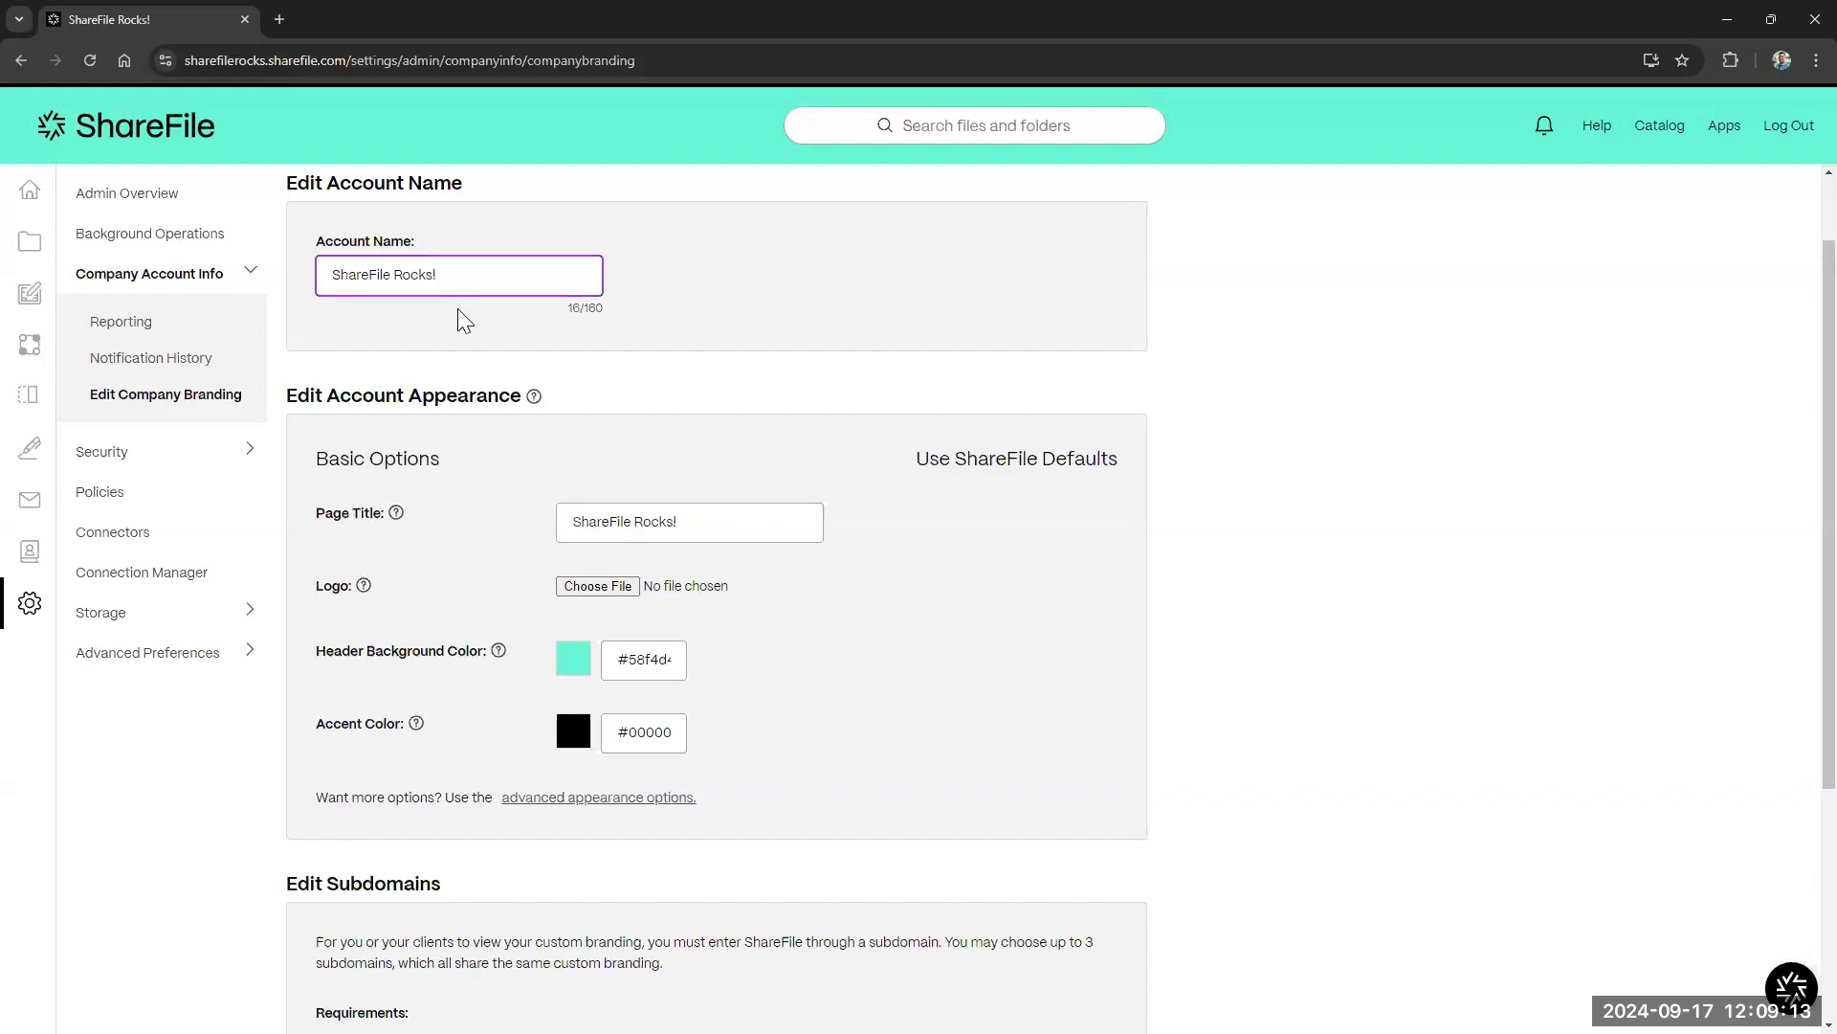
{"action": "scroll", "coordinate": [458, 308], "scroll_direction": "down", "scroll_amount": 1}
{"action": "scroll", "coordinate": [457, 308], "scroll_direction": "down", "scroll_amount": 2}
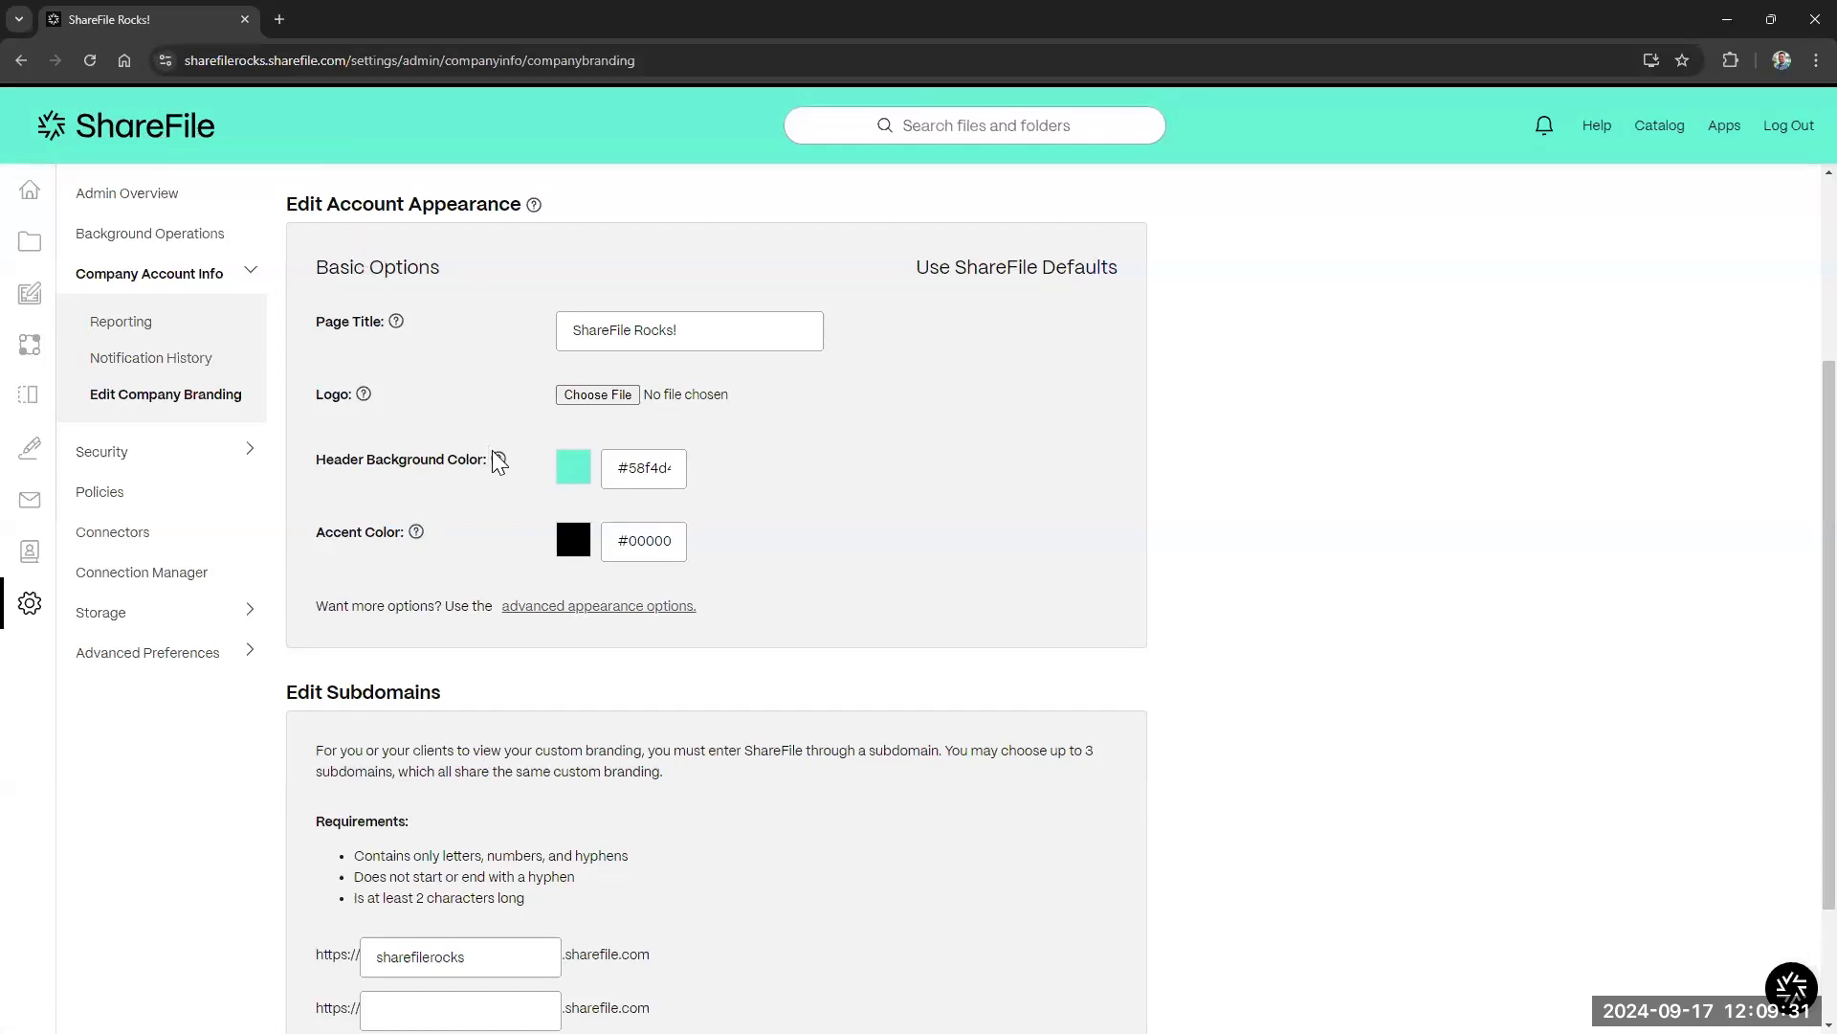
{"action": "mouse_move", "coordinate": [501, 465]}
{"action": "left_click", "coordinate": [671, 467]}
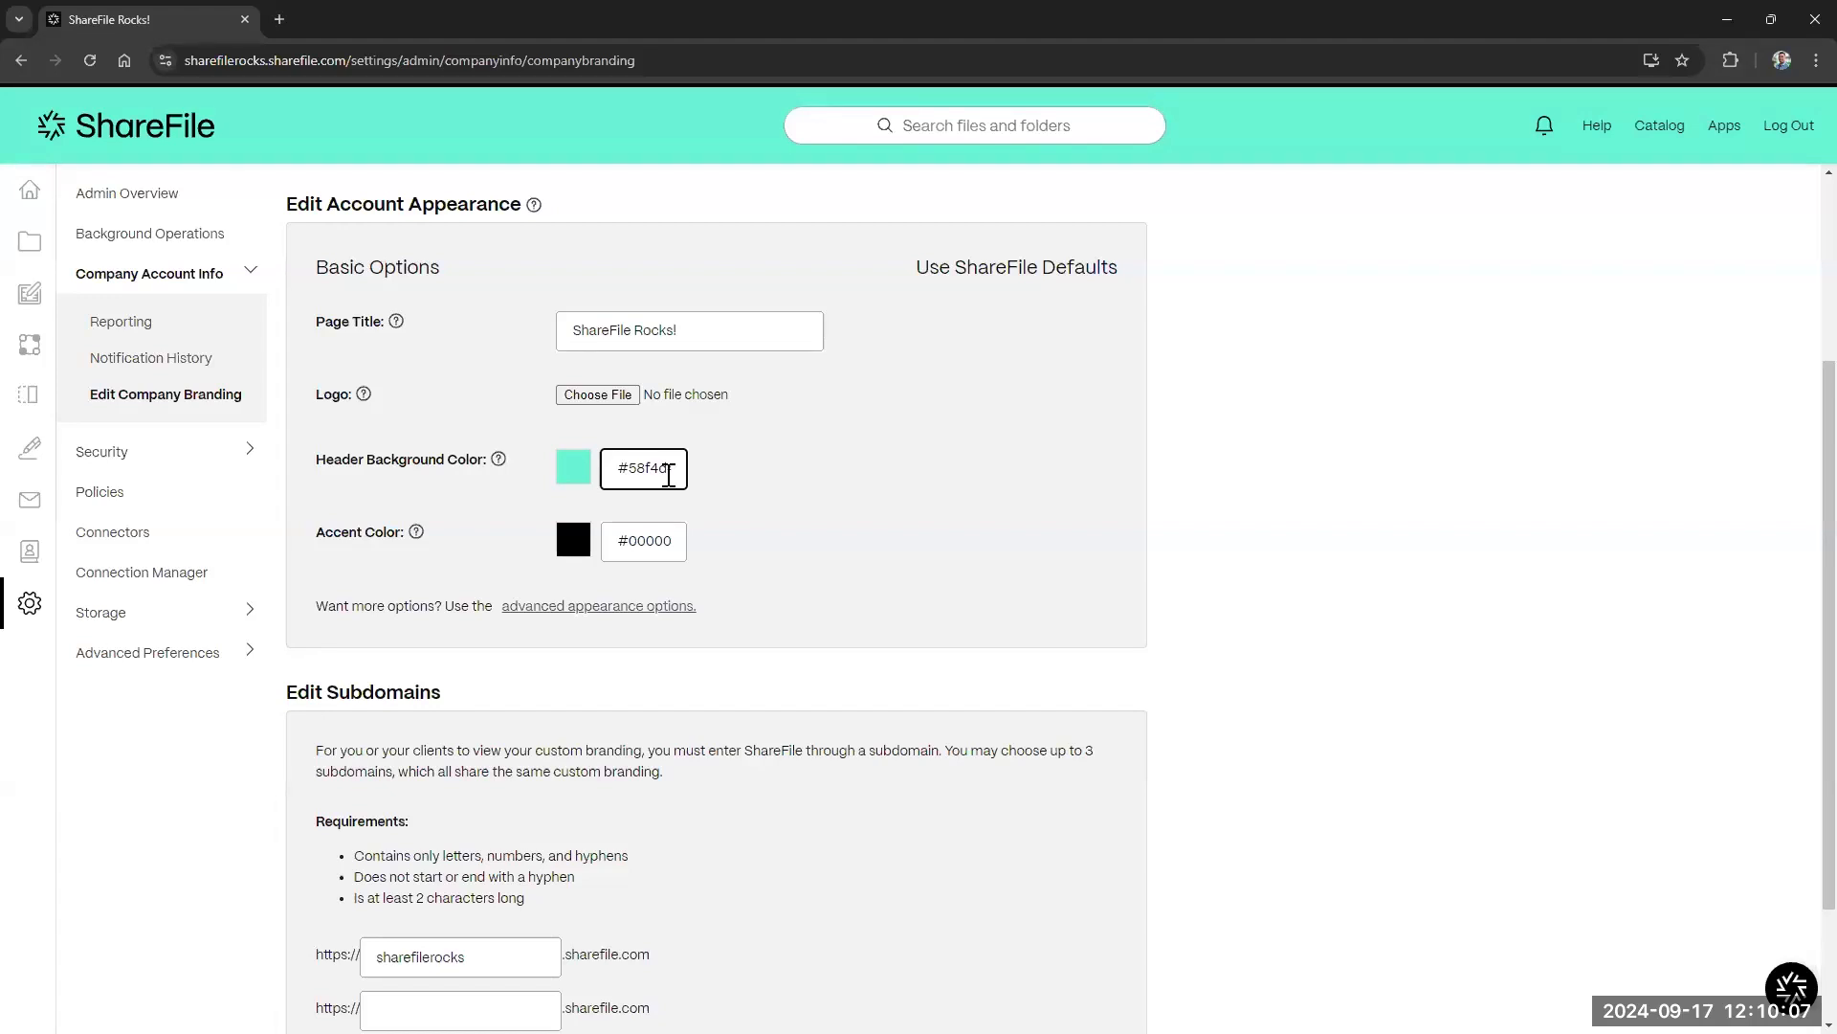
{"action": "left_click", "coordinate": [651, 607]}
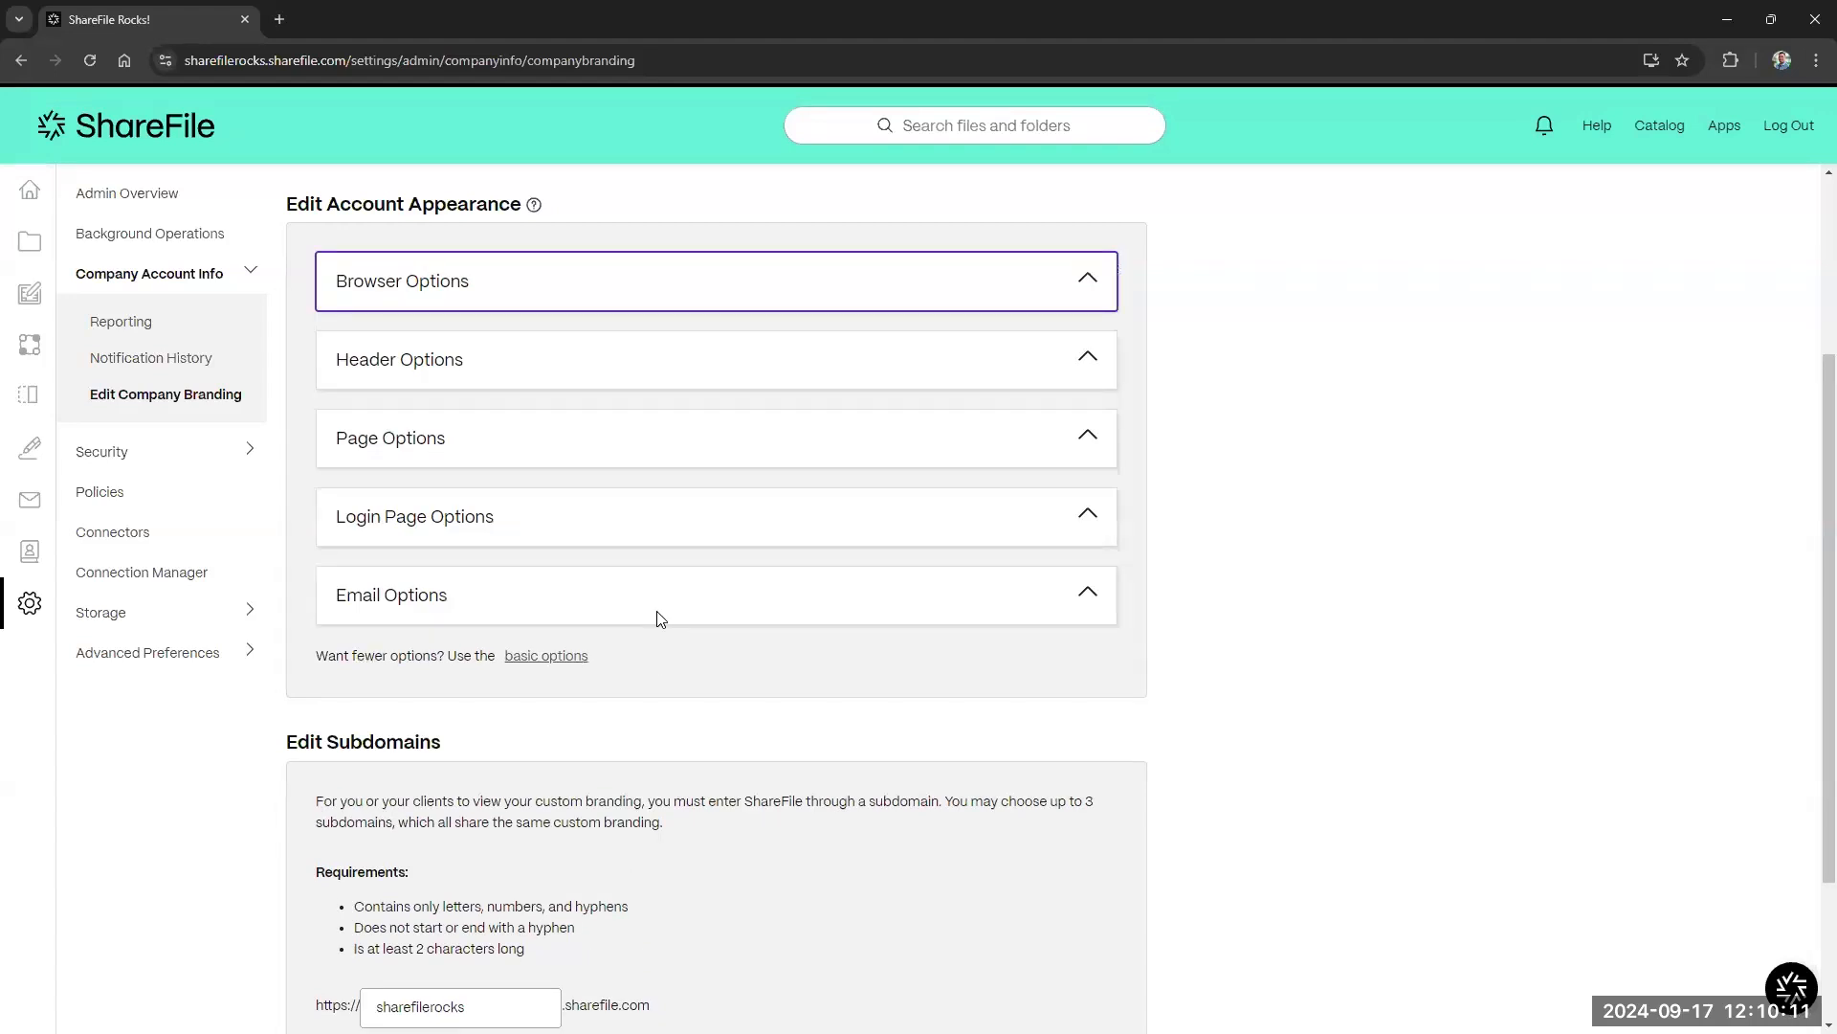
Expand the Browser, Header and Page Options sections to review the page title, logo, background and color settings.
{"action": "left_click", "coordinate": [582, 310]}
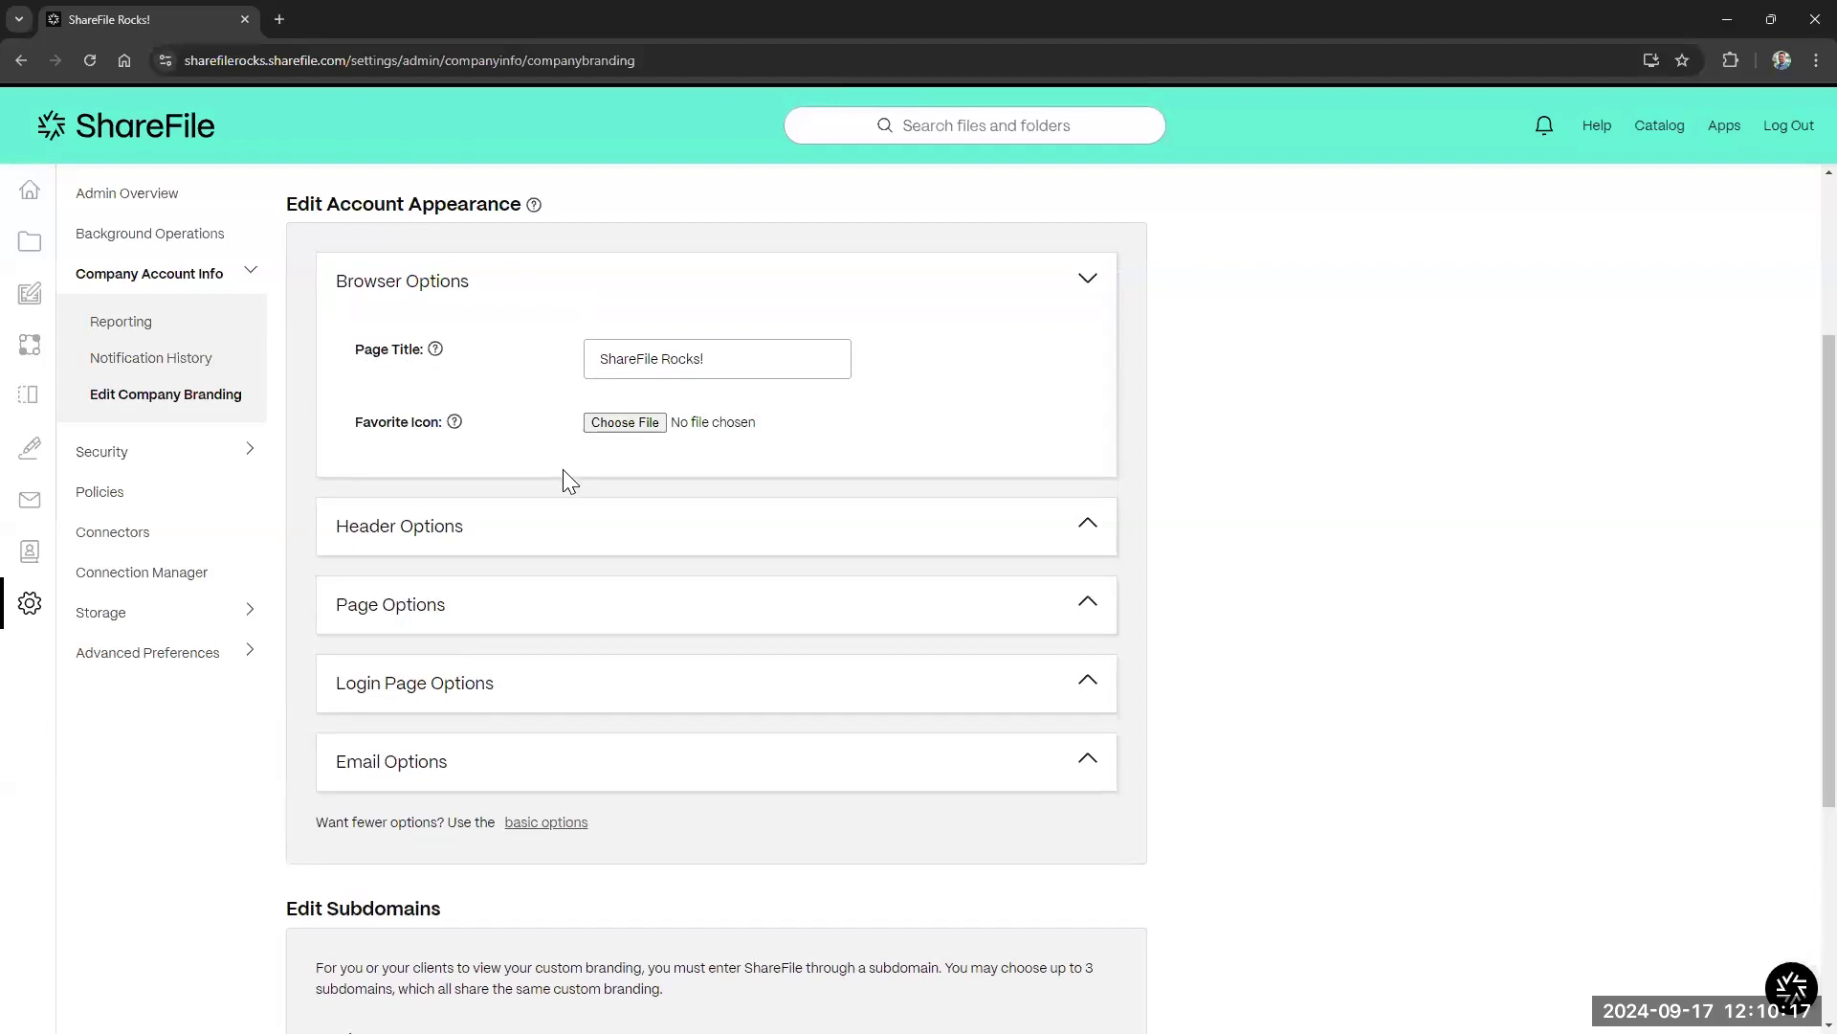
{"action": "left_click", "coordinate": [517, 550]}
{"action": "scroll", "coordinate": [465, 622], "scroll_direction": "down", "scroll_amount": 2}
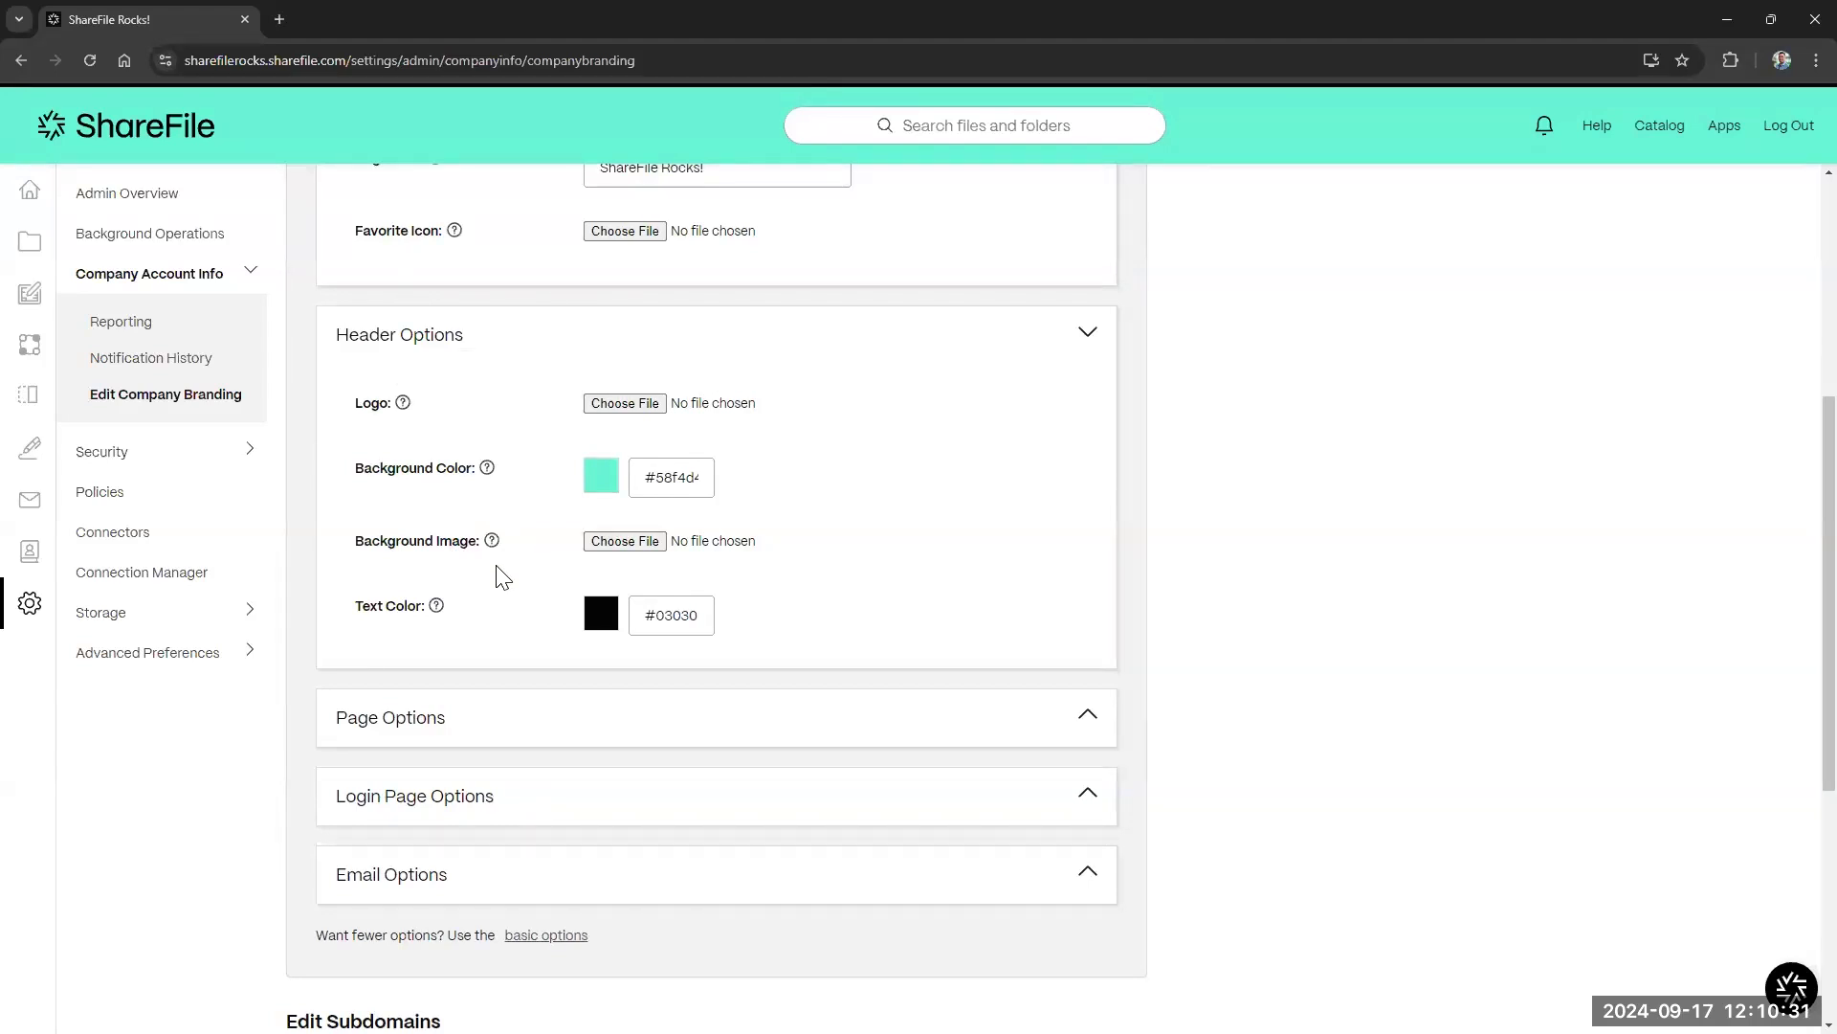
{"action": "left_click", "coordinate": [488, 710]}
{"action": "scroll", "coordinate": [637, 667], "scroll_direction": "down", "scroll_amount": 1}
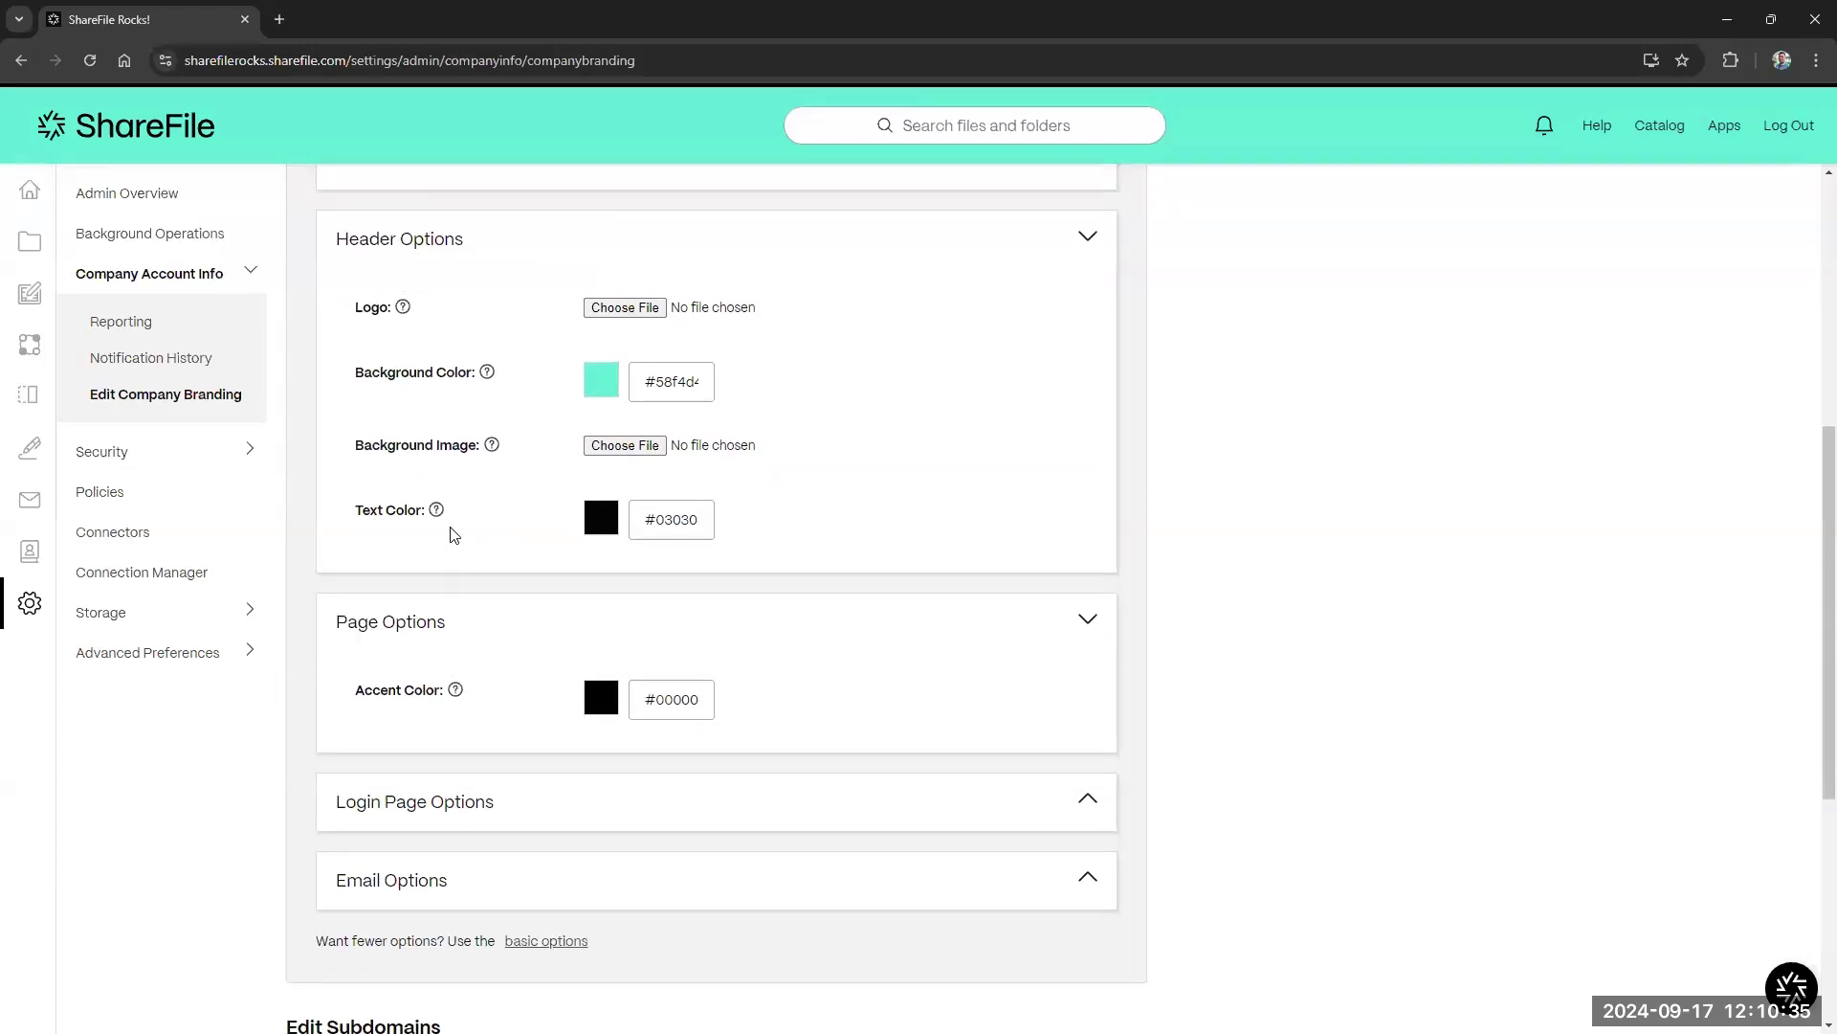
{"action": "scroll", "coordinate": [464, 760], "scroll_direction": "down", "scroll_amount": 1}
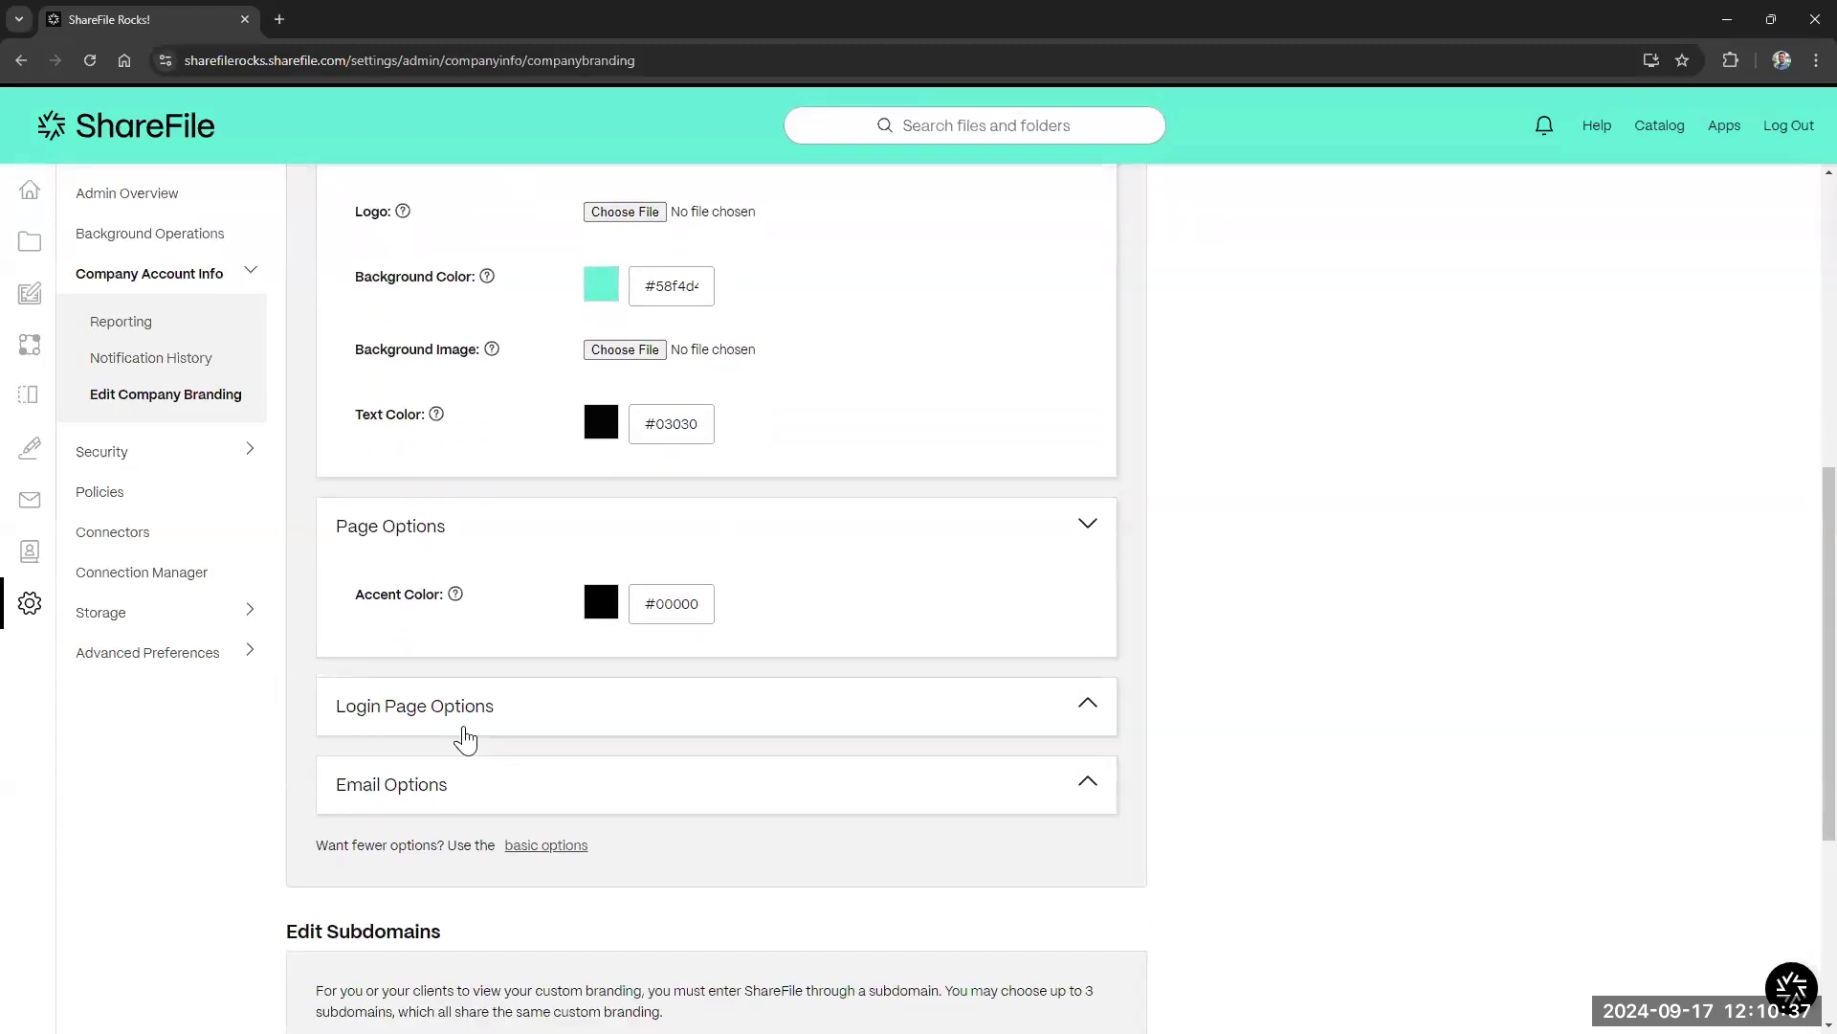
Expand the Login Page Options and Email Options sections to review the login branding and the e-mail logo, header and footer text.
{"action": "left_click", "coordinate": [464, 740]}
{"action": "scroll", "coordinate": [464, 756], "scroll_direction": "down", "scroll_amount": 2}
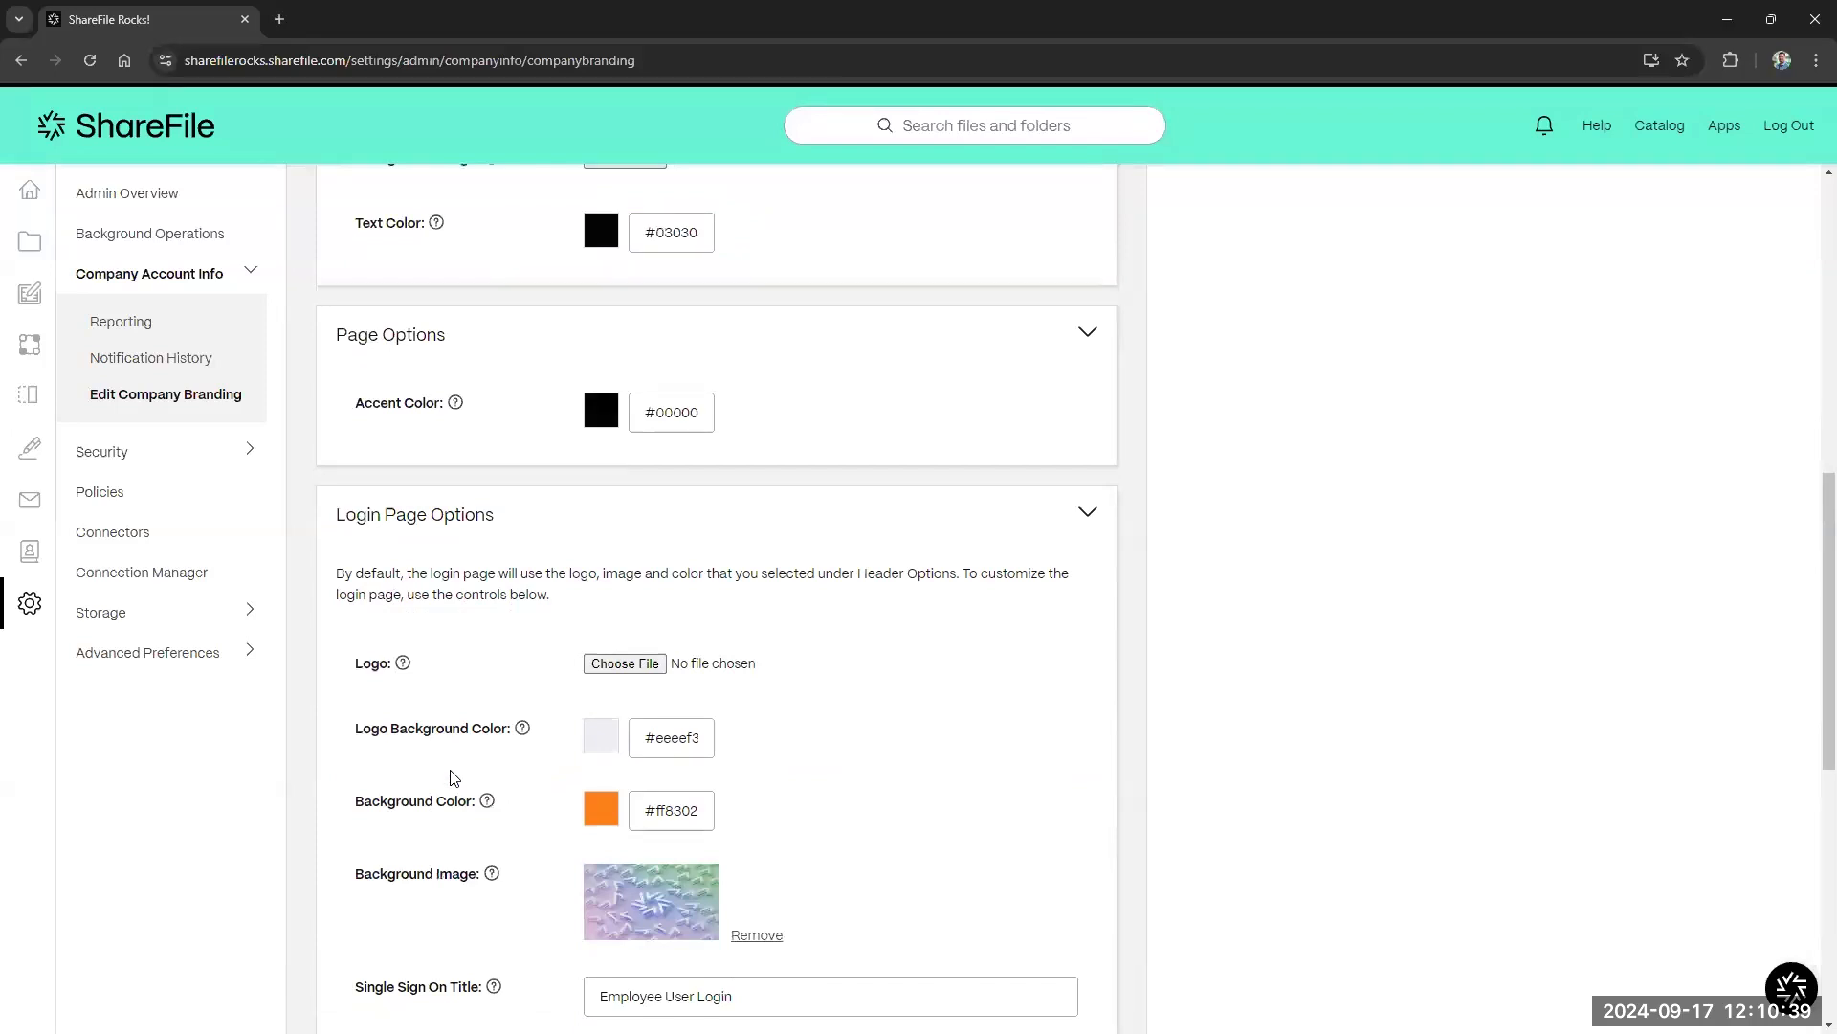
{"action": "scroll", "coordinate": [454, 777], "scroll_direction": "down", "scroll_amount": 2}
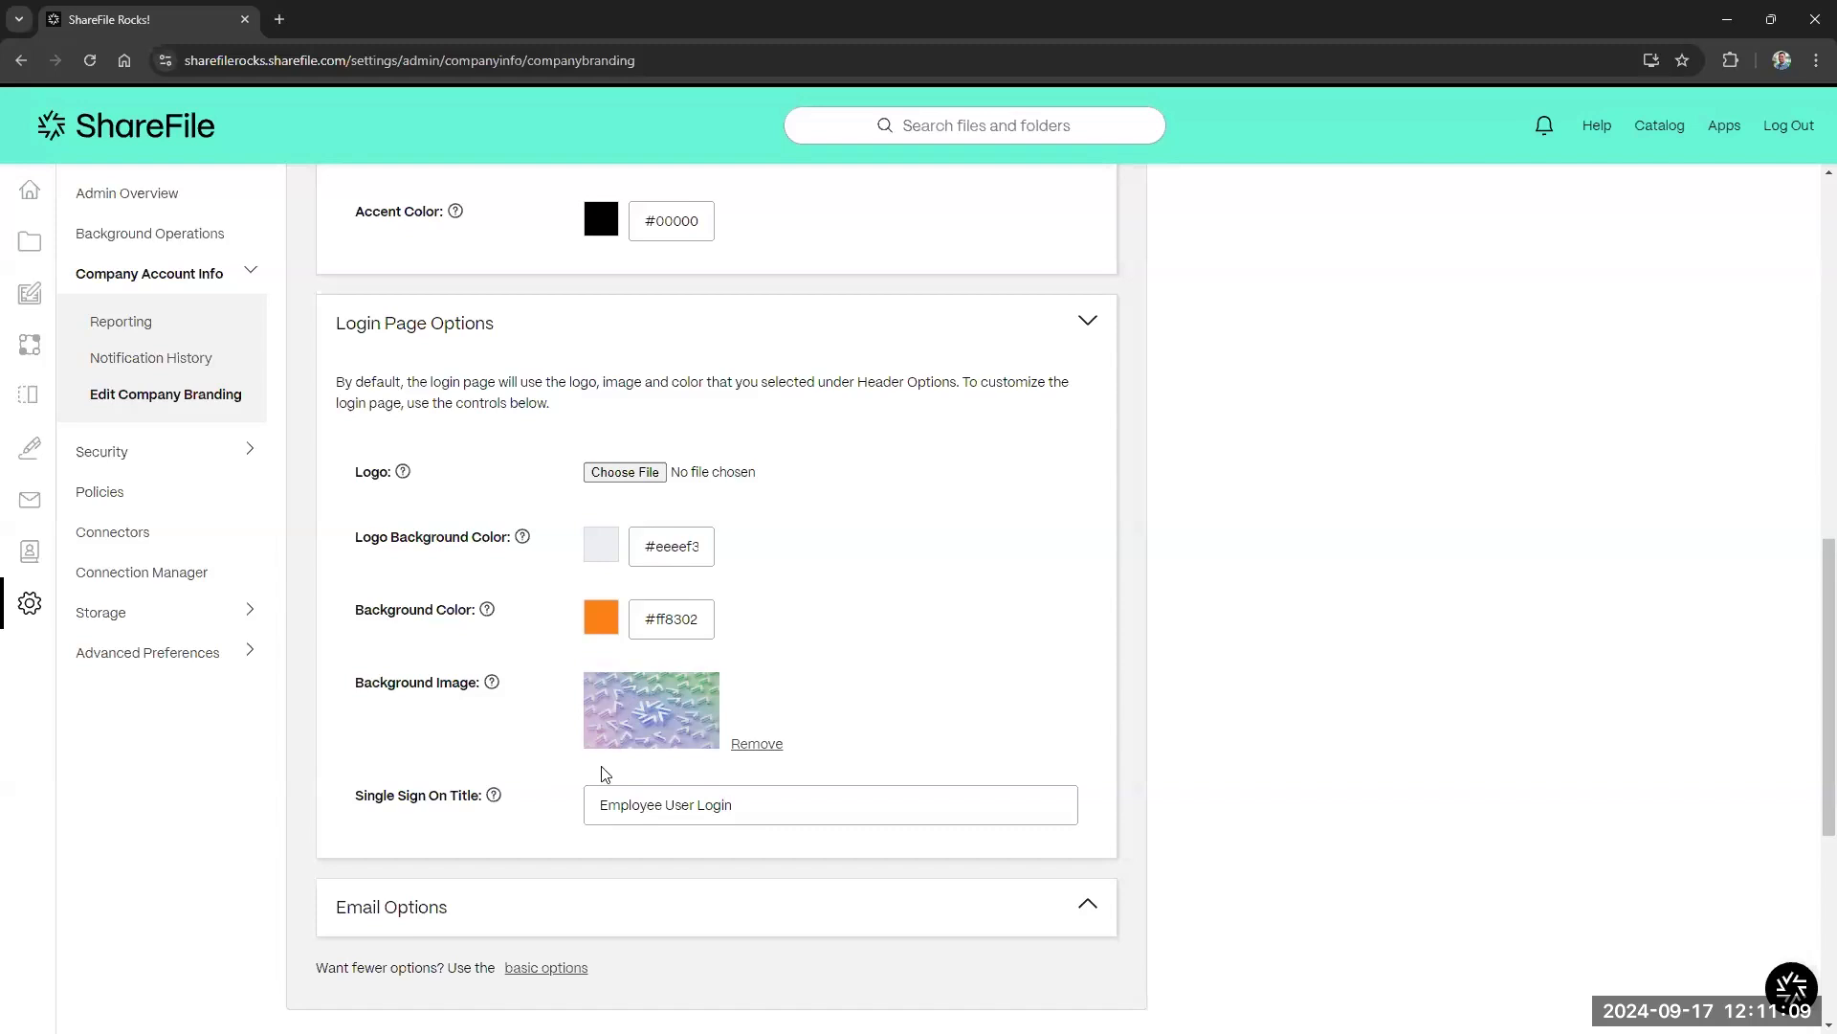
{"action": "left_click", "coordinate": [570, 907]}
{"action": "scroll", "coordinate": [679, 838], "scroll_direction": "down", "scroll_amount": 3}
{"action": "scroll", "coordinate": [678, 838], "scroll_direction": "down", "scroll_amount": 4}
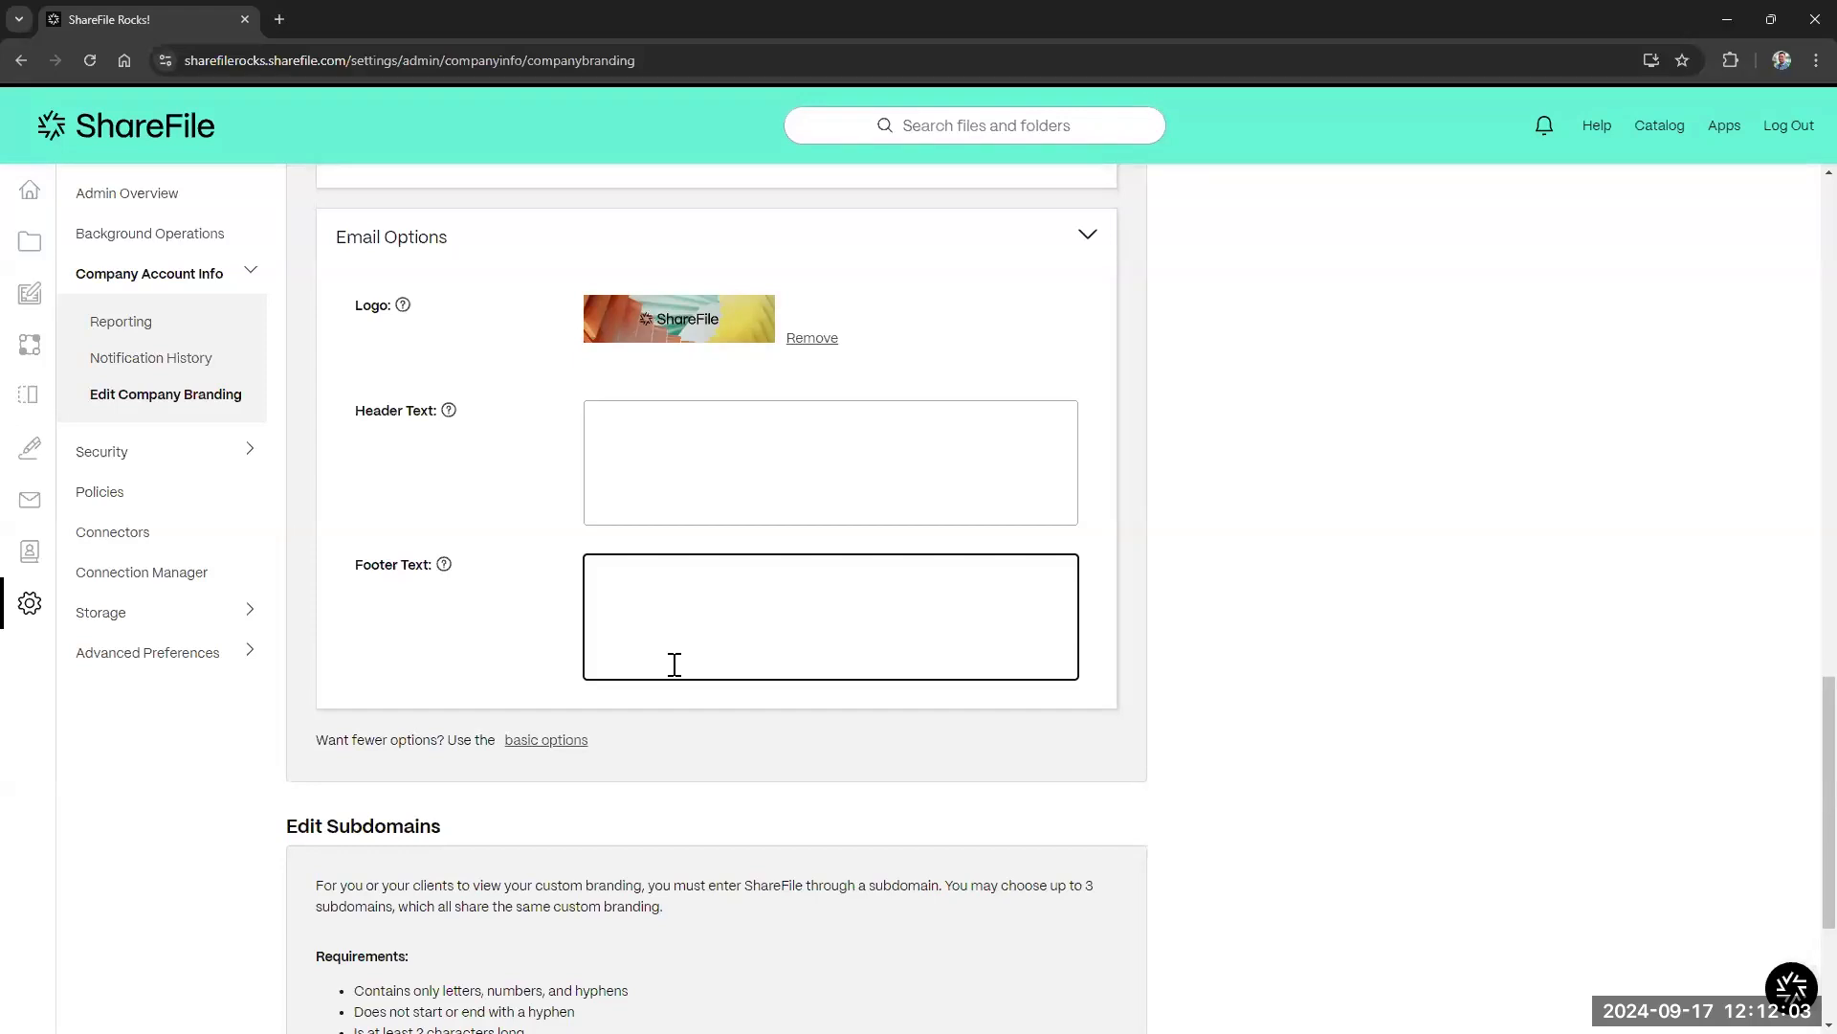
Clear the first subdomain entry in the Edit Subdomains section.
{"action": "scroll", "coordinate": [675, 664], "scroll_direction": "down", "scroll_amount": 3}
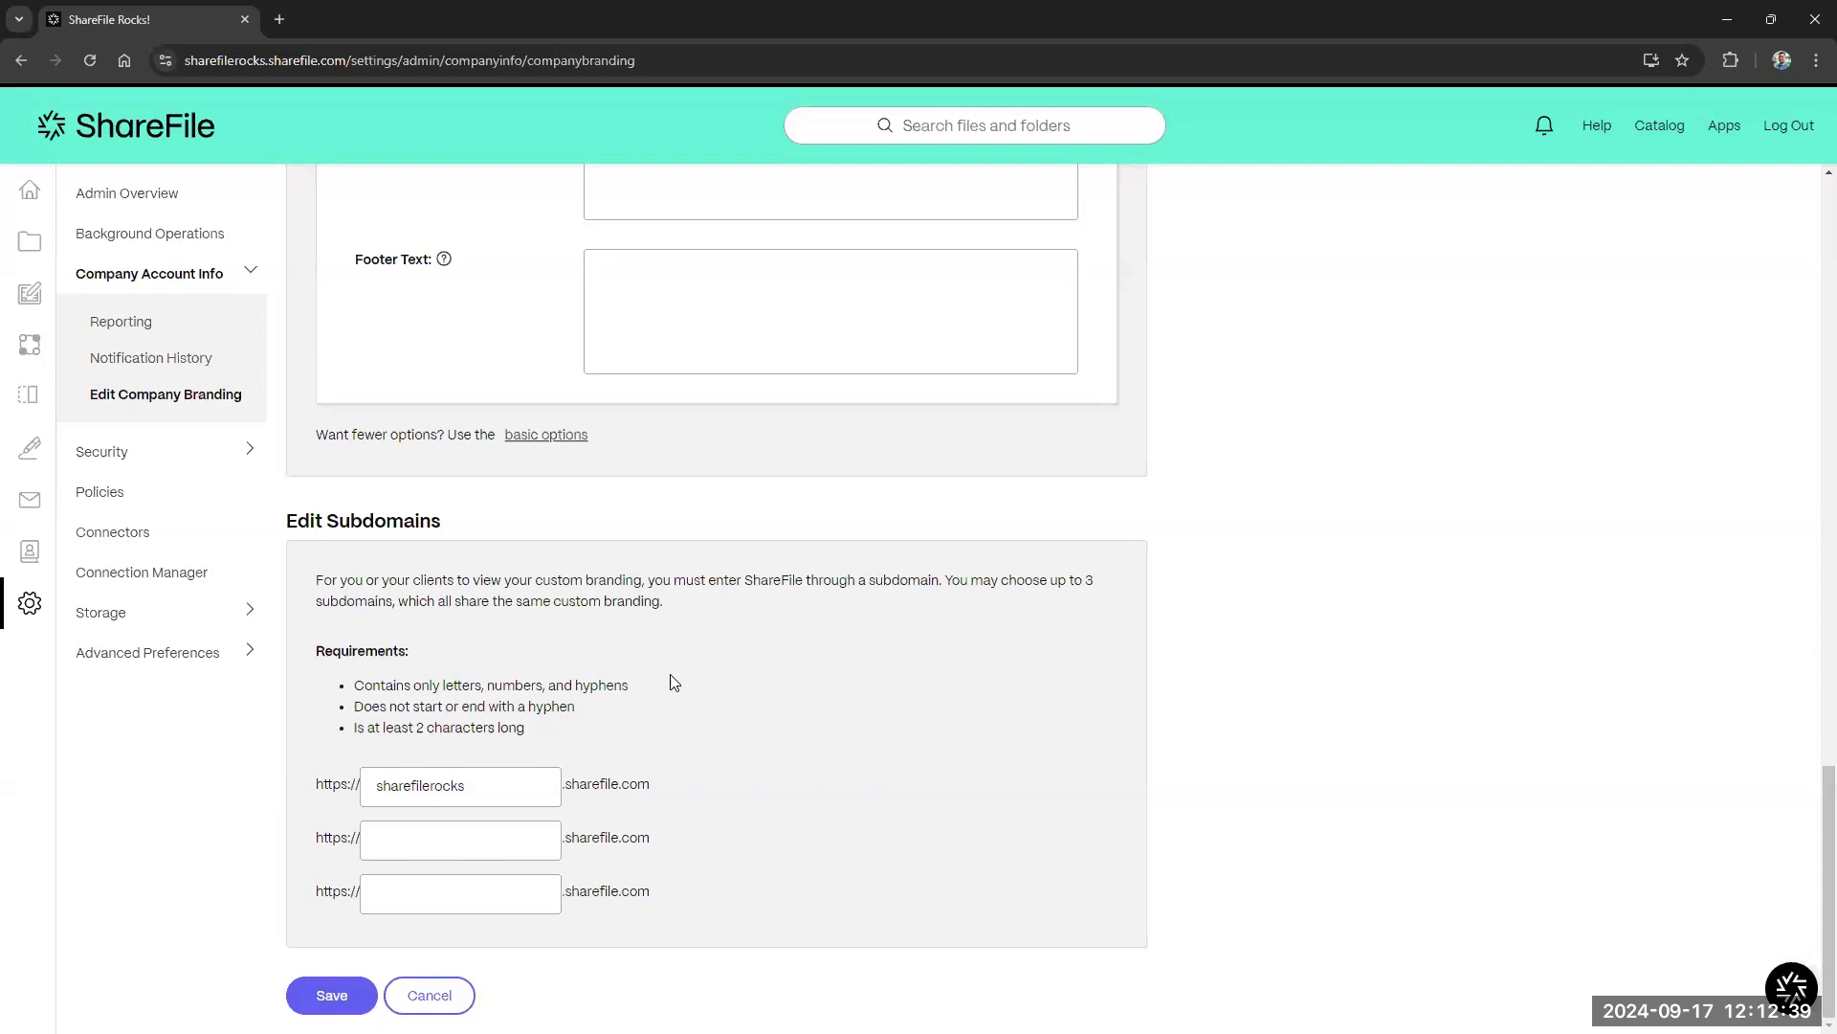
{"action": "left_click", "coordinate": [544, 838]}
{"action": "left_click", "coordinate": [520, 787]}
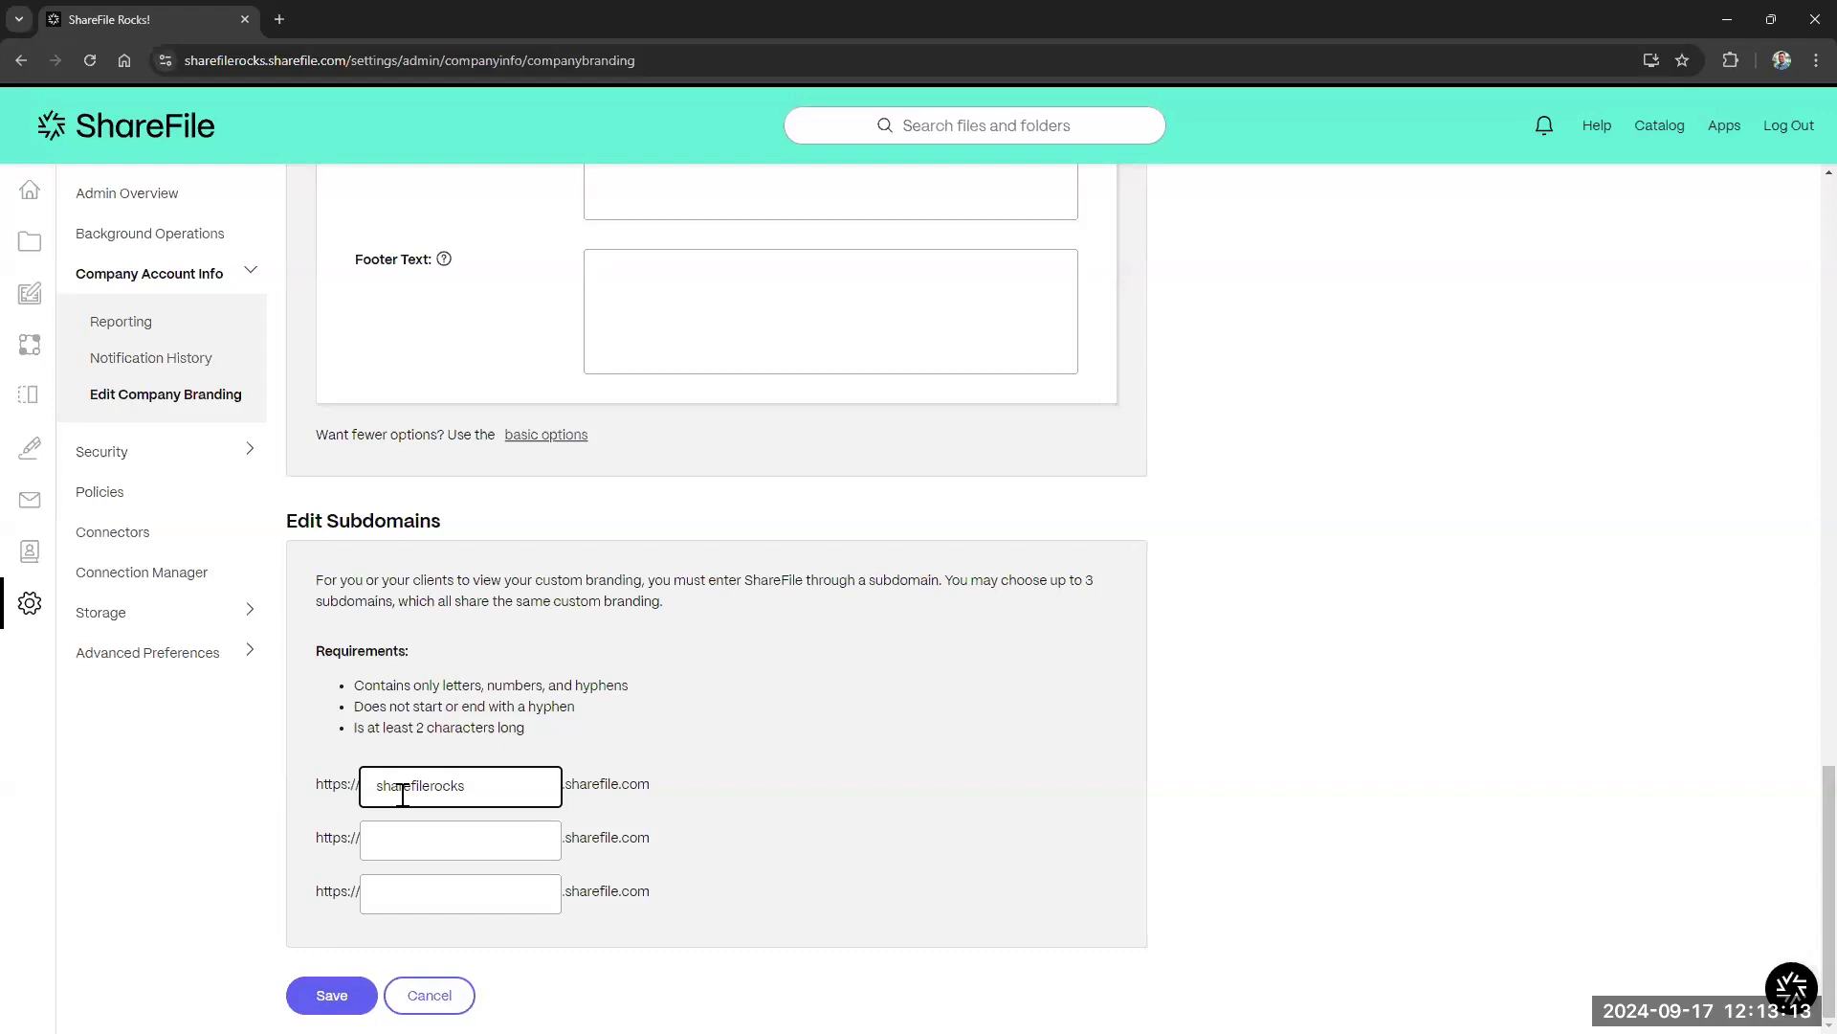
{"action": "left_click_drag", "start_coordinate": [510, 793], "coordinate": [328, 810]}
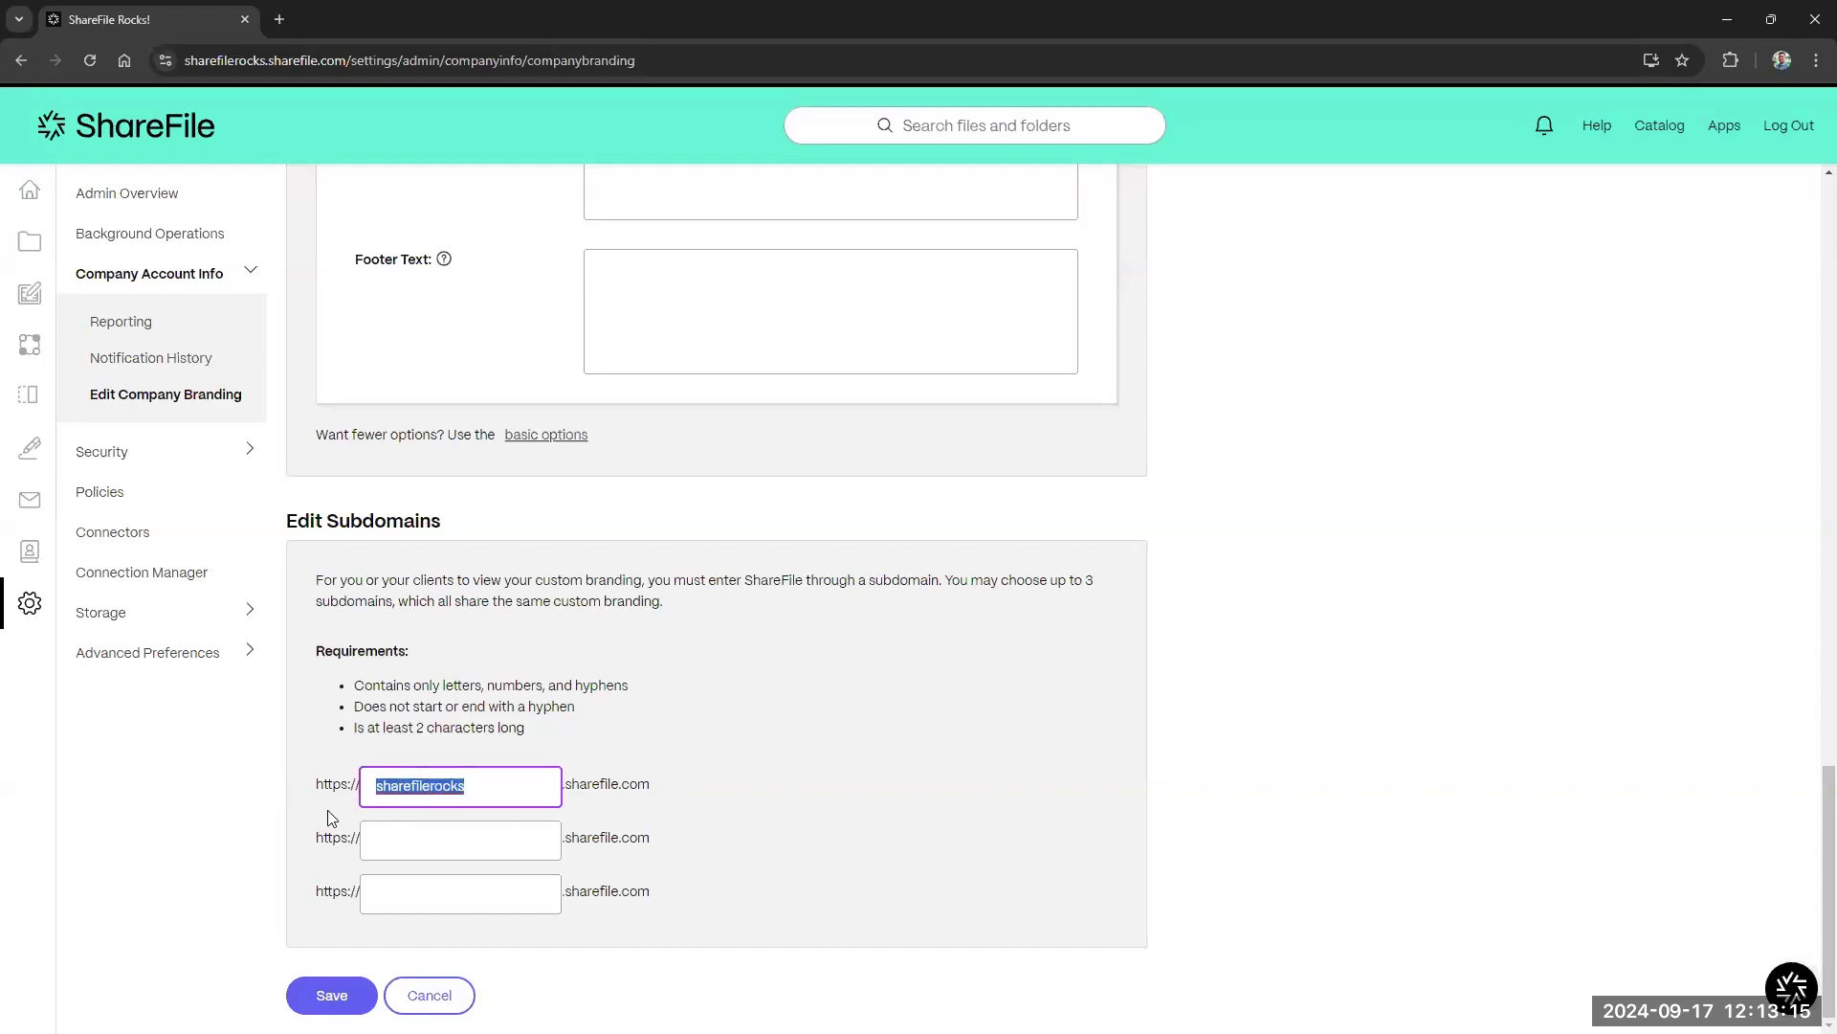
{"action": "key", "text": "BackSpace"}
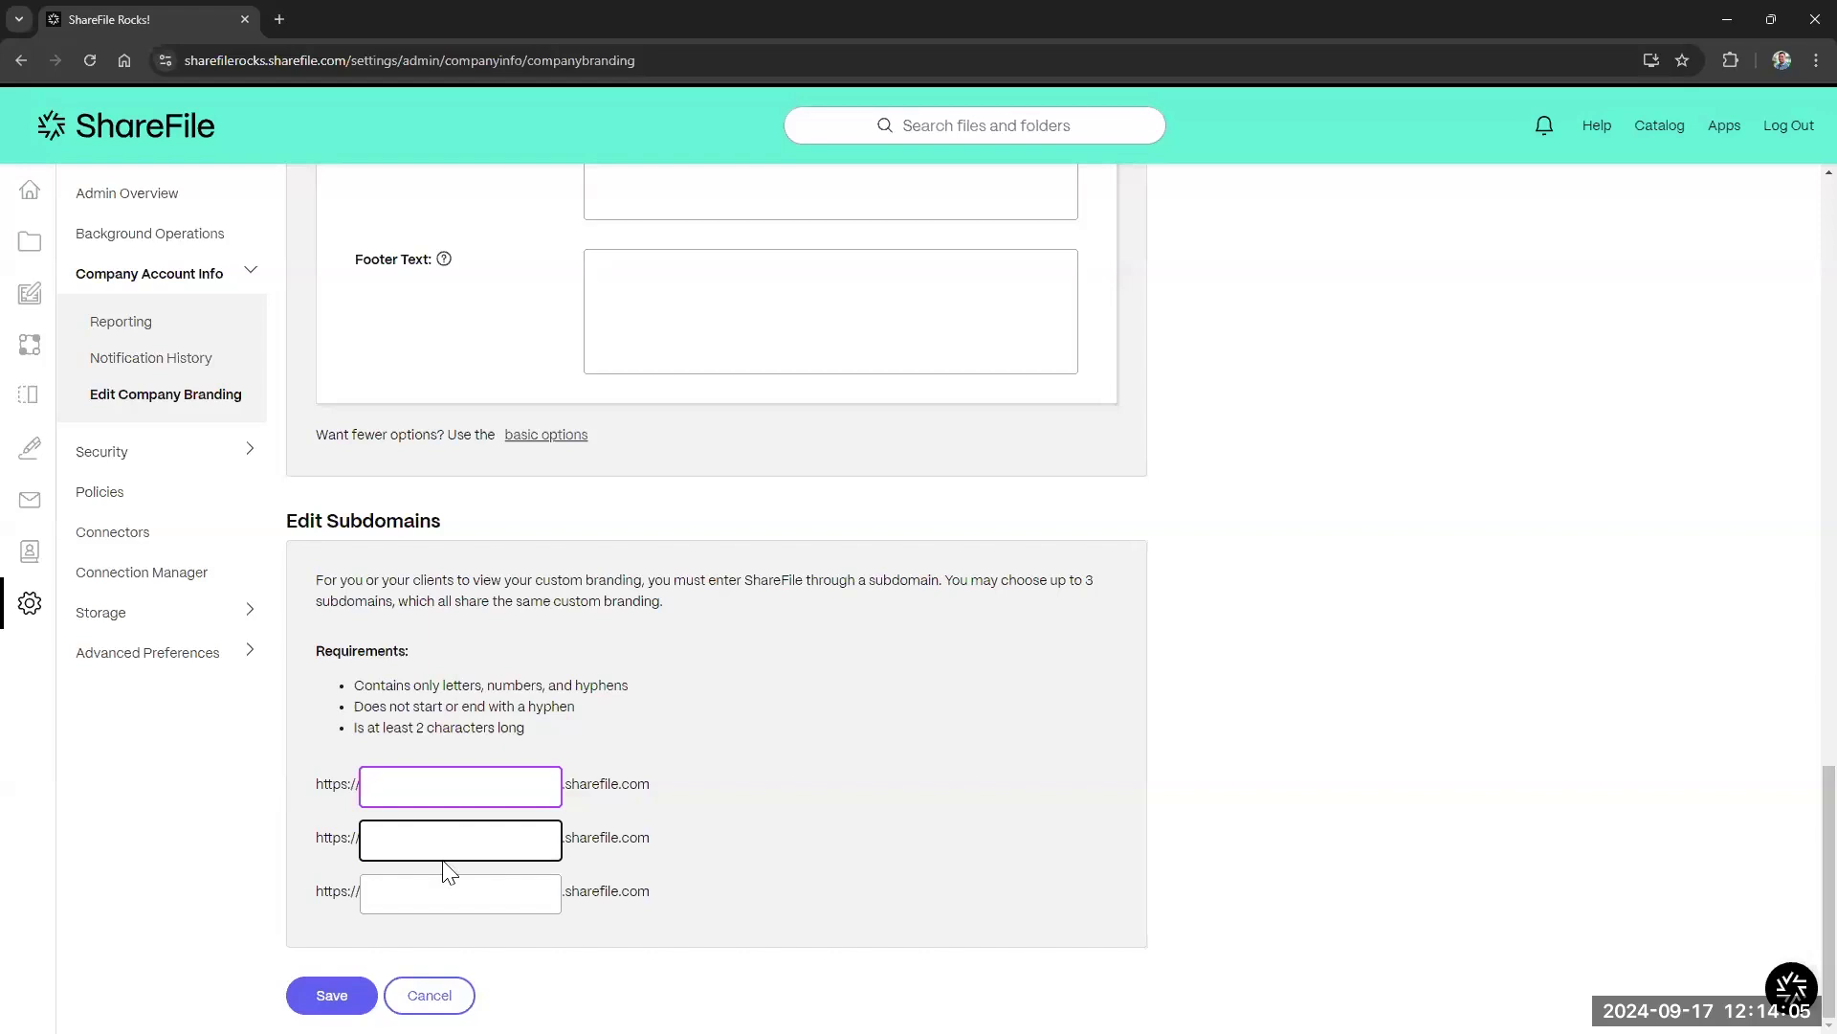
{"action": "scroll", "coordinate": [529, 821], "scroll_direction": "up", "scroll_amount": 10}
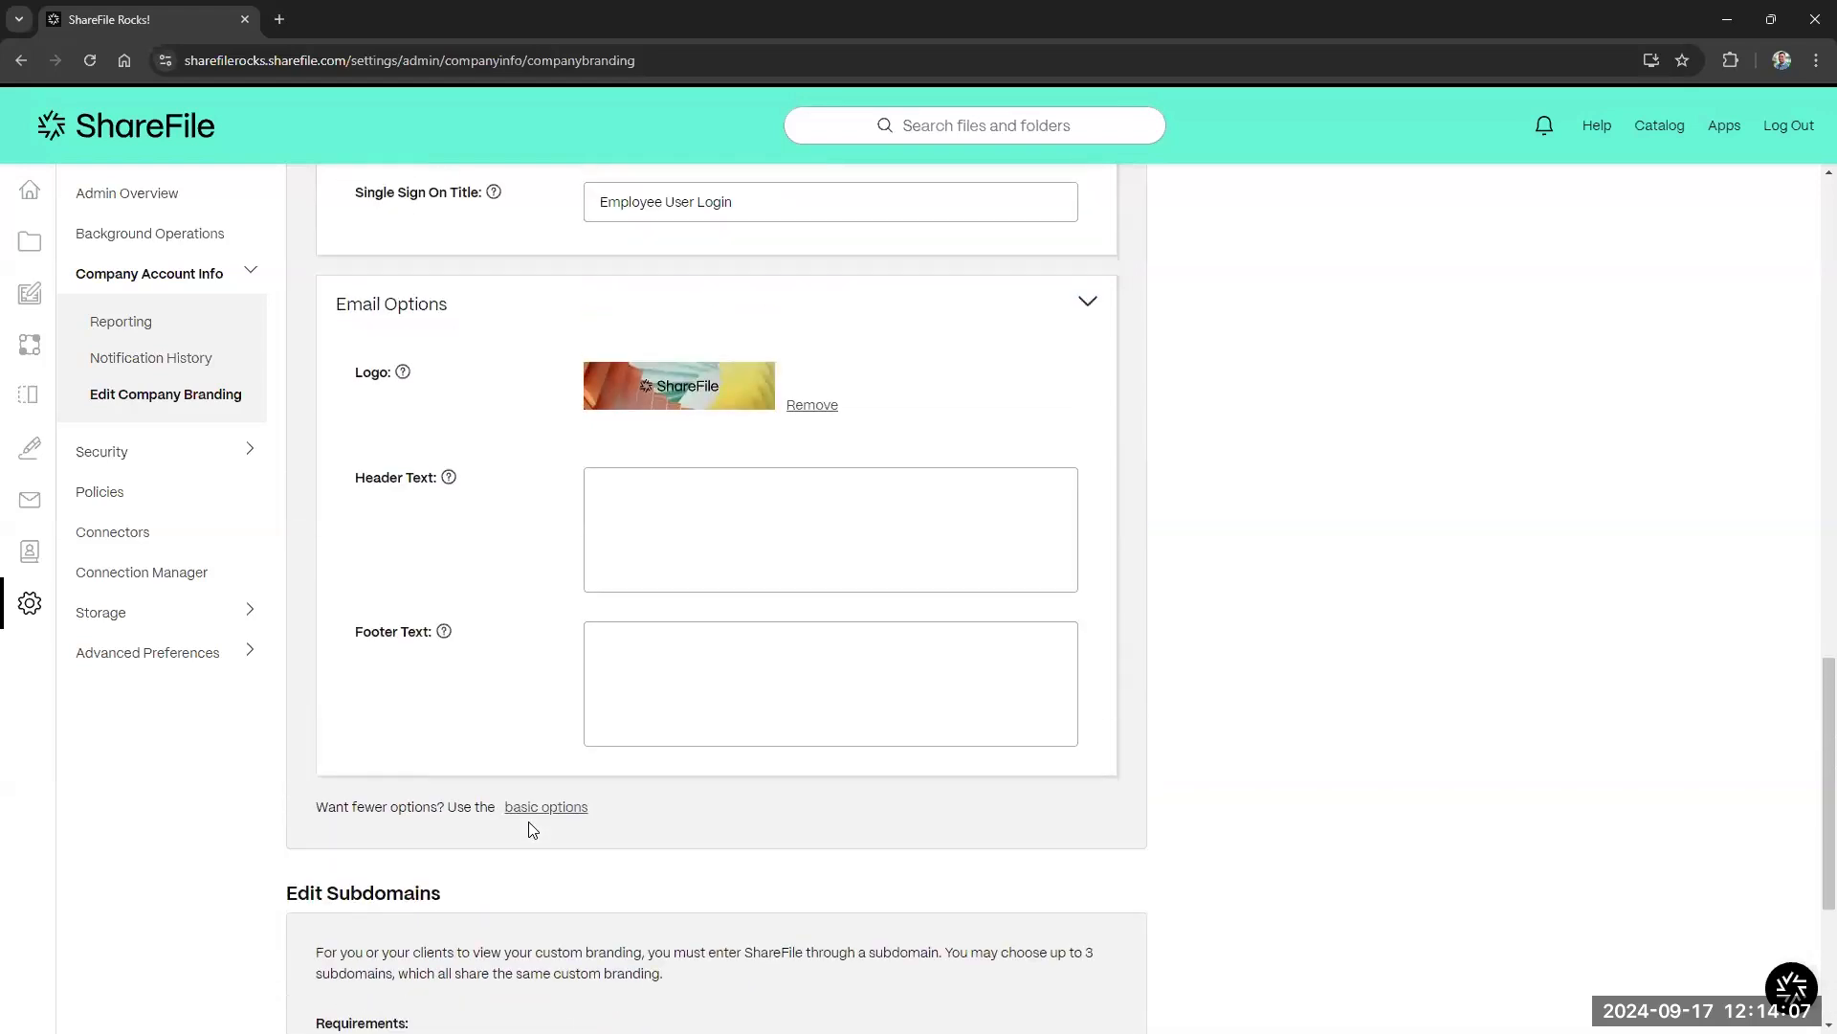
{"action": "scroll", "coordinate": [541, 844], "scroll_direction": "up", "scroll_amount": 7}
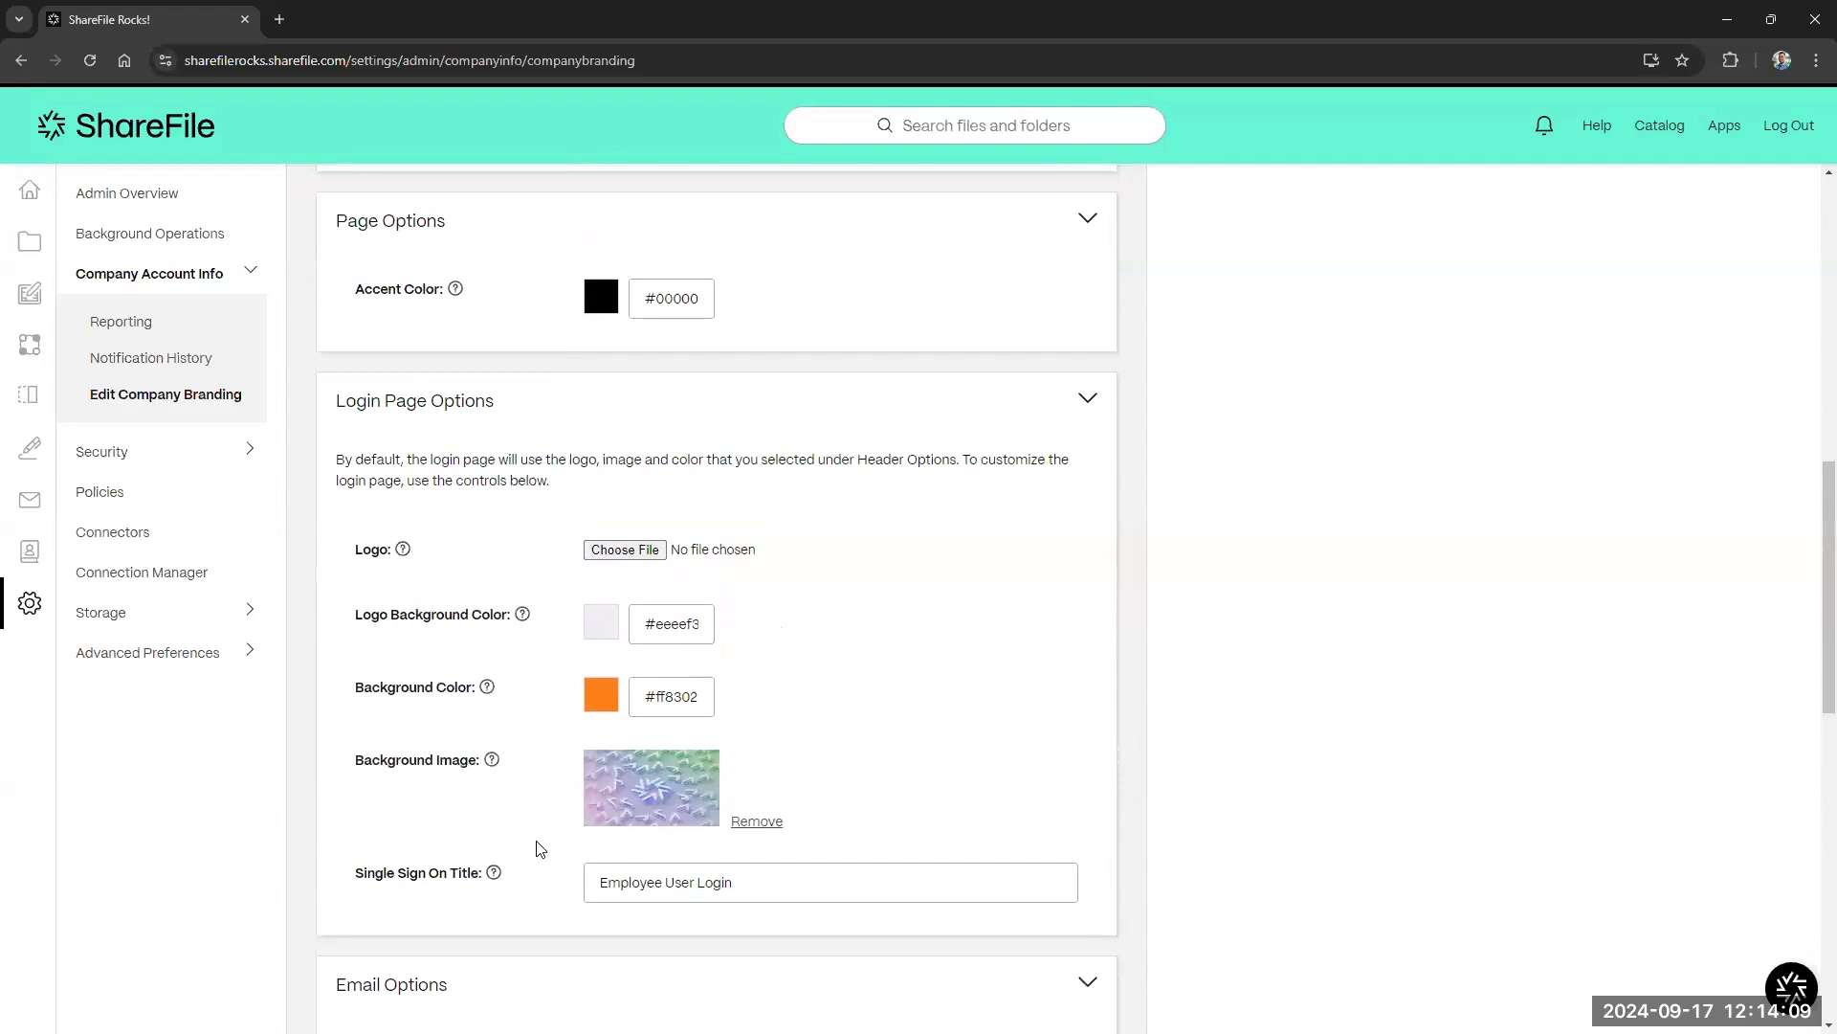
{"action": "scroll", "coordinate": [541, 843], "scroll_direction": "up", "scroll_amount": 1}
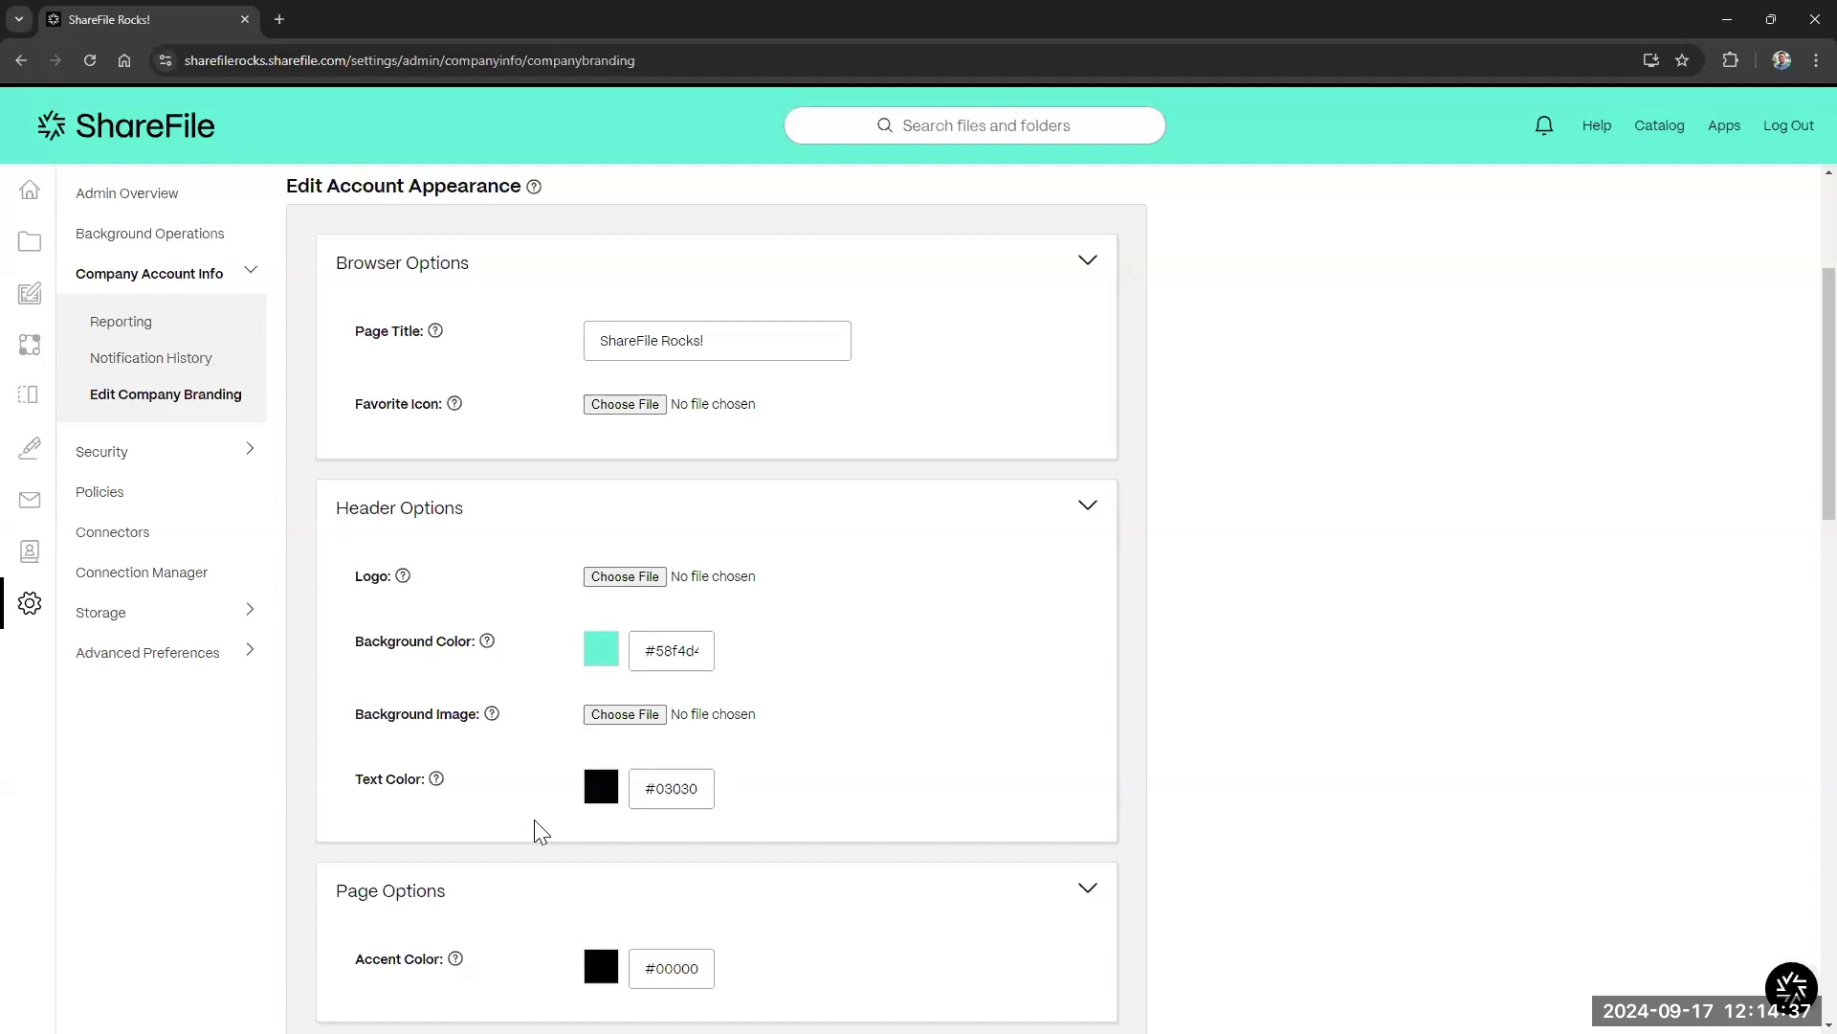
Browse the employee list and open the profile of the second listed employee.
{"action": "mouse_move", "coordinate": [23, 670]}
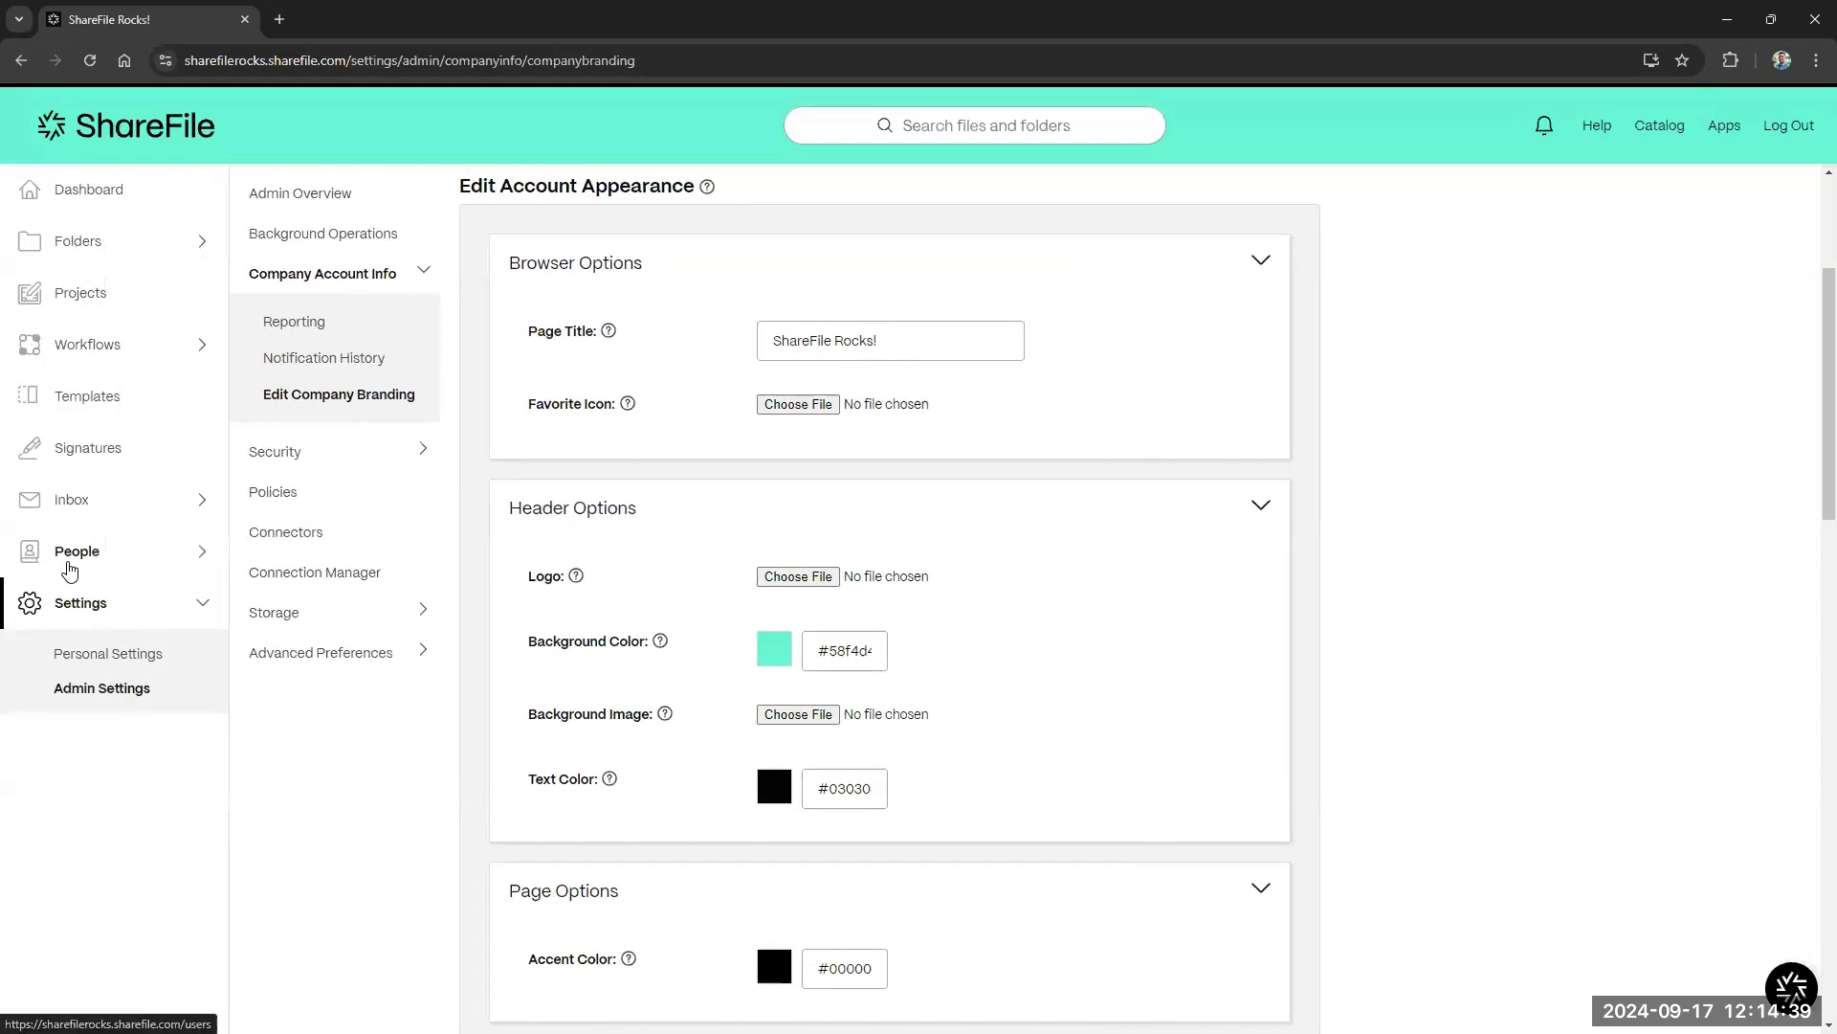
{"action": "left_click", "coordinate": [69, 571]}
{"action": "left_click", "coordinate": [125, 640]}
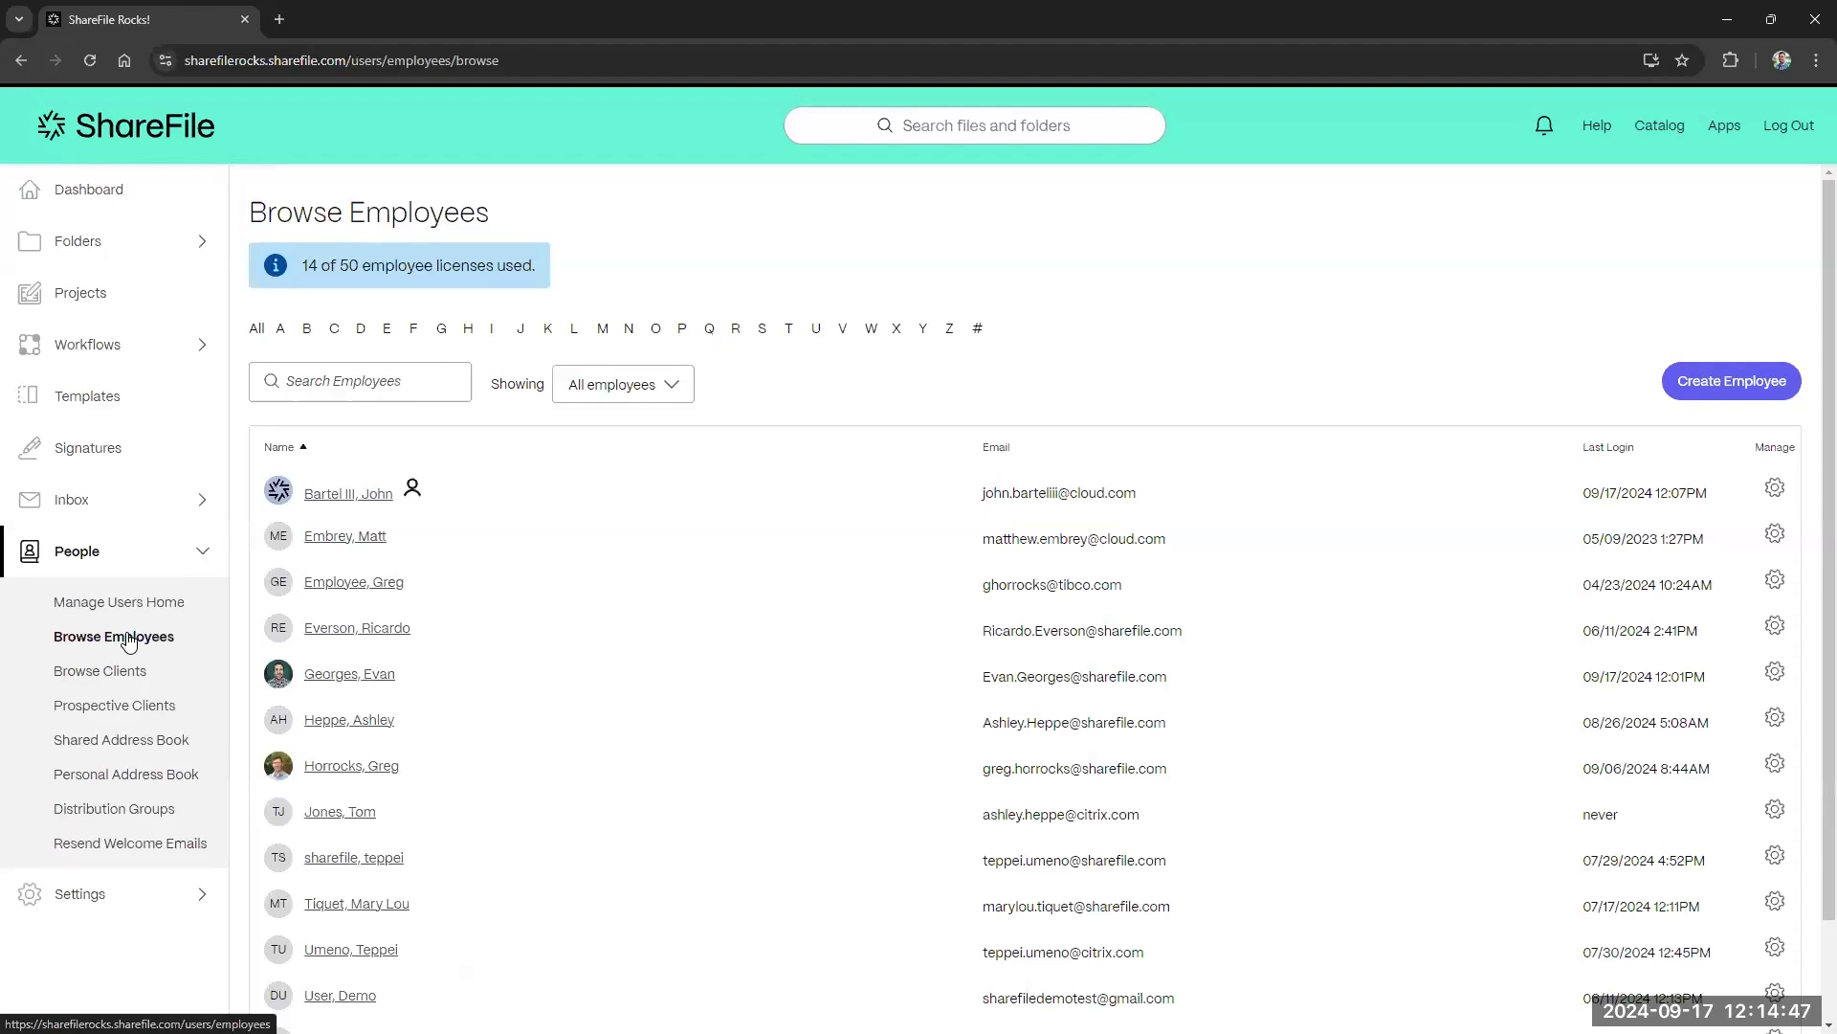
{"action": "left_click", "coordinate": [324, 539]}
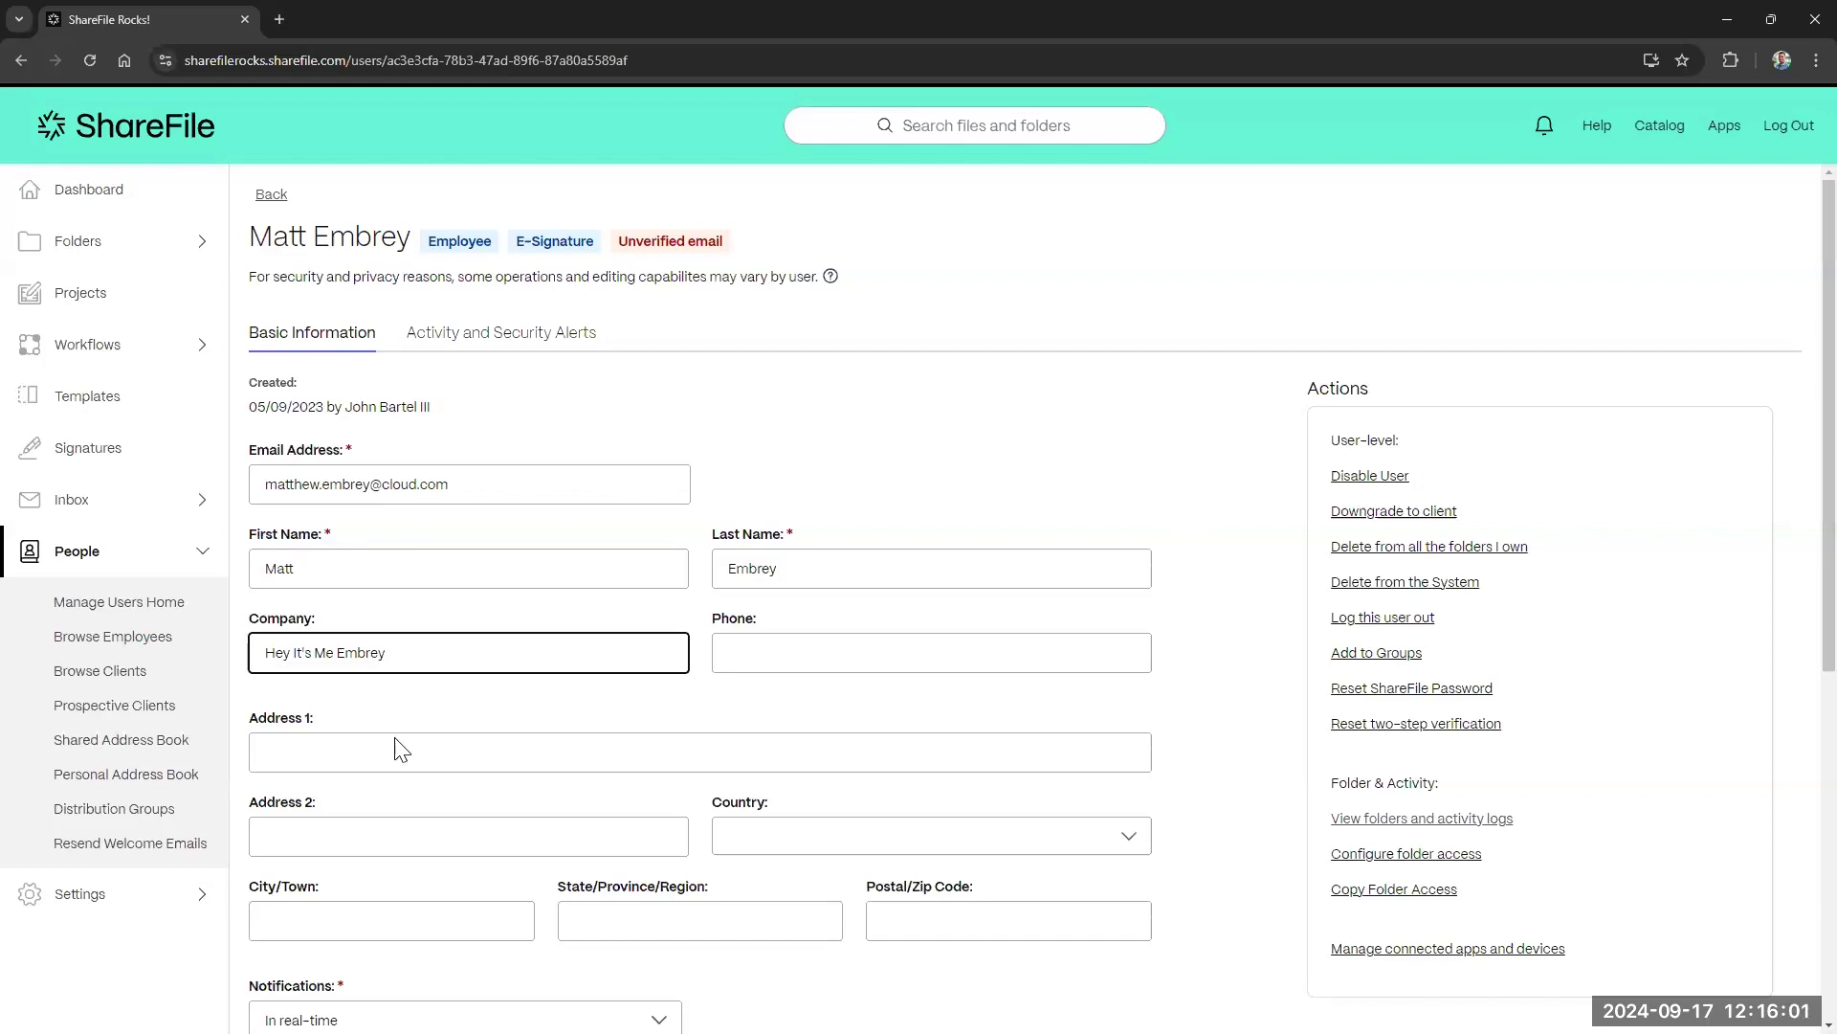
Review the security alert notifications and alternate contacts in the admin security settings, and open the Quarantined Files list.
{"action": "left_click", "coordinate": [193, 895]}
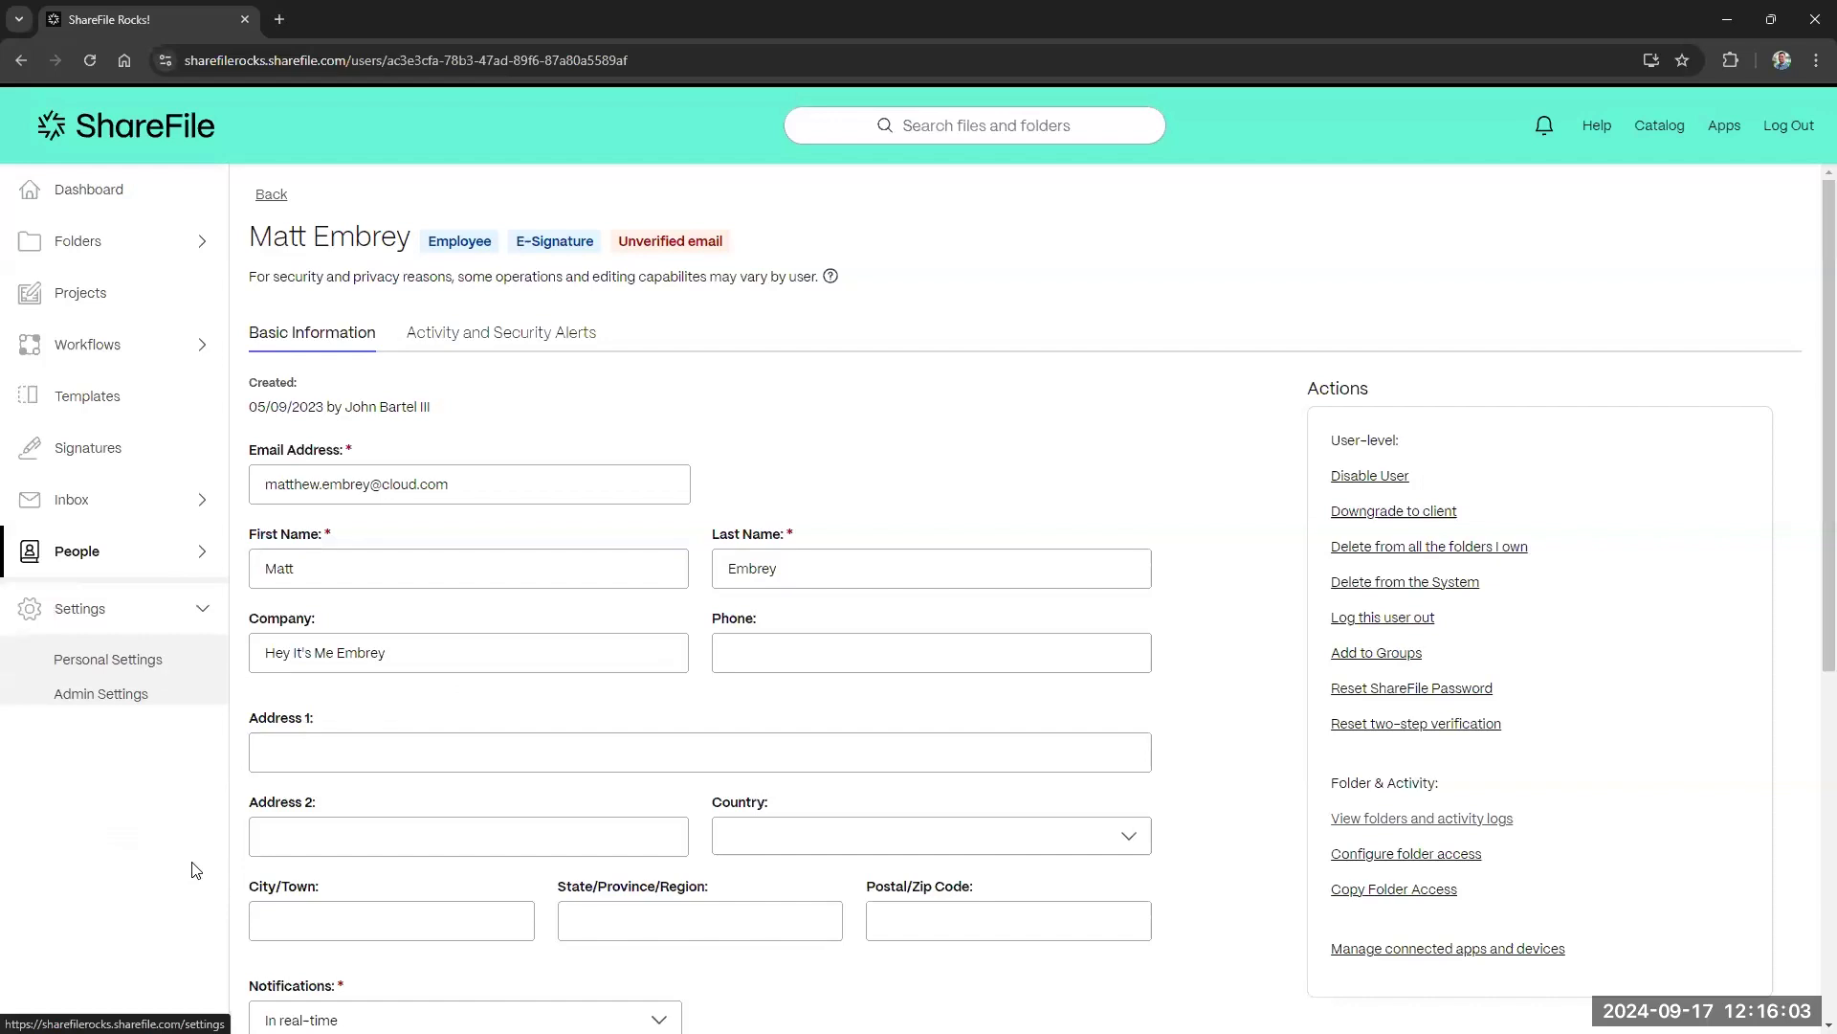
{"action": "left_click", "coordinate": [144, 698]}
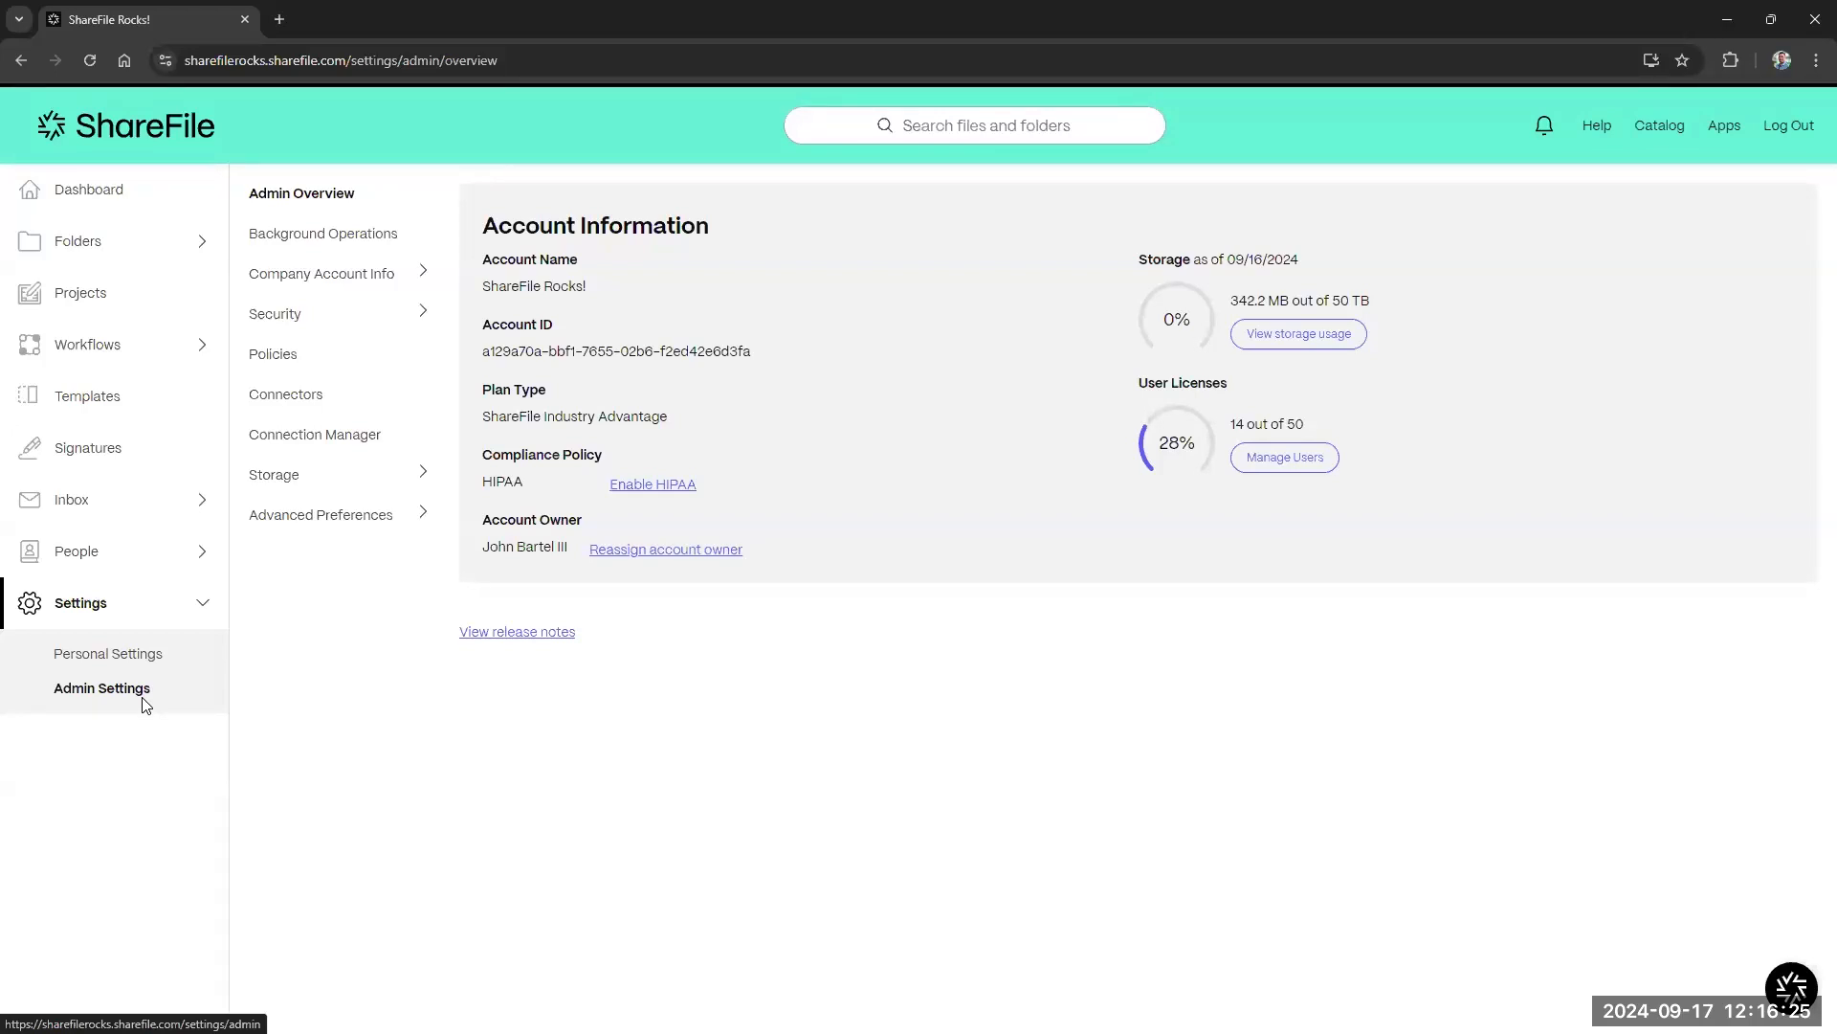
{"action": "left_click", "coordinate": [287, 316]}
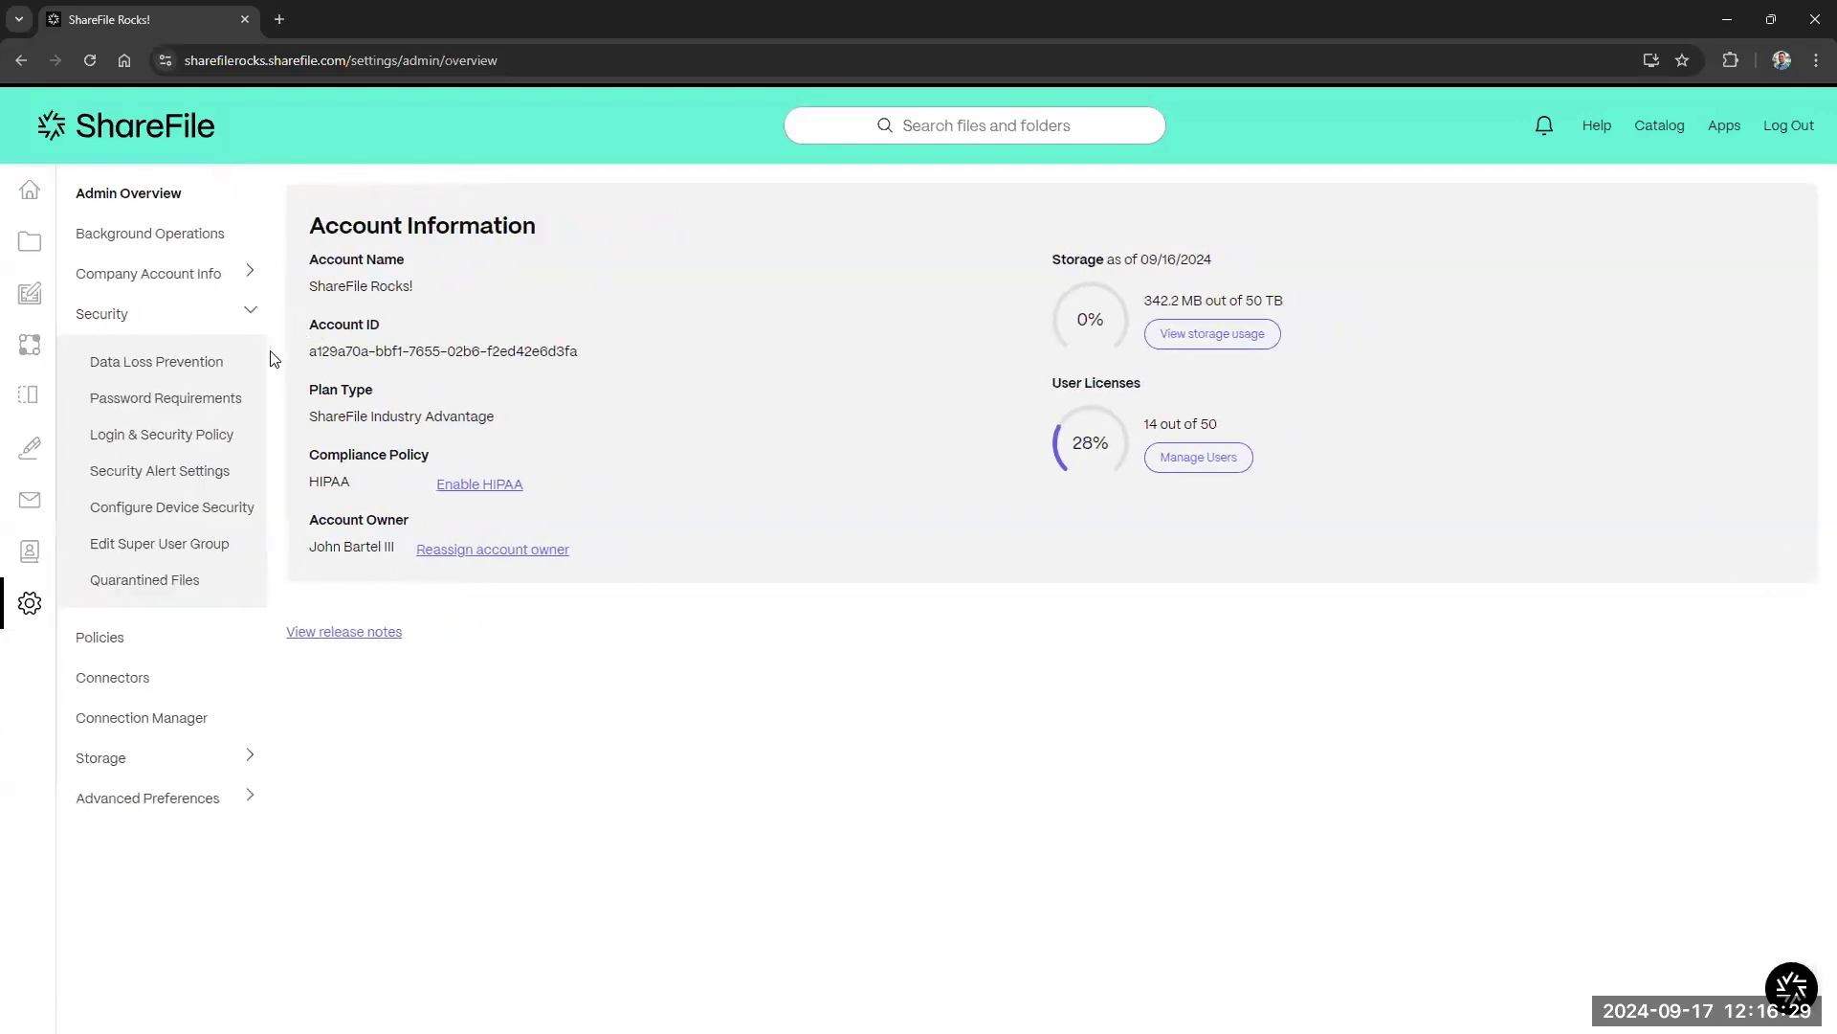
{"action": "left_click", "coordinate": [228, 476]}
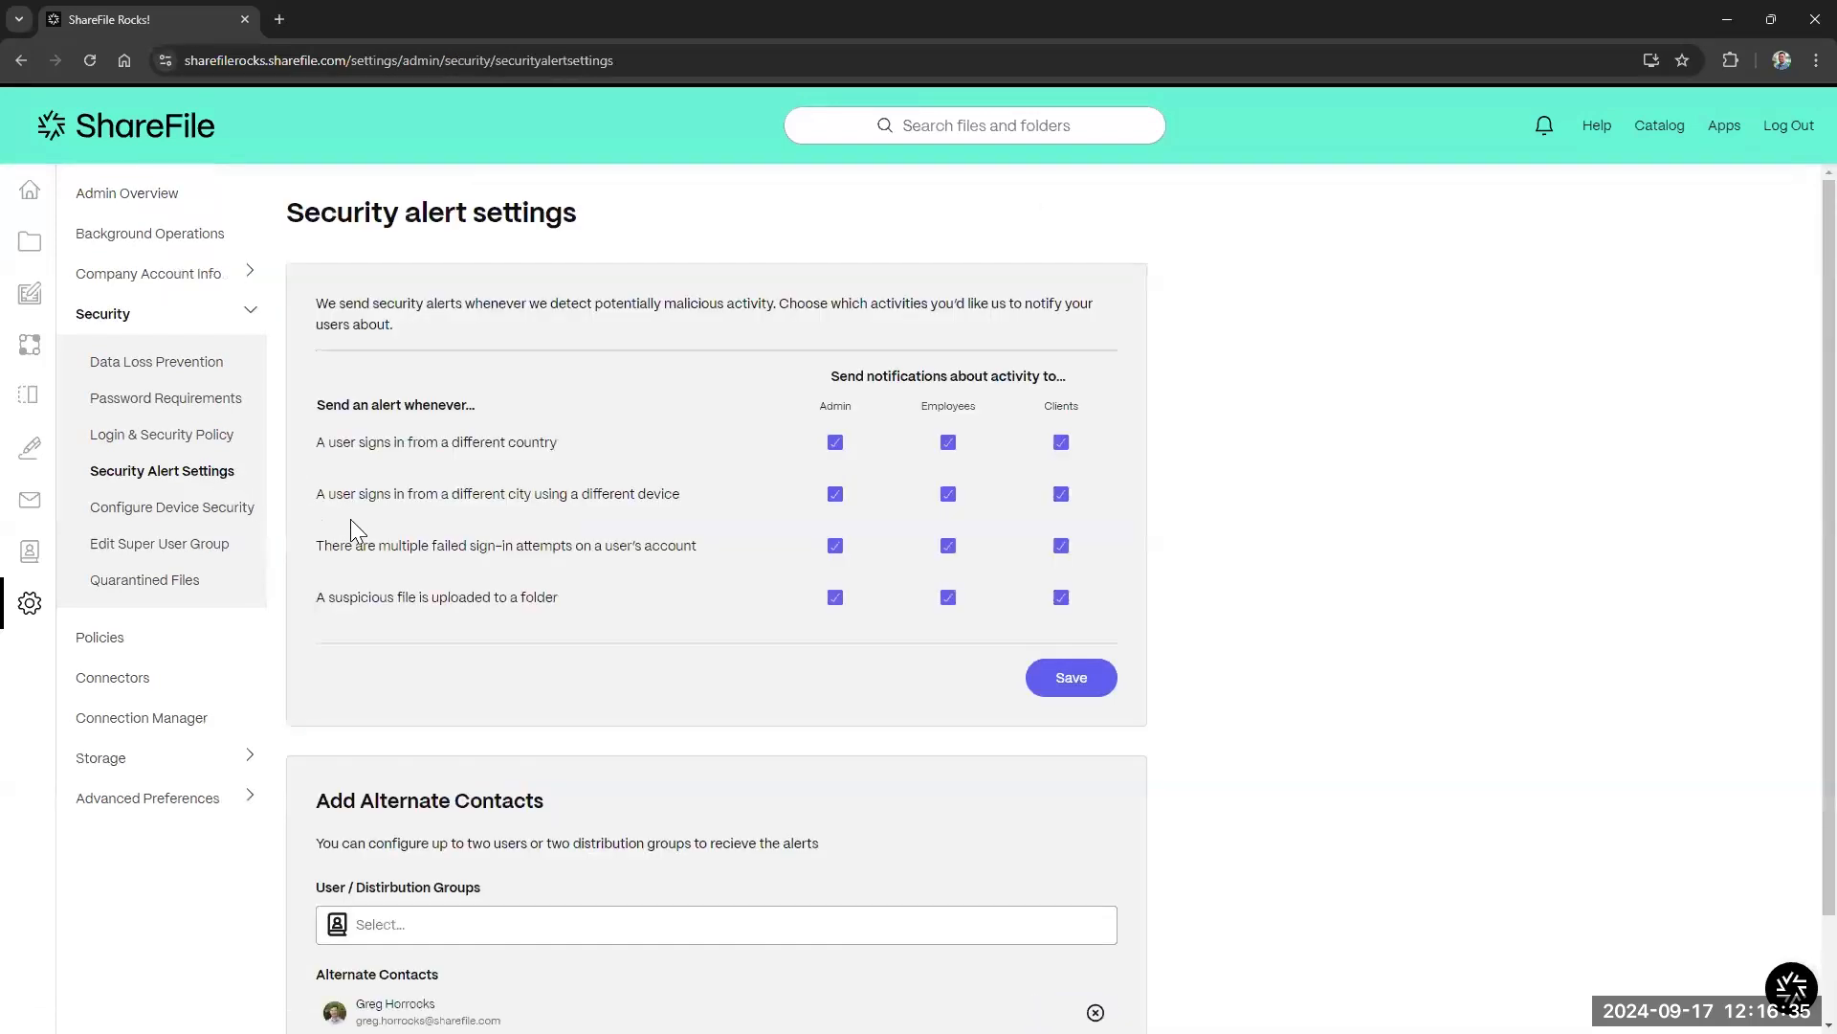
{"action": "scroll", "coordinate": [386, 531], "scroll_direction": "down", "scroll_amount": 1}
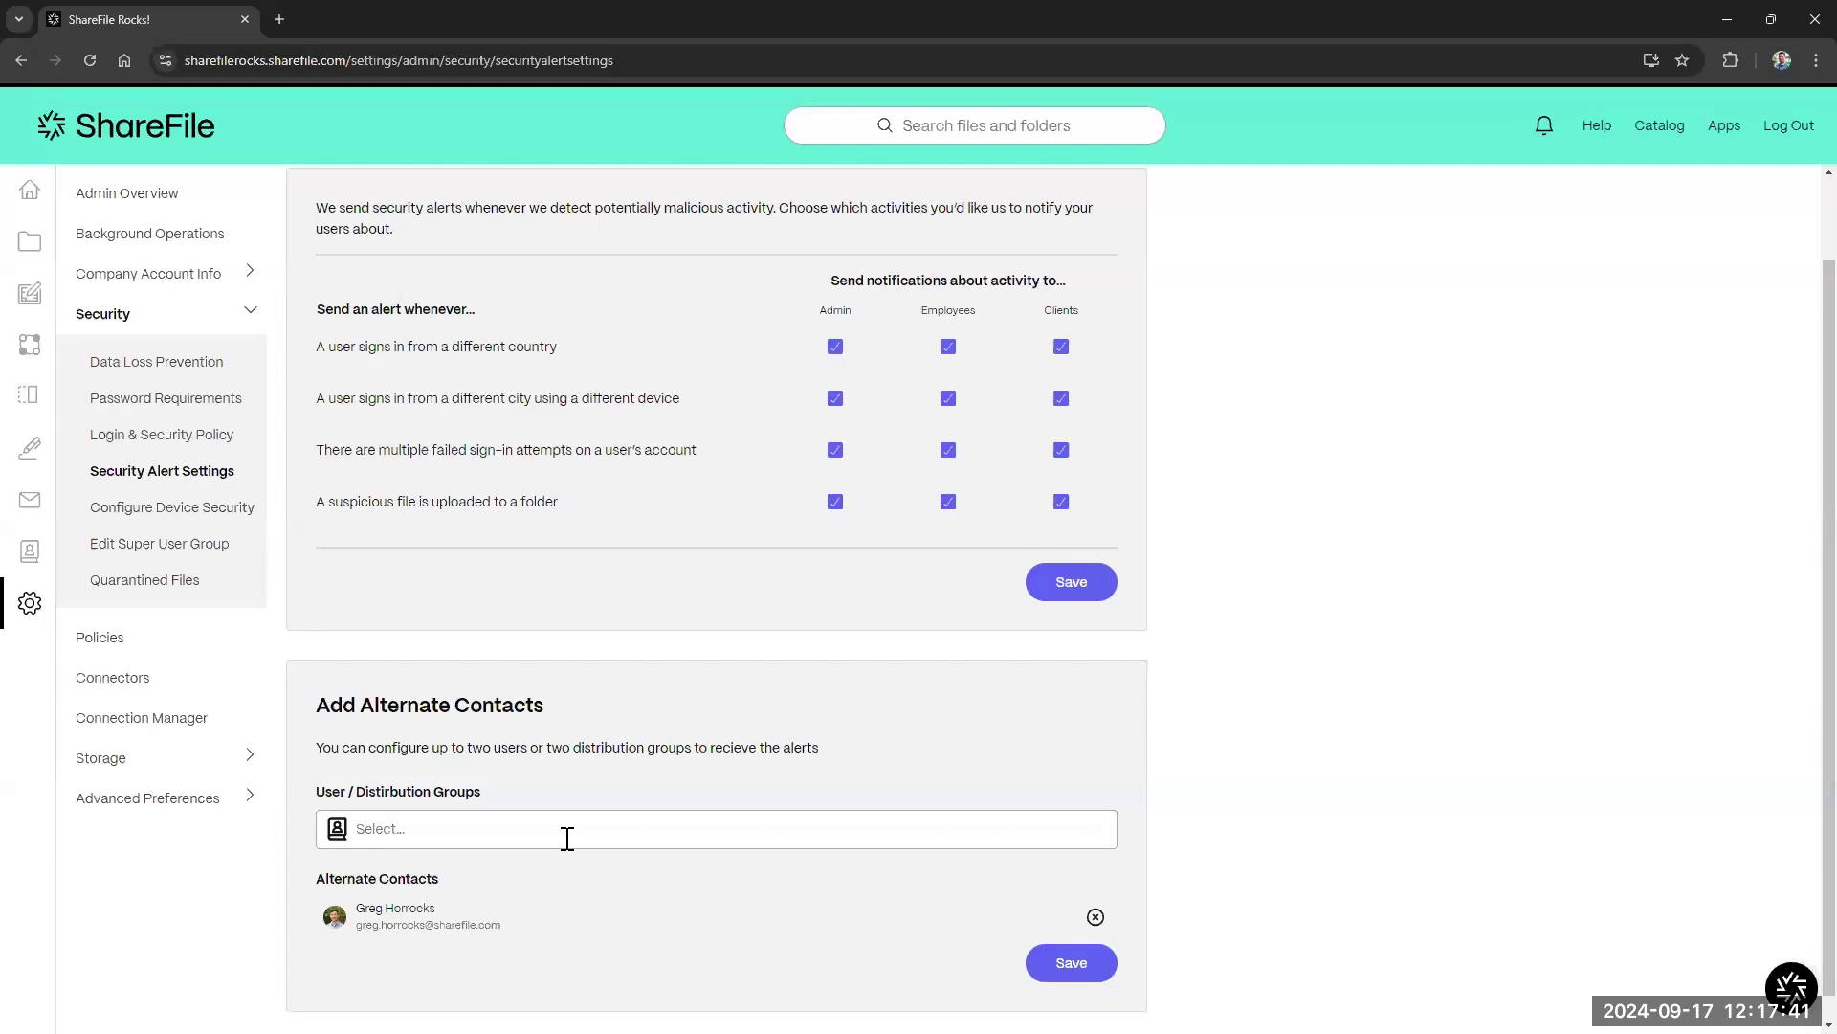
{"action": "left_click", "coordinate": [196, 587]}
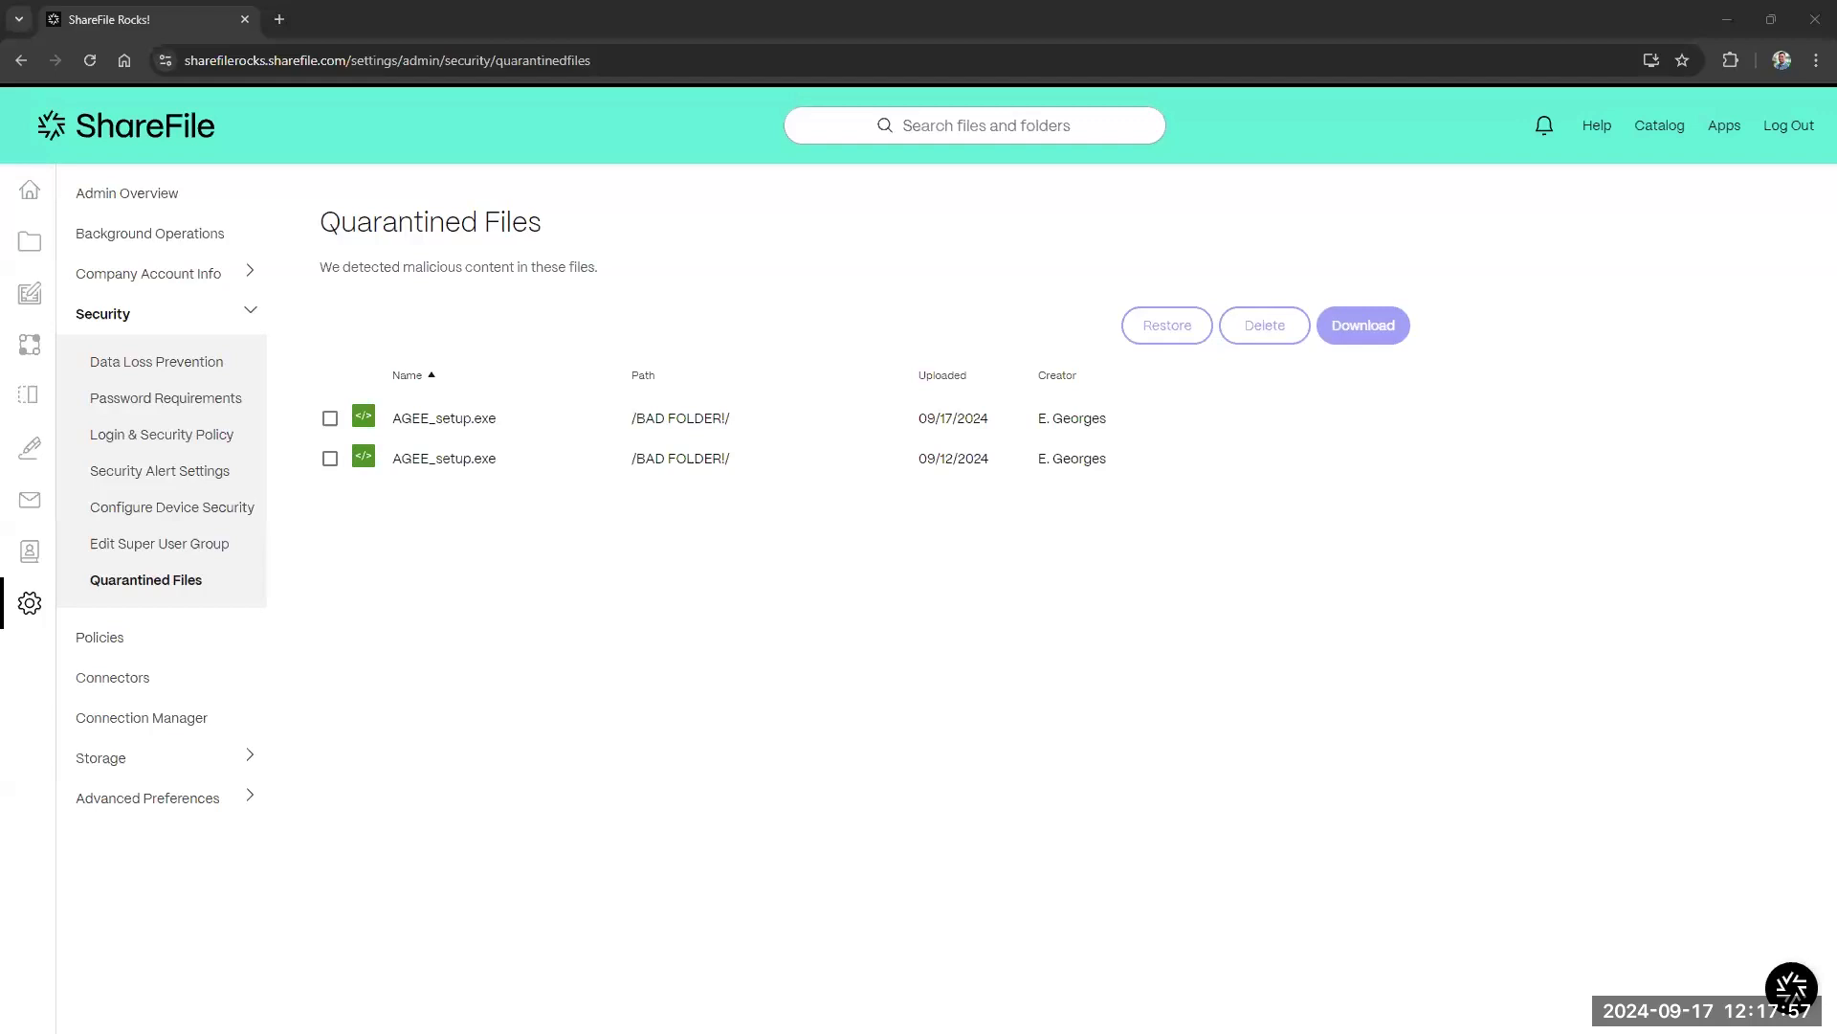
Switch to the Outlook message "Malicious file detected", read the notification about the quarantined file, and close the message.
{"action": "key", "text": "alt+Tab"}
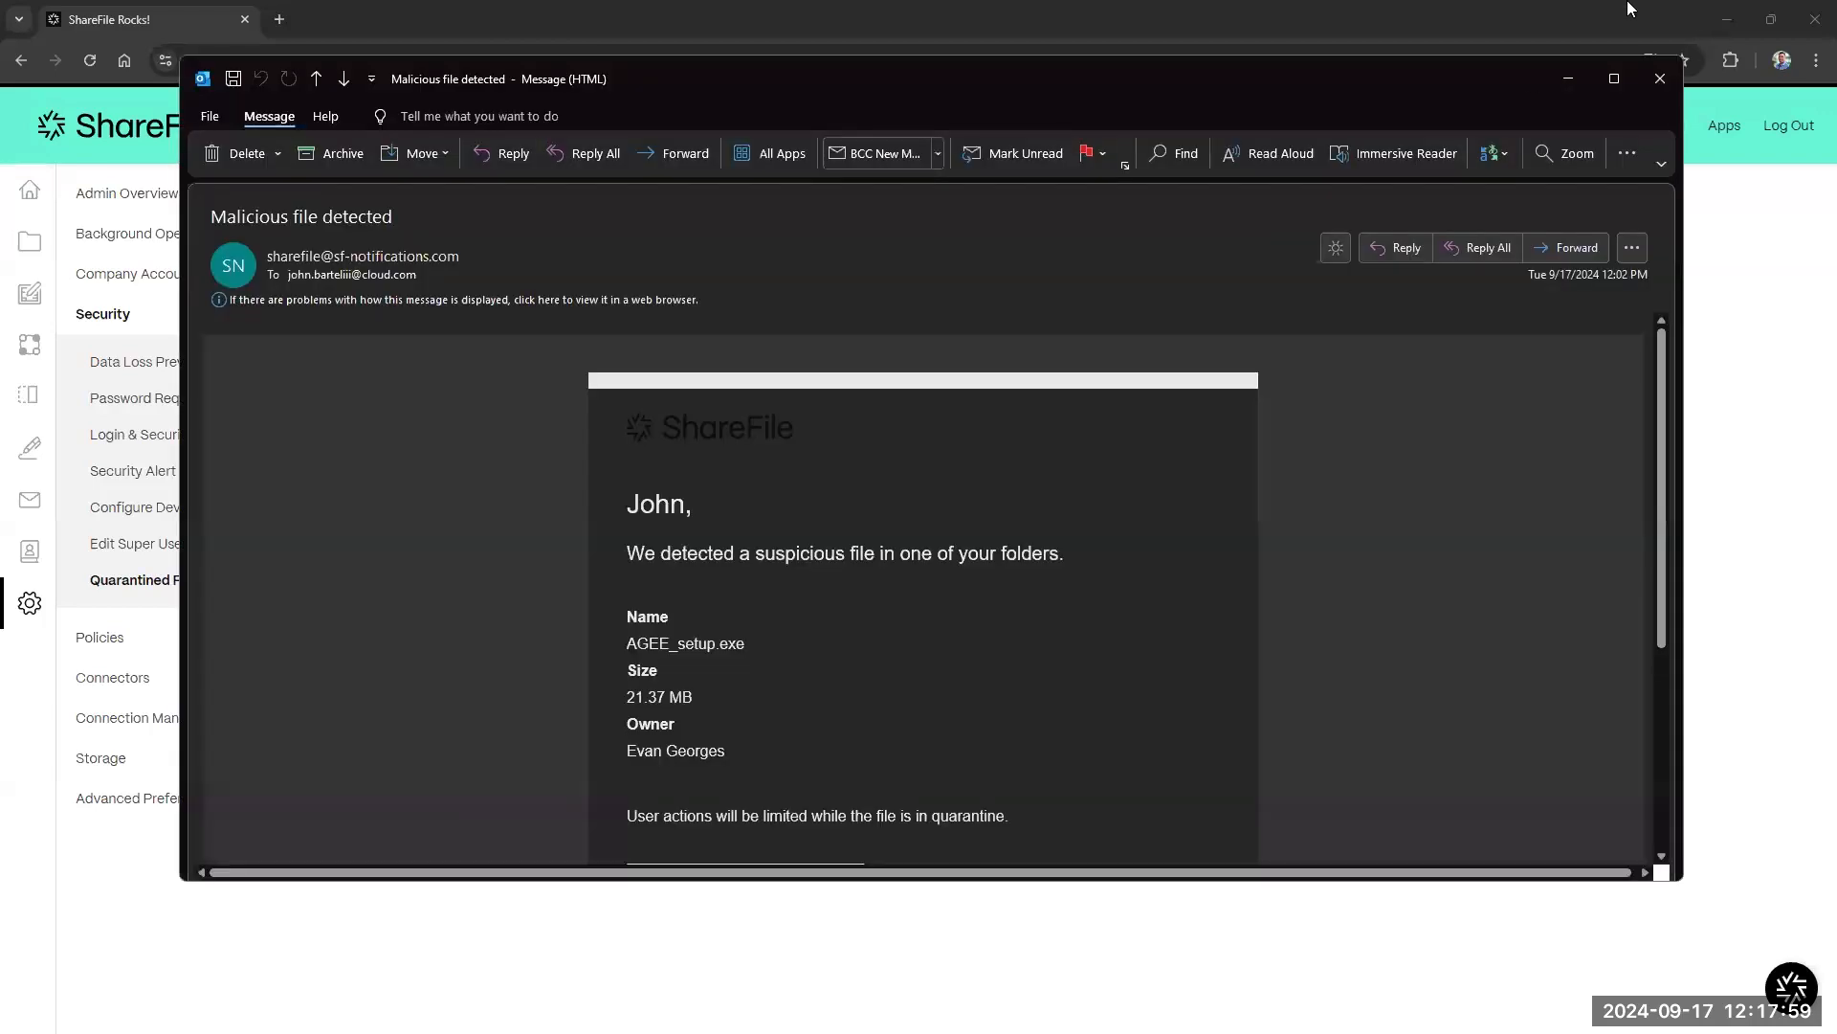
{"action": "scroll", "coordinate": [1289, 499], "scroll_direction": "down", "scroll_amount": 1}
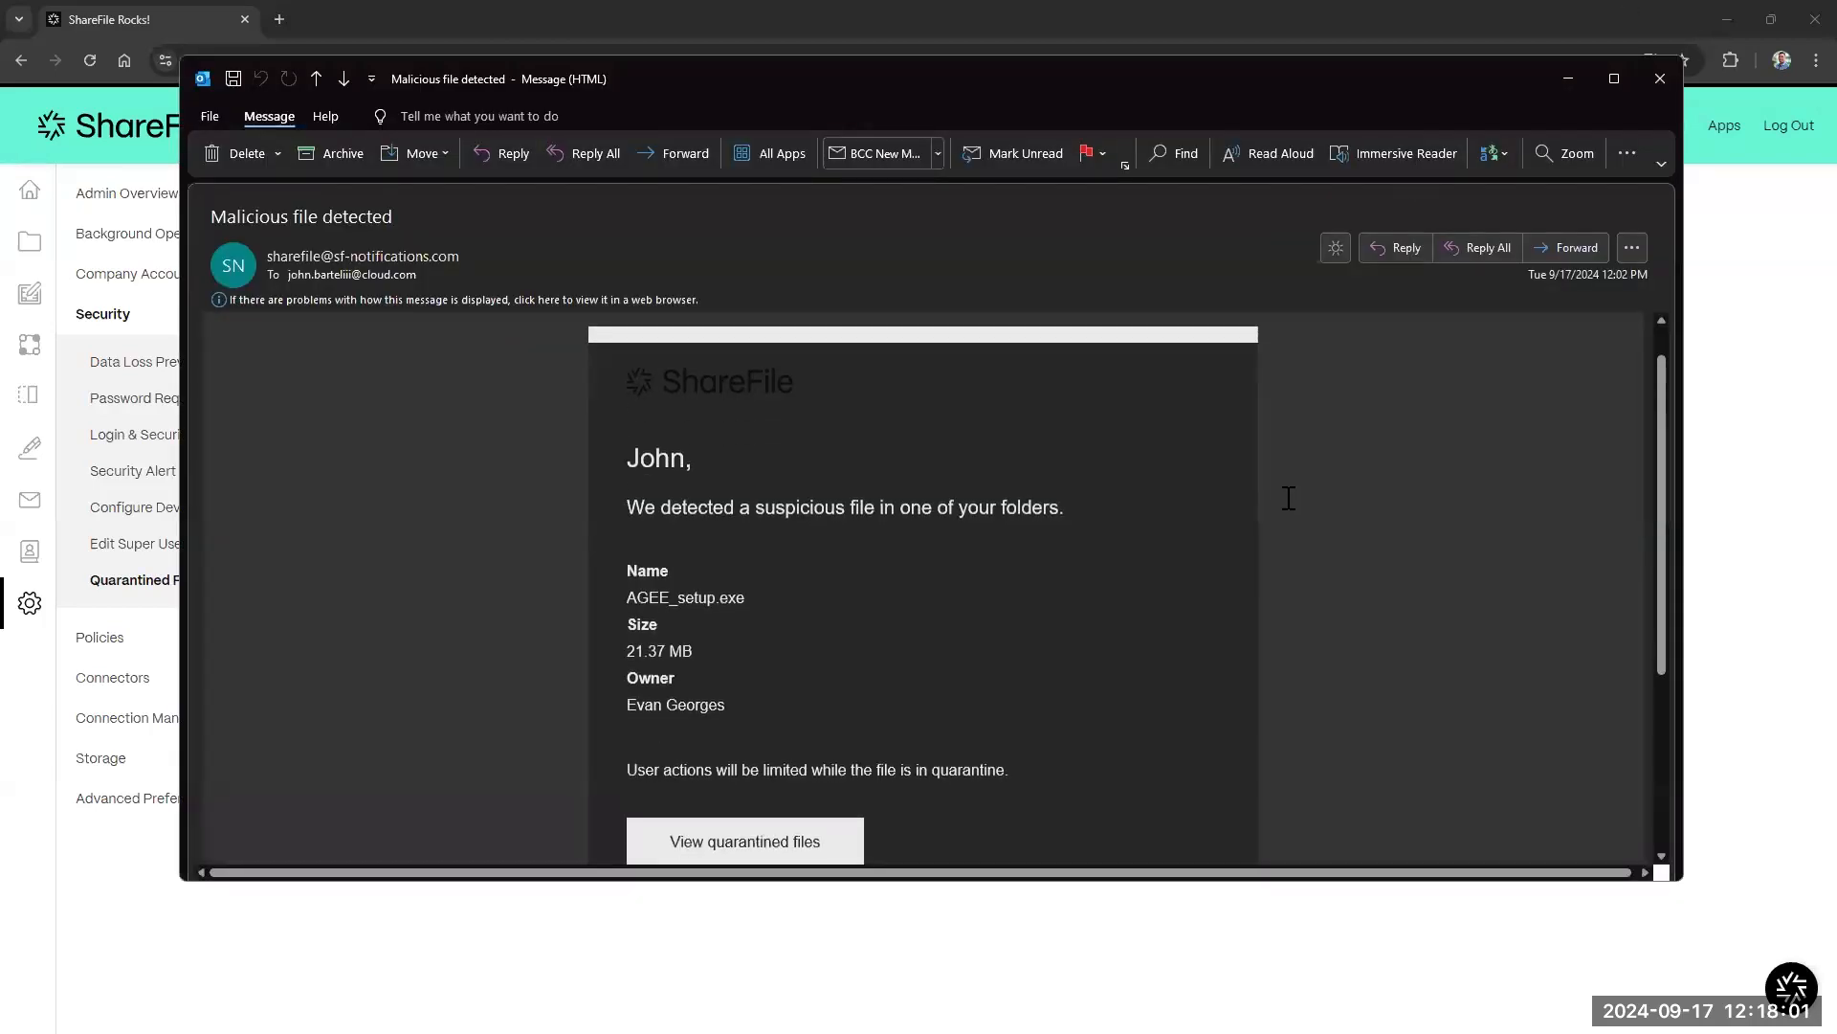
{"action": "scroll", "coordinate": [1289, 499], "scroll_direction": "down", "scroll_amount": 1}
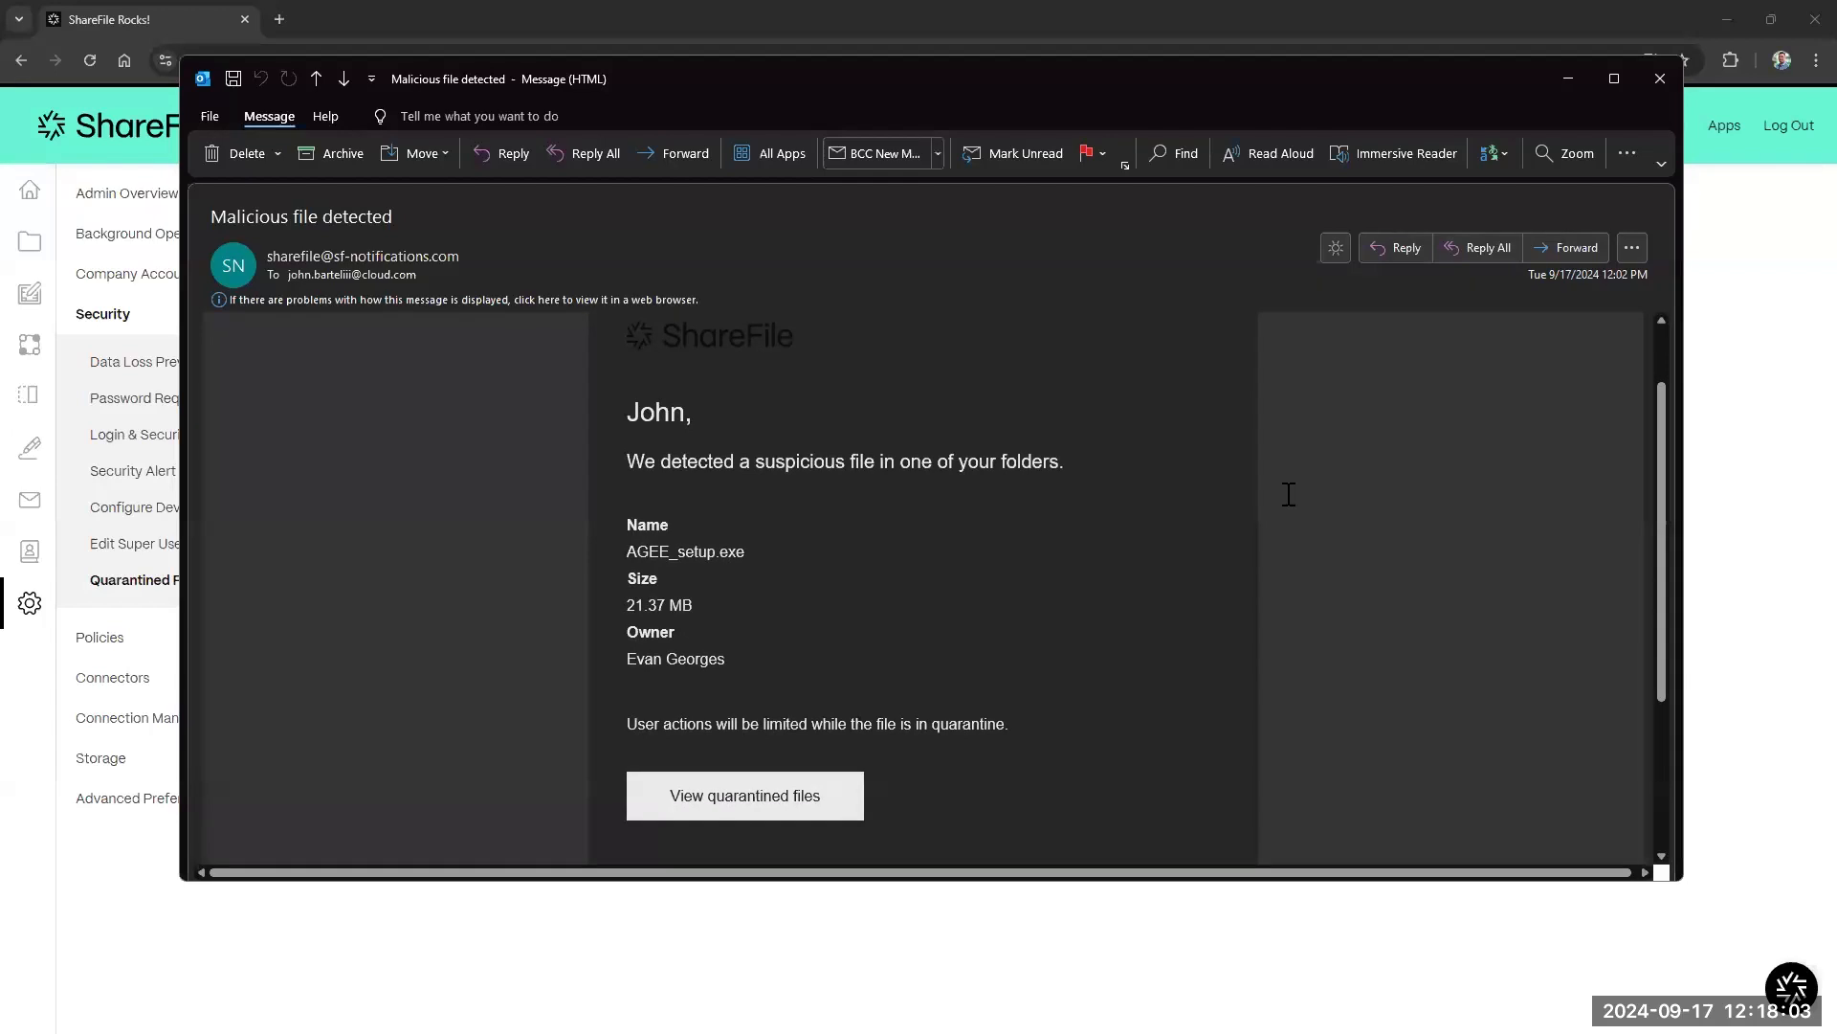
{"action": "scroll", "coordinate": [1285, 498], "scroll_direction": "down", "scroll_amount": 1}
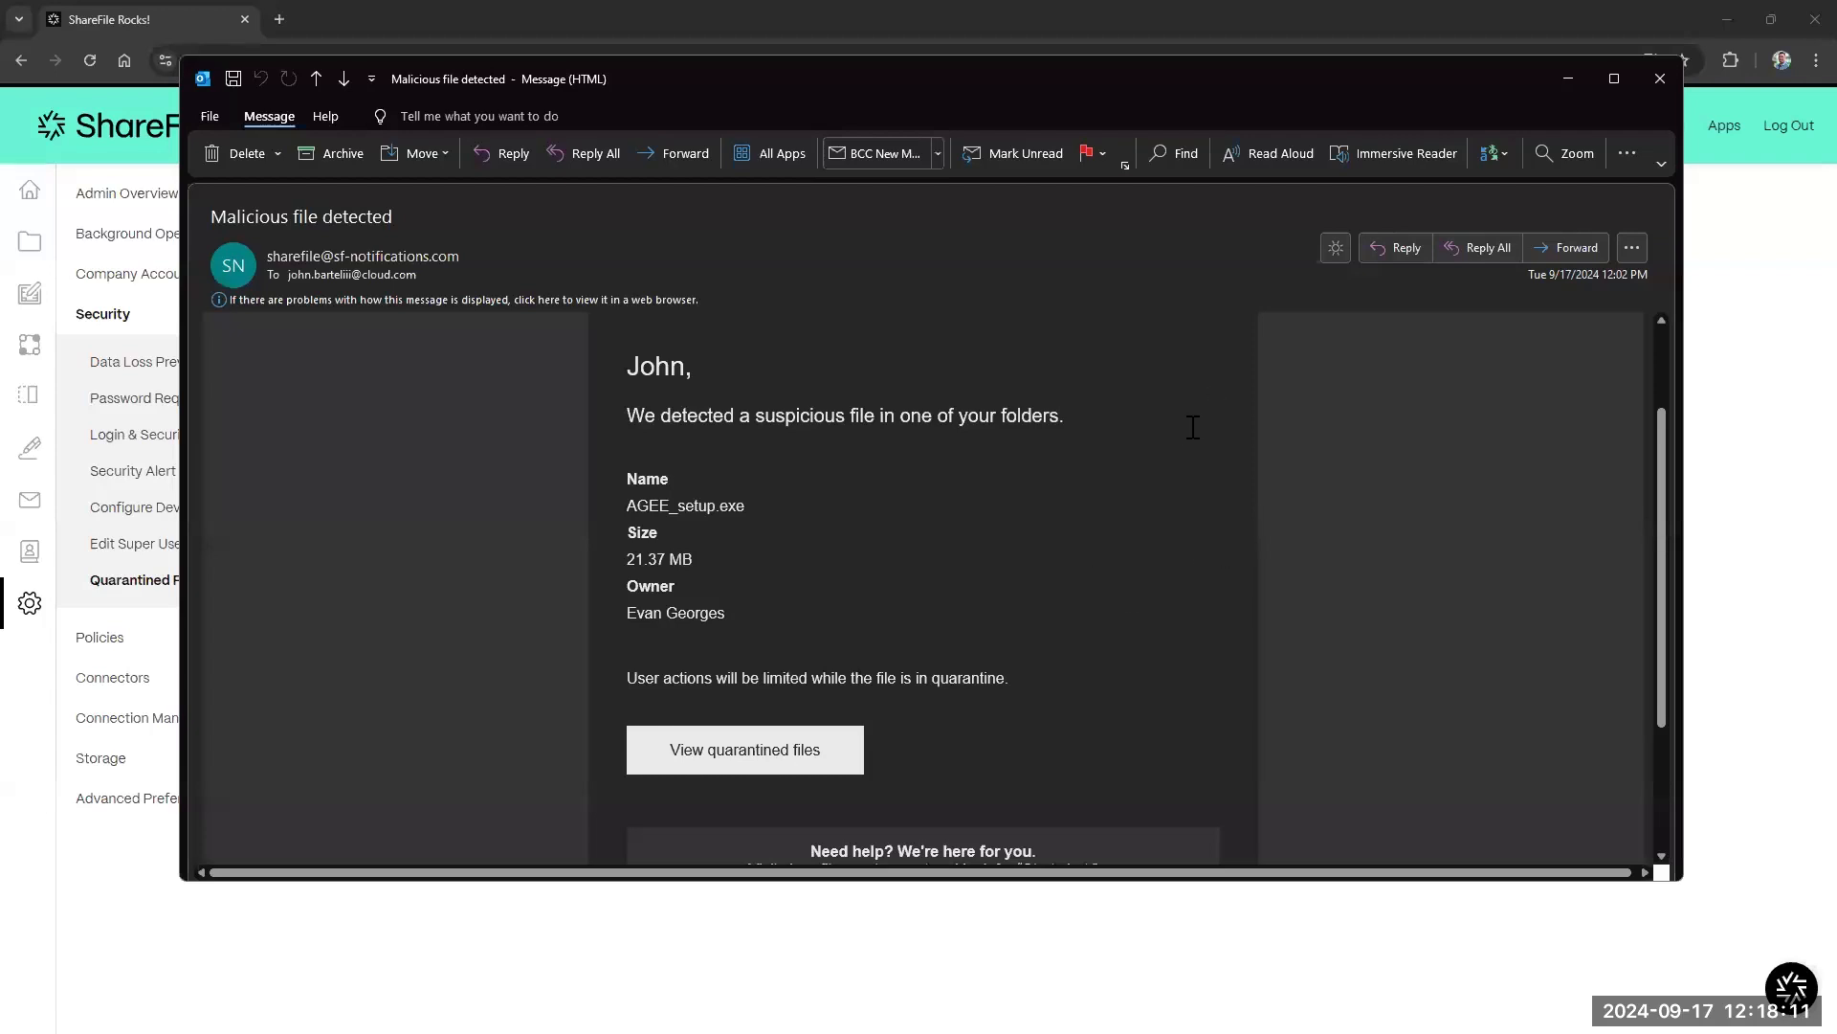
{"action": "left_click", "coordinate": [1660, 80]}
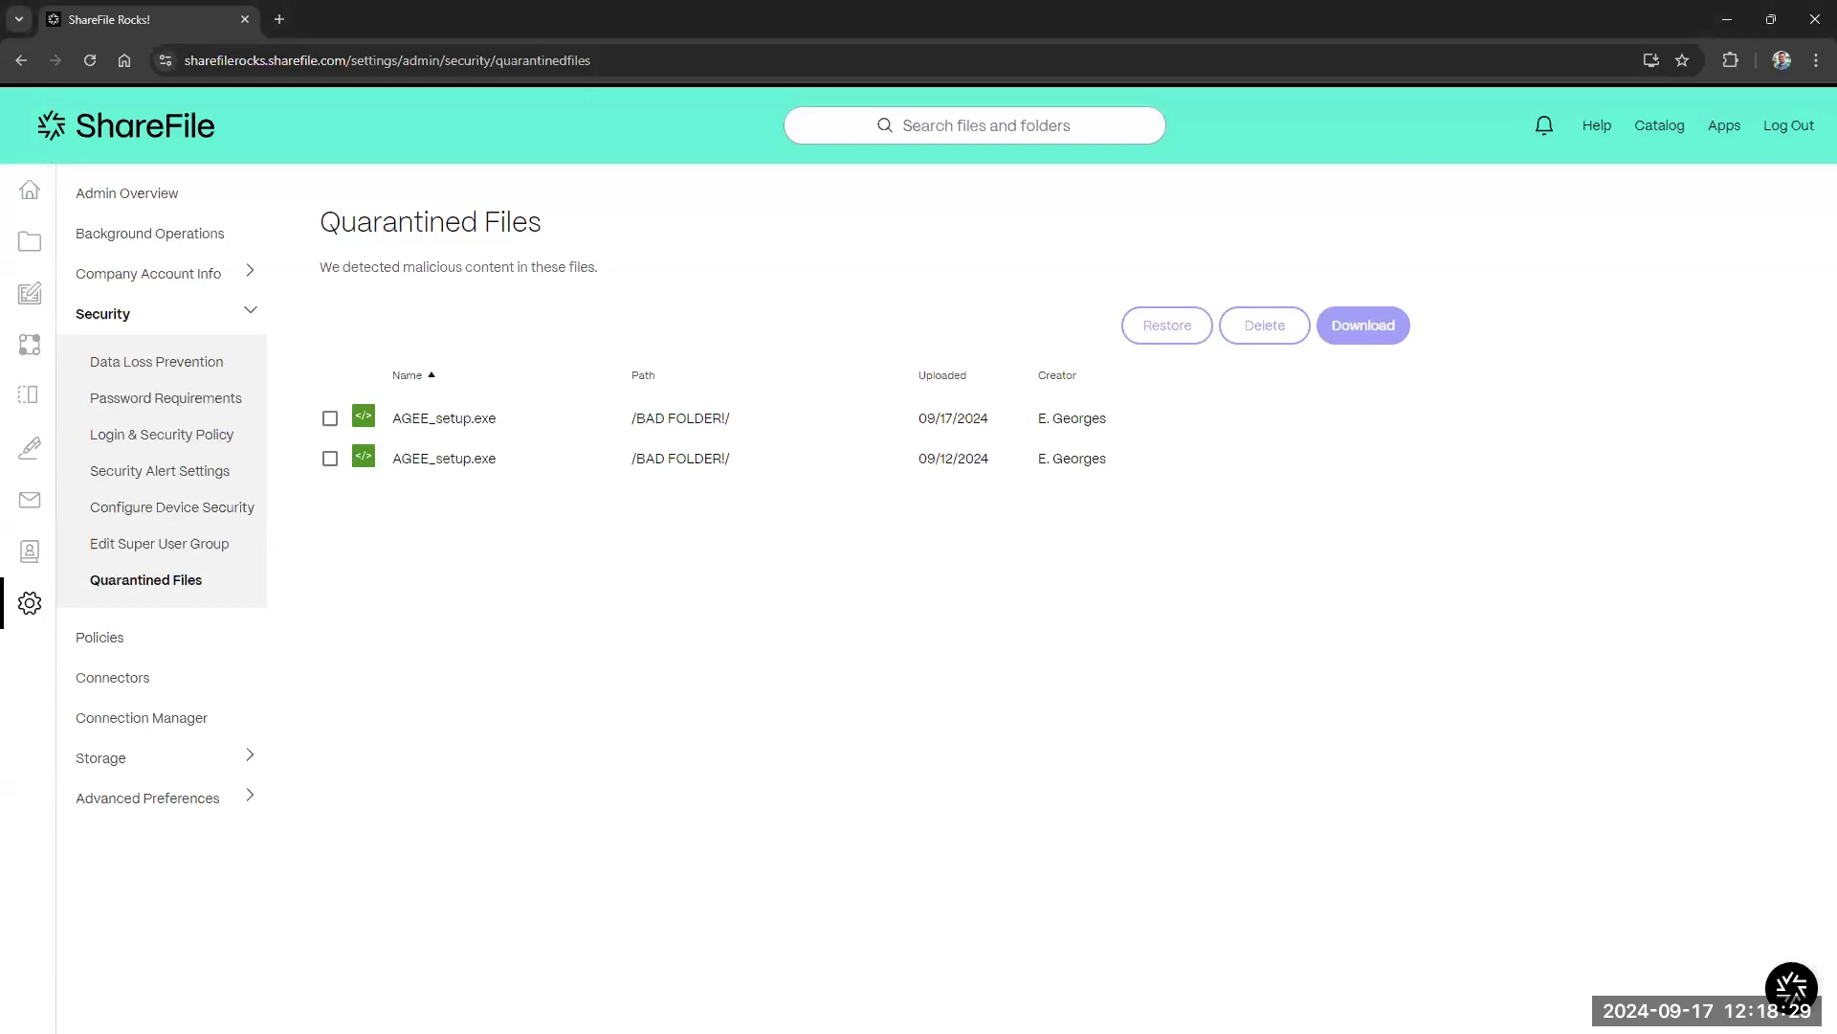
Open the Login & Security Policy and review the two-step verification, Auto-Remediation, account lock-out, IP restriction and Authentication sections.
{"action": "left_click", "coordinate": [178, 446]}
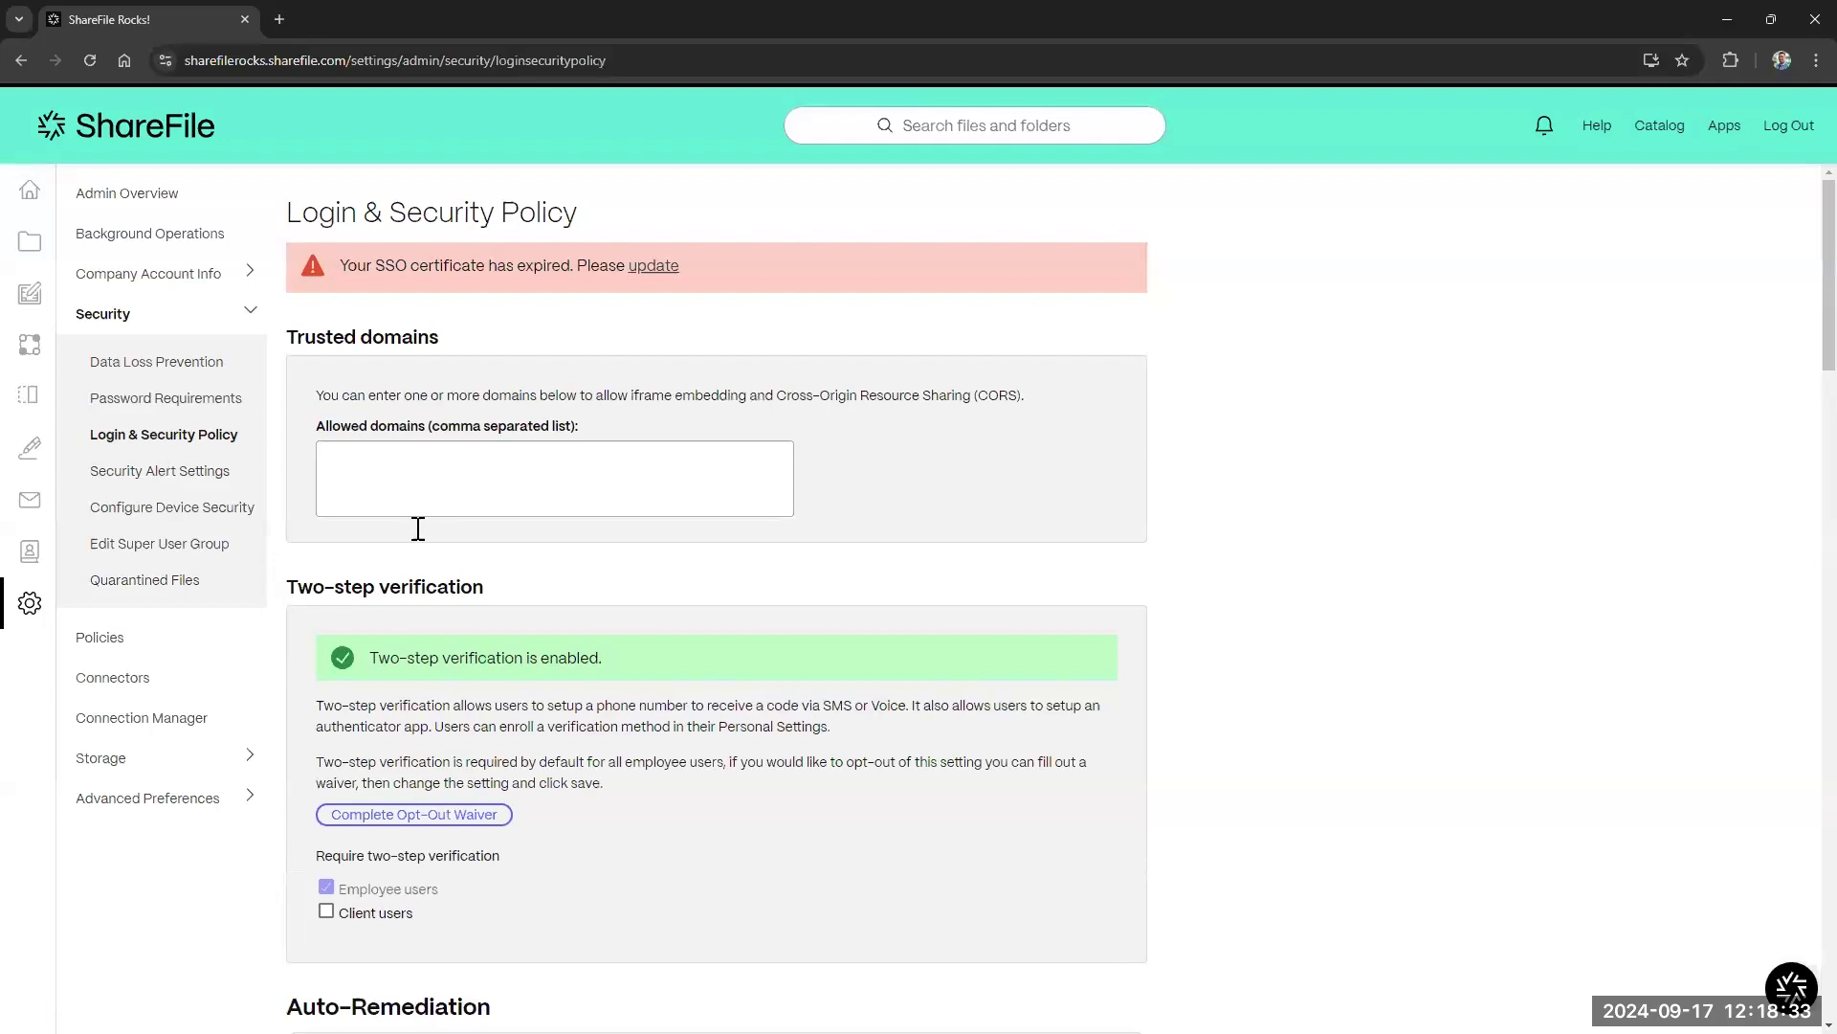
{"action": "scroll", "coordinate": [418, 529], "scroll_direction": "down", "scroll_amount": 5}
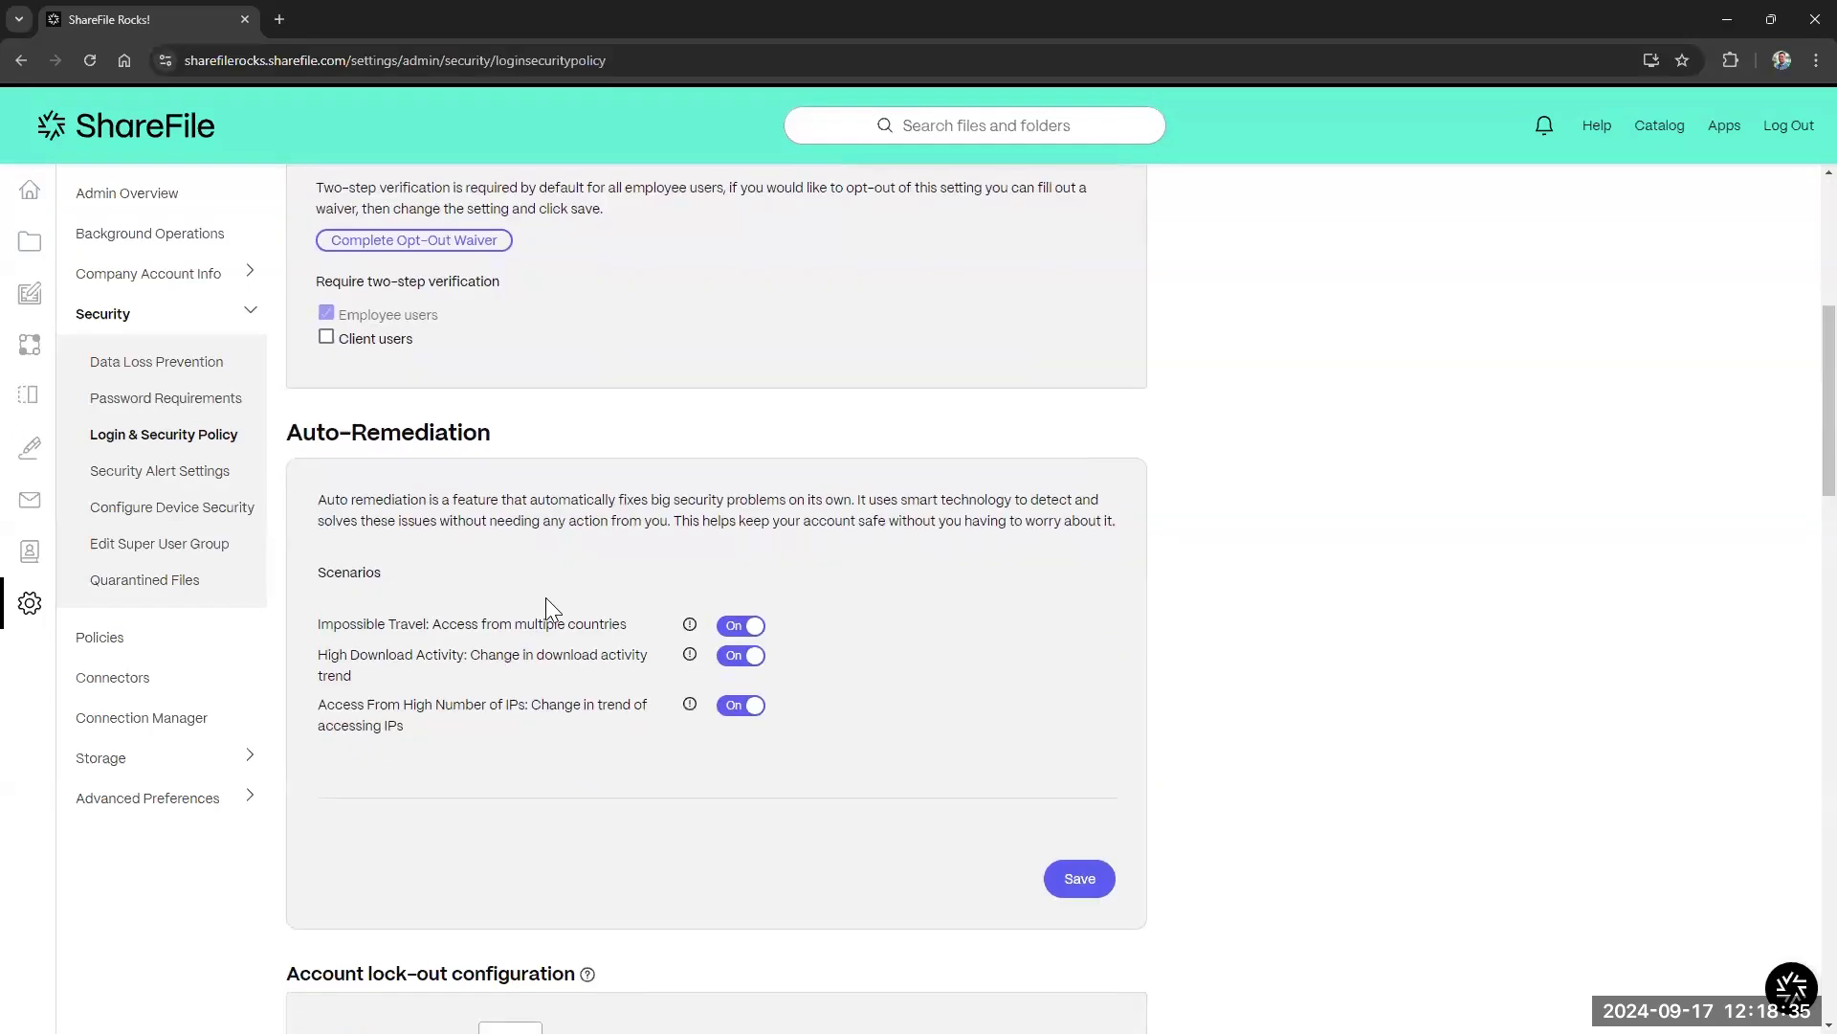
{"action": "scroll", "coordinate": [551, 608], "scroll_direction": "down", "scroll_amount": 2}
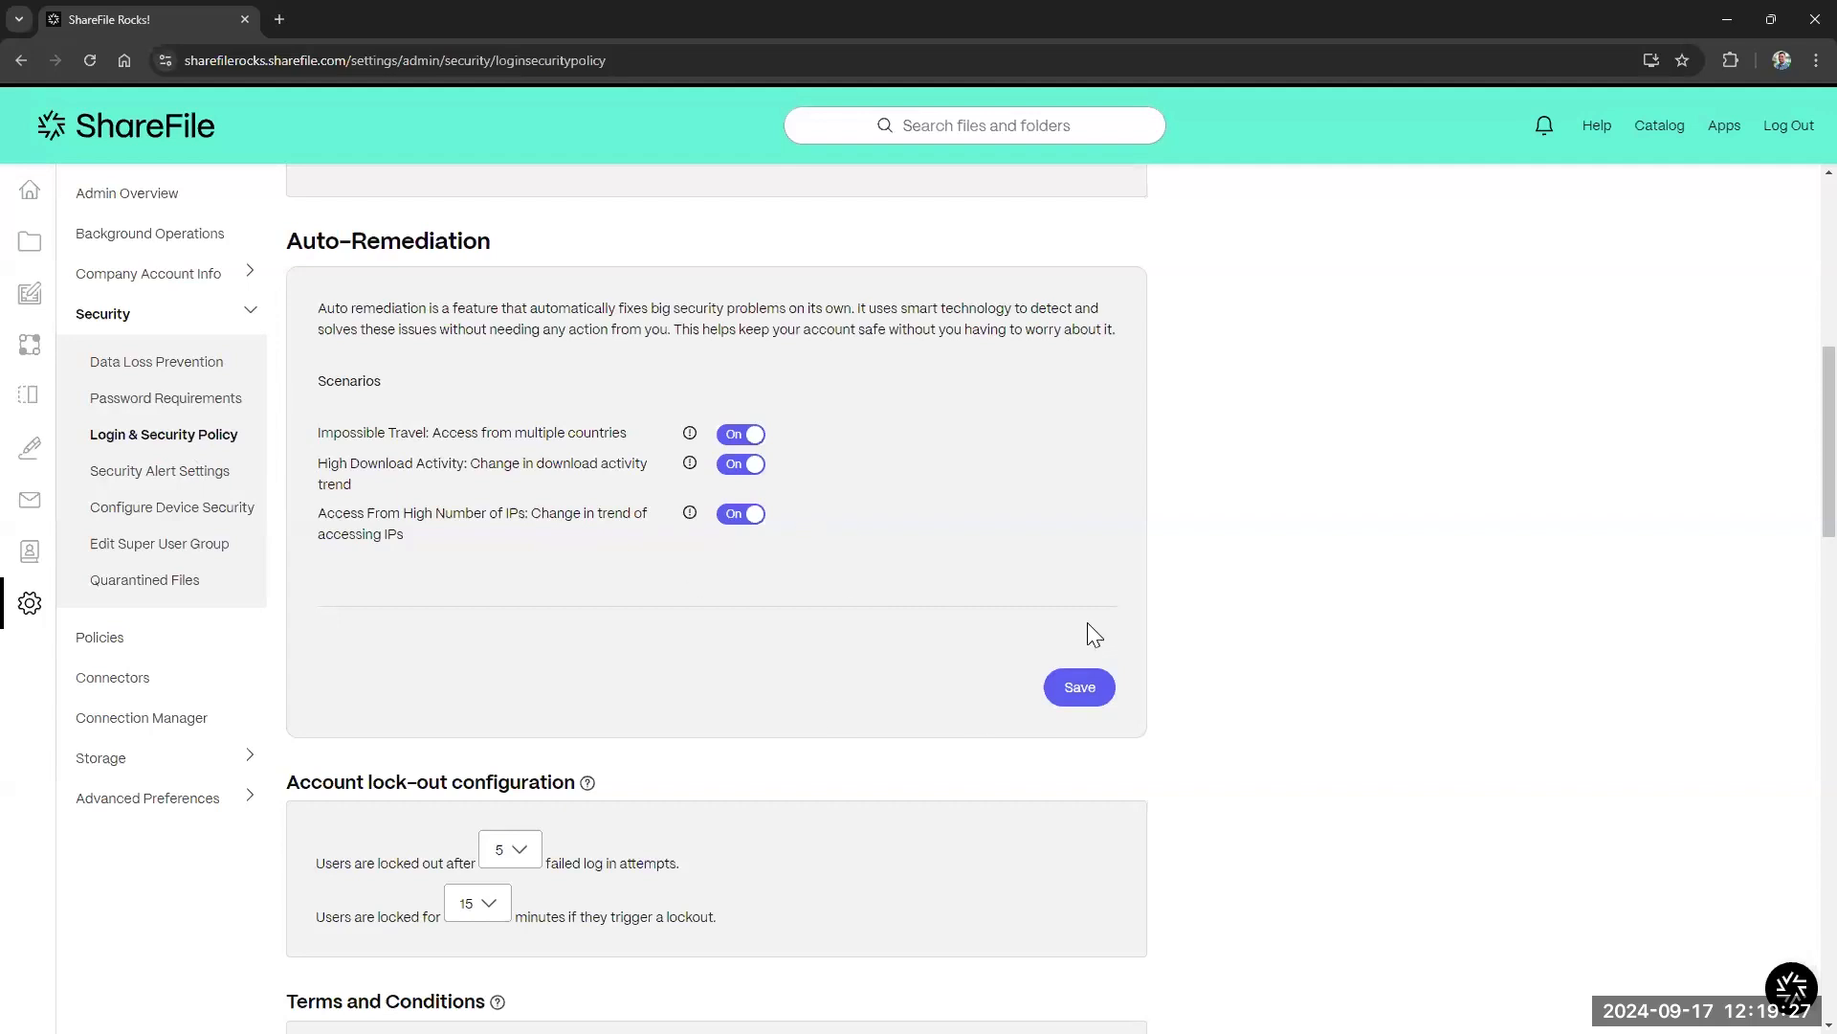
{"action": "scroll", "coordinate": [909, 572], "scroll_direction": "down", "scroll_amount": 2}
{"action": "scroll", "coordinate": [914, 579], "scroll_direction": "down", "scroll_amount": 4}
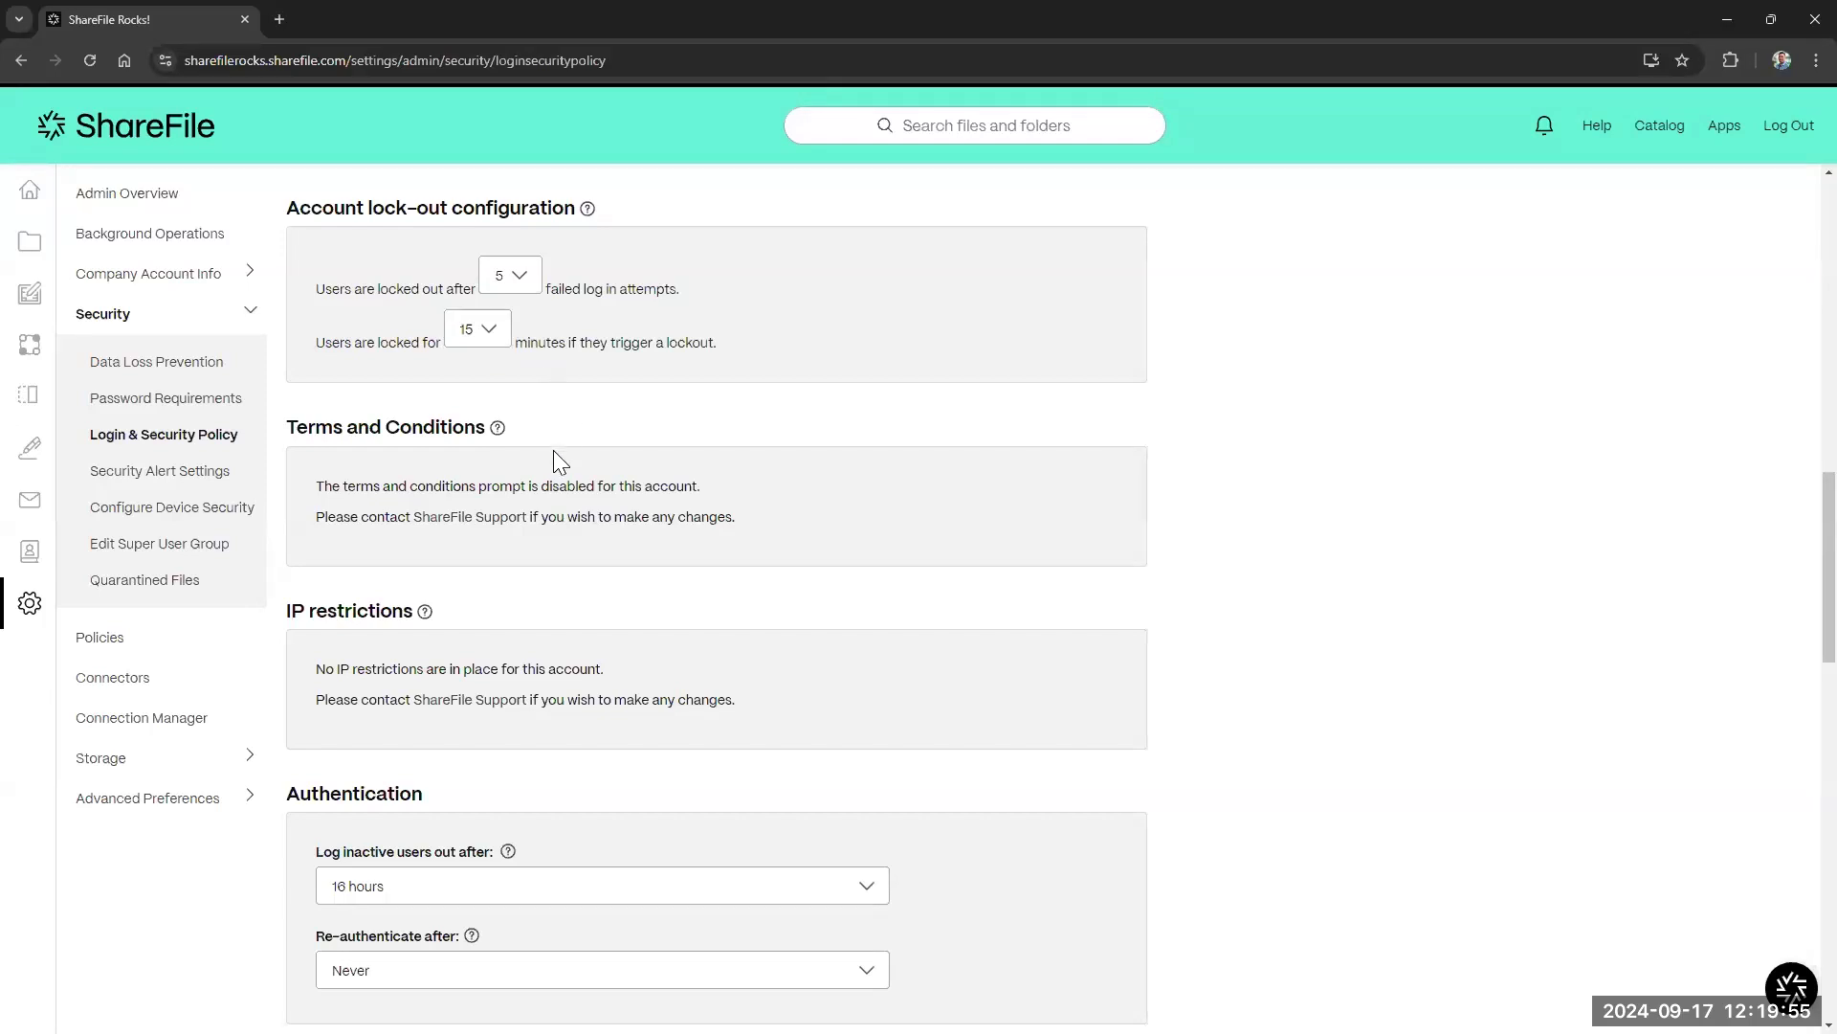
{"action": "scroll", "coordinate": [553, 450], "scroll_direction": "down", "scroll_amount": 2}
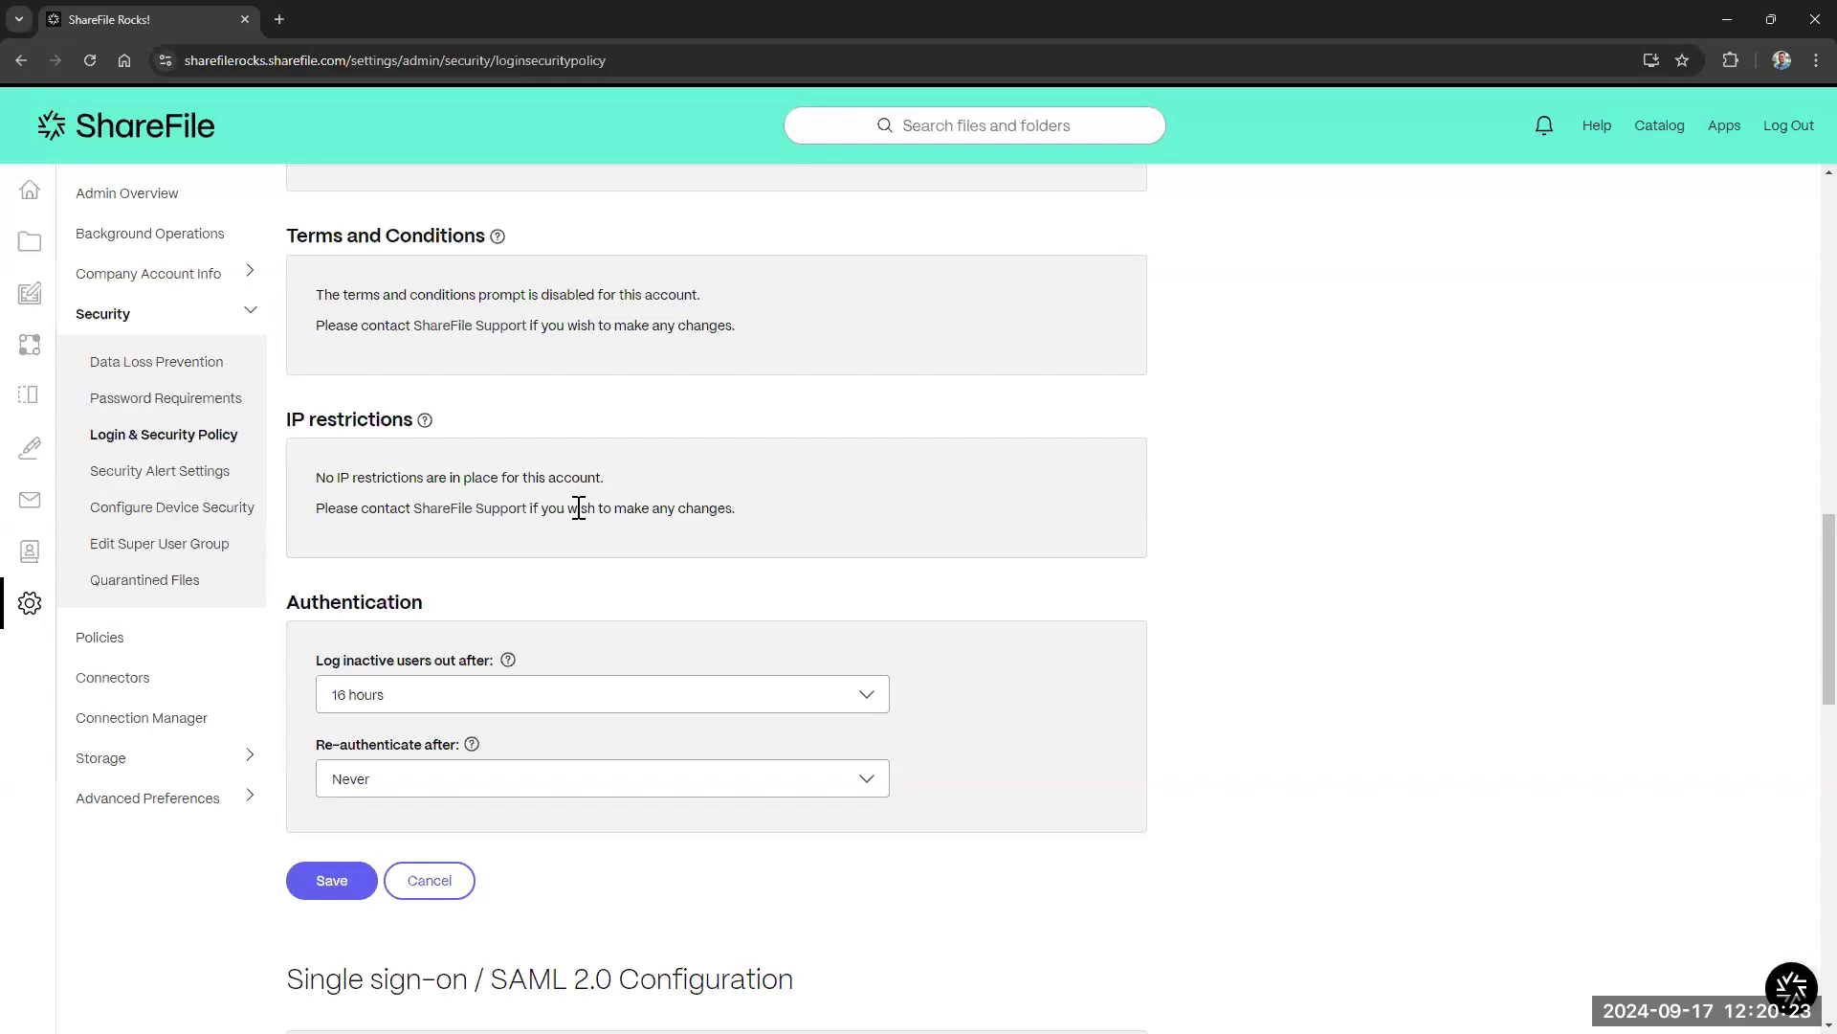
{"action": "scroll", "coordinate": [579, 512], "scroll_direction": "down", "scroll_amount": 1}
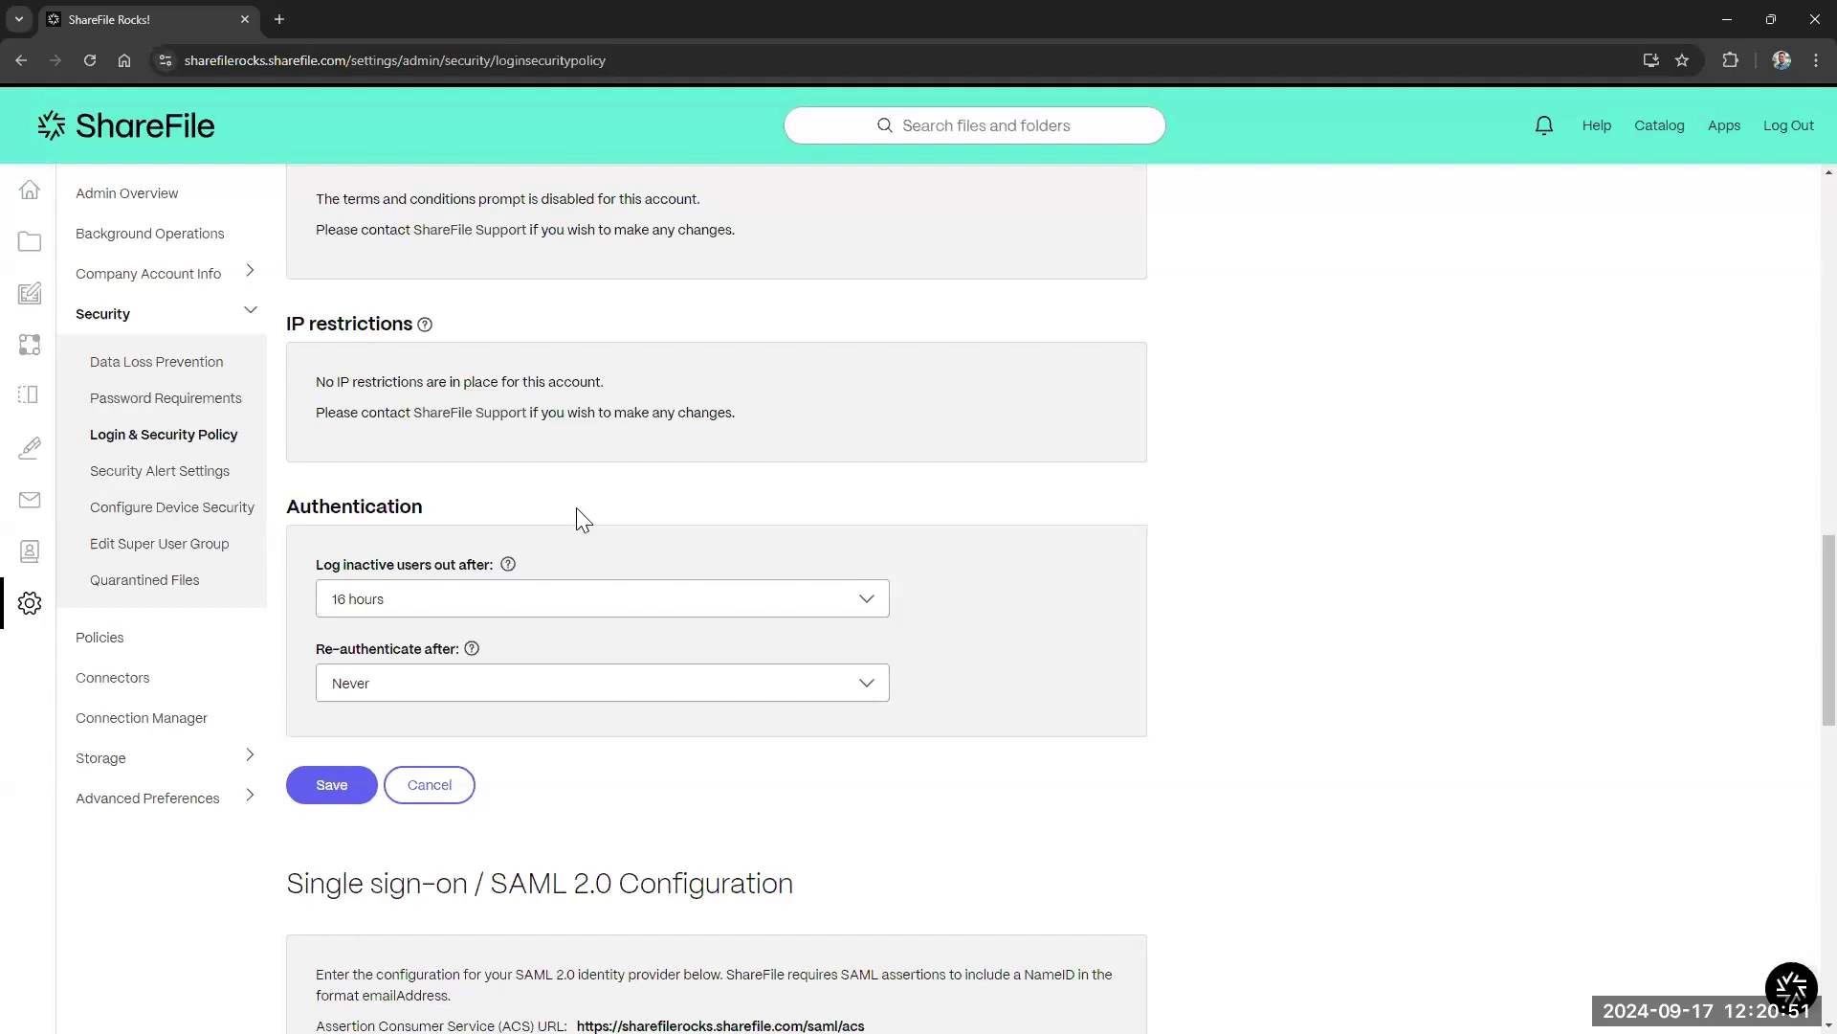
{"action": "scroll", "coordinate": [588, 512], "scroll_direction": "down", "scroll_amount": 2}
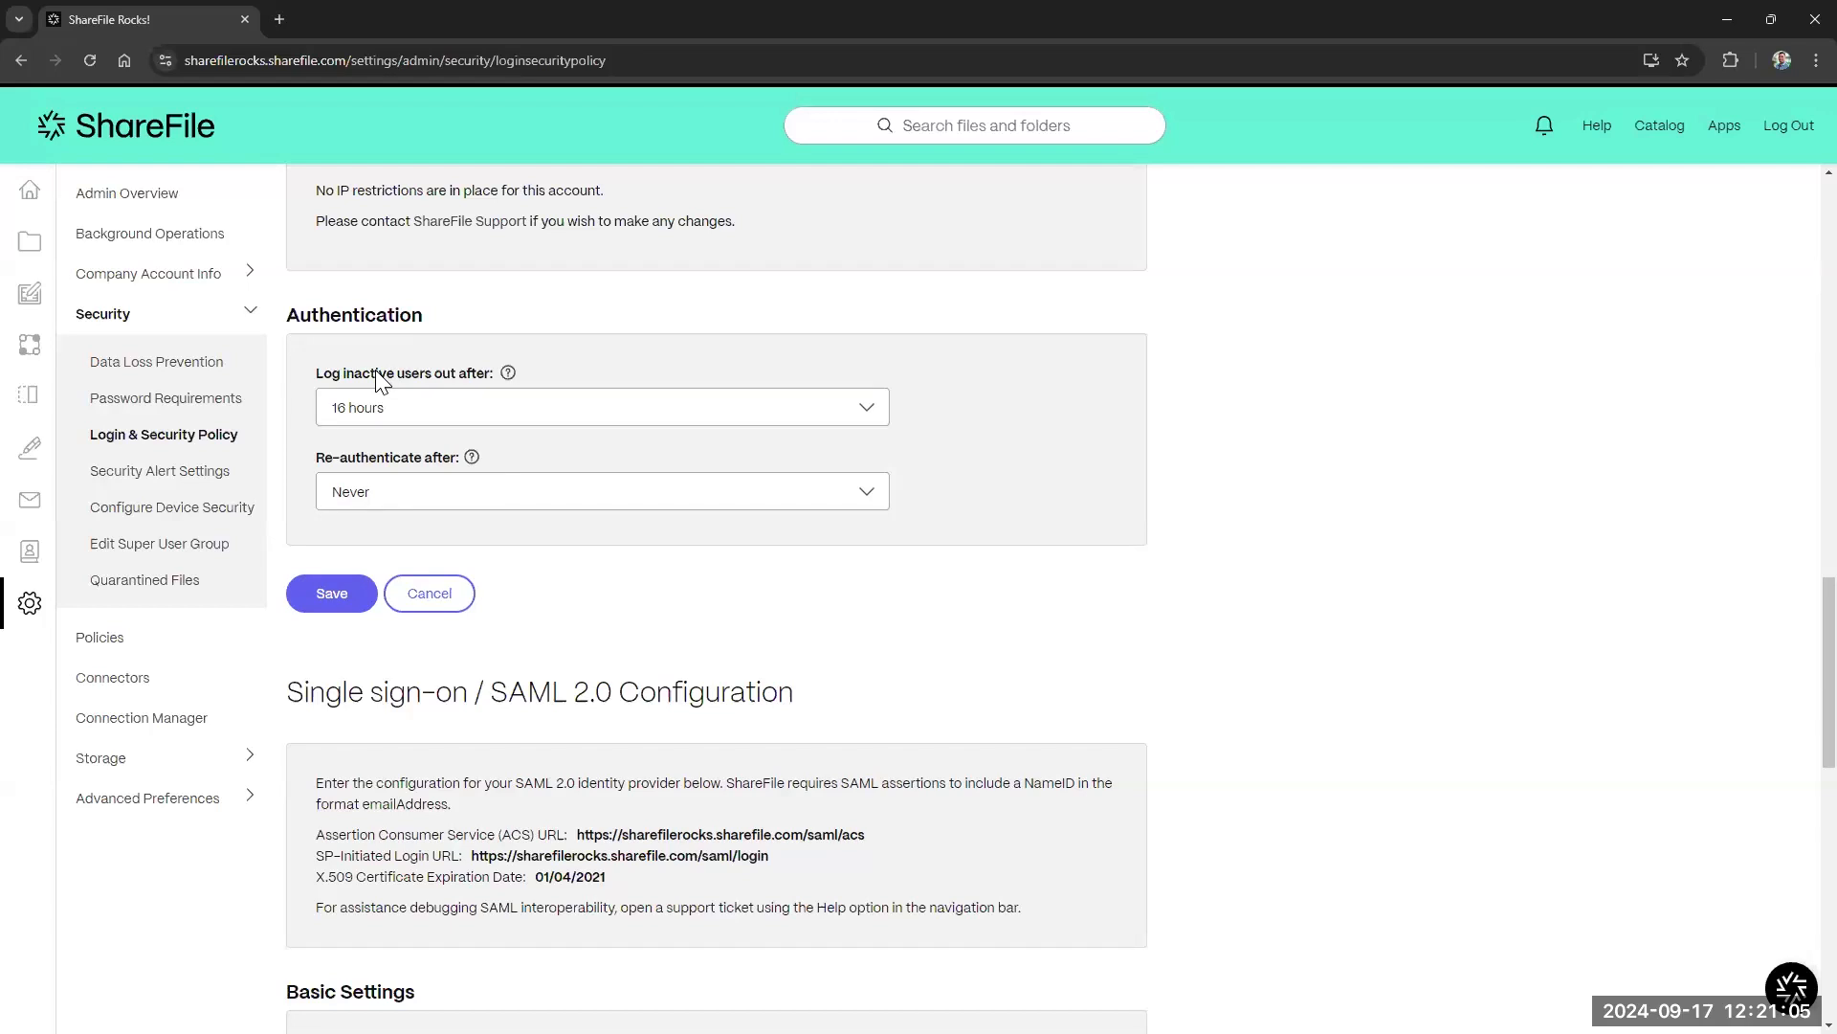
Examine the time choices for logging out inactive users and for re-authentication in the Authentication section, leaving both unchanged.
{"action": "left_click", "coordinate": [430, 406]}
{"action": "scroll", "coordinate": [485, 464], "scroll_direction": "down", "scroll_amount": 5}
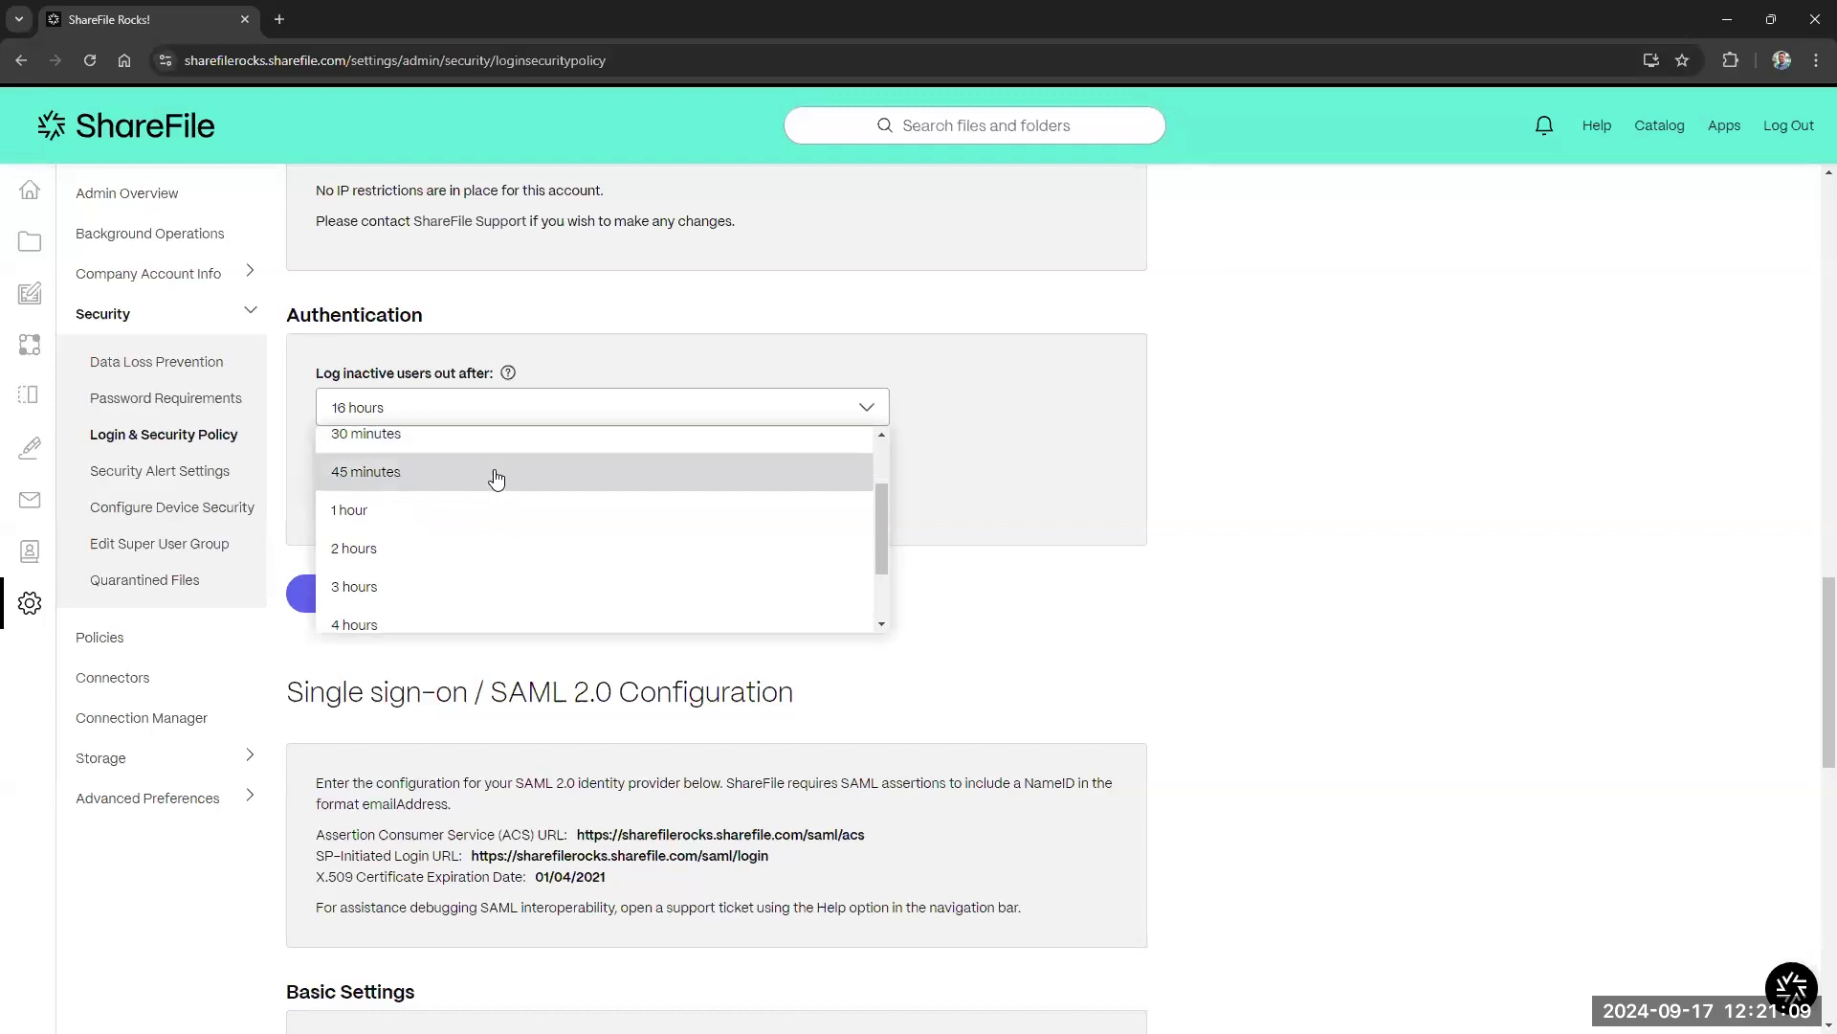
{"action": "left_click", "coordinate": [990, 395]}
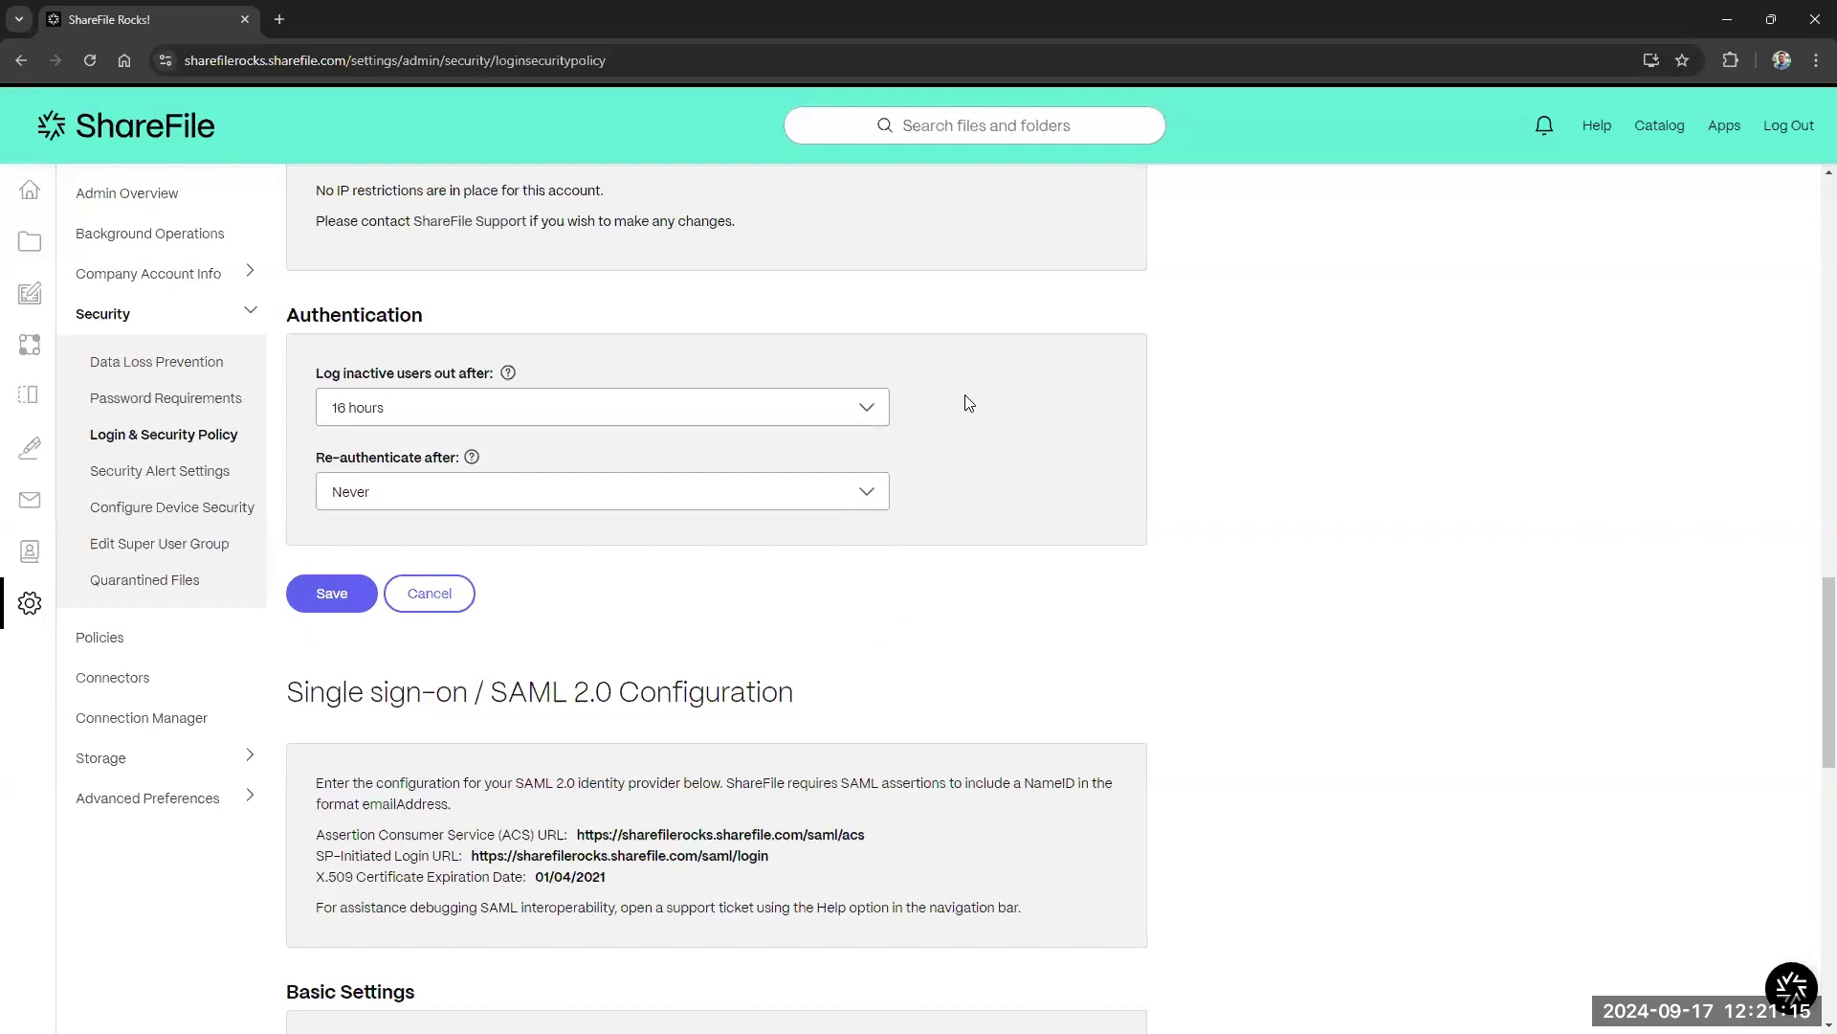
{"action": "left_click", "coordinate": [452, 504]}
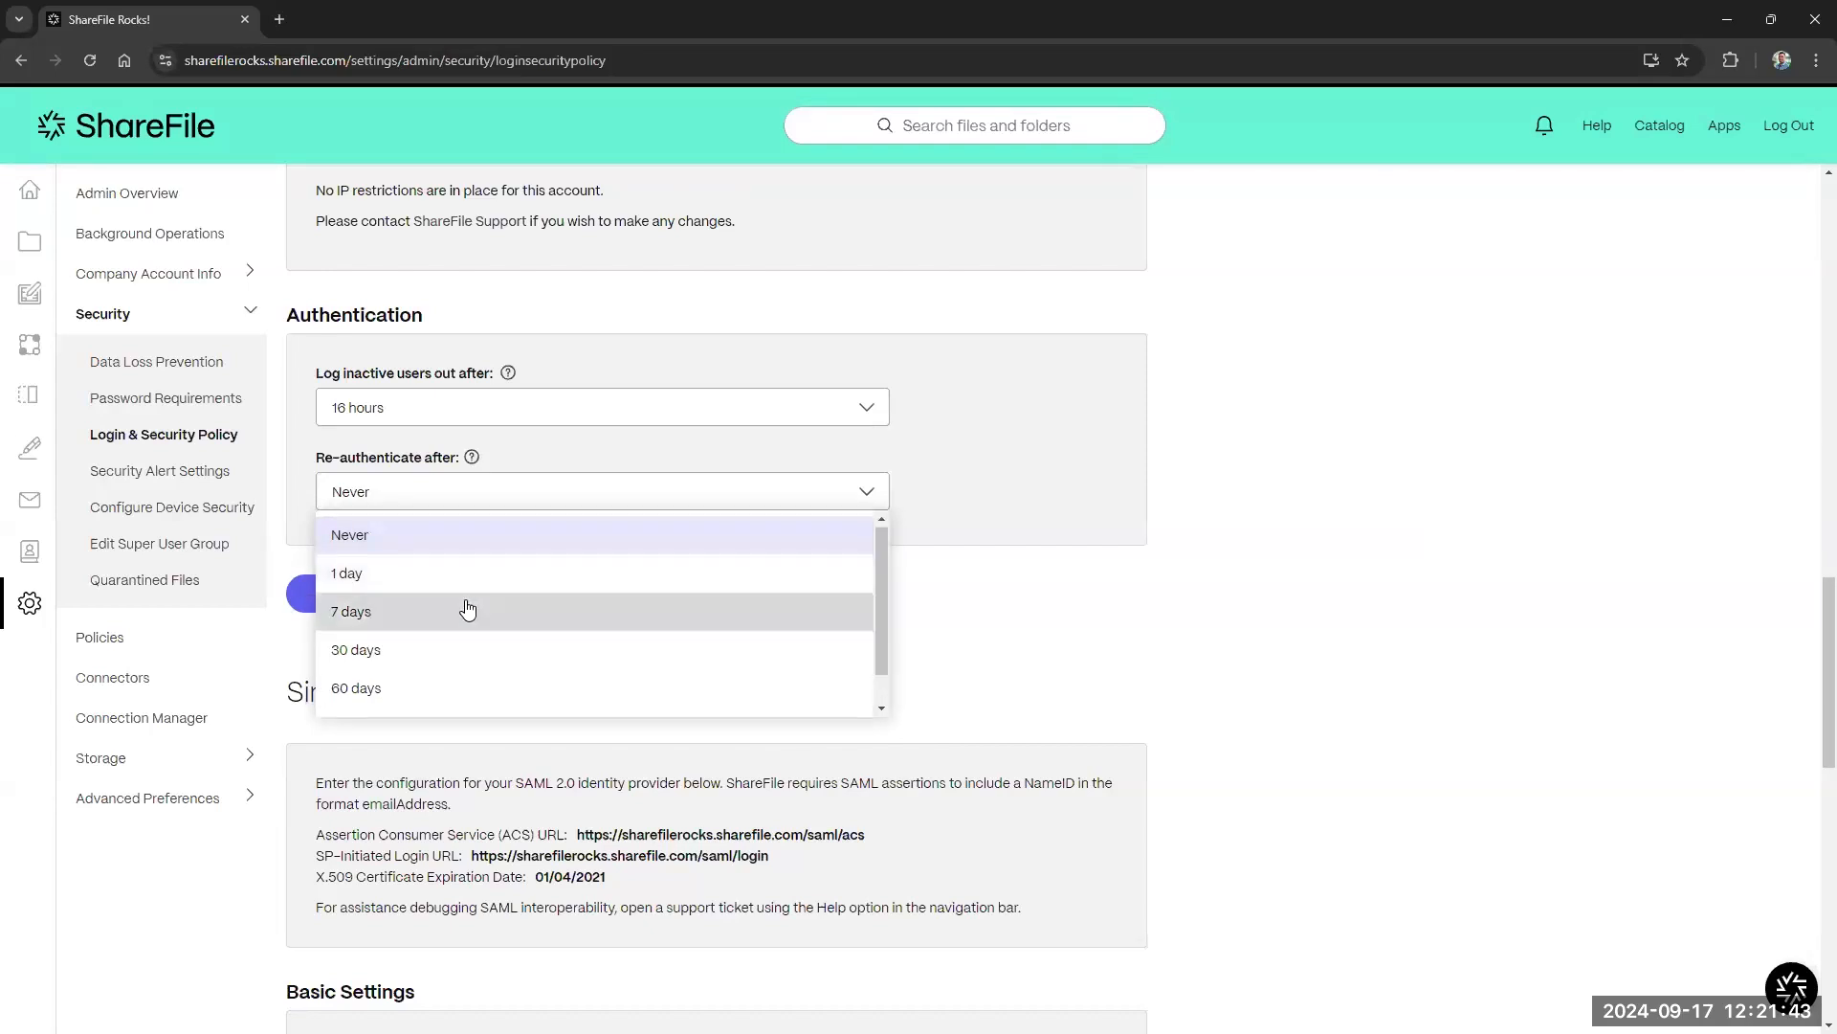
{"action": "scroll", "coordinate": [468, 615], "scroll_direction": "down", "scroll_amount": 1}
{"action": "scroll", "coordinate": [481, 639], "scroll_direction": "up", "scroll_amount": 1}
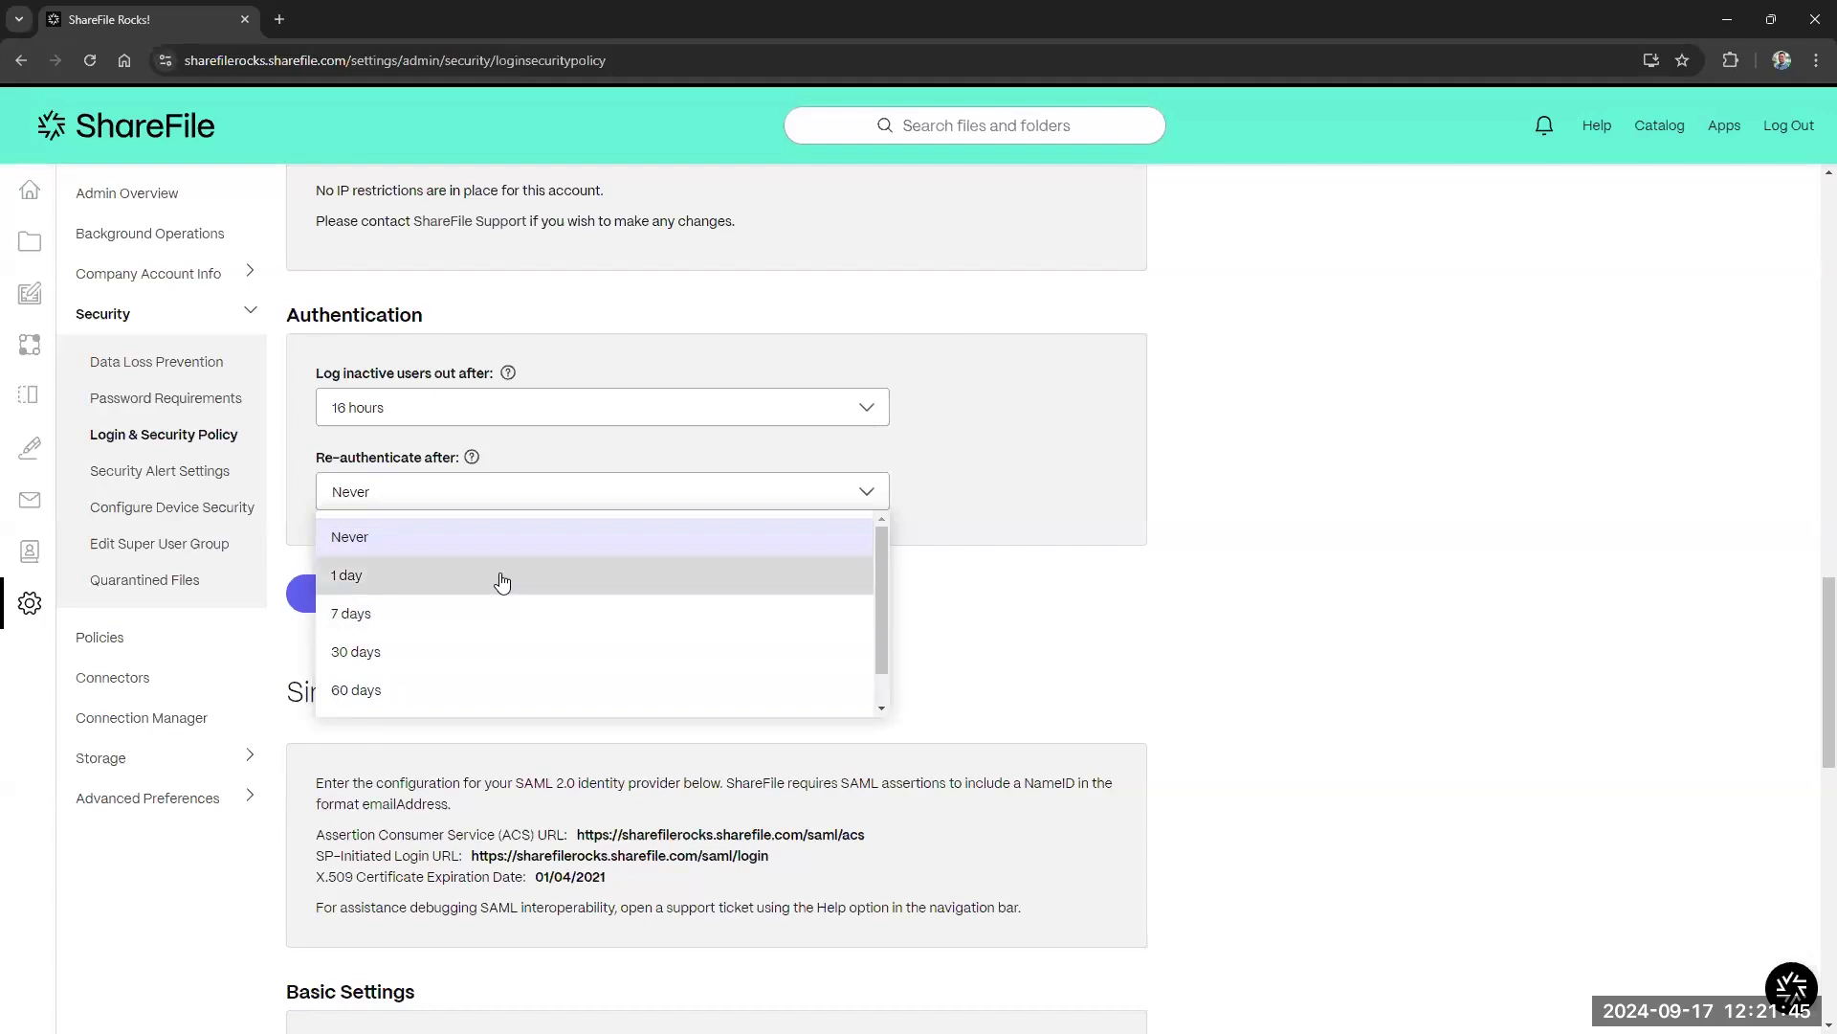
{"action": "scroll", "coordinate": [502, 589], "scroll_direction": "down", "scroll_amount": 1}
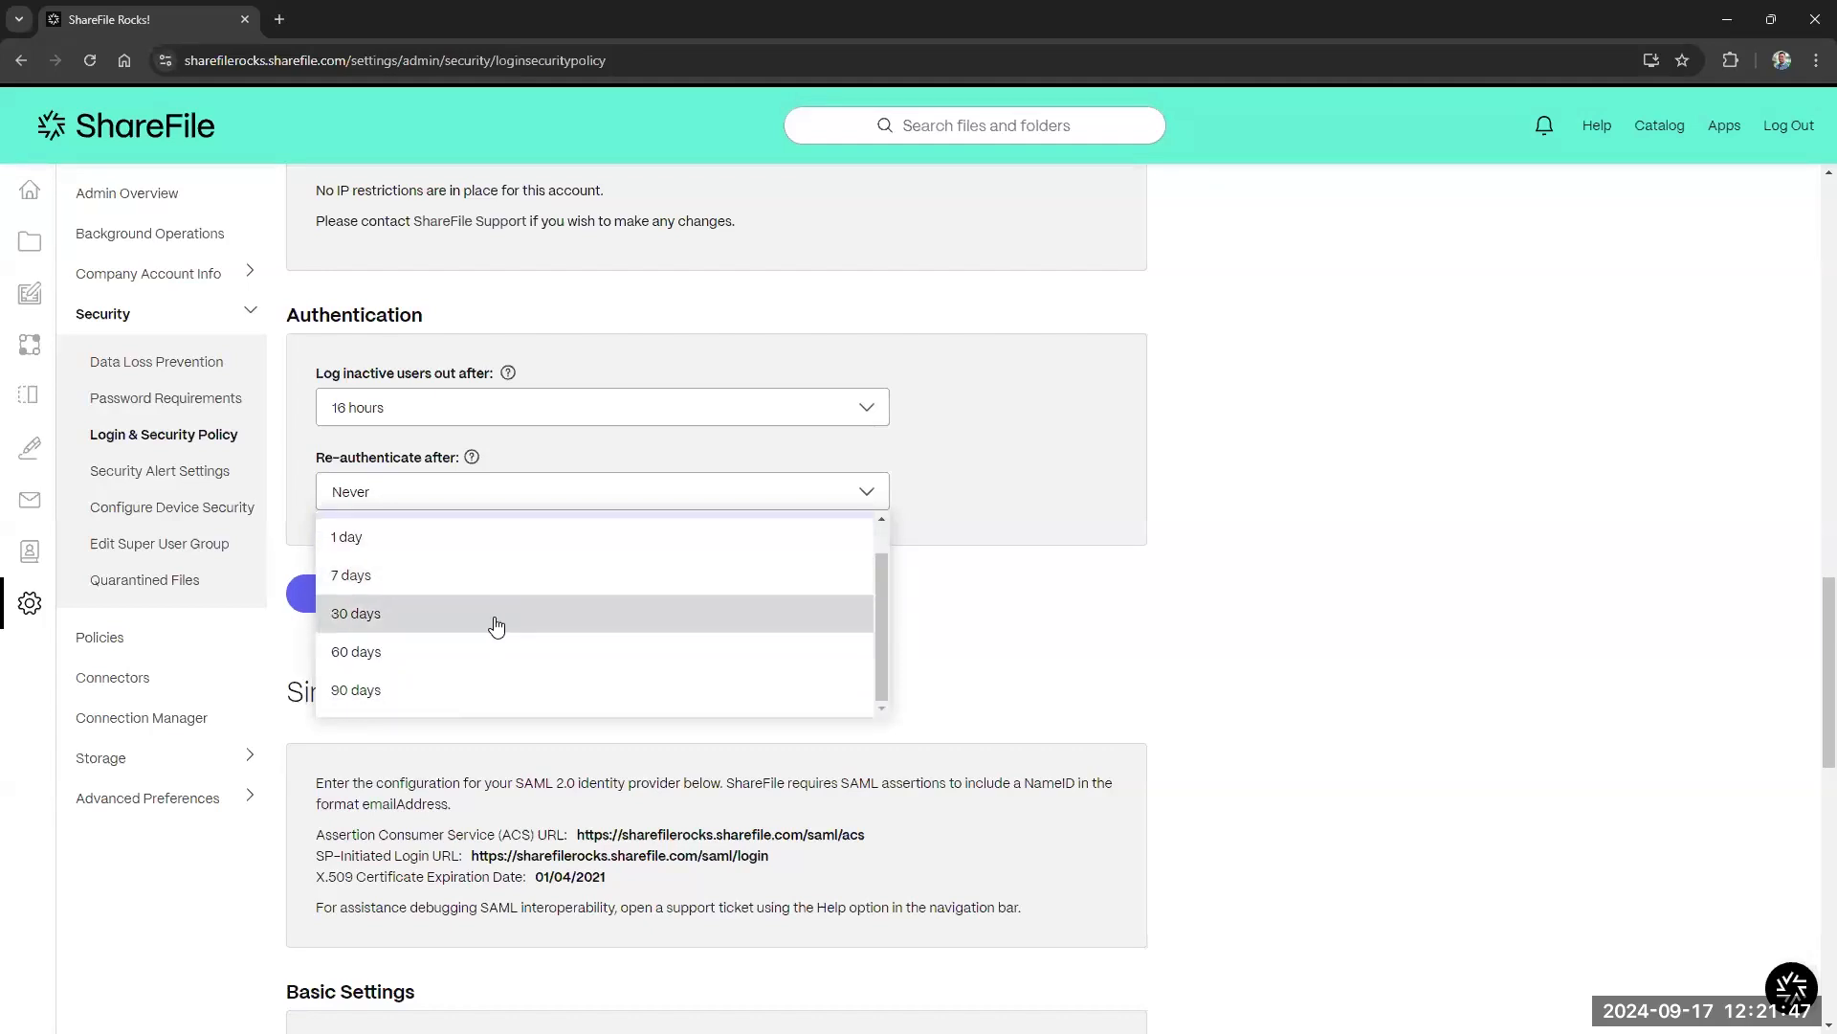
{"action": "left_click", "coordinate": [1007, 610]}
Review the SAML 2.0 single sign-on configuration and set Require SSO Login to Yes in the Optional Settings.
{"action": "scroll", "coordinate": [1007, 613], "scroll_direction": "down", "scroll_amount": 4}
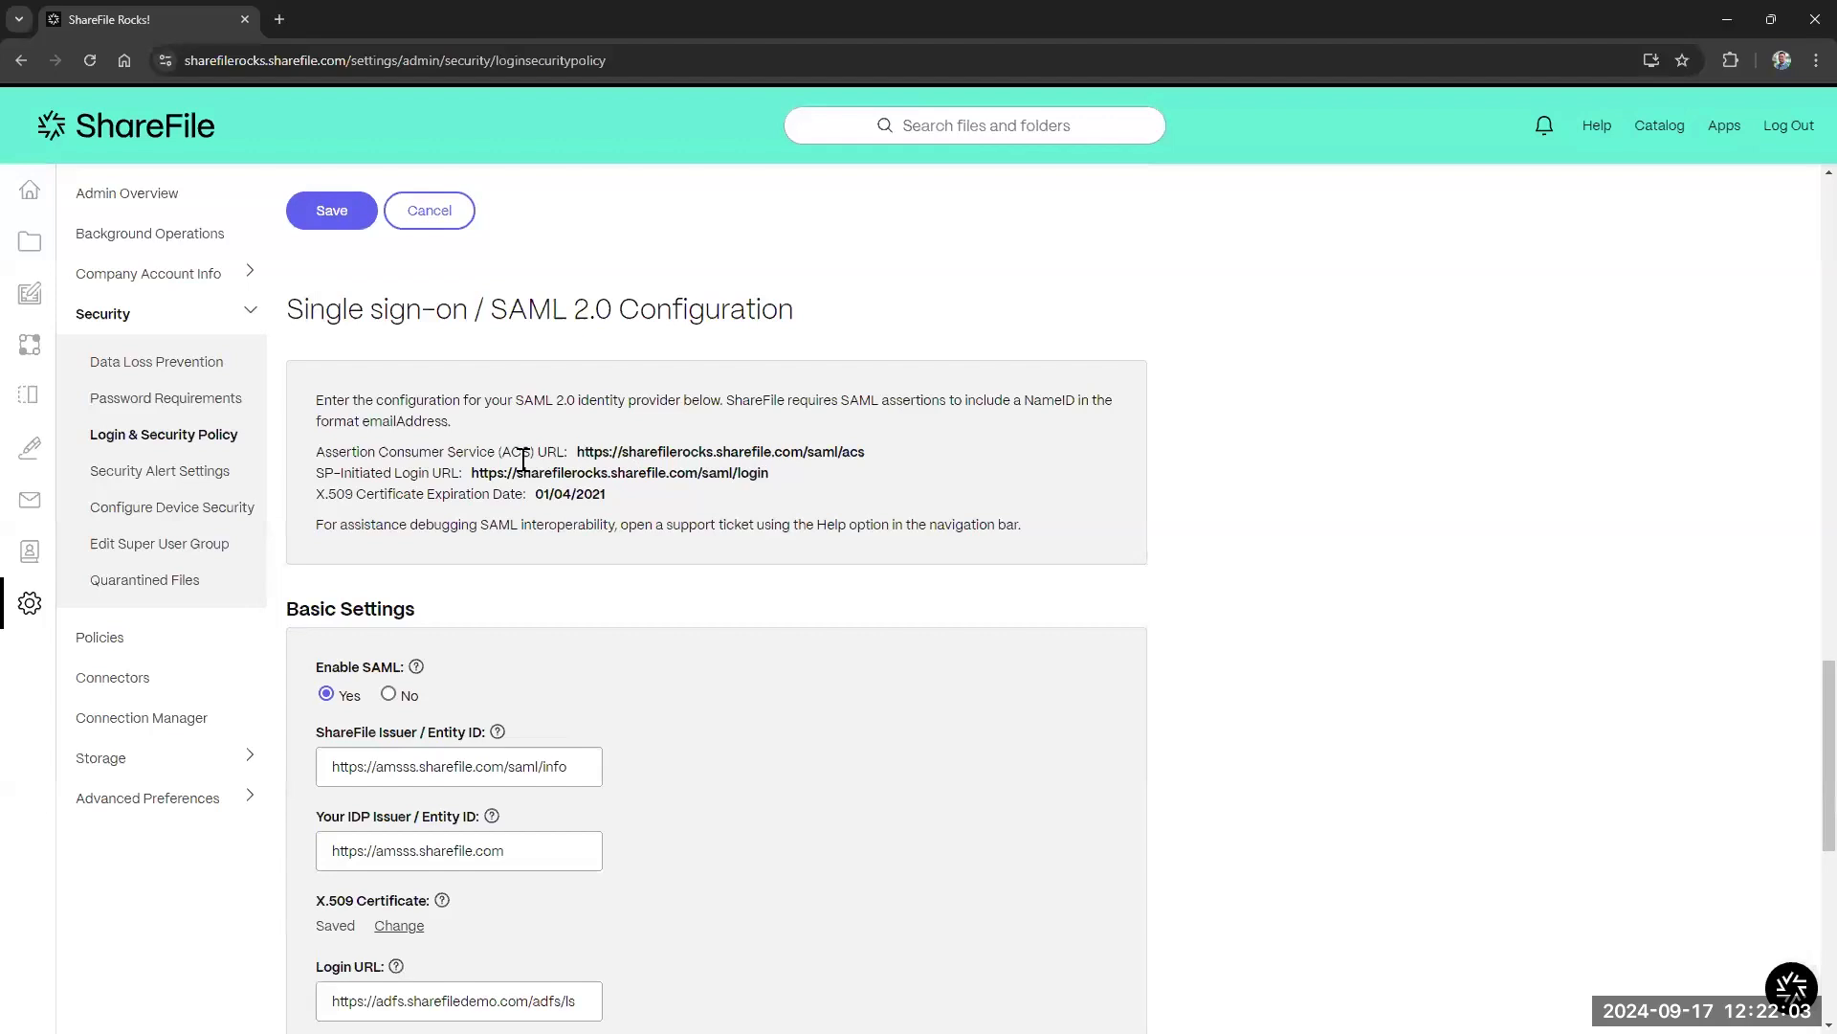
{"action": "scroll", "coordinate": [770, 557], "scroll_direction": "down", "scroll_amount": 4}
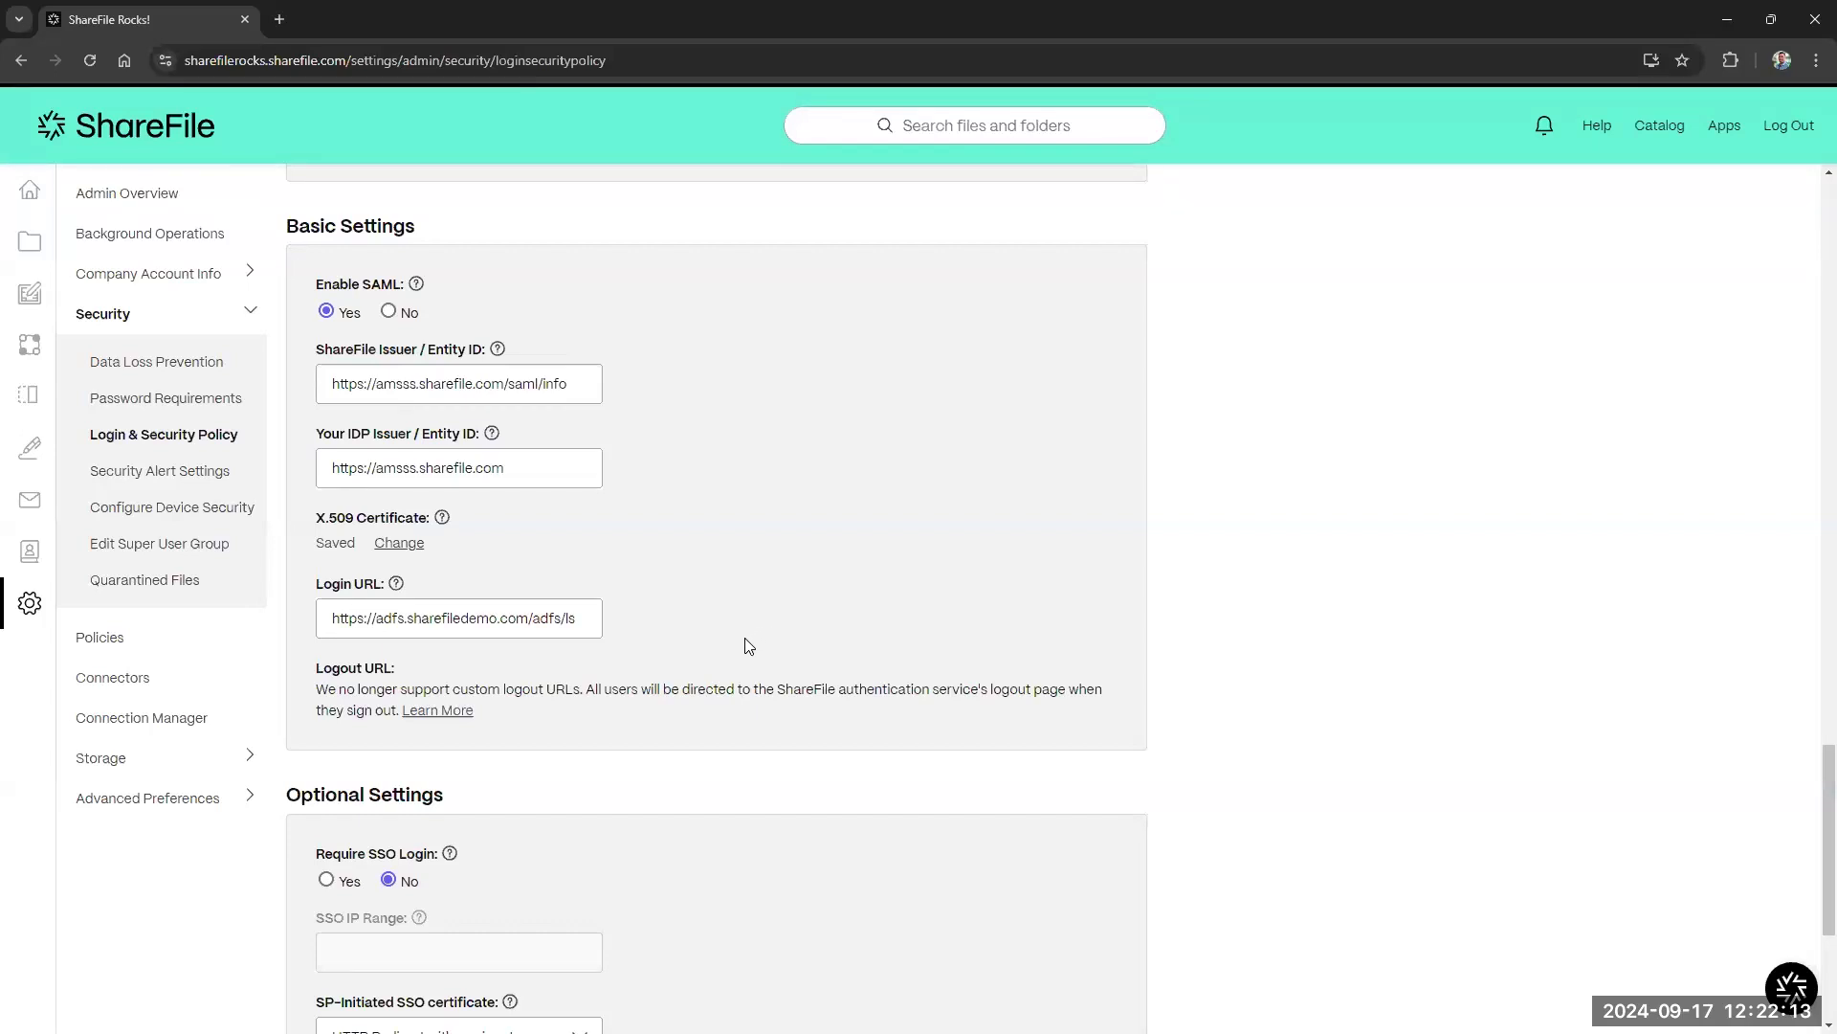
{"action": "scroll", "coordinate": [748, 646], "scroll_direction": "down", "scroll_amount": 4}
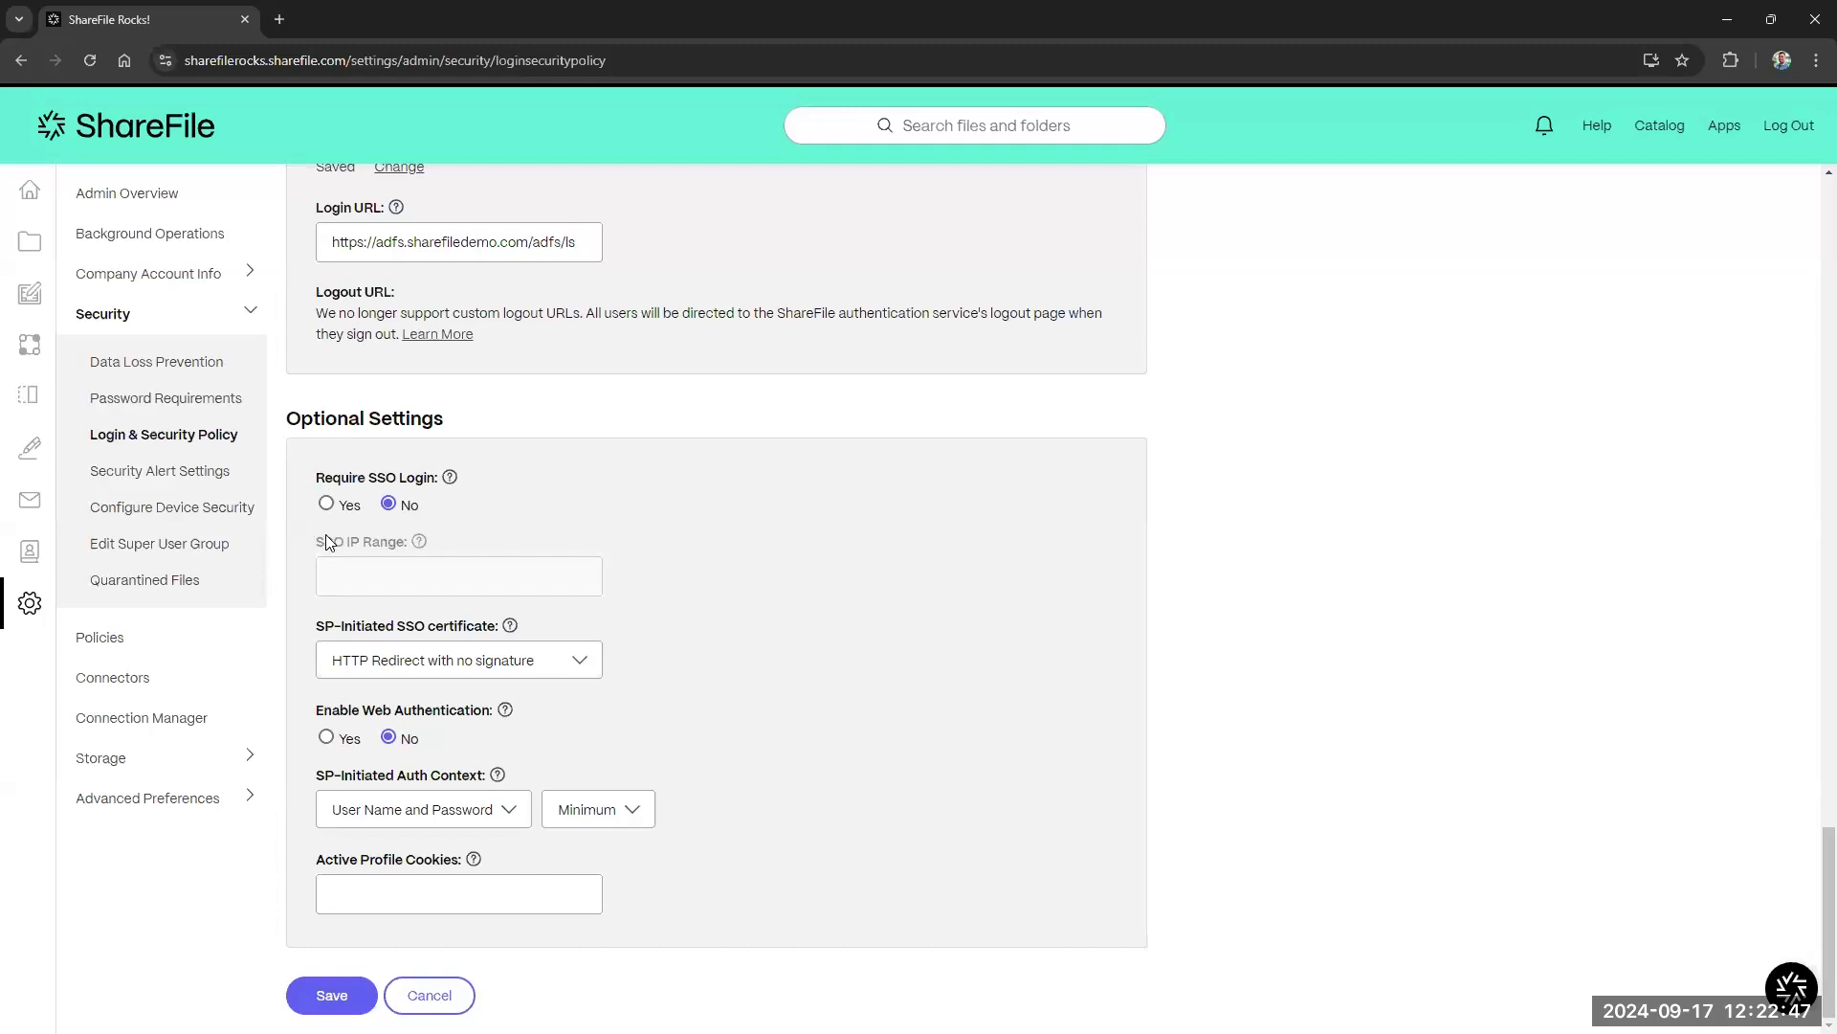
{"action": "left_click", "coordinate": [326, 503]}
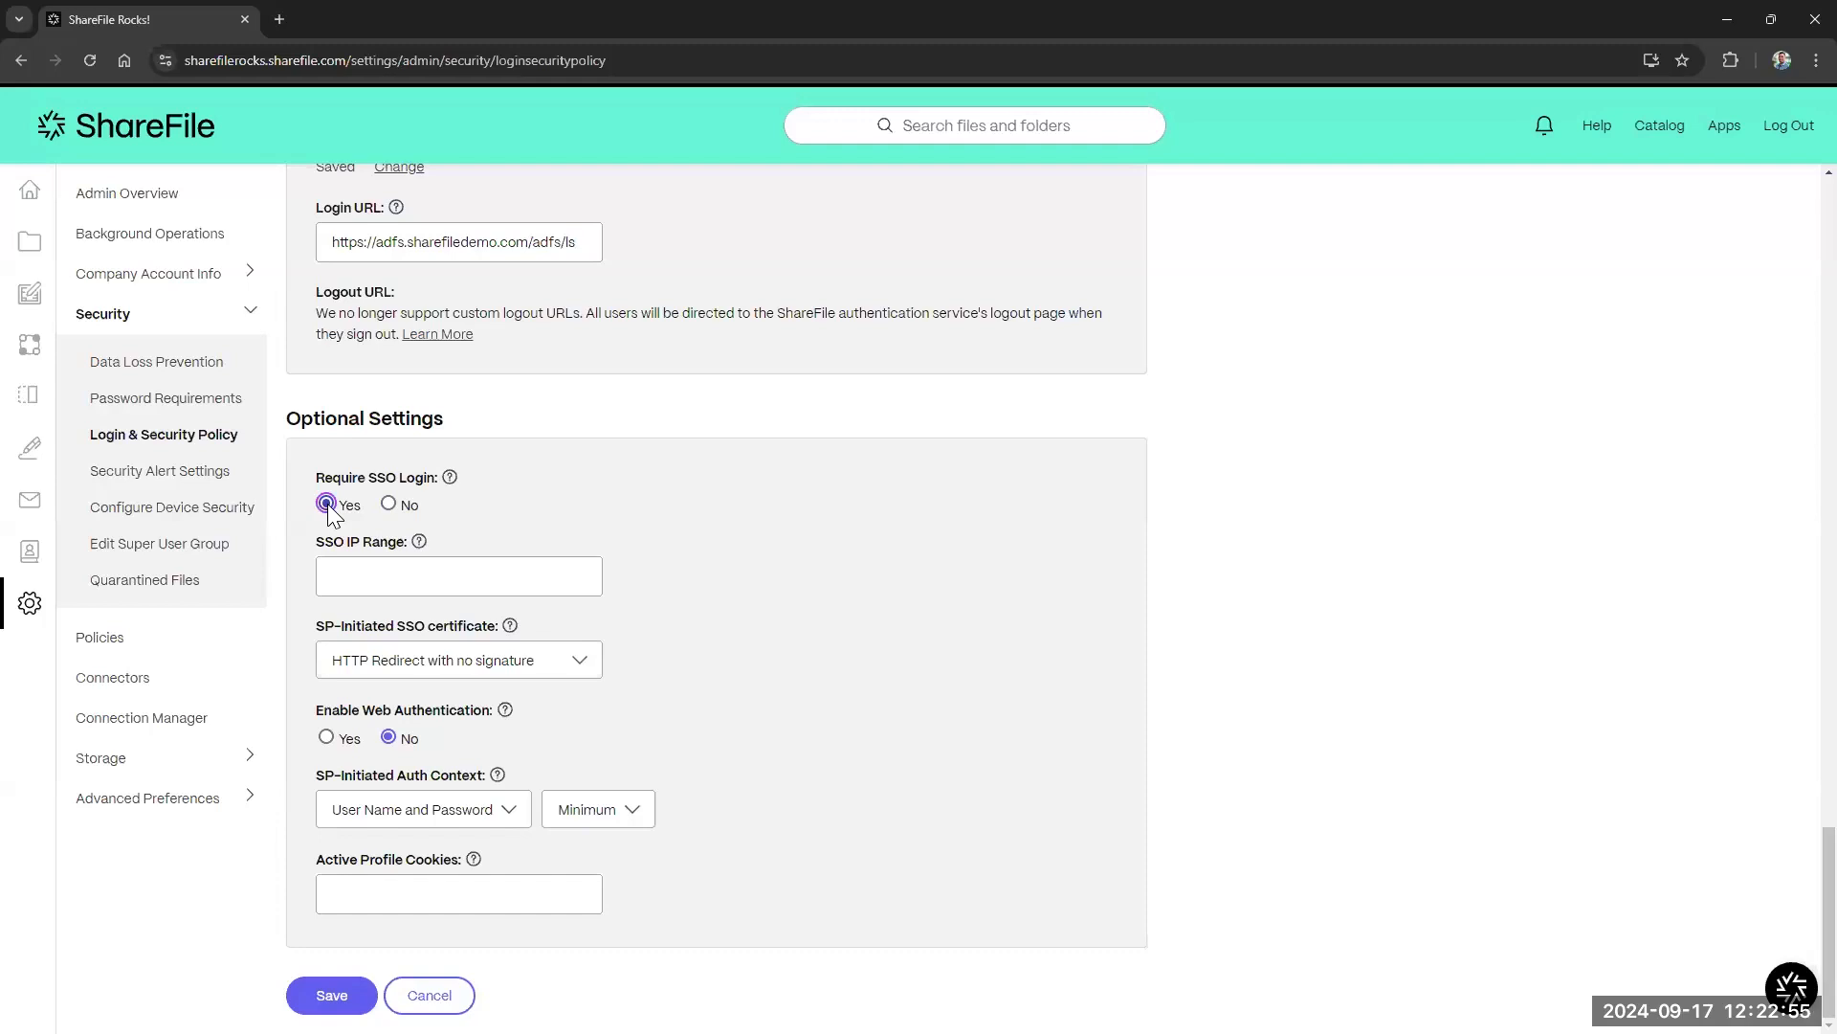
{"action": "scroll", "coordinate": [495, 517], "scroll_direction": "up", "scroll_amount": 1}
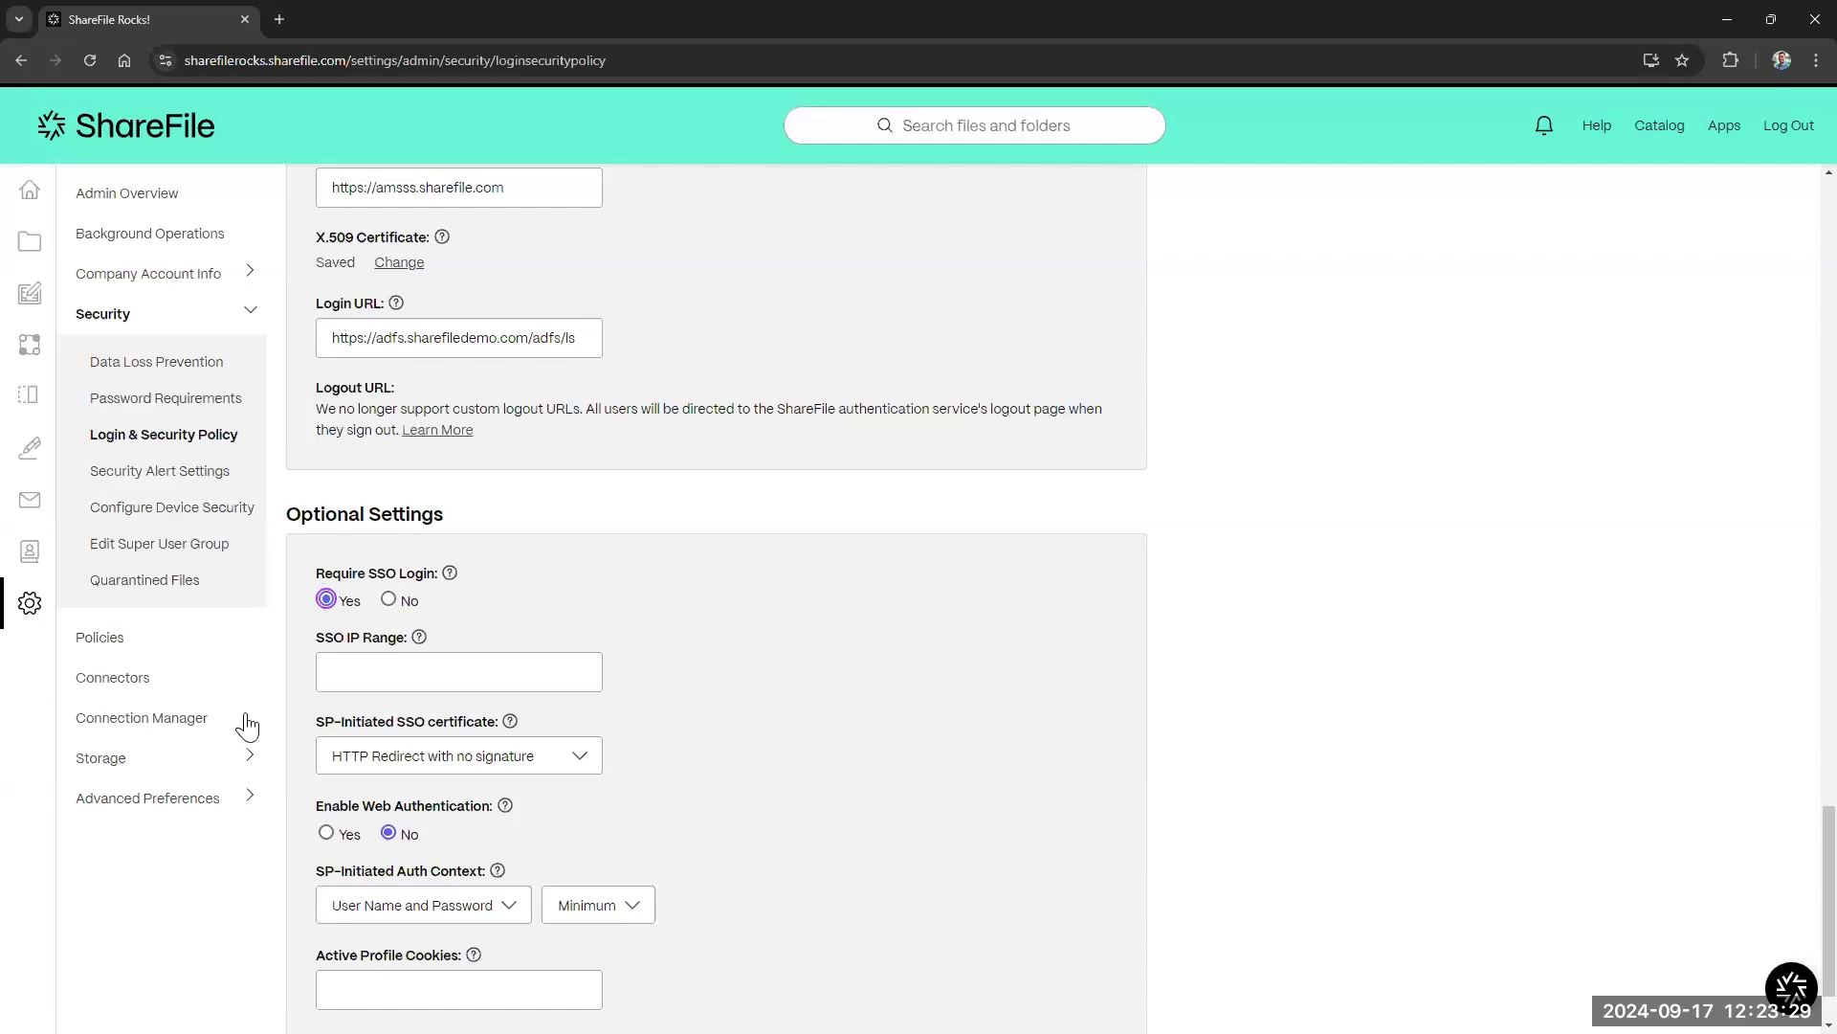
Open the File Settings in Advanced Preferences and review the request permissions and default request settings.
{"action": "left_click", "coordinate": [215, 804]}
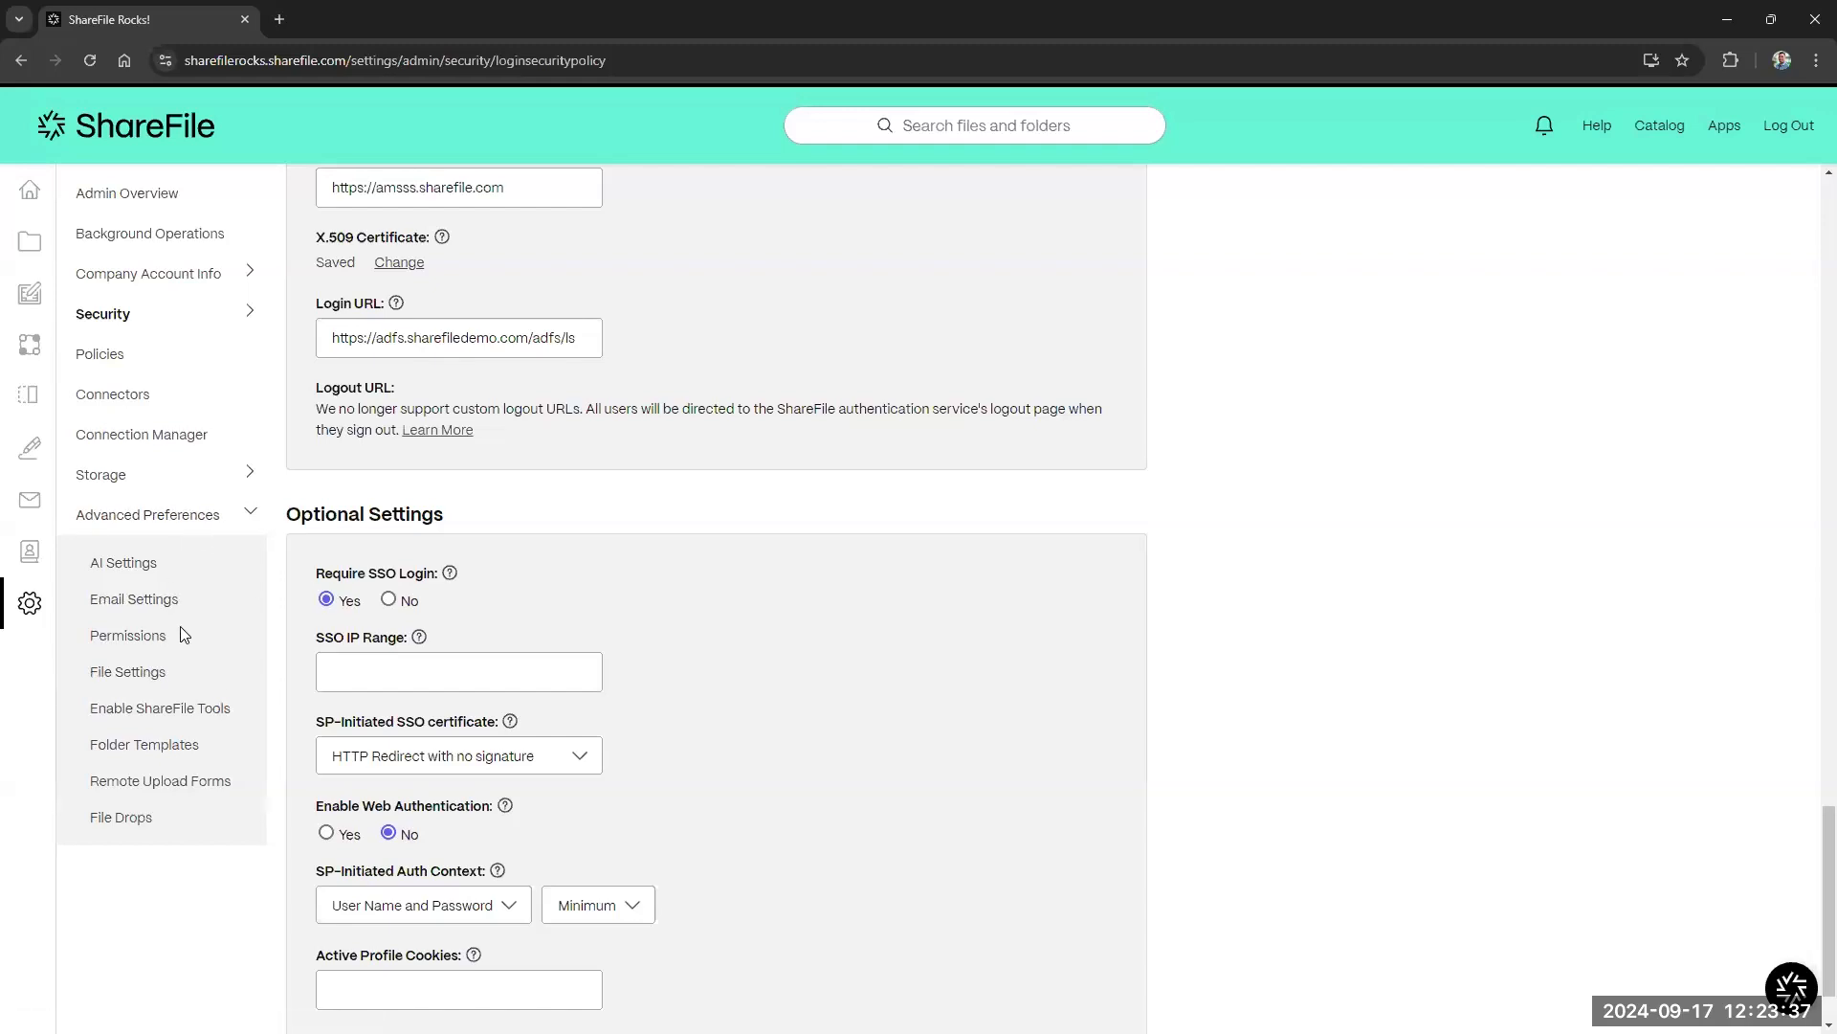
{"action": "left_click", "coordinate": [149, 672]}
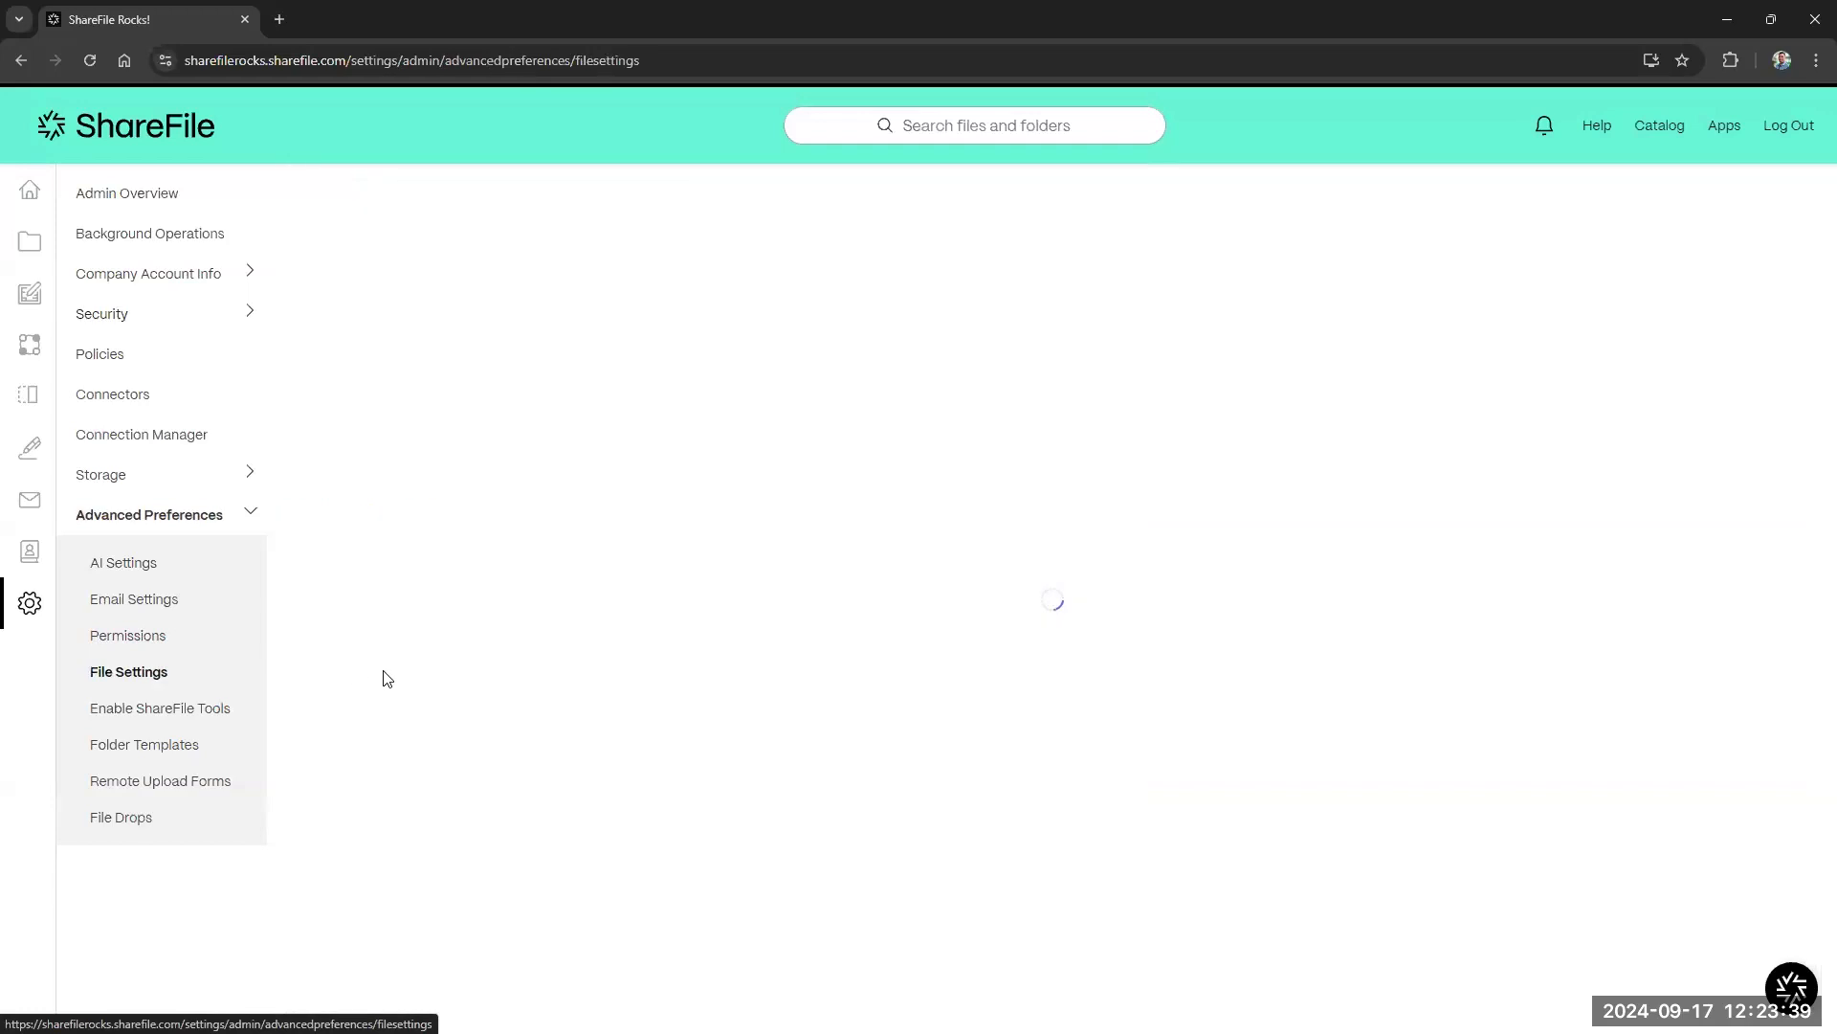
{"action": "scroll", "coordinate": [453, 726], "scroll_direction": "down", "scroll_amount": 8}
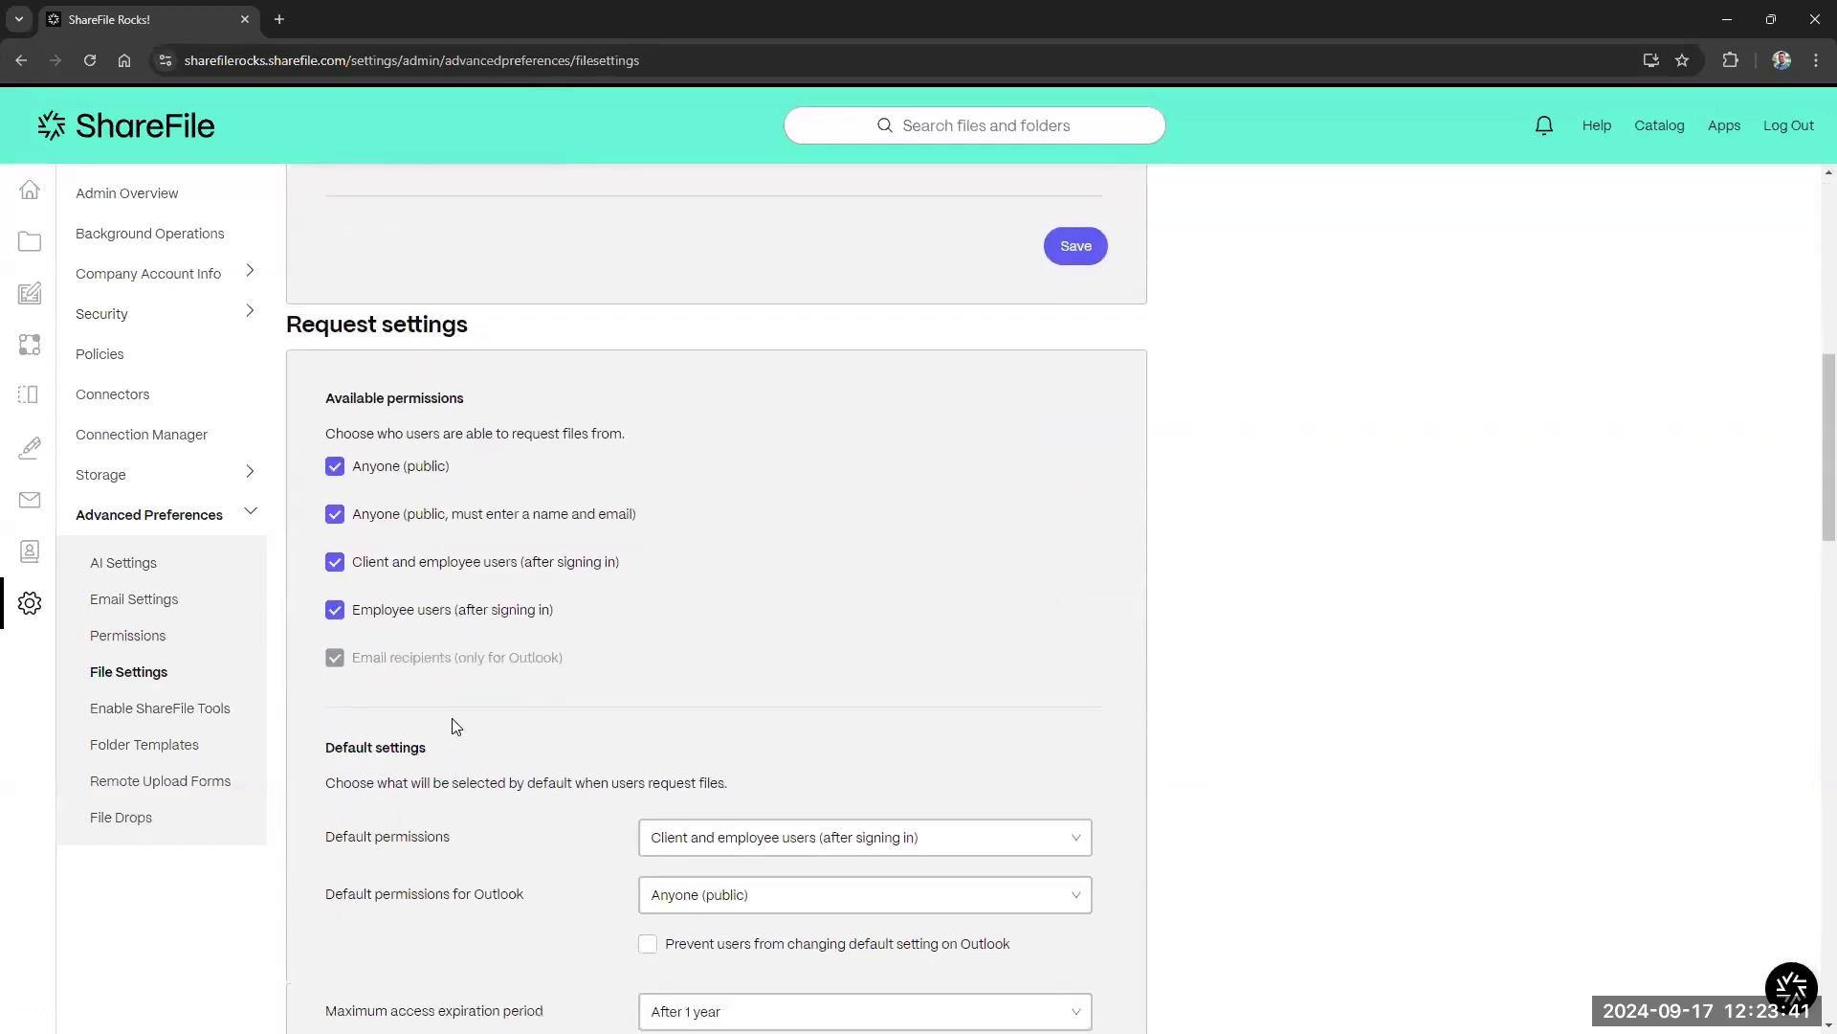
{"action": "scroll", "coordinate": [454, 726], "scroll_direction": "down", "scroll_amount": 4}
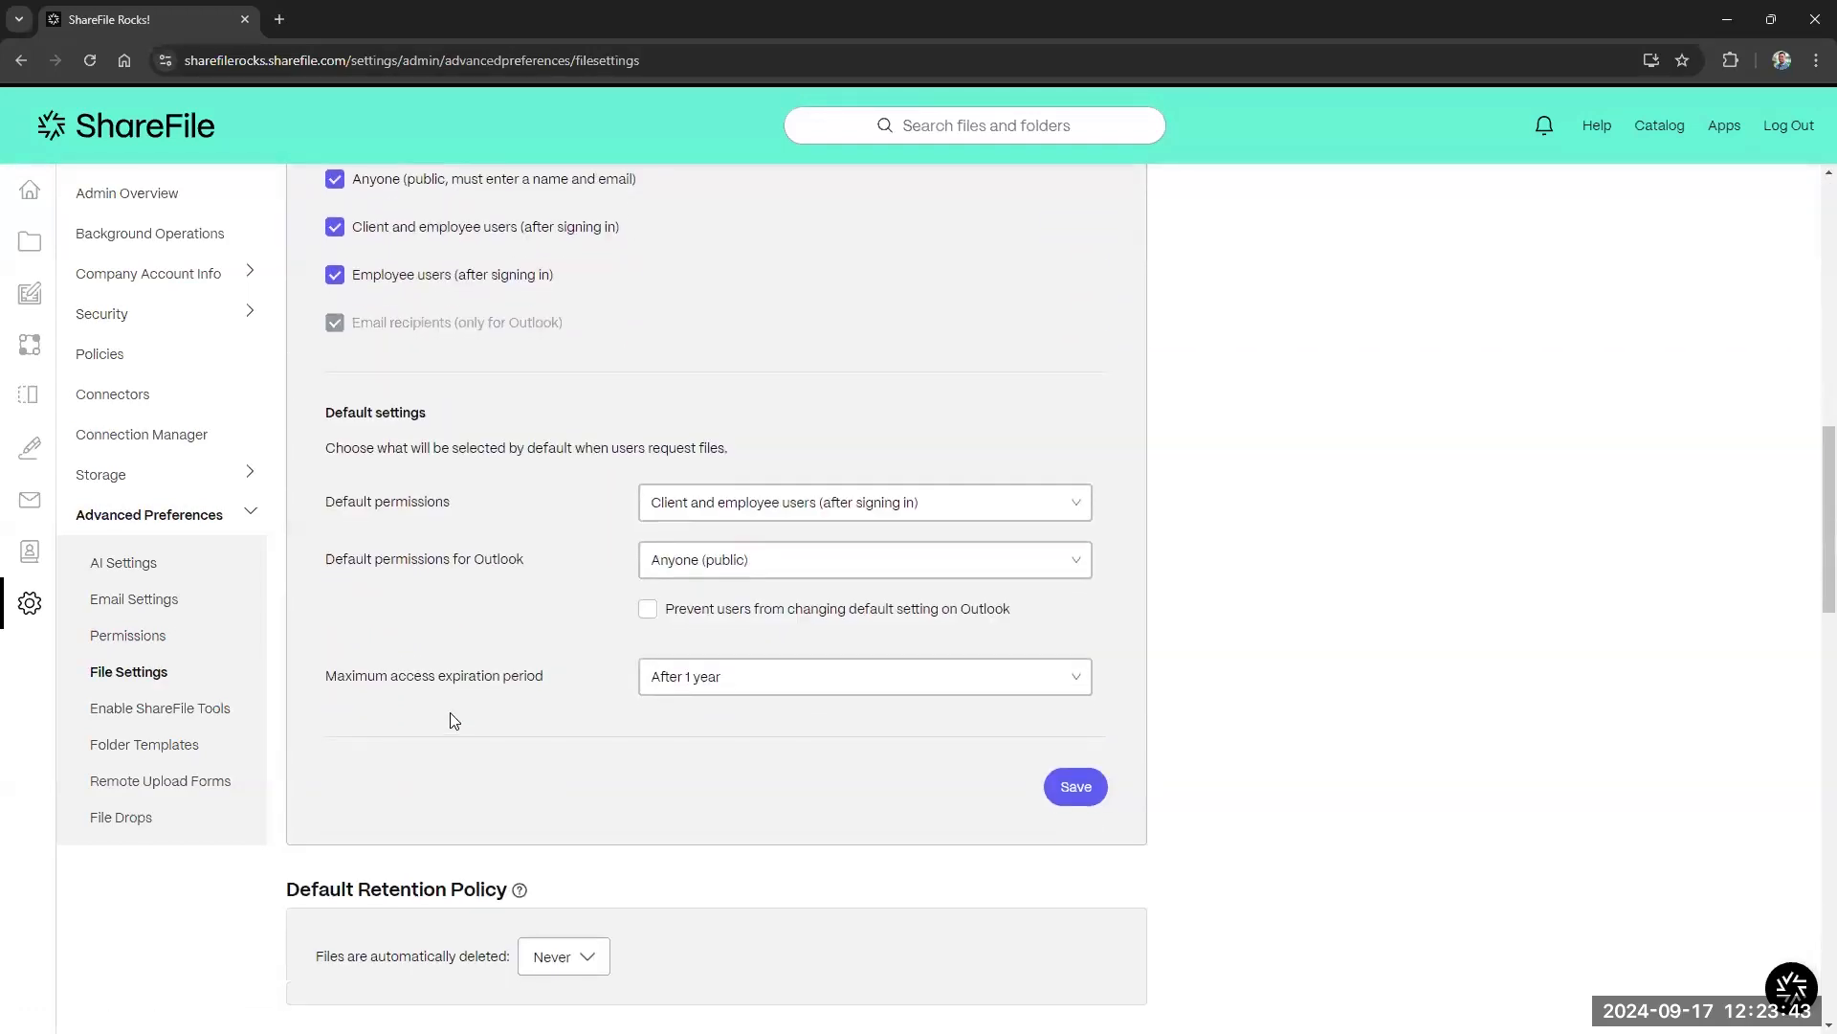
{"action": "scroll", "coordinate": [454, 720], "scroll_direction": "down", "scroll_amount": 3}
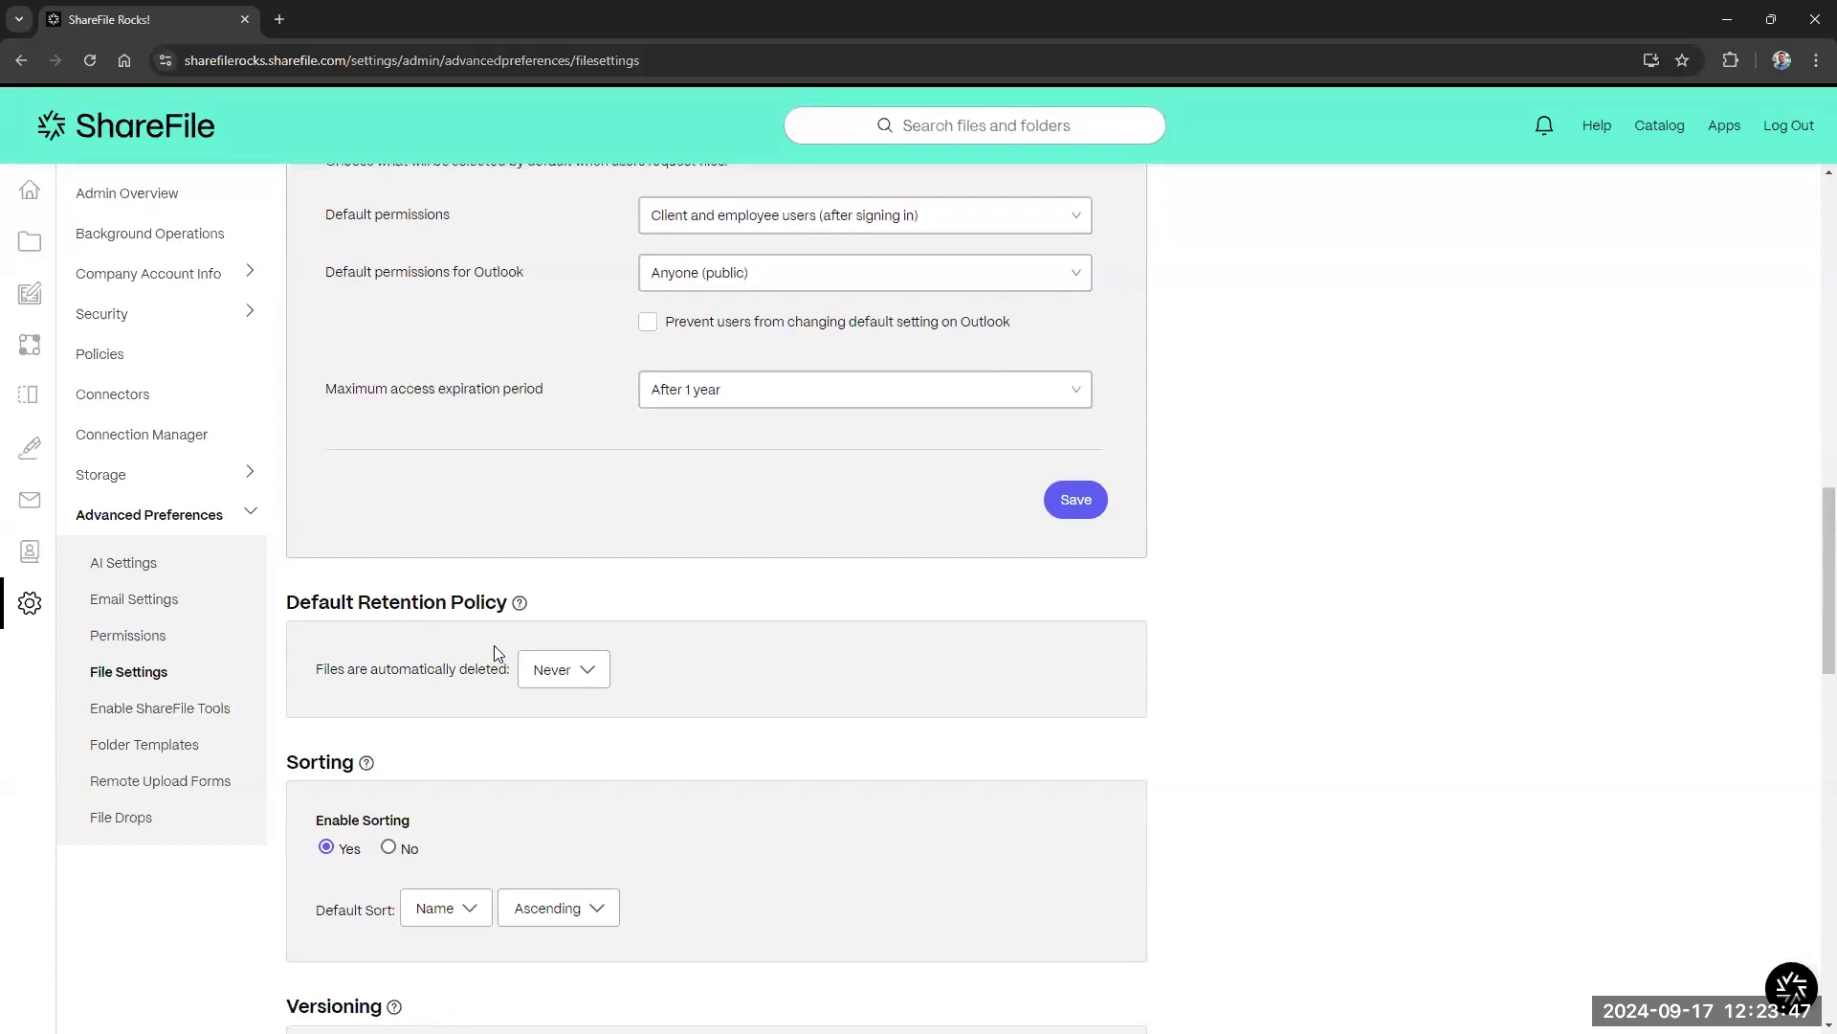
Look through the automatic deletion periods of the Default Retention Policy and set it to After 1 day.
{"action": "scroll", "coordinate": [497, 653], "scroll_direction": "down", "scroll_amount": 1}
{"action": "left_click", "coordinate": [560, 584]}
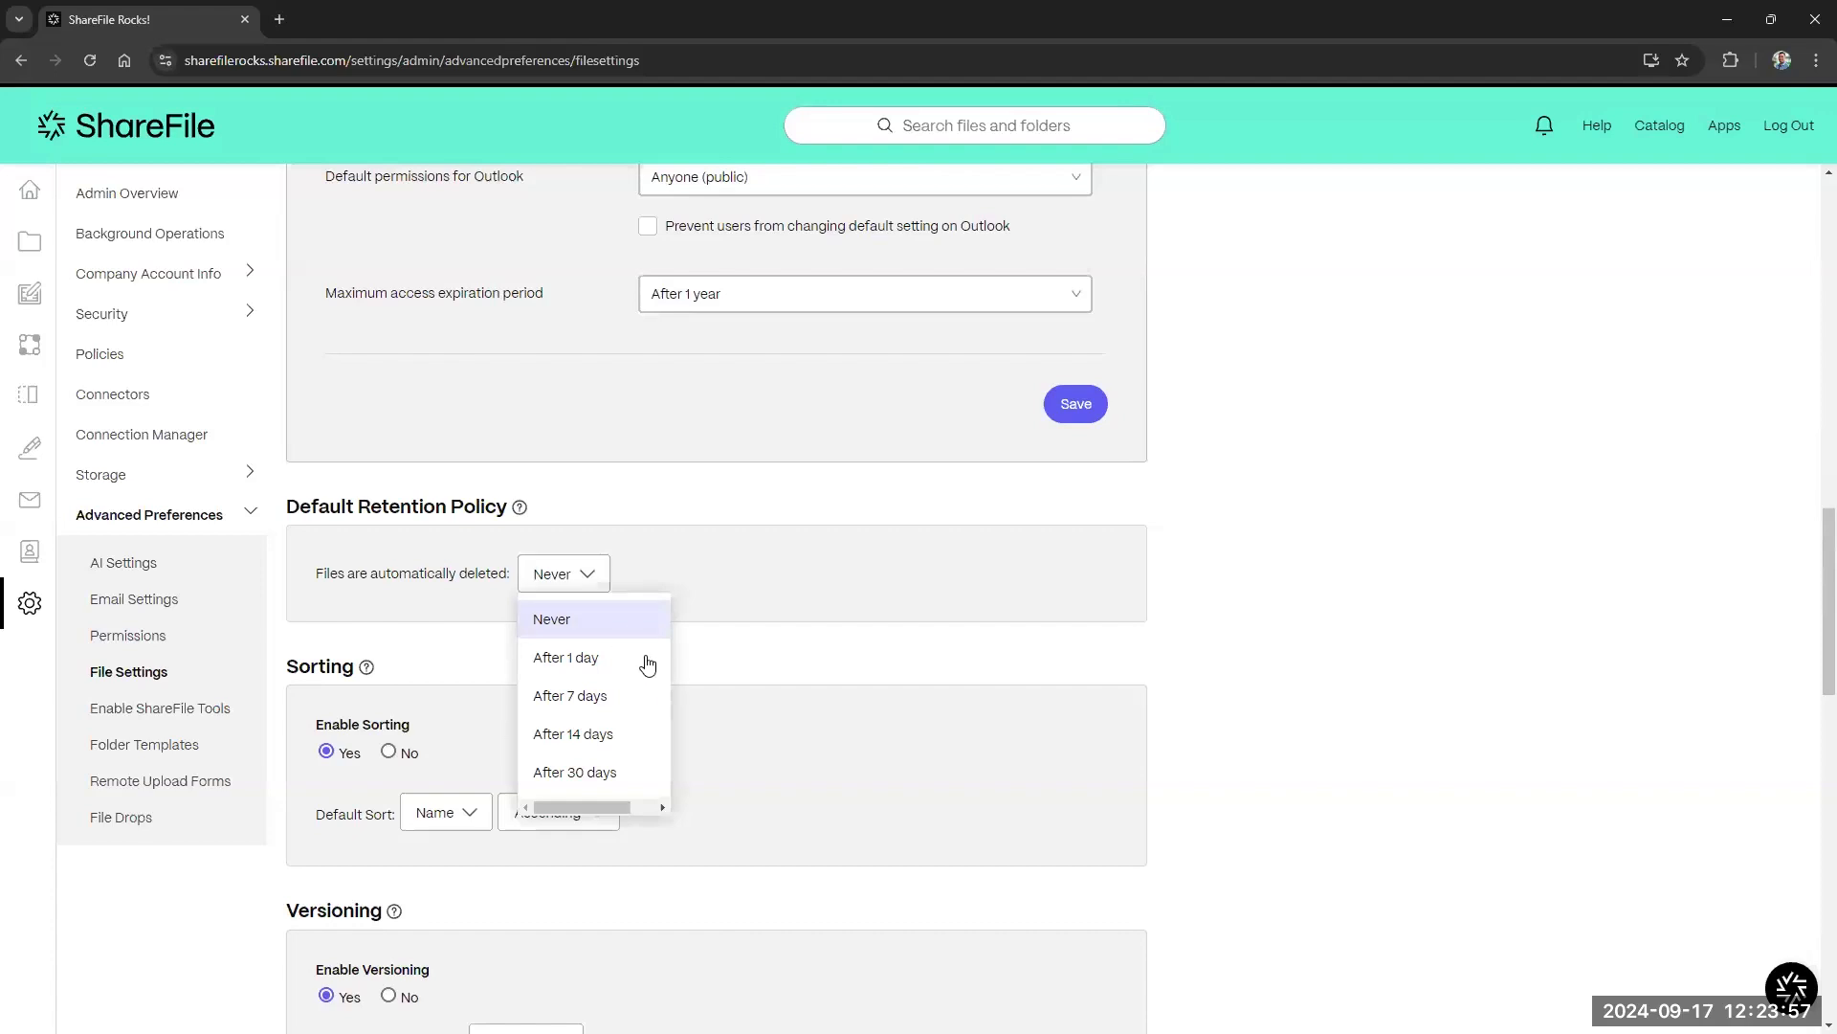
{"action": "scroll", "coordinate": [639, 660], "scroll_direction": "down", "scroll_amount": 2}
{"action": "scroll", "coordinate": [638, 660], "scroll_direction": "down", "scroll_amount": 1}
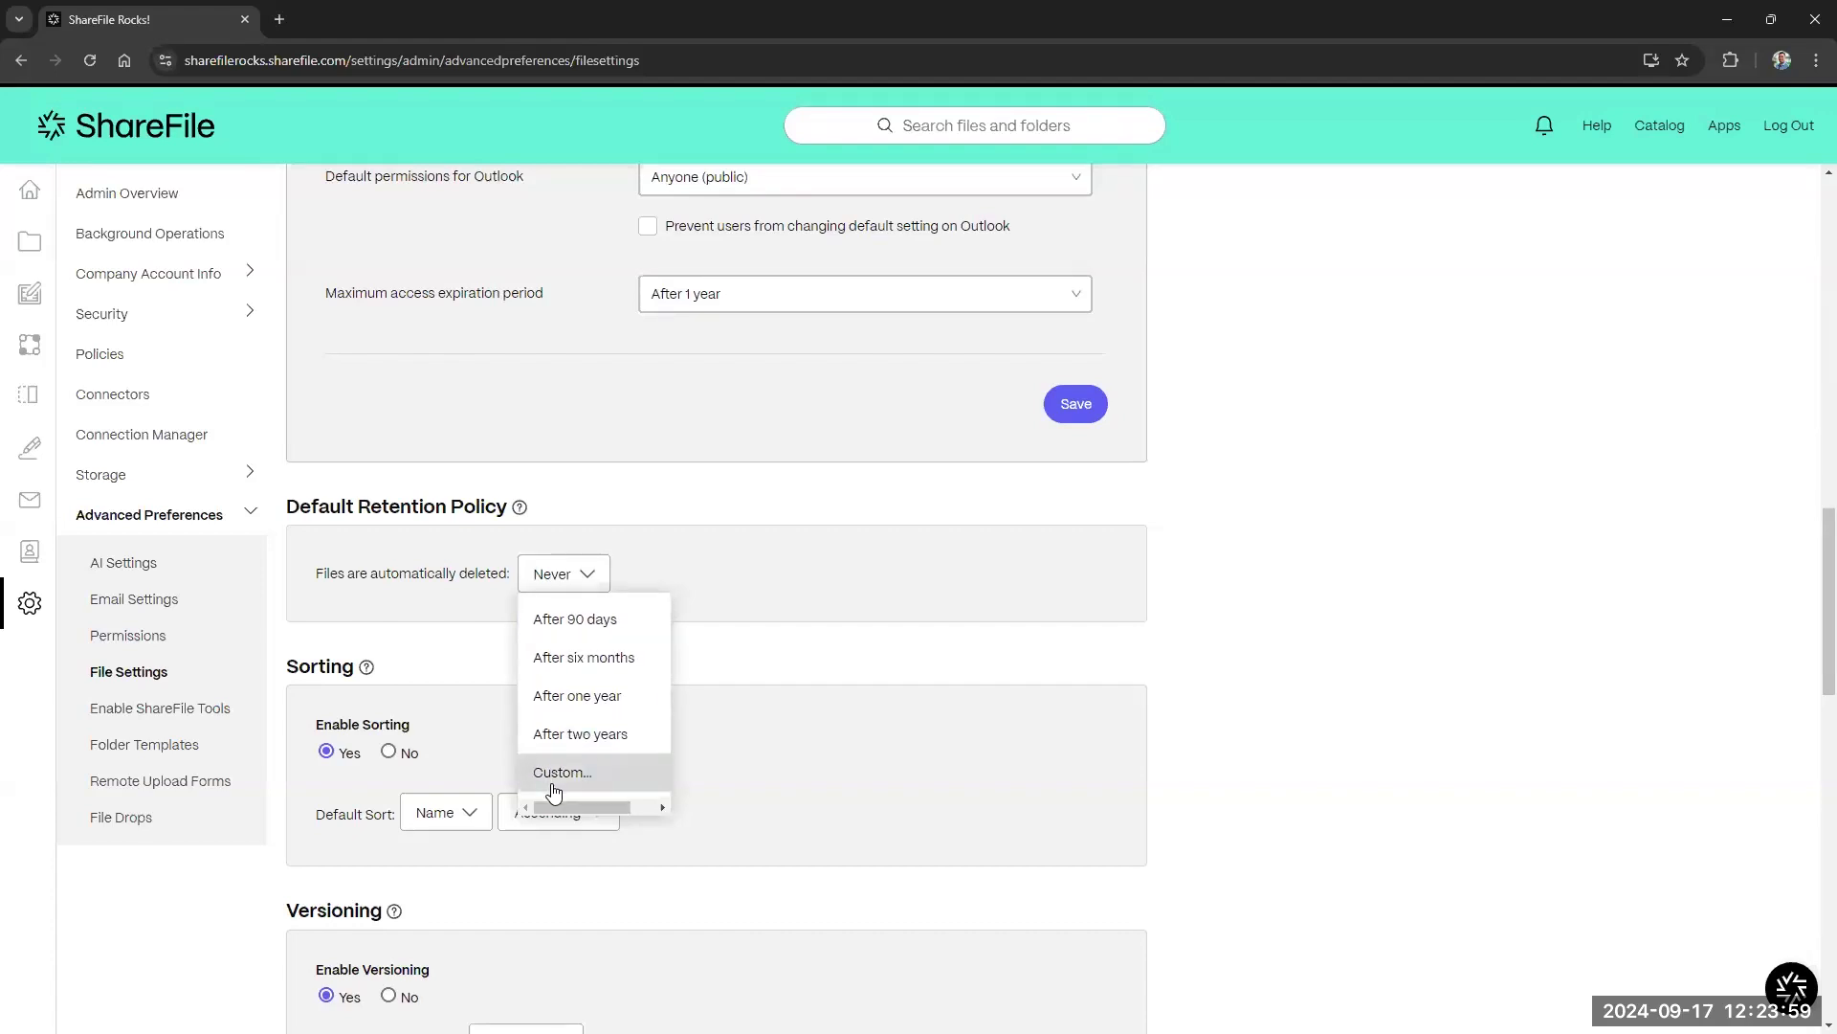
{"action": "scroll", "coordinate": [563, 775], "scroll_direction": "up", "scroll_amount": 3}
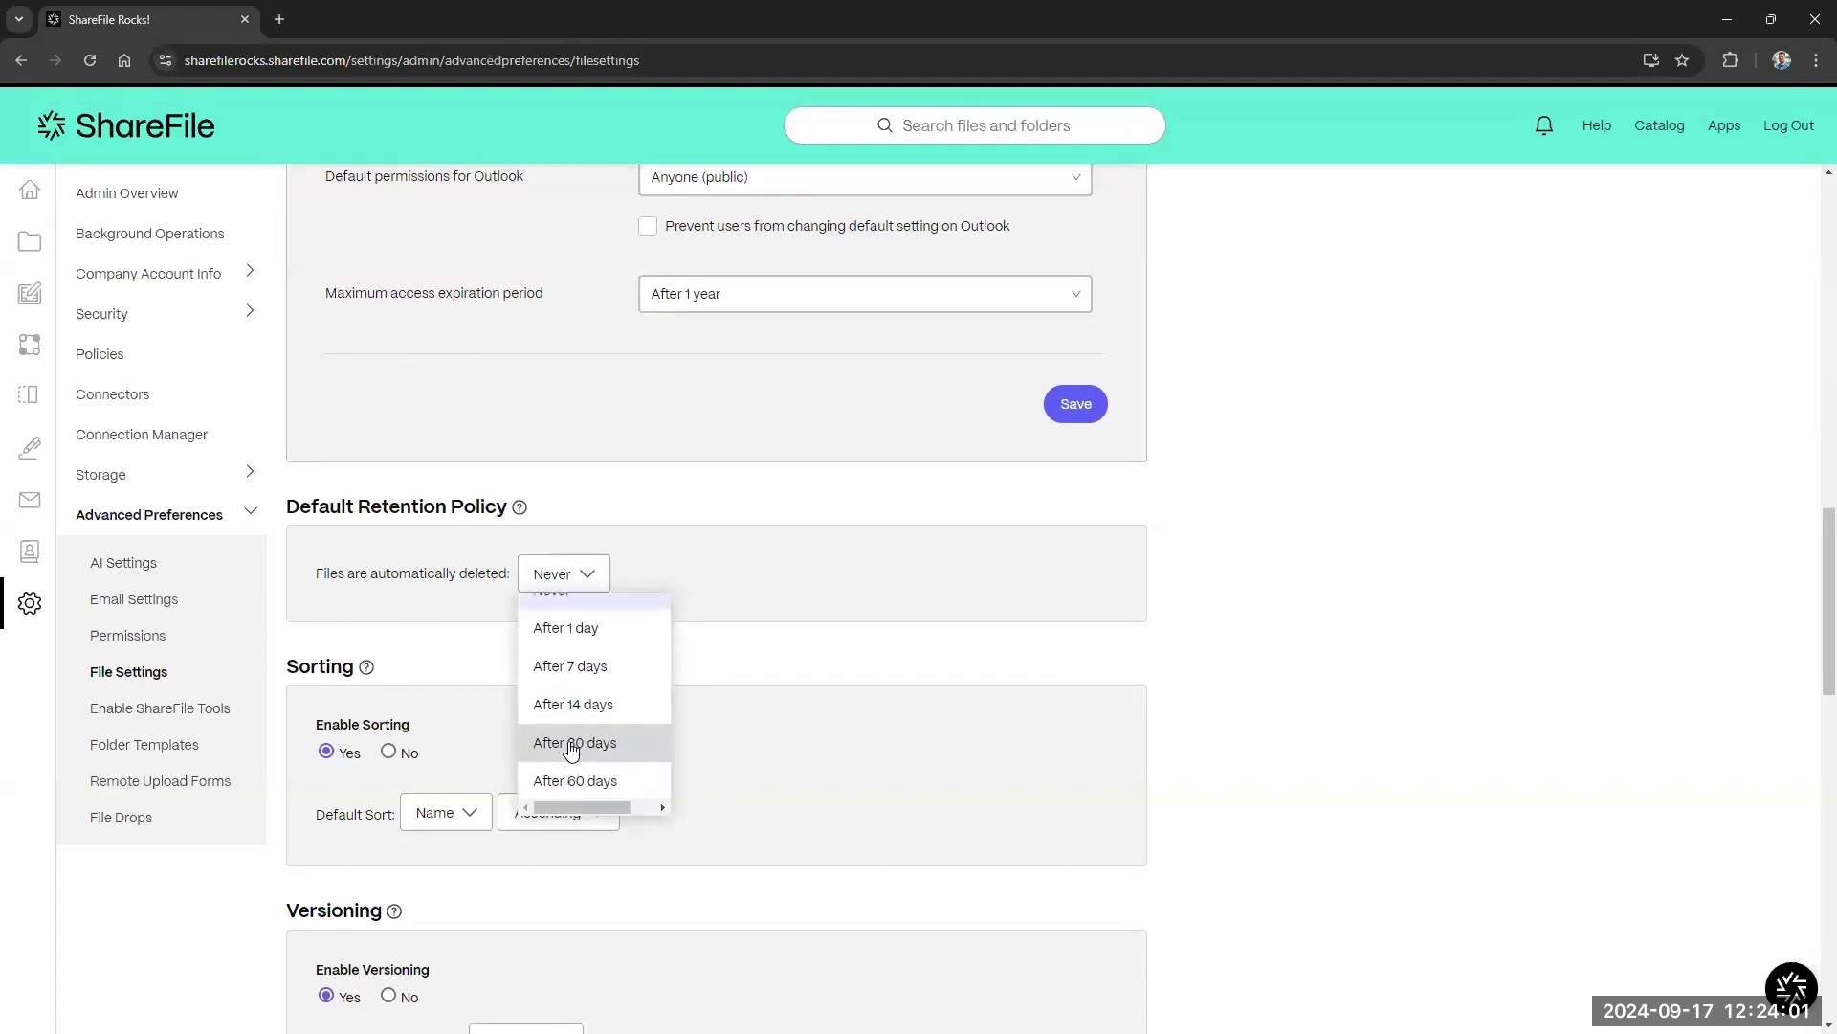
{"action": "scroll", "coordinate": [572, 749], "scroll_direction": "up", "scroll_amount": 1}
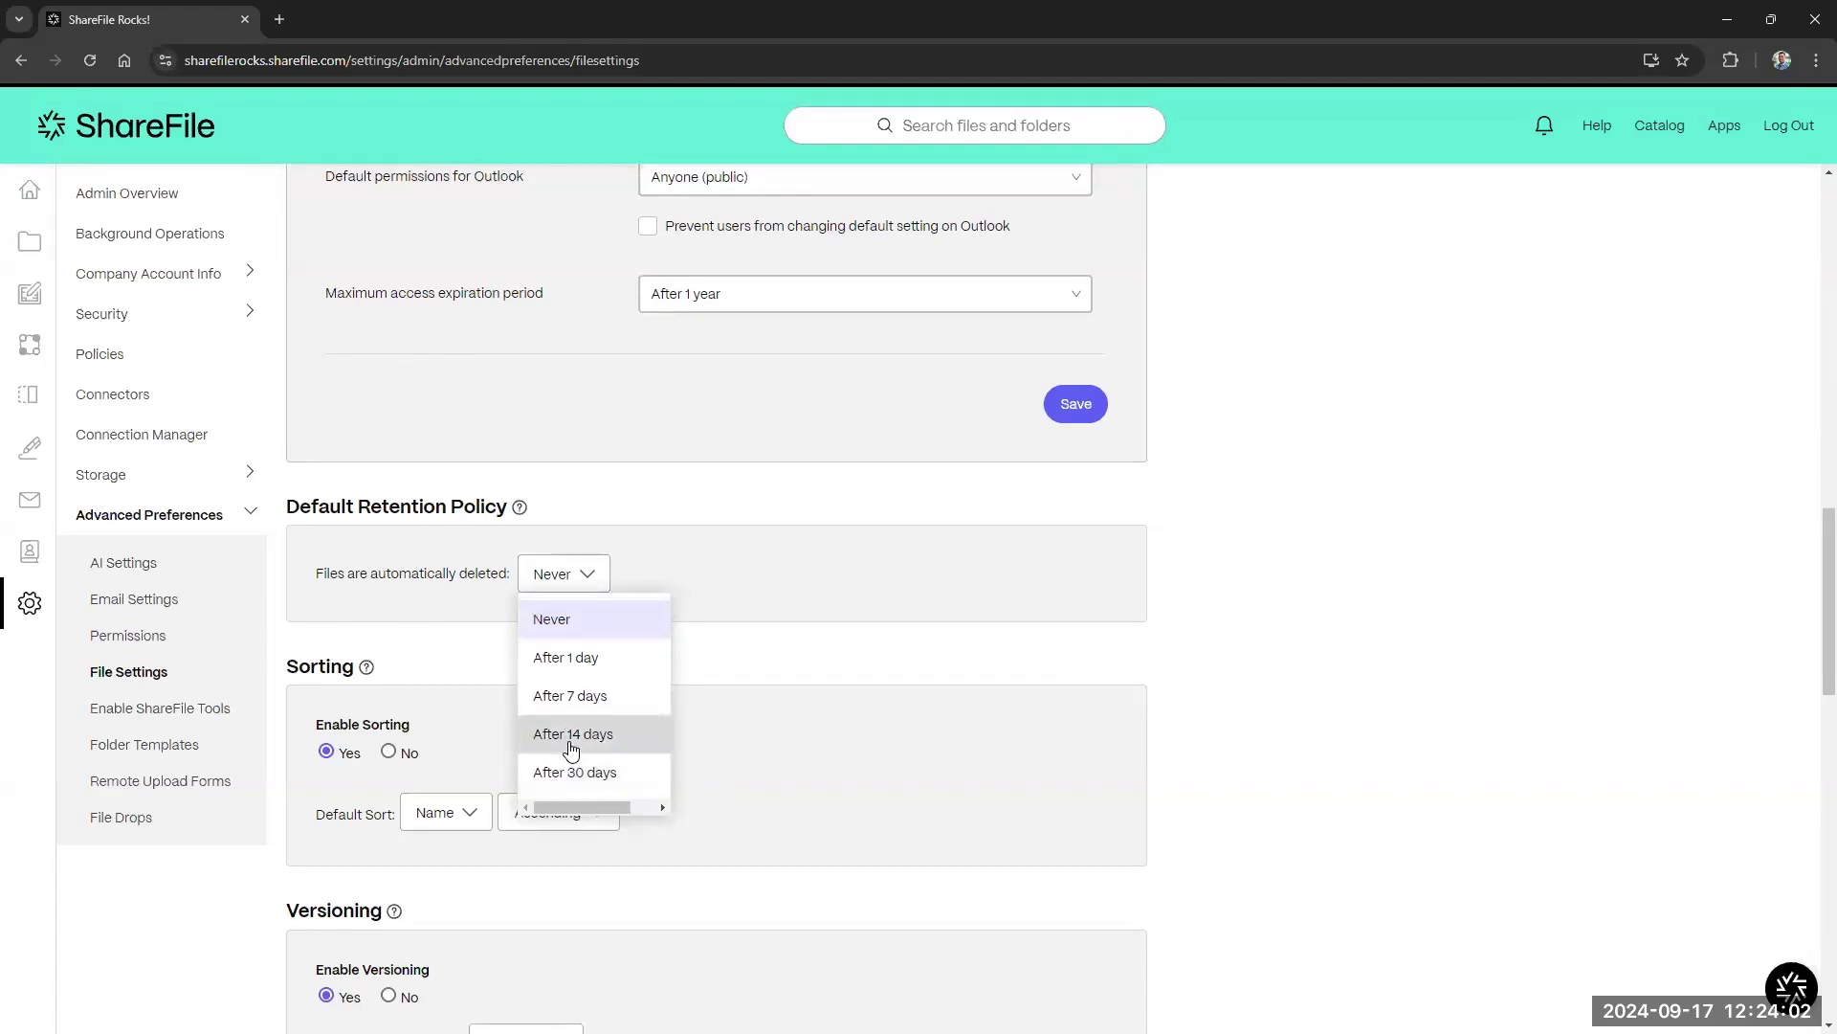
{"action": "left_click", "coordinate": [584, 670]}
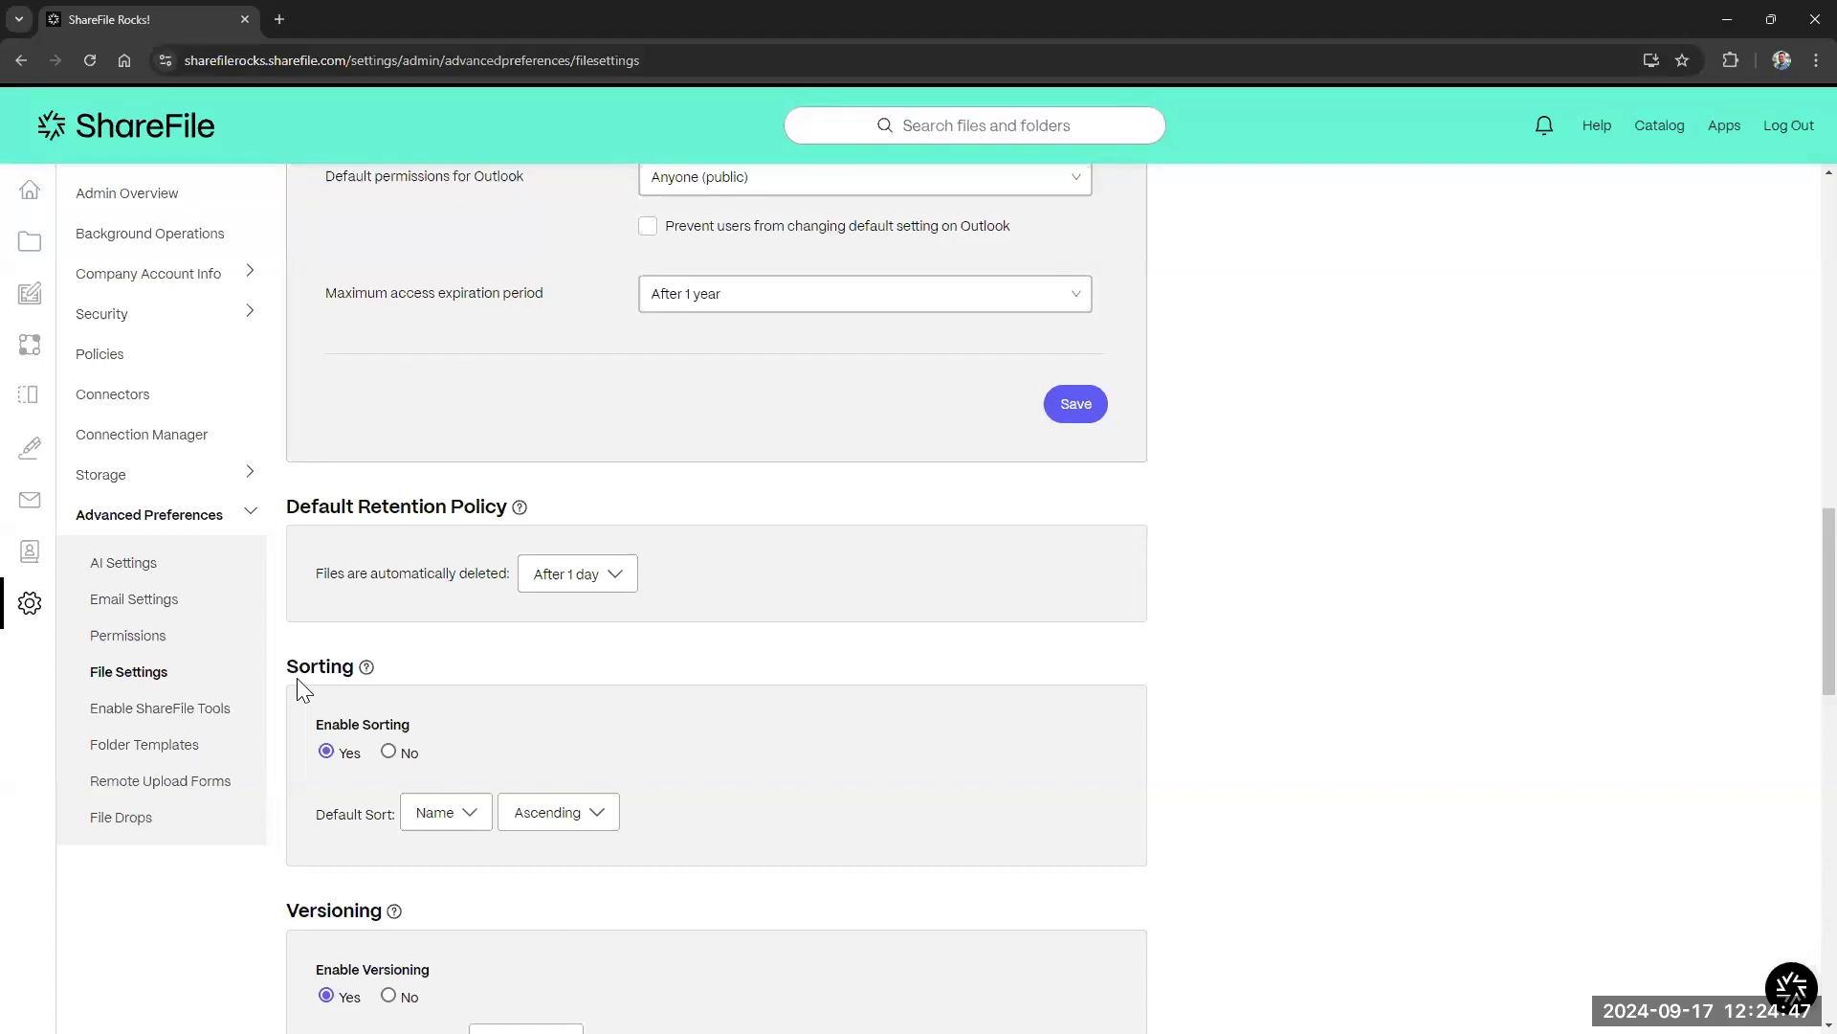
Open the advanced folder settings of the shared folder Customer 1 and examine its File Retention Policy.
{"action": "left_click", "coordinate": [60, 246]}
{"action": "left_click", "coordinate": [115, 327]}
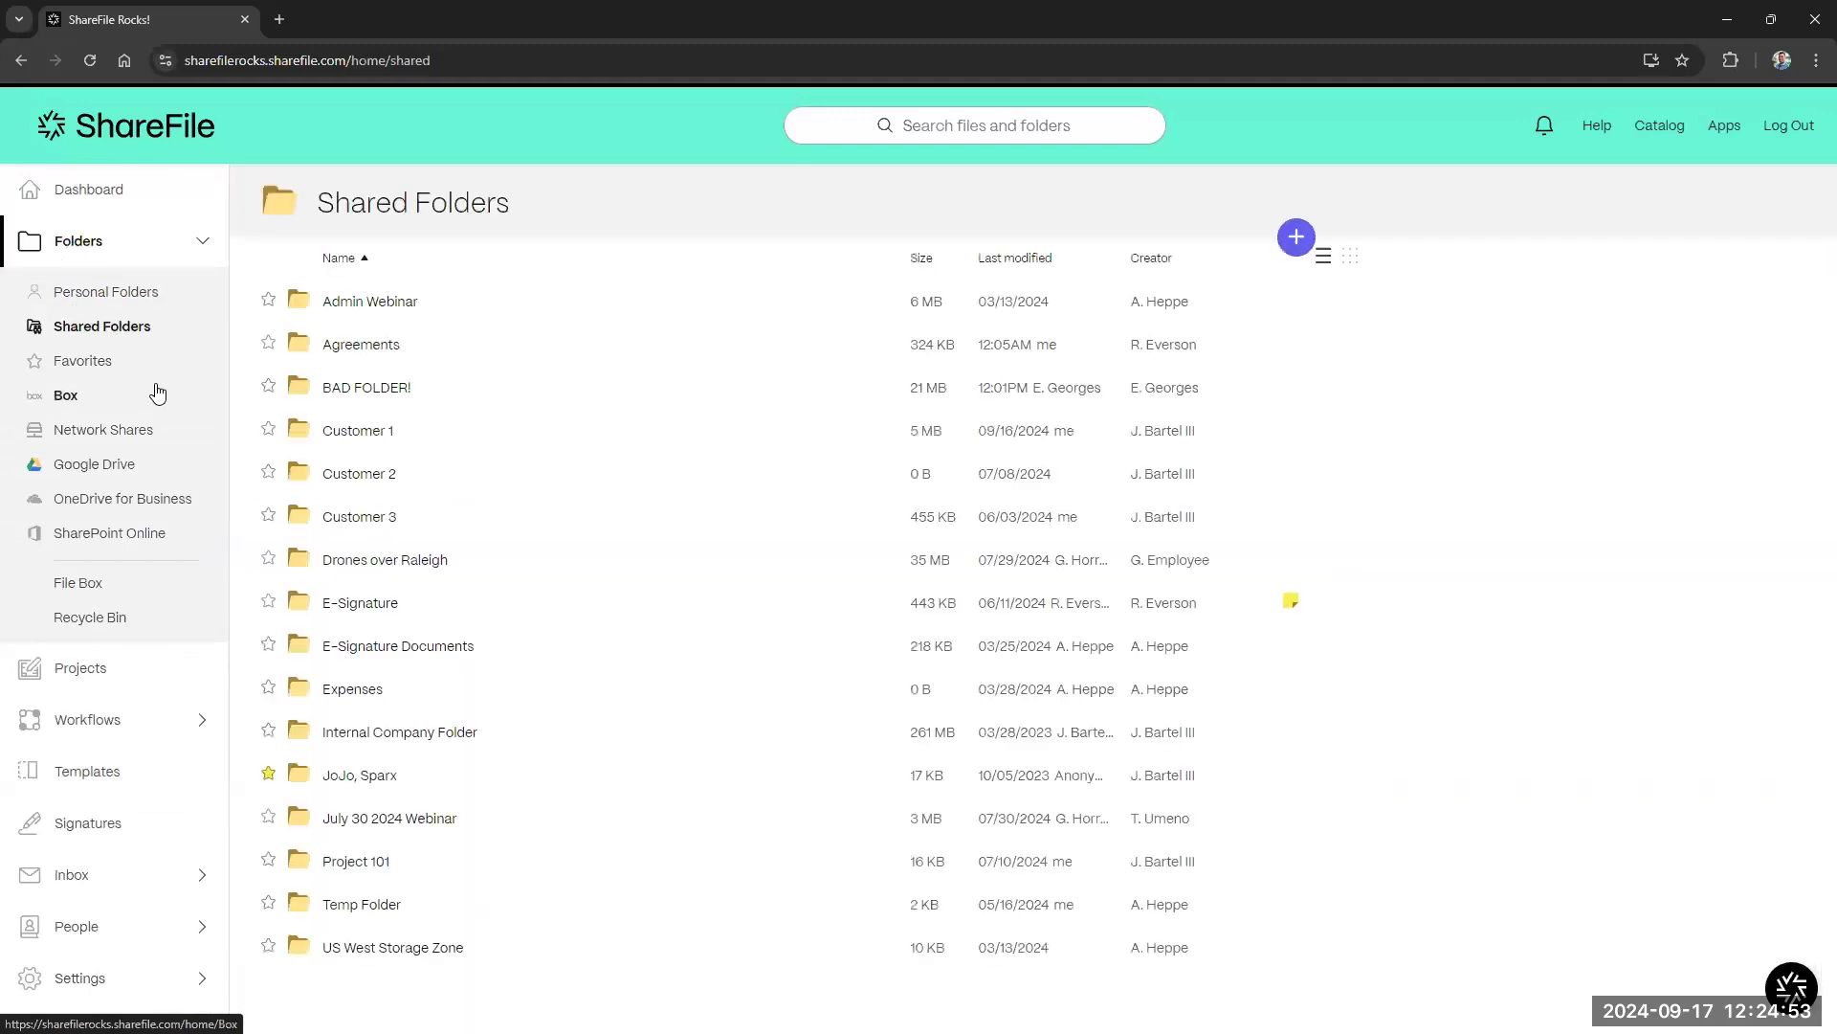
{"action": "left_click", "coordinate": [349, 433]}
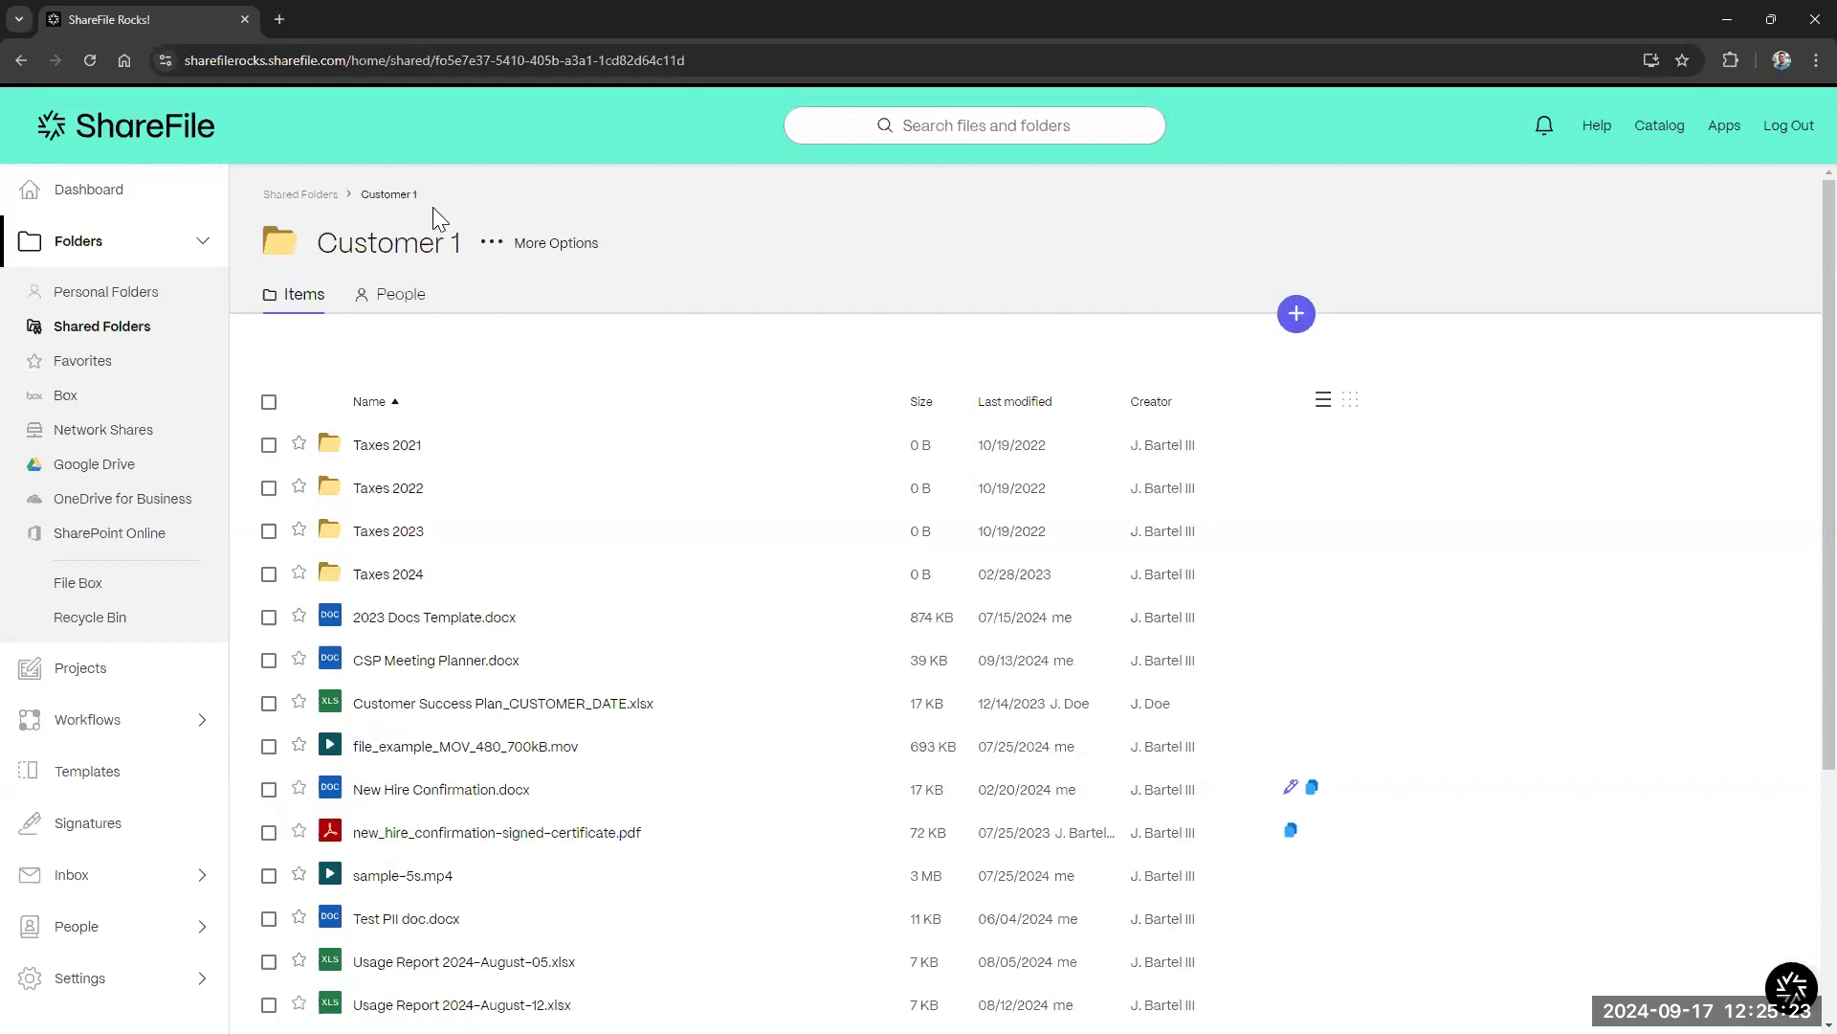
{"action": "left_click", "coordinate": [490, 244]}
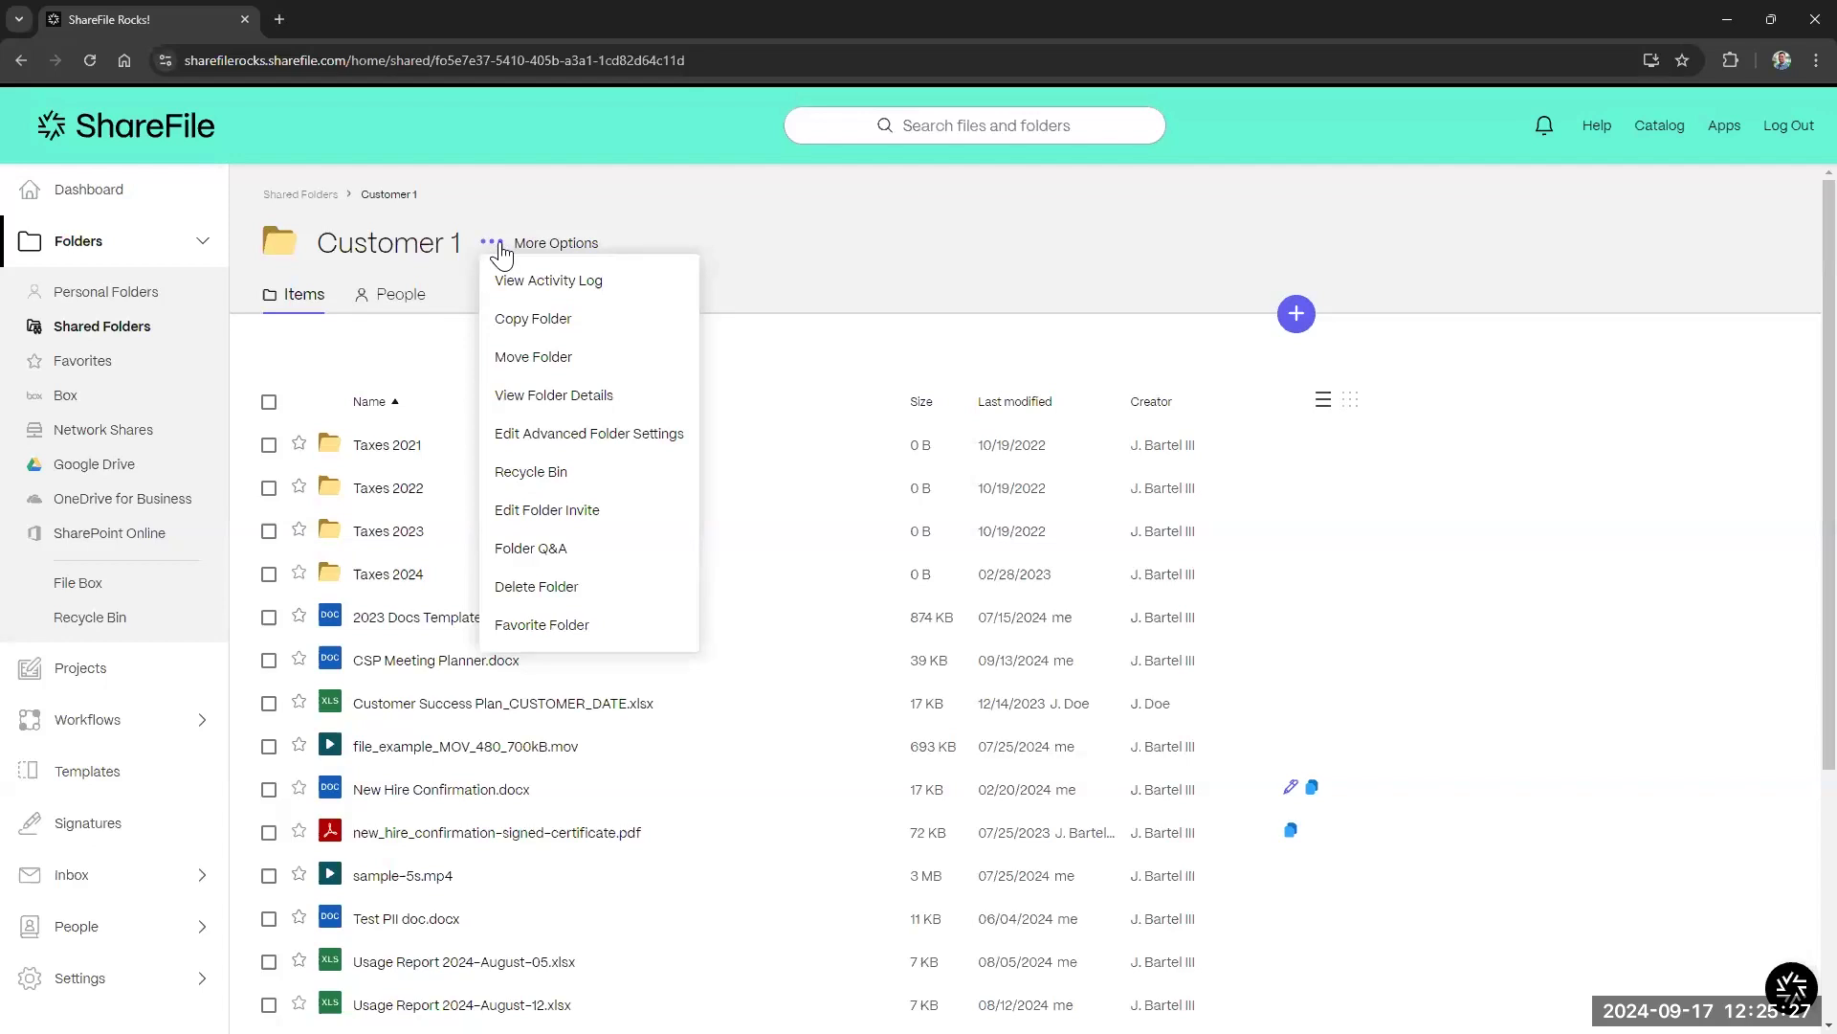
{"action": "left_click", "coordinate": [571, 436]}
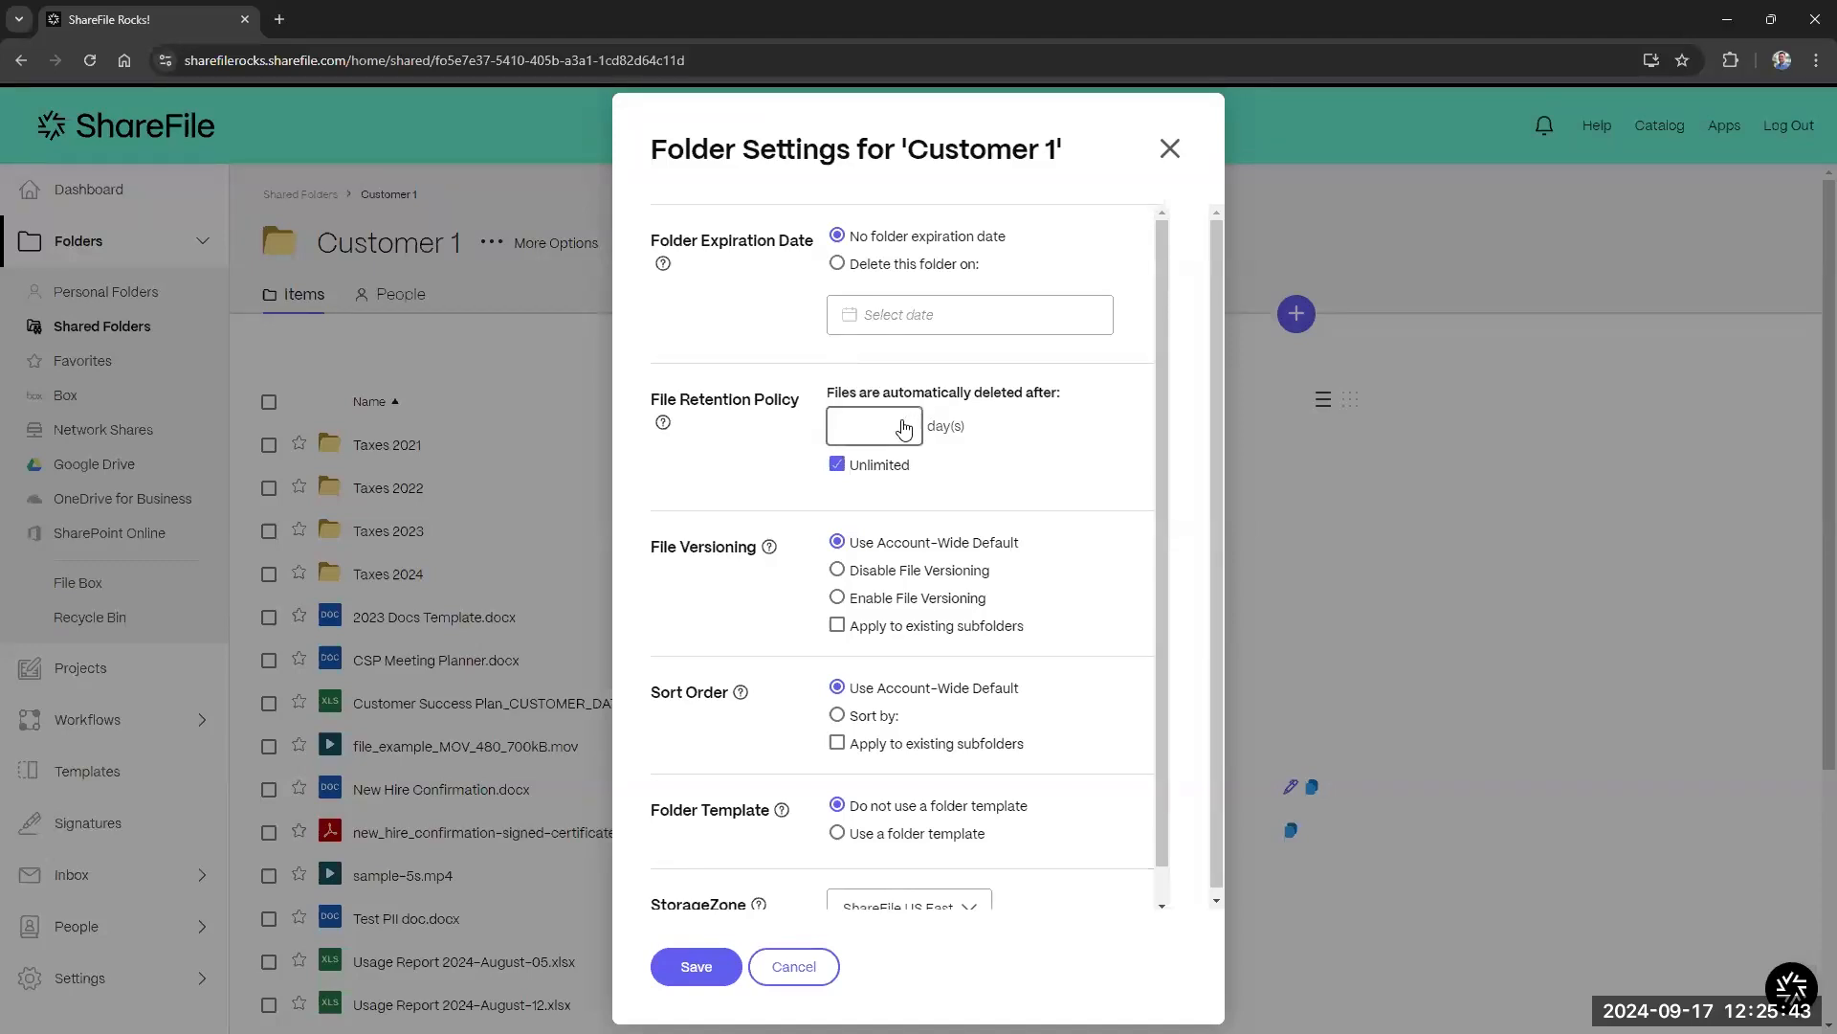
{"action": "left_click", "coordinate": [860, 438]}
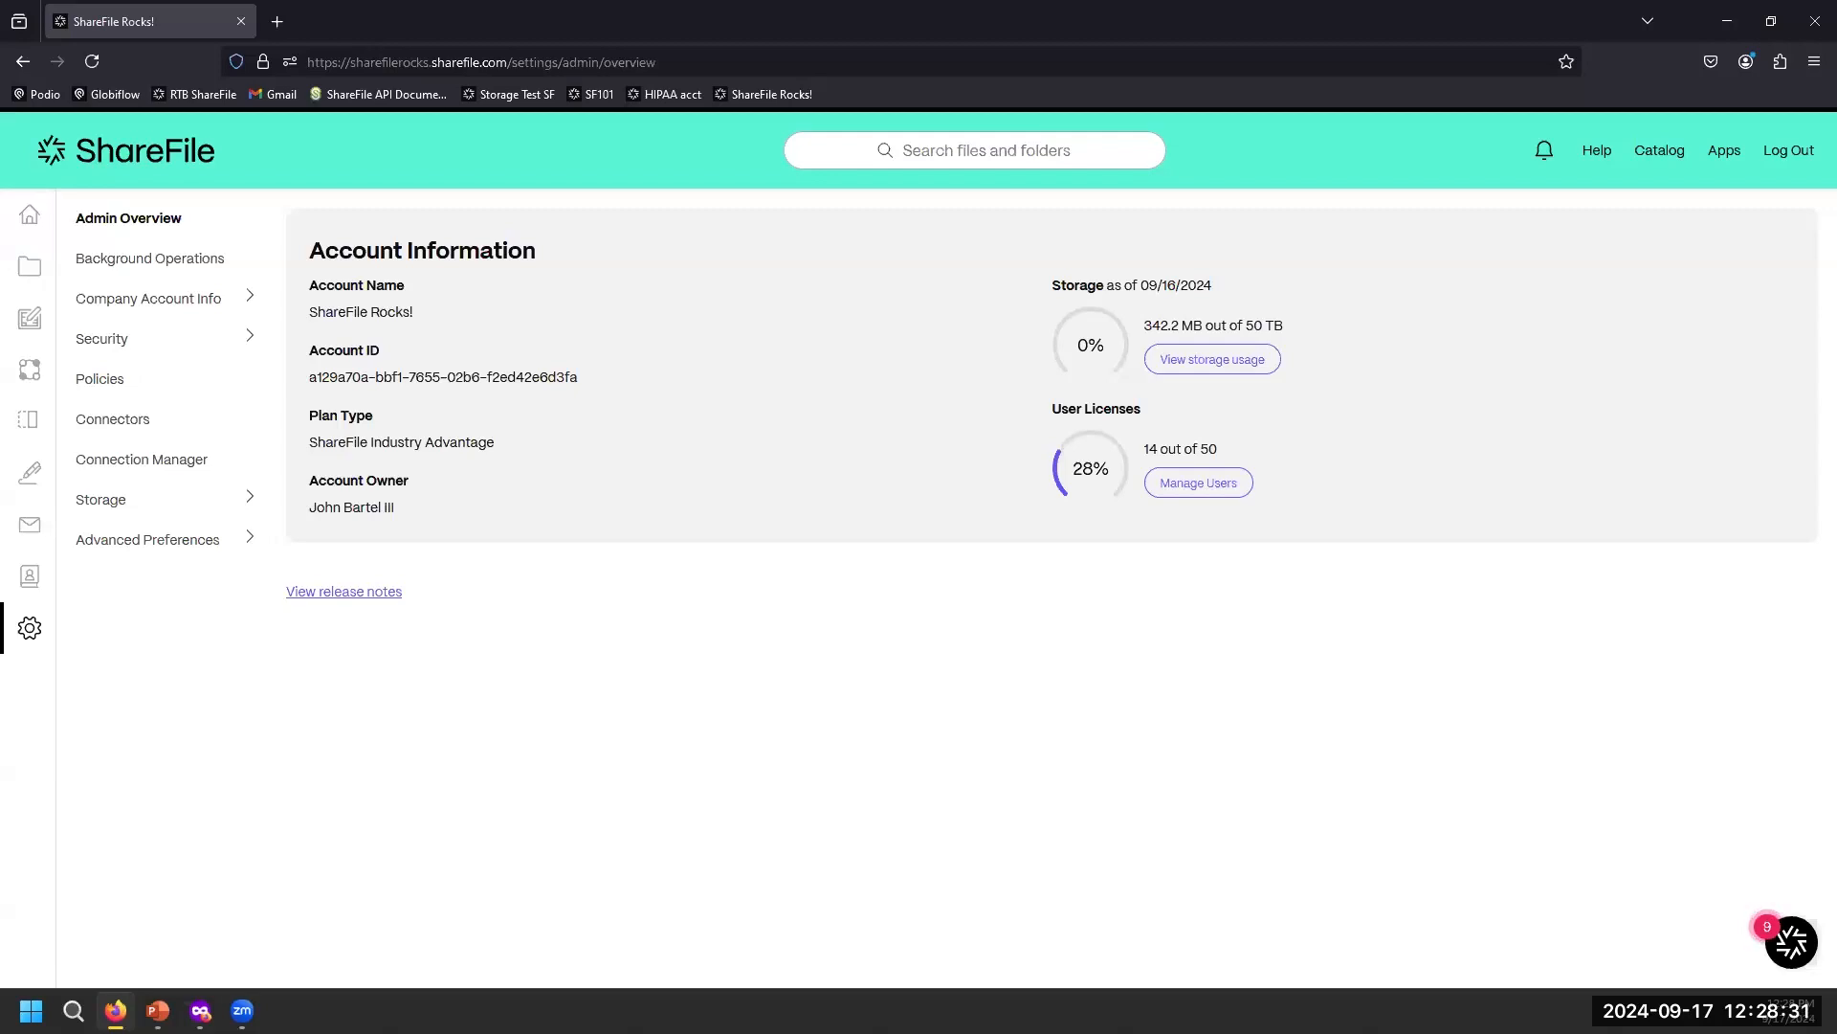
Open Storage Usage in the admin settings and review the users with high storage consumption.
{"action": "left_click", "coordinate": [124, 500]}
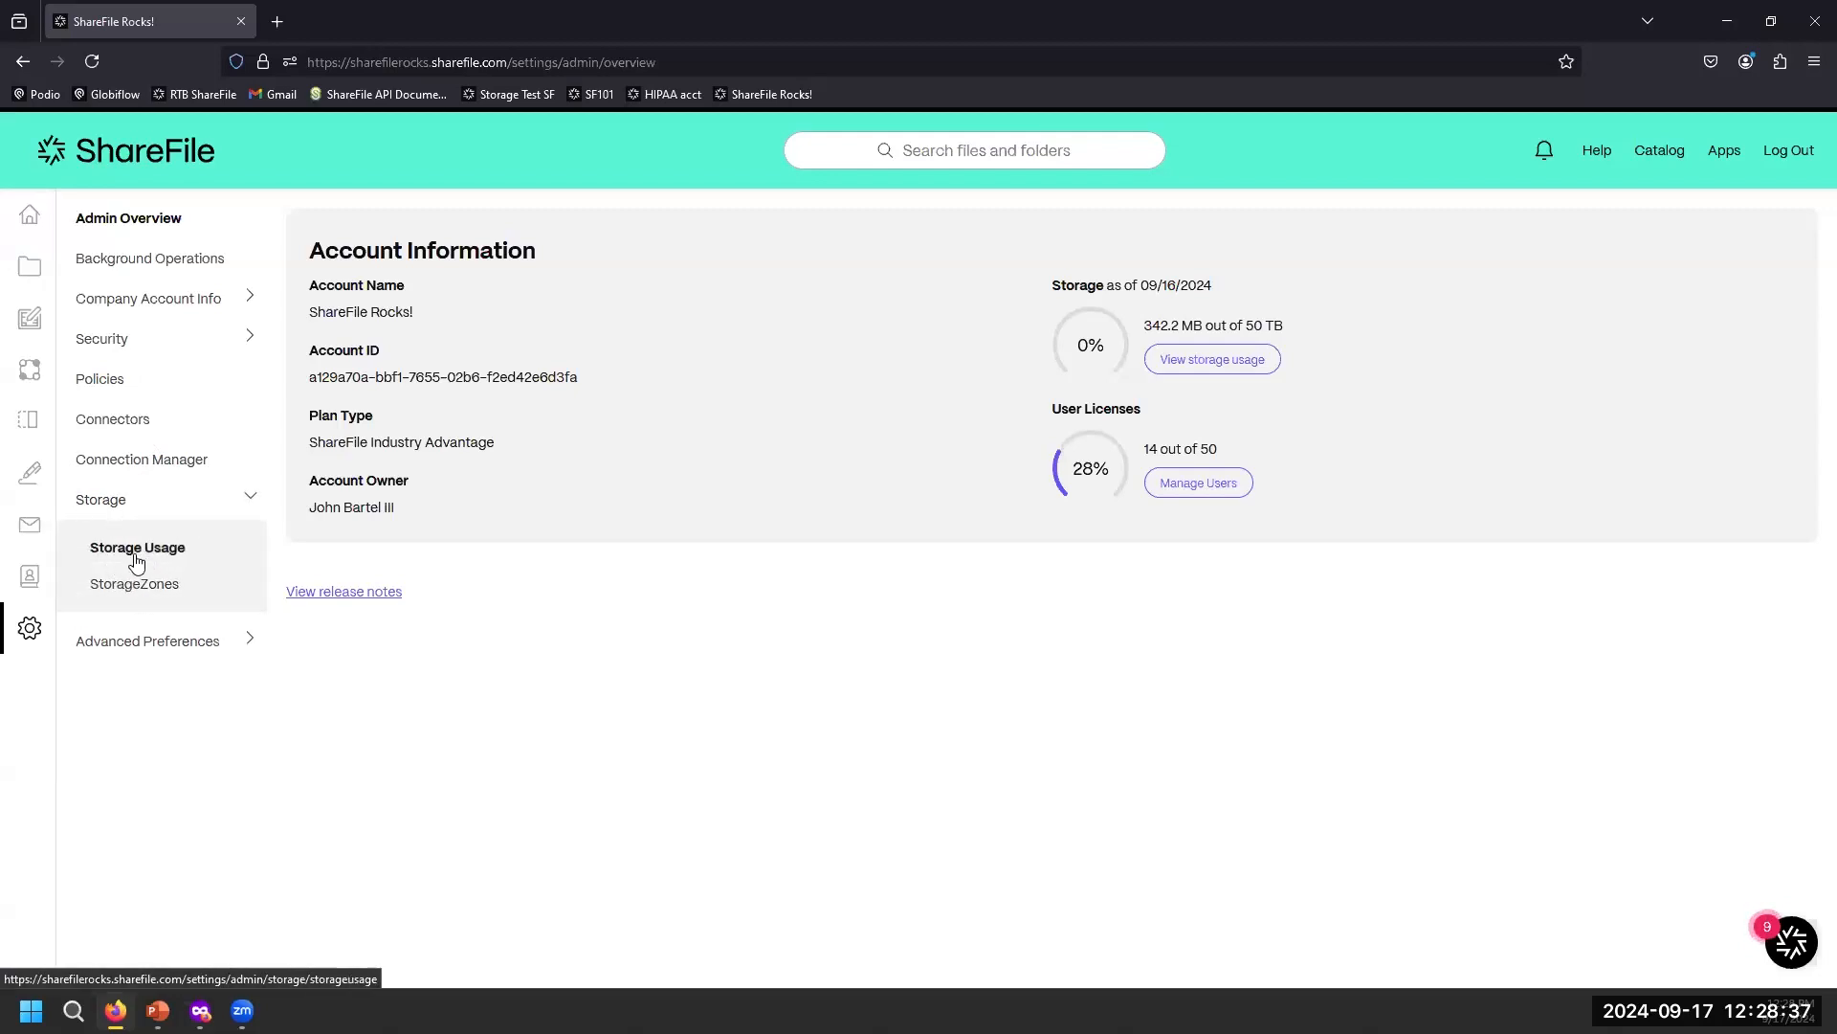
{"action": "left_click", "coordinate": [128, 555]}
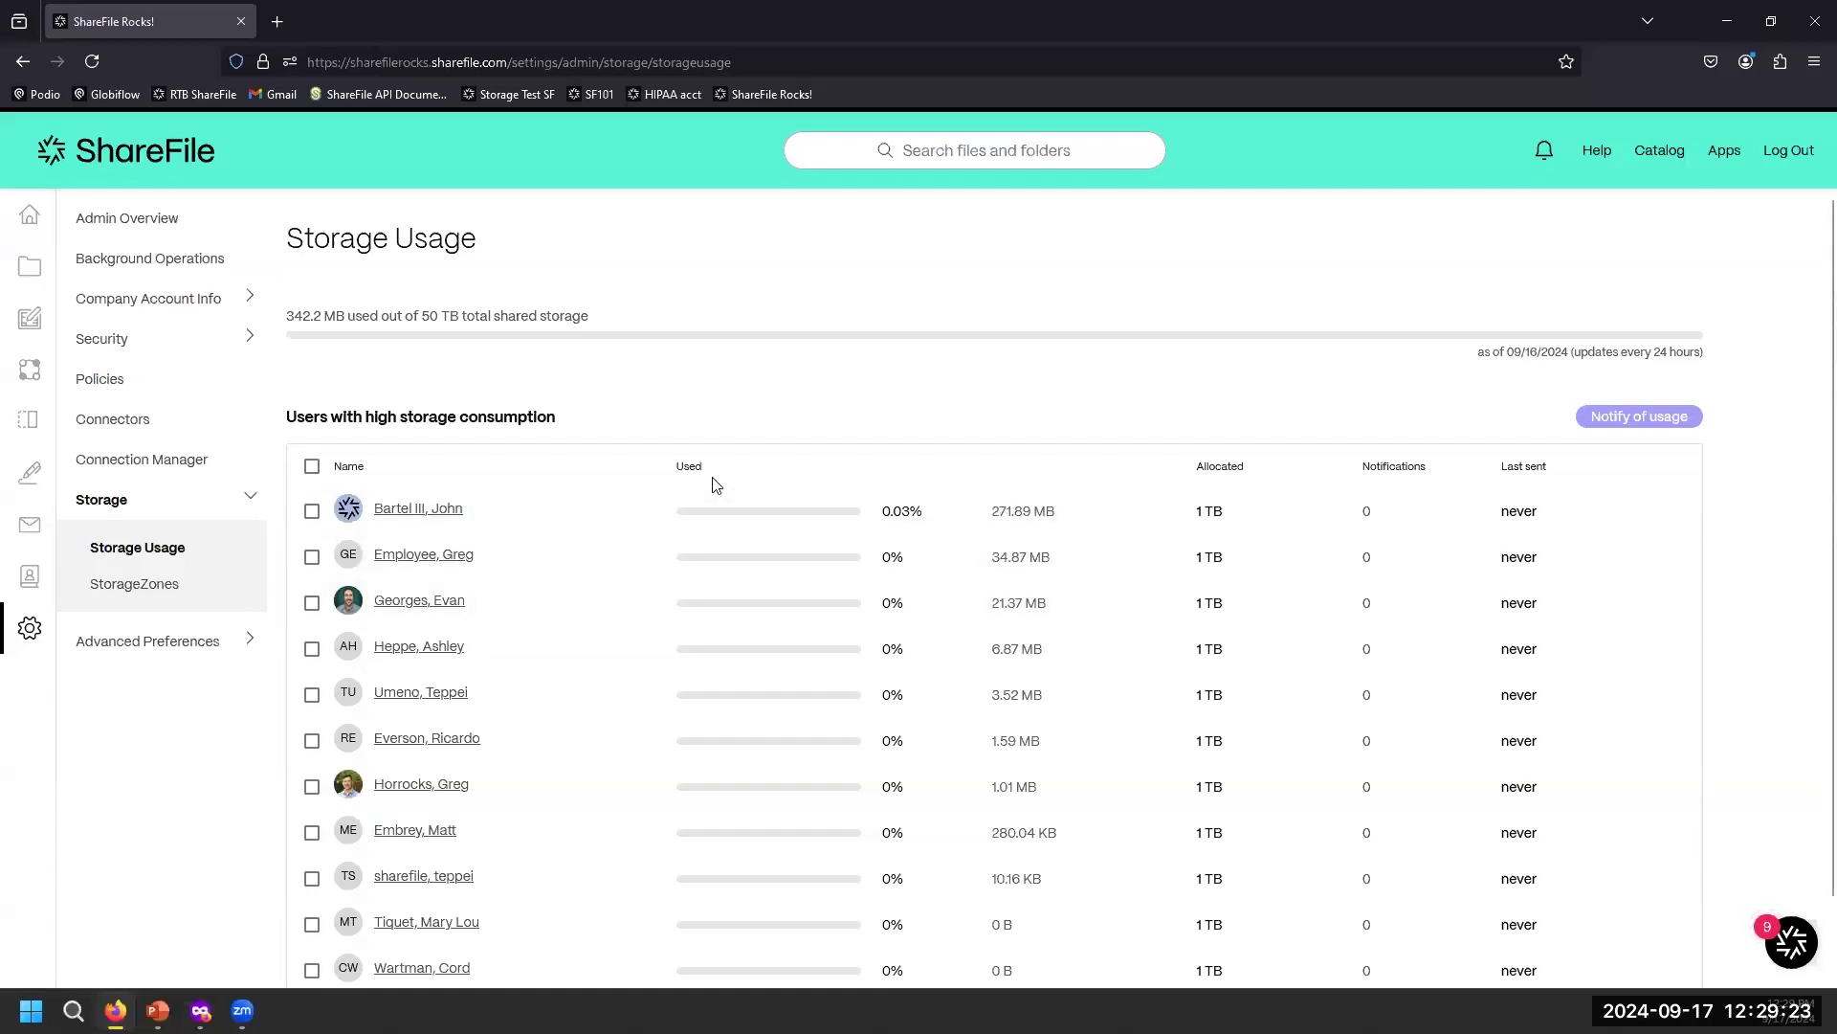
{"action": "scroll", "coordinate": [712, 485], "scroll_direction": "down", "scroll_amount": 1}
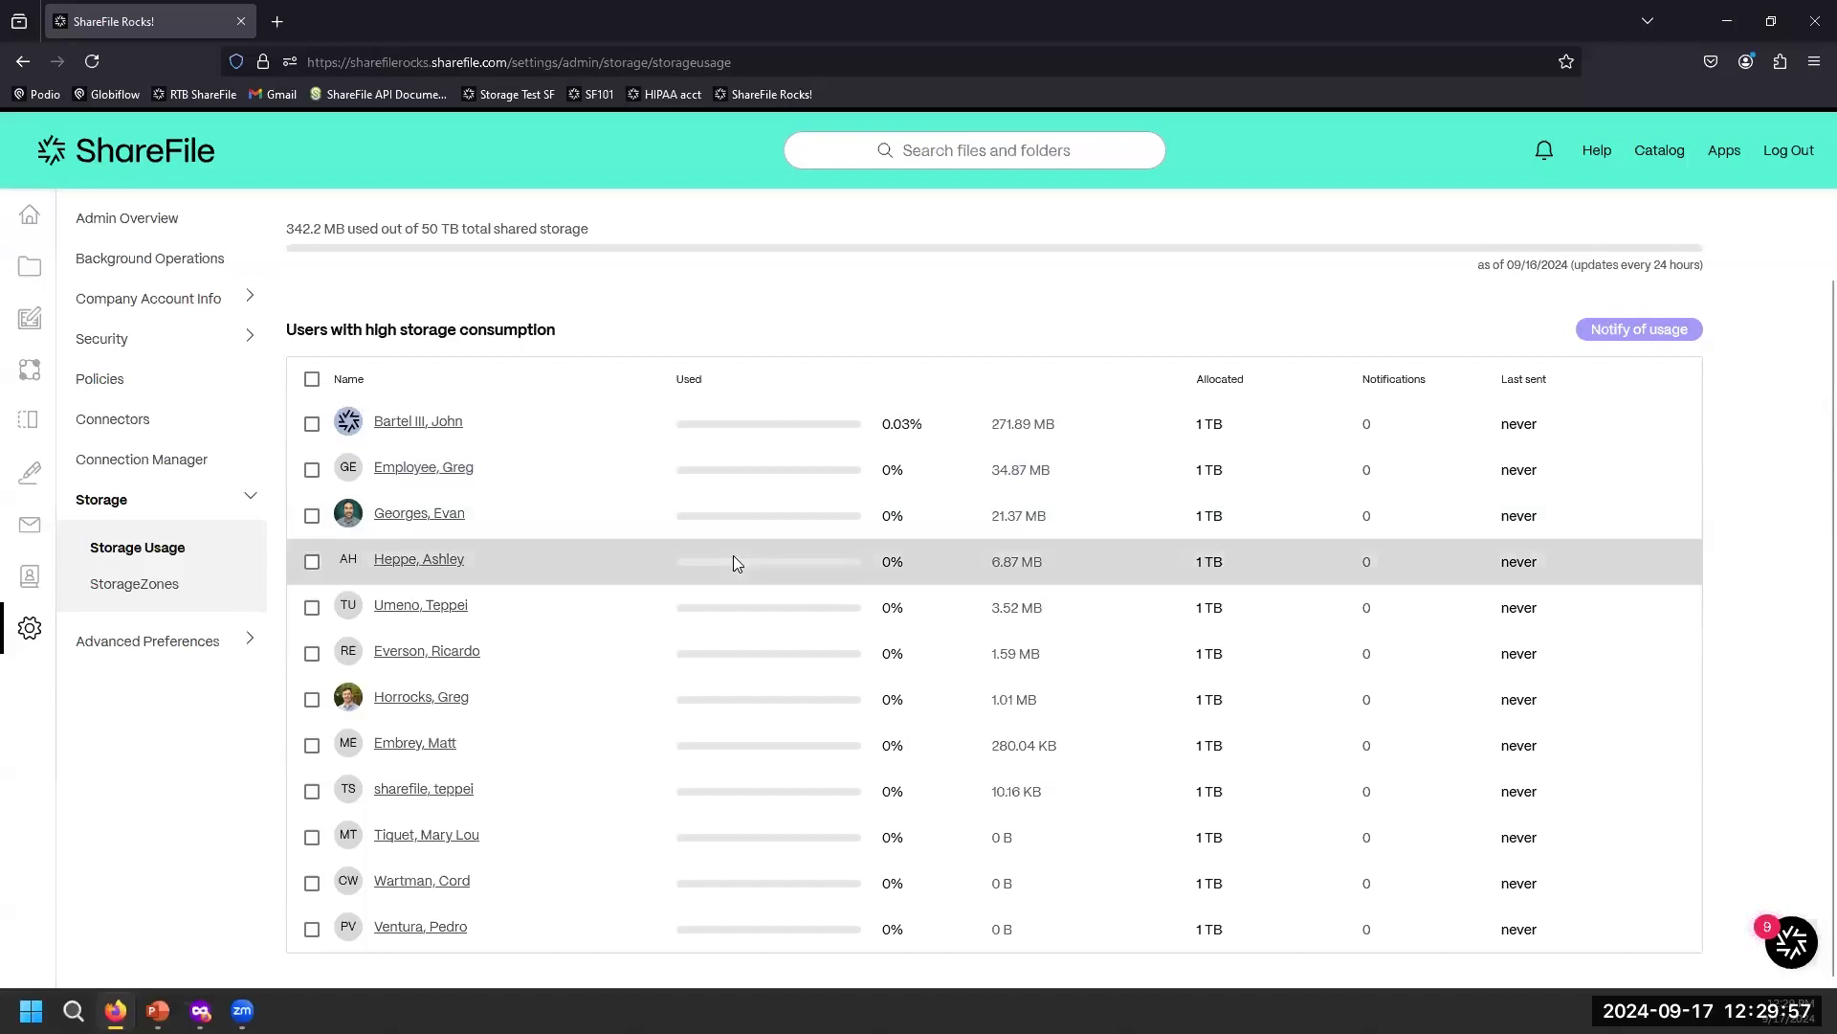
Open the File Settings in Advanced Preferences and read the help for the Storage Quota section.
{"action": "left_click", "coordinate": [125, 644]}
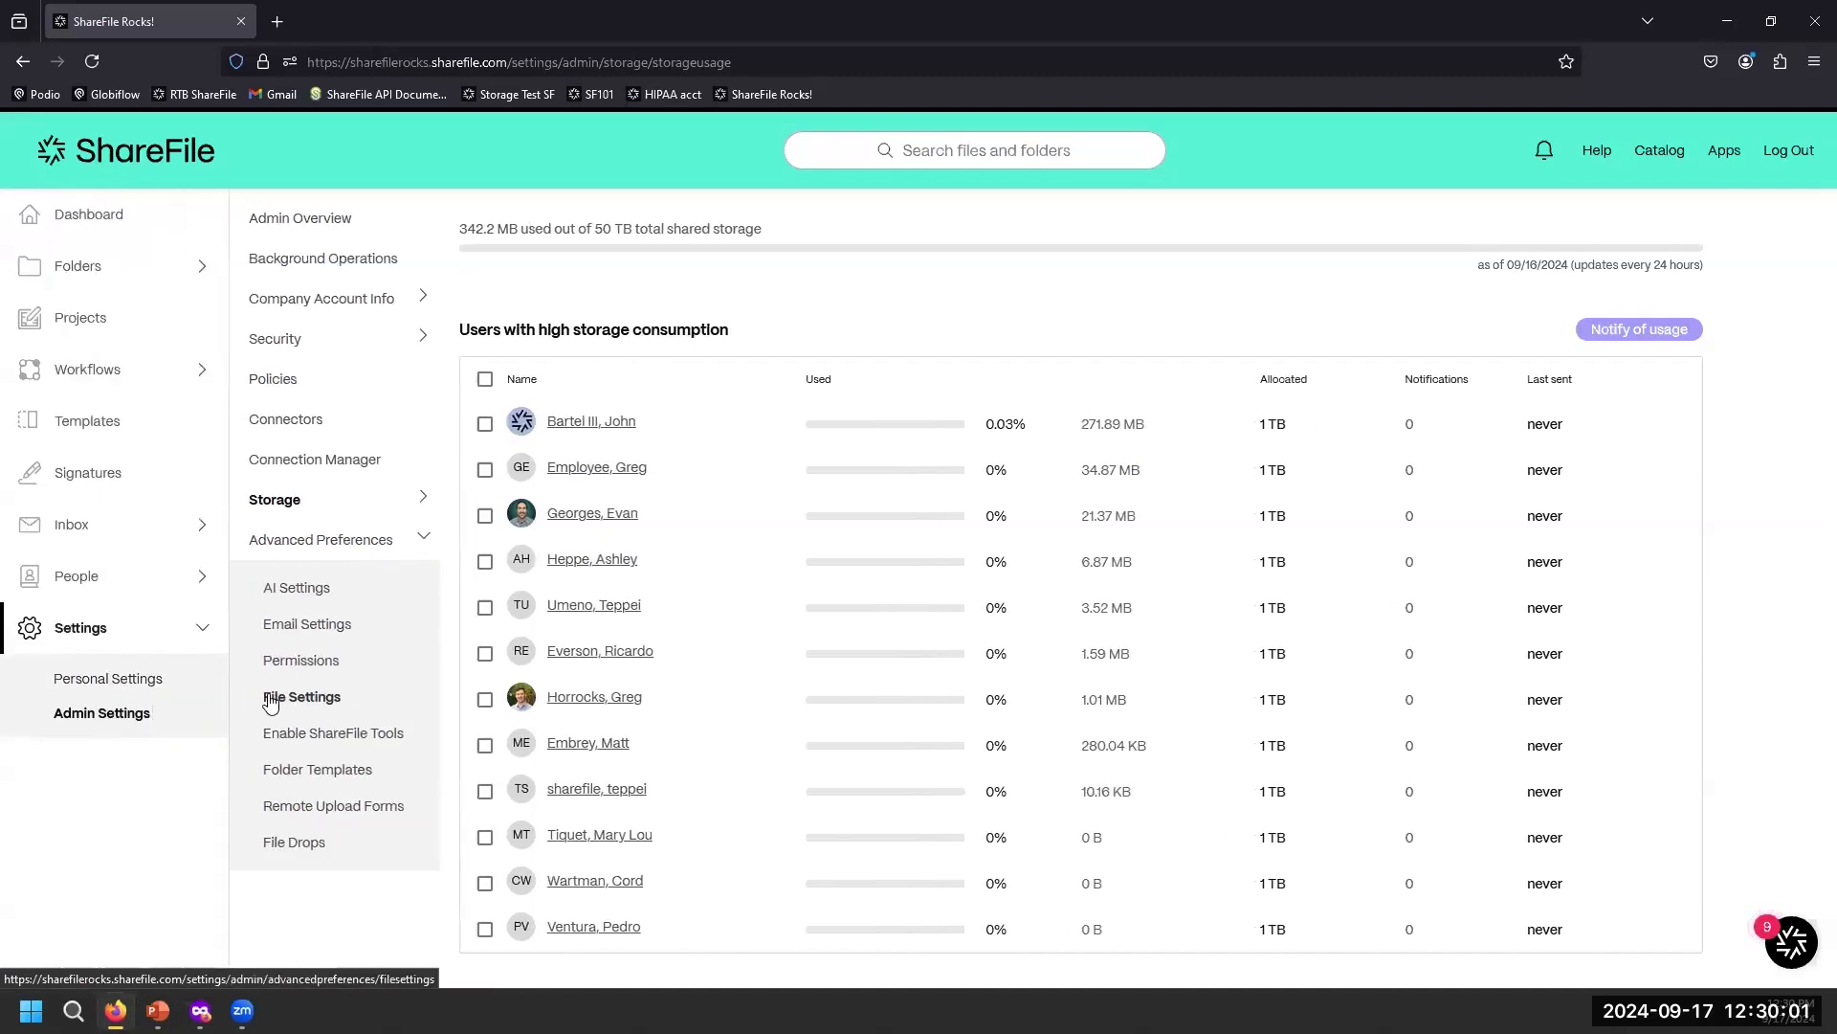
{"action": "left_click", "coordinate": [271, 701]}
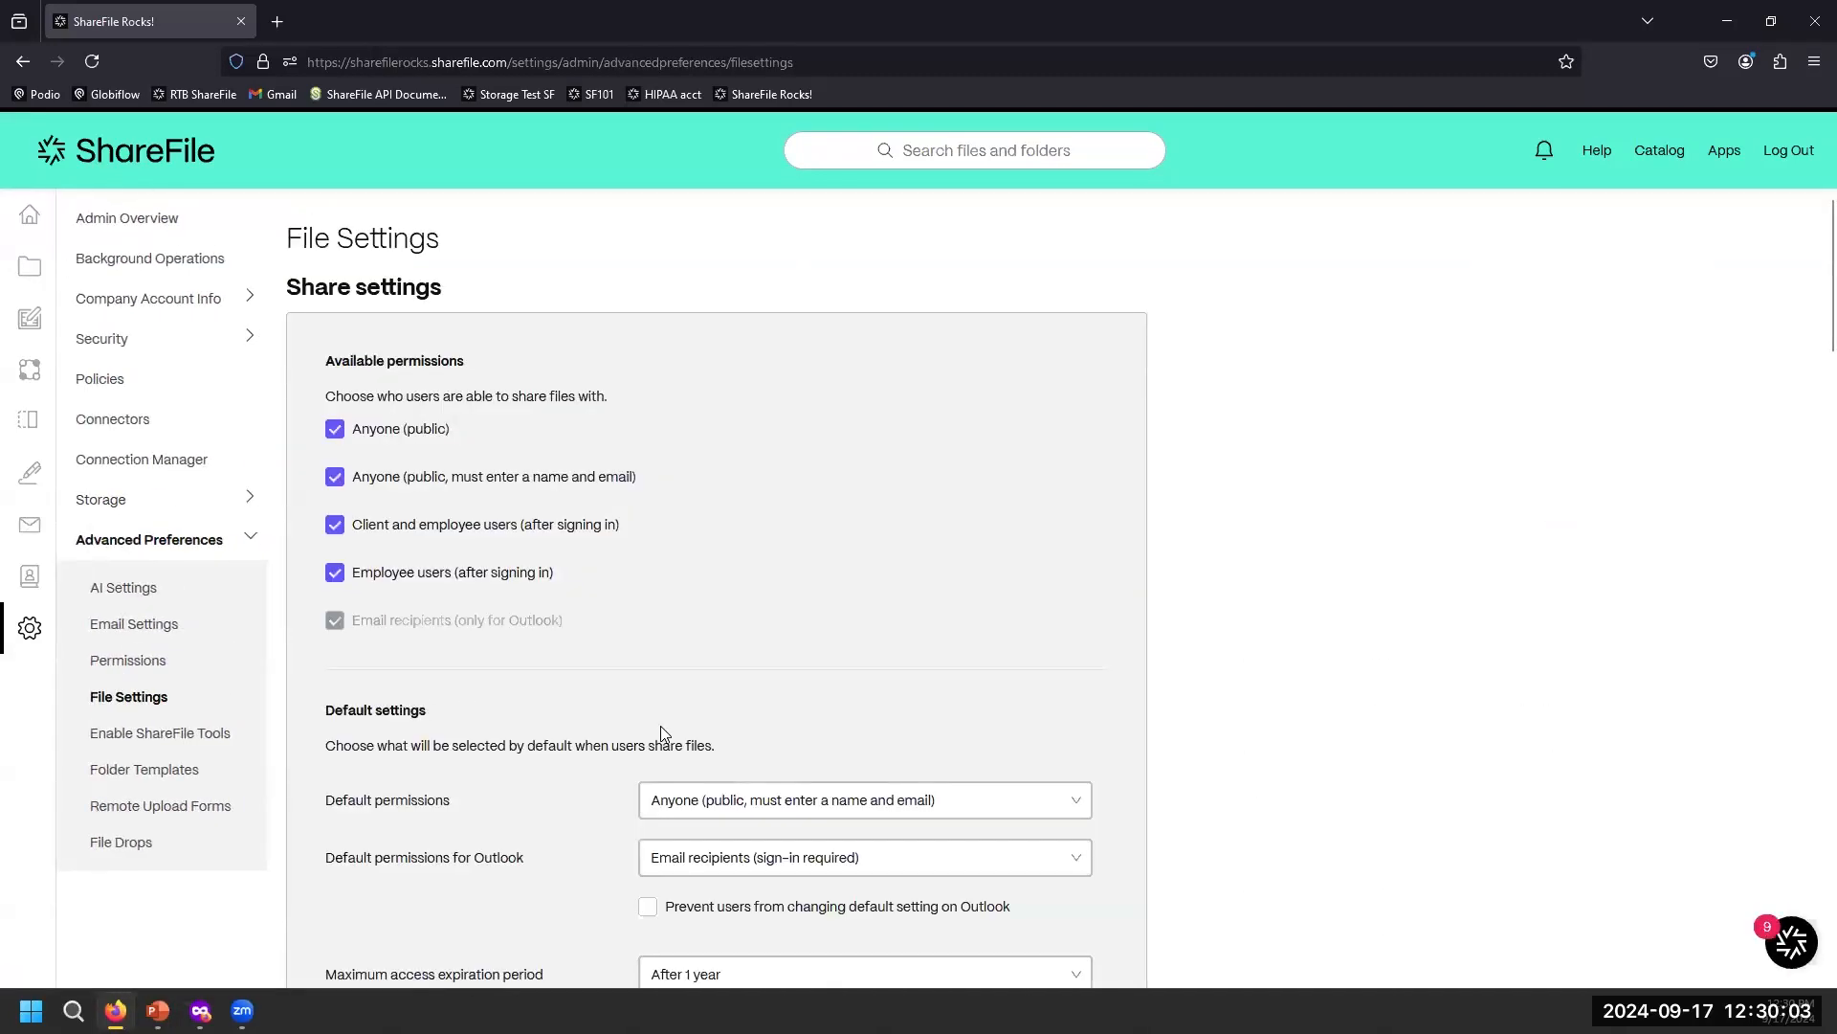
{"action": "scroll", "coordinate": [660, 726], "scroll_direction": "down", "scroll_amount": 15}
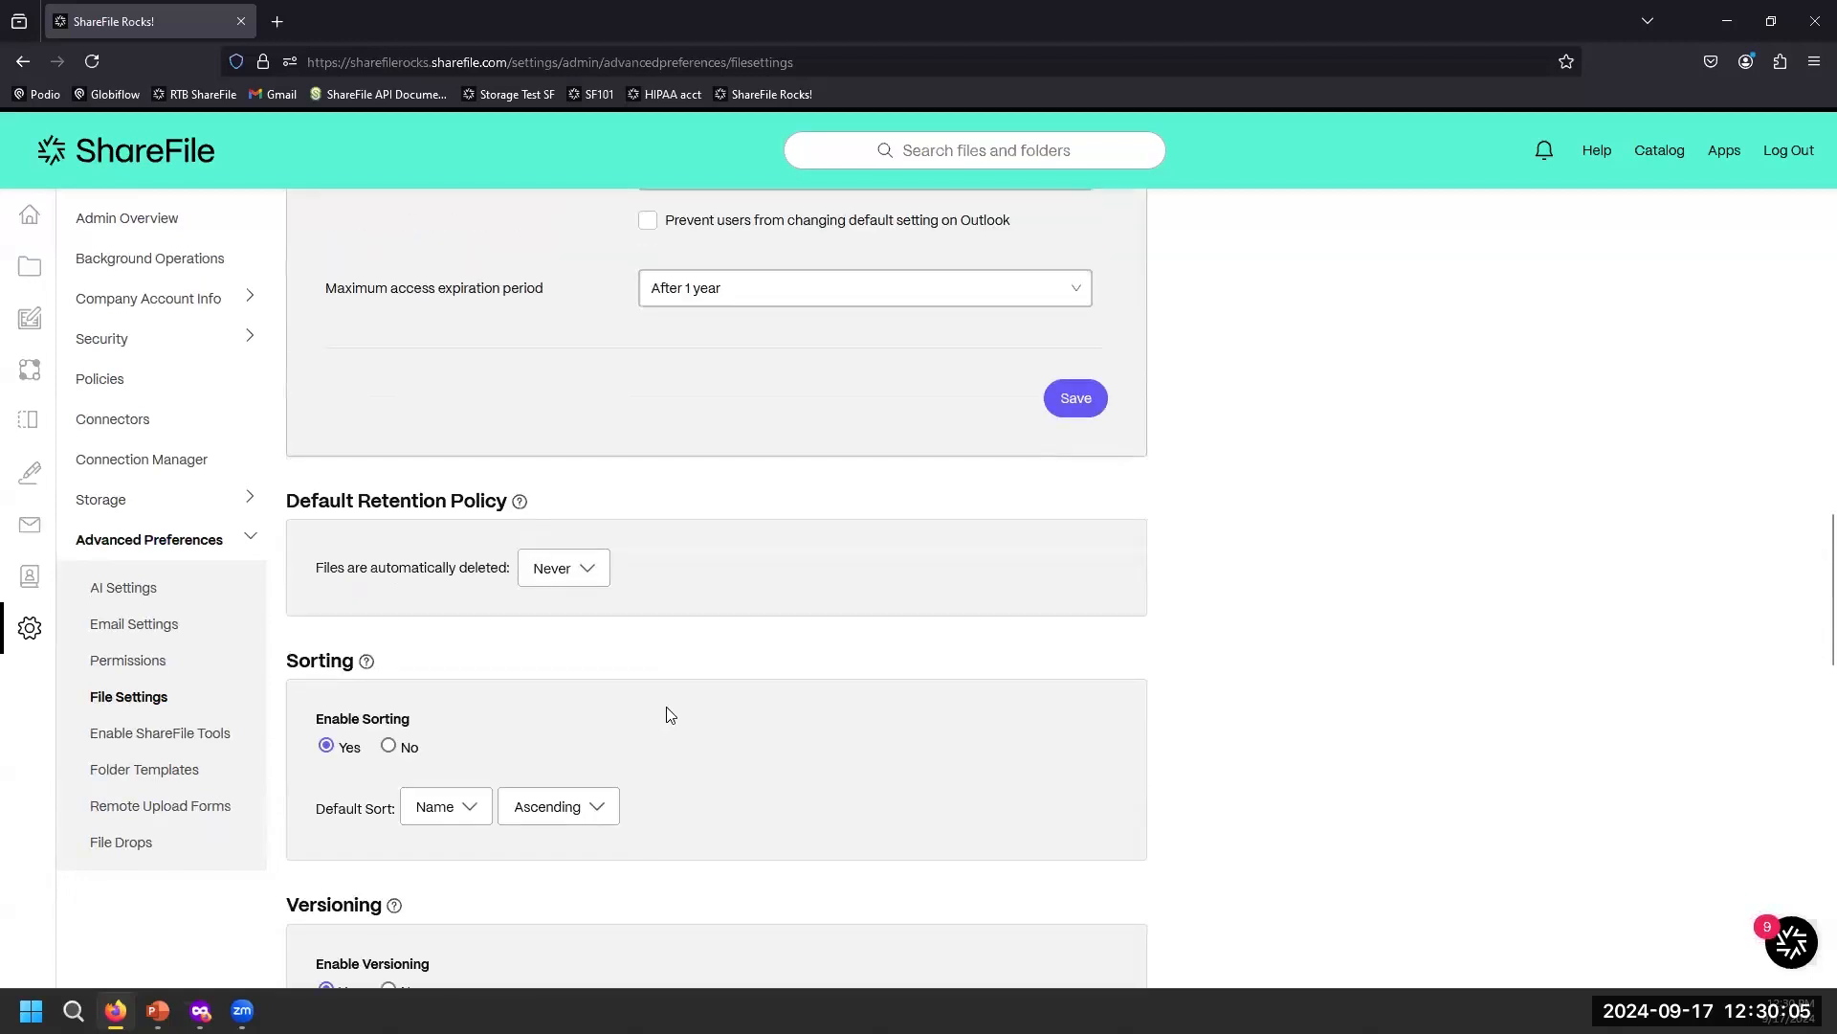
{"action": "scroll", "coordinate": [430, 685], "scroll_direction": "down", "scroll_amount": 12}
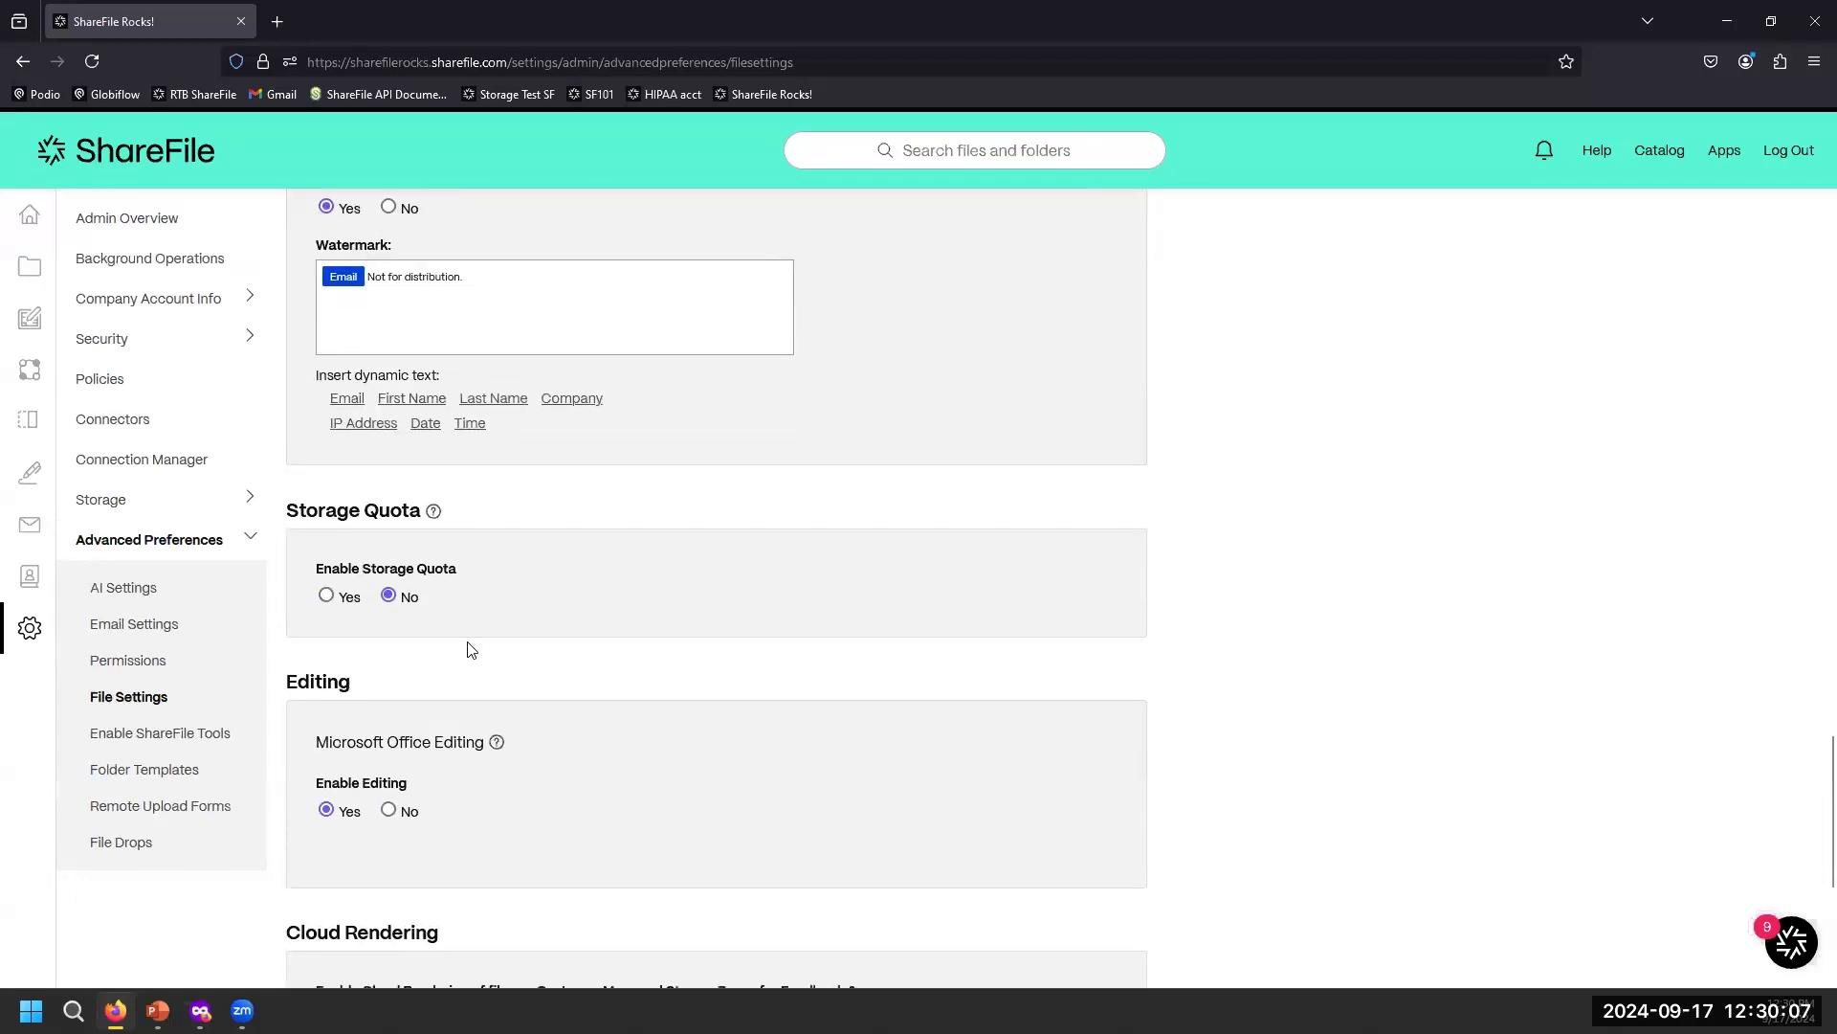
{"action": "mouse_move", "coordinate": [433, 512]}
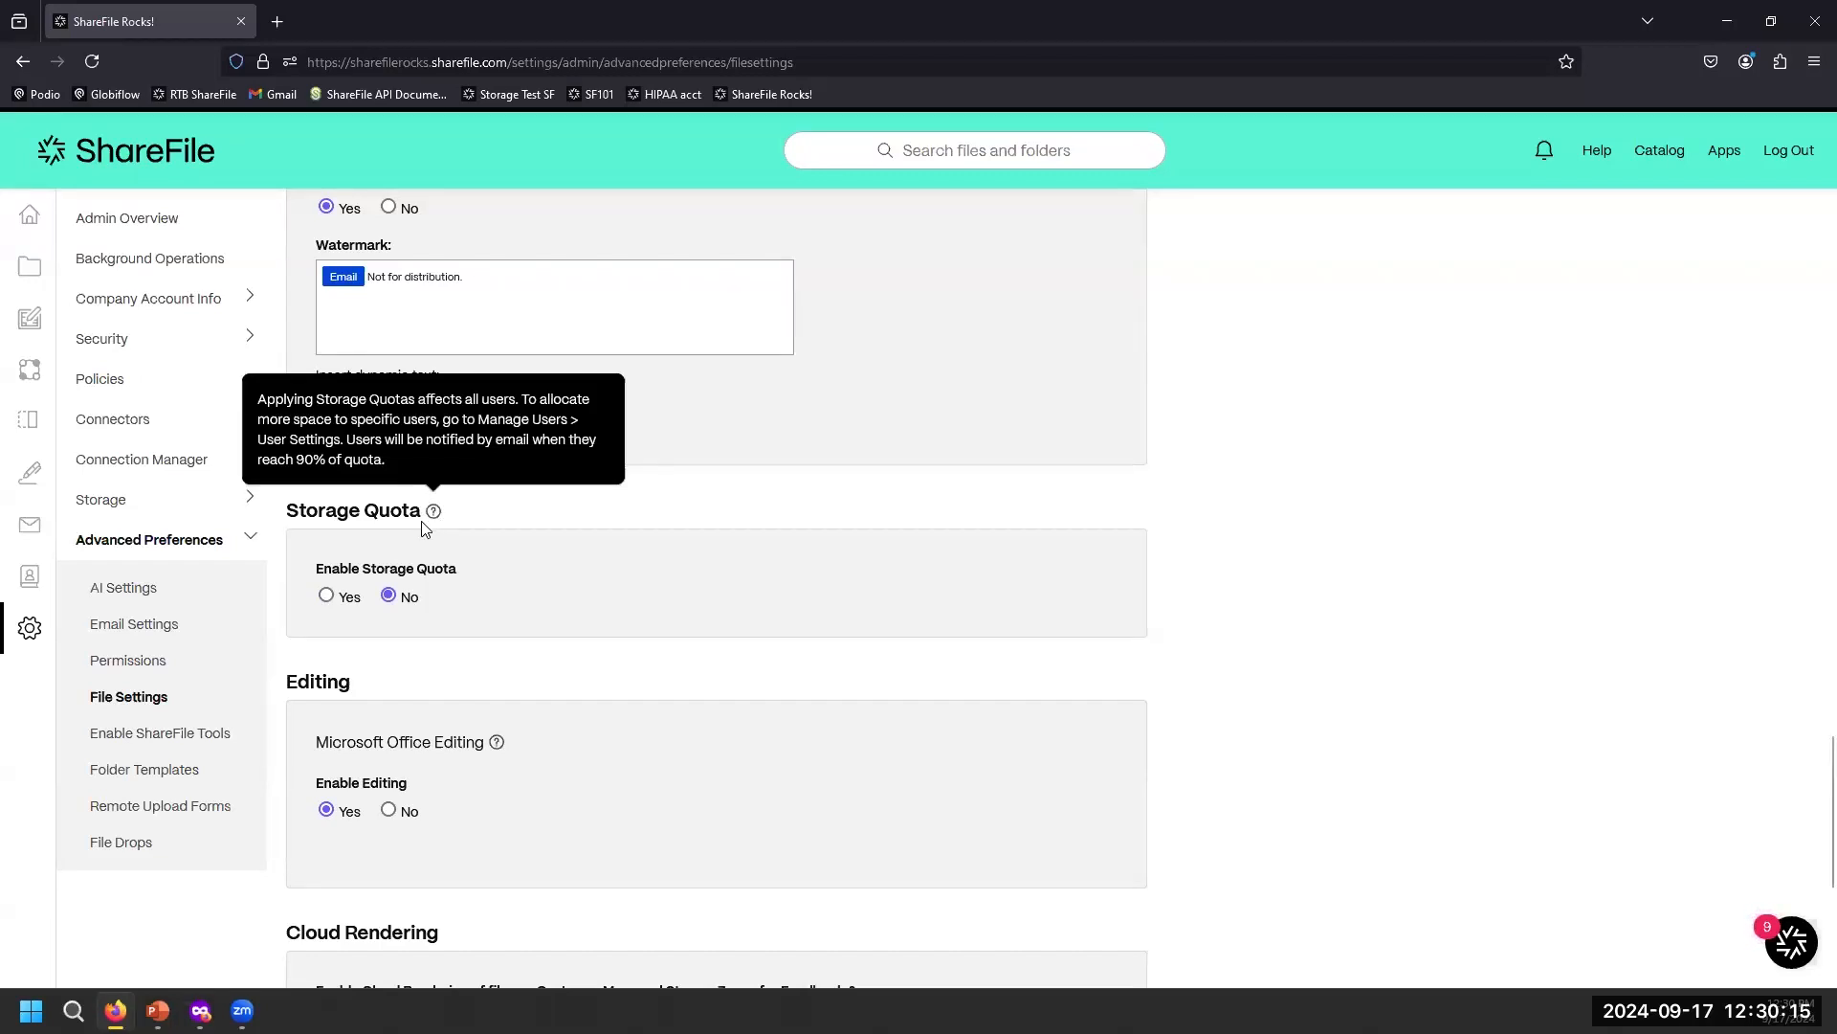
Try out Enable Storage Quota, examine the default limit per user and the help on exceeding it, and set the quota back to No.
{"action": "left_click", "coordinate": [326, 597]}
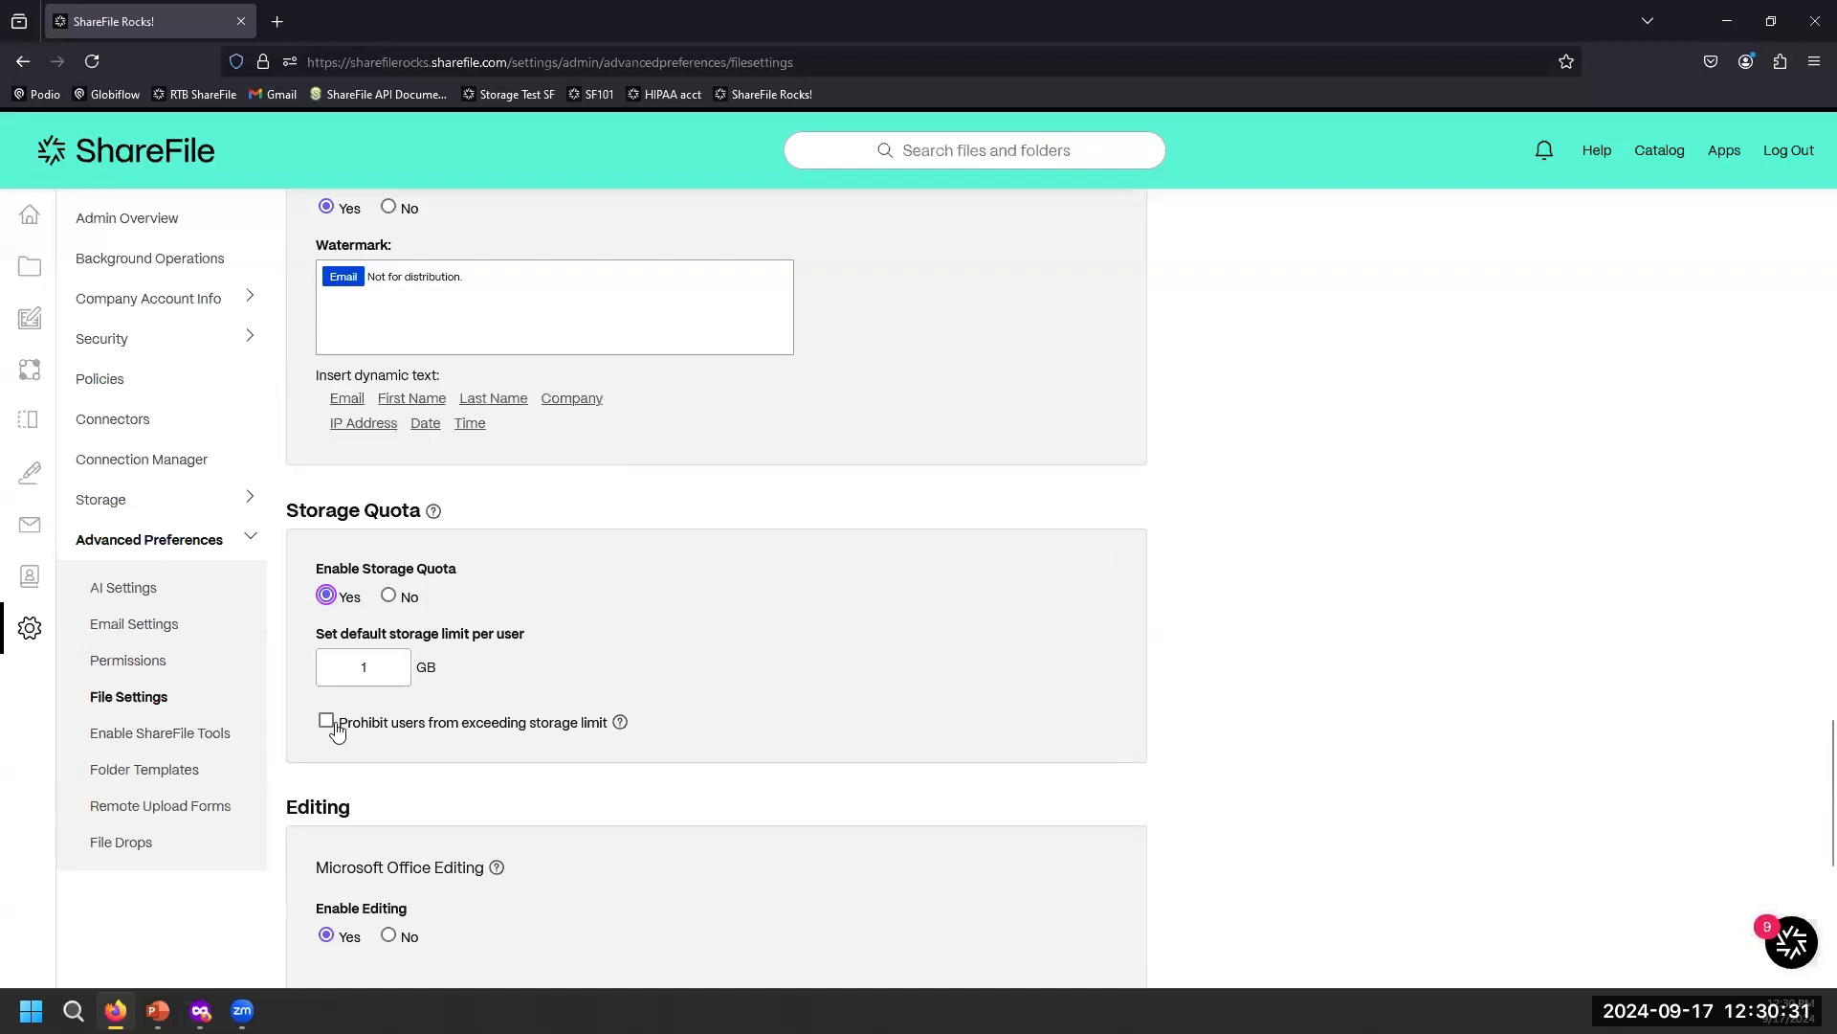
{"action": "double_click", "coordinate": [379, 659]}
{"action": "mouse_move", "coordinate": [614, 727]}
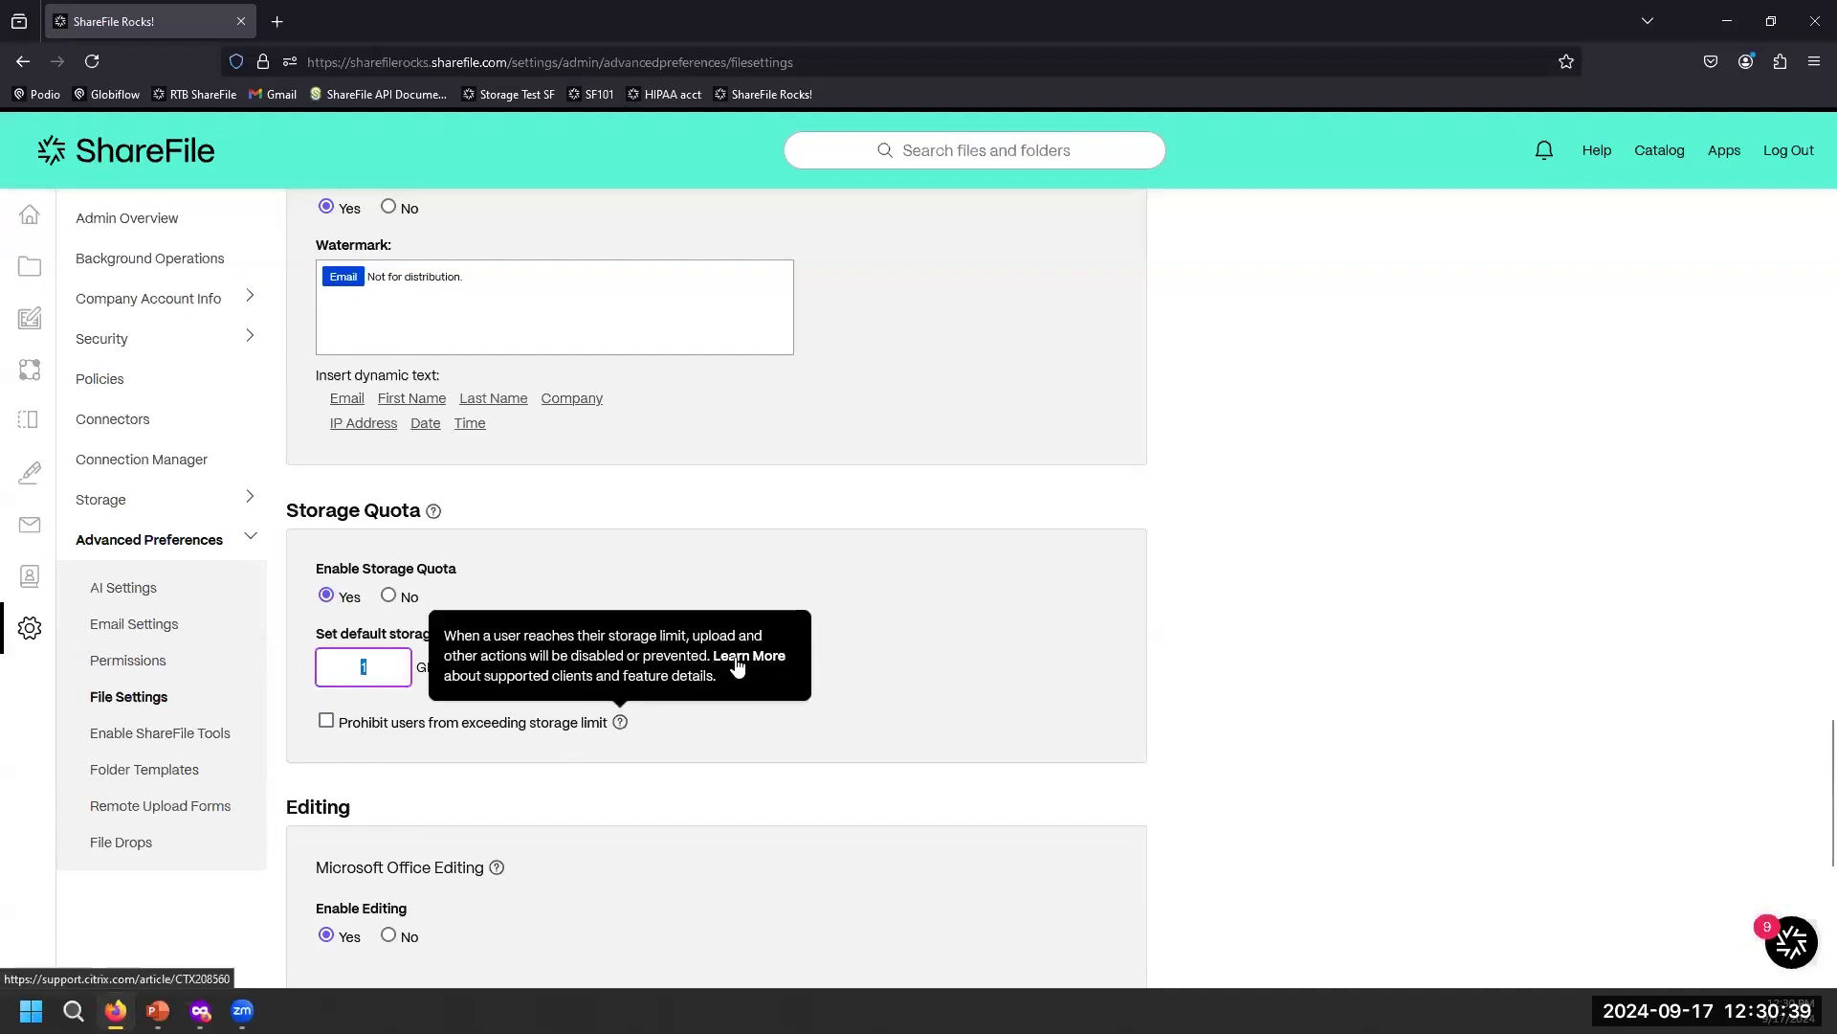
{"action": "left_click", "coordinate": [390, 598]}
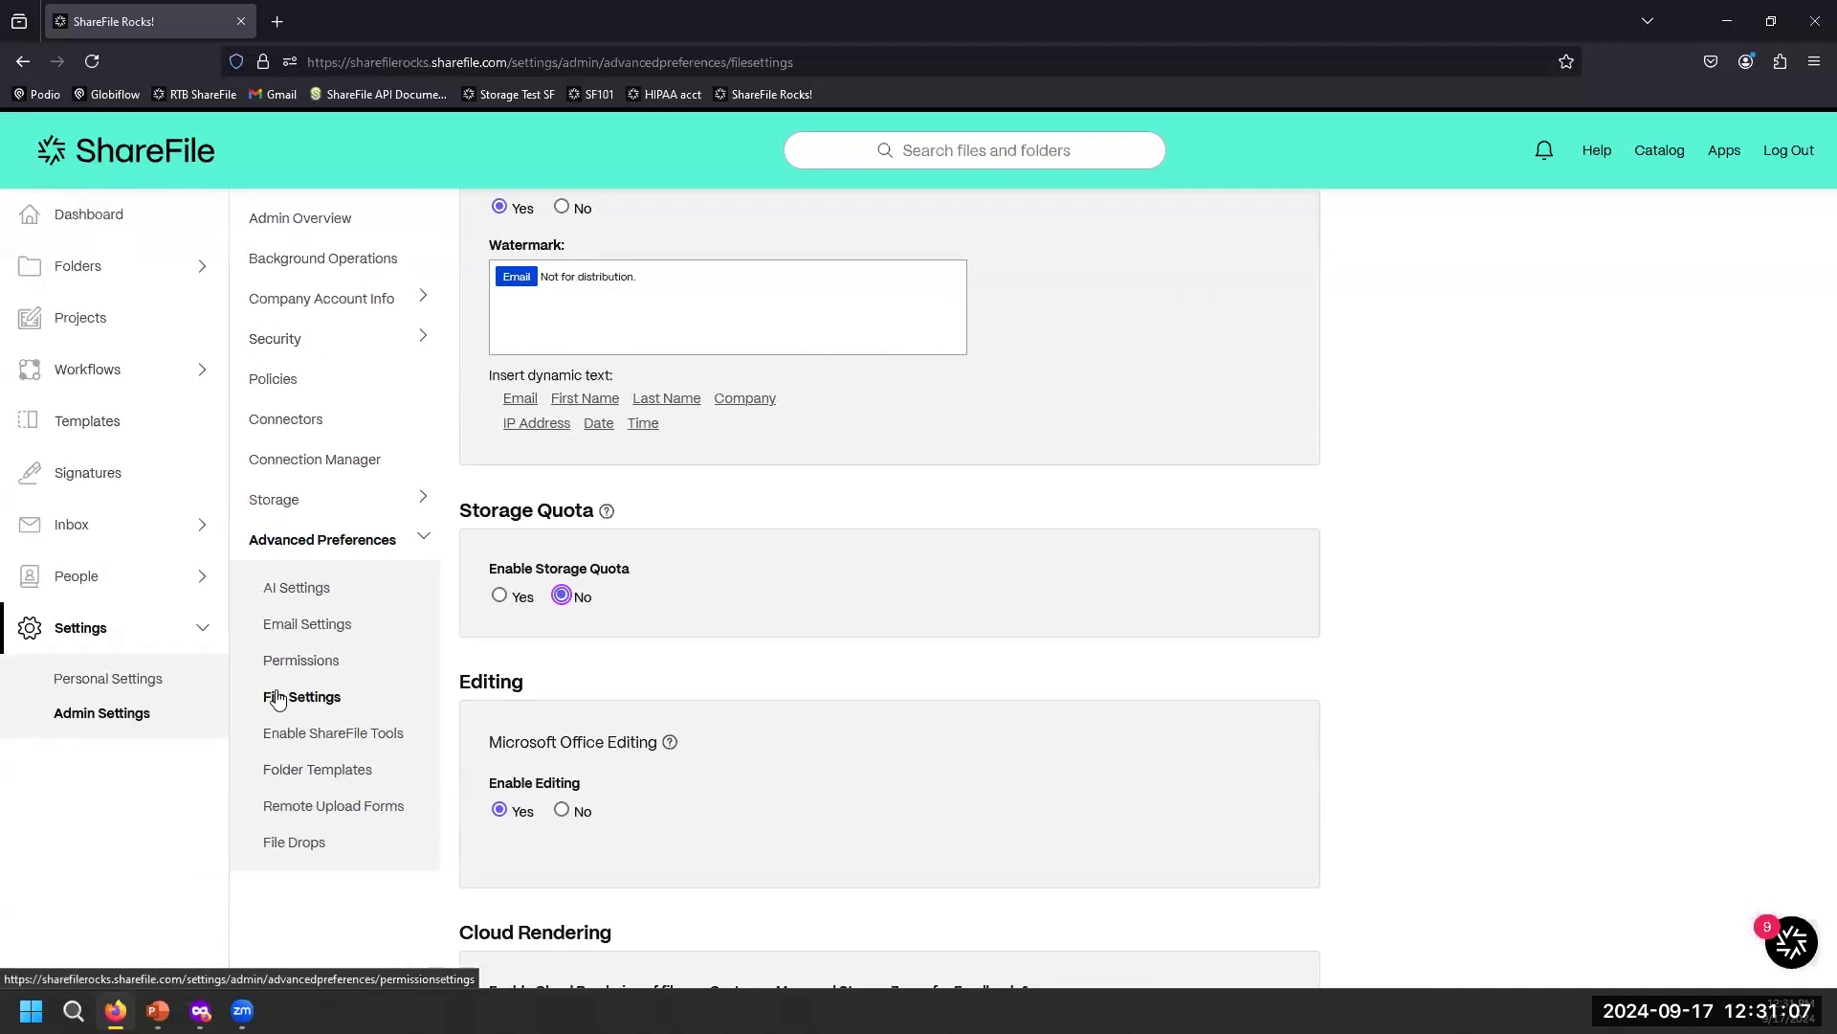
Revisit the Storage Usage page and open Reporting under Company Account Info to review the recent reports.
{"action": "left_click", "coordinate": [279, 497]}
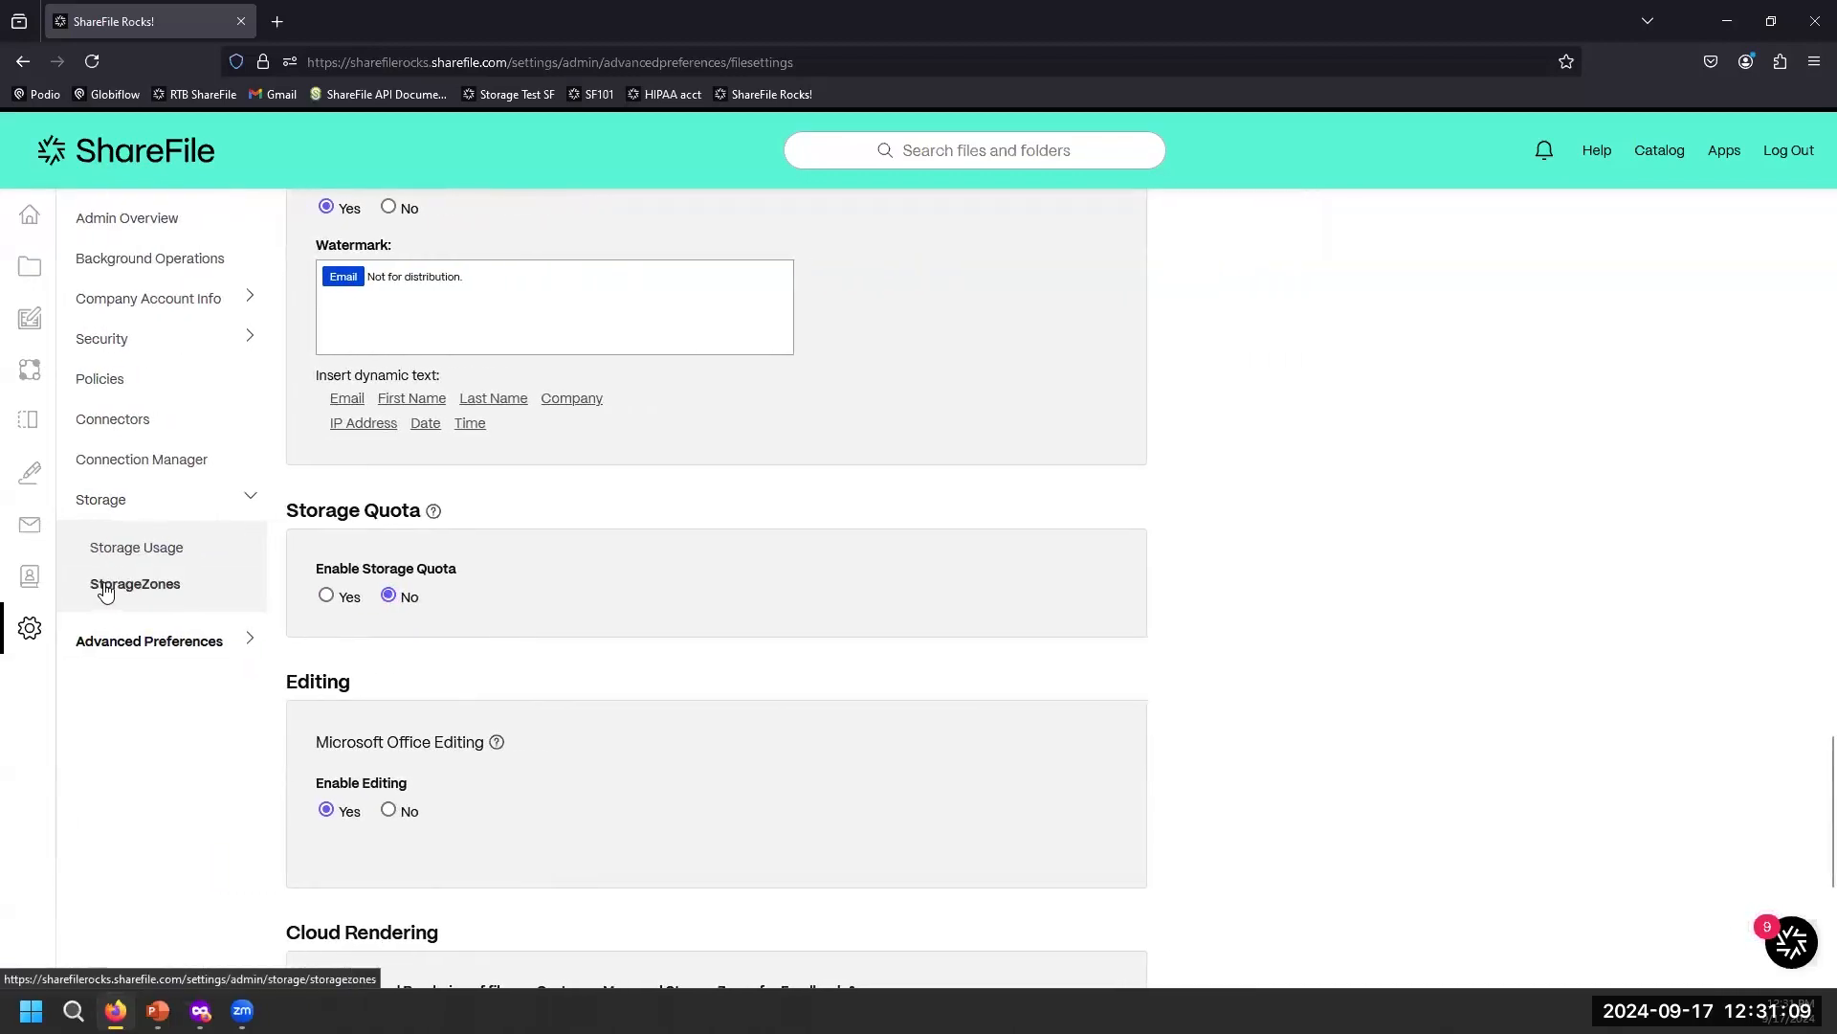
{"action": "left_click", "coordinate": [145, 547]}
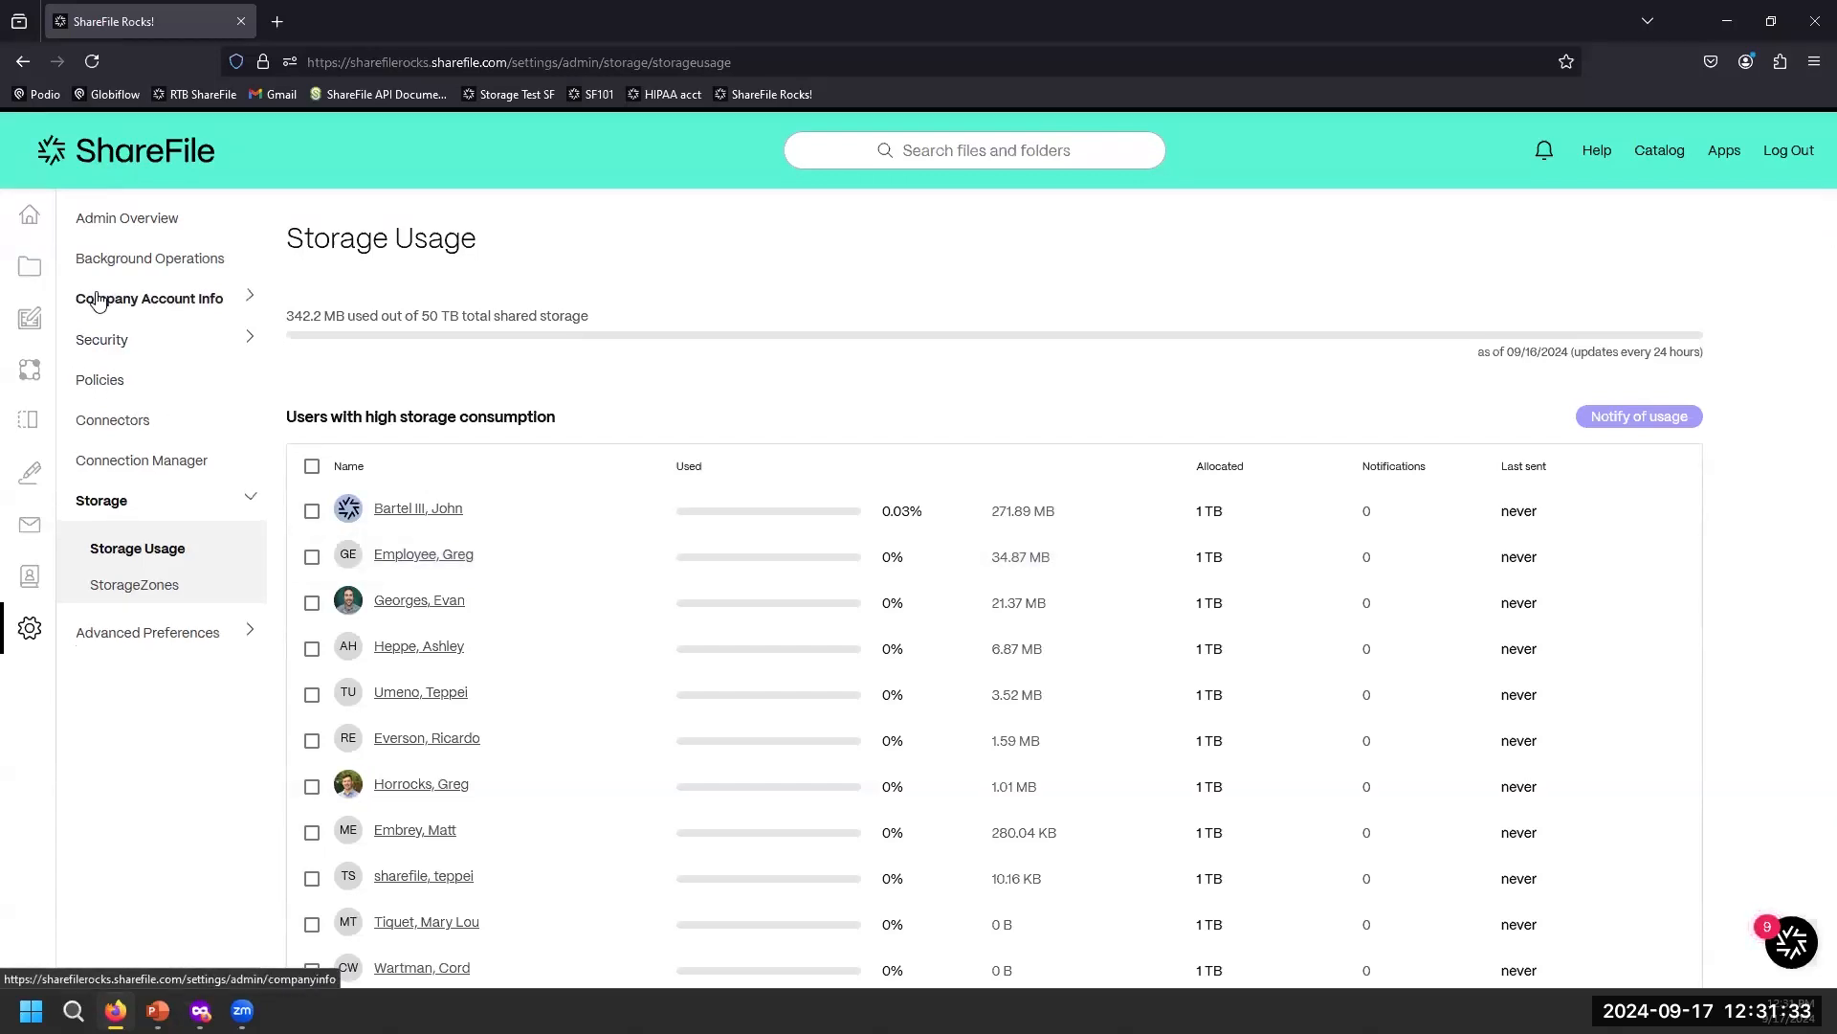
{"action": "left_click", "coordinate": [98, 302]}
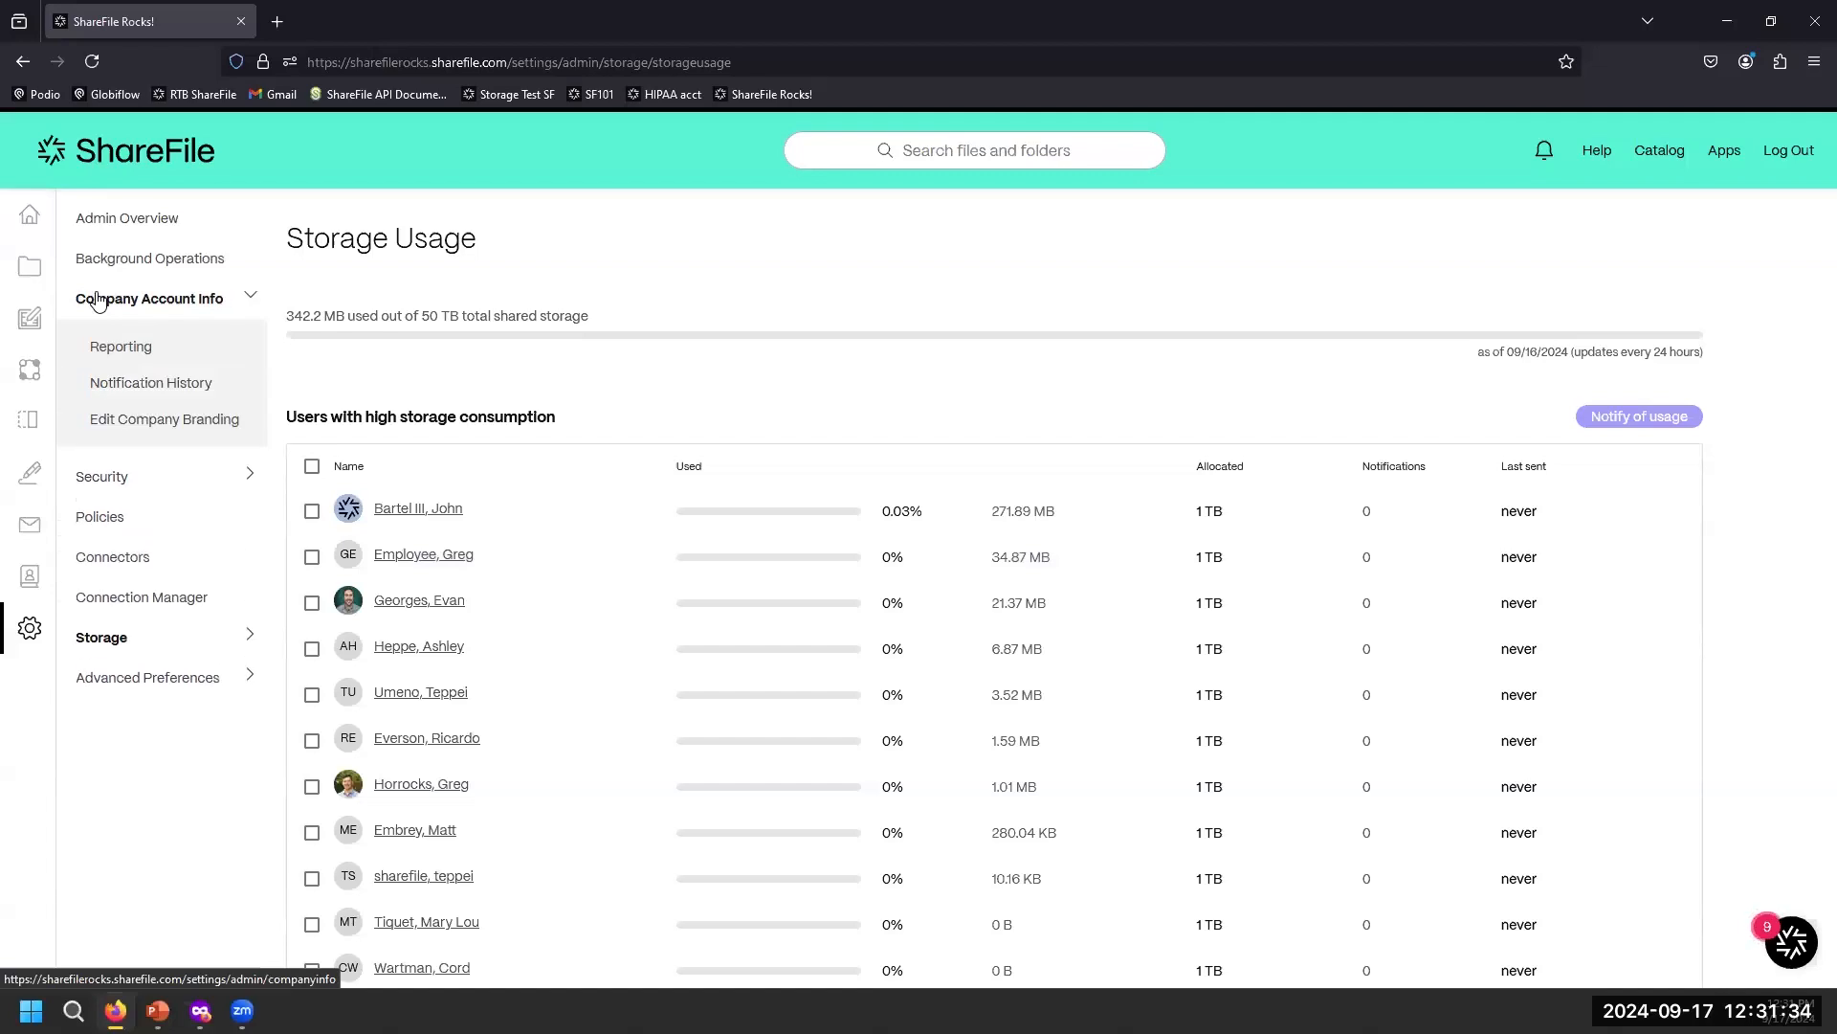
{"action": "left_click", "coordinate": [107, 350]}
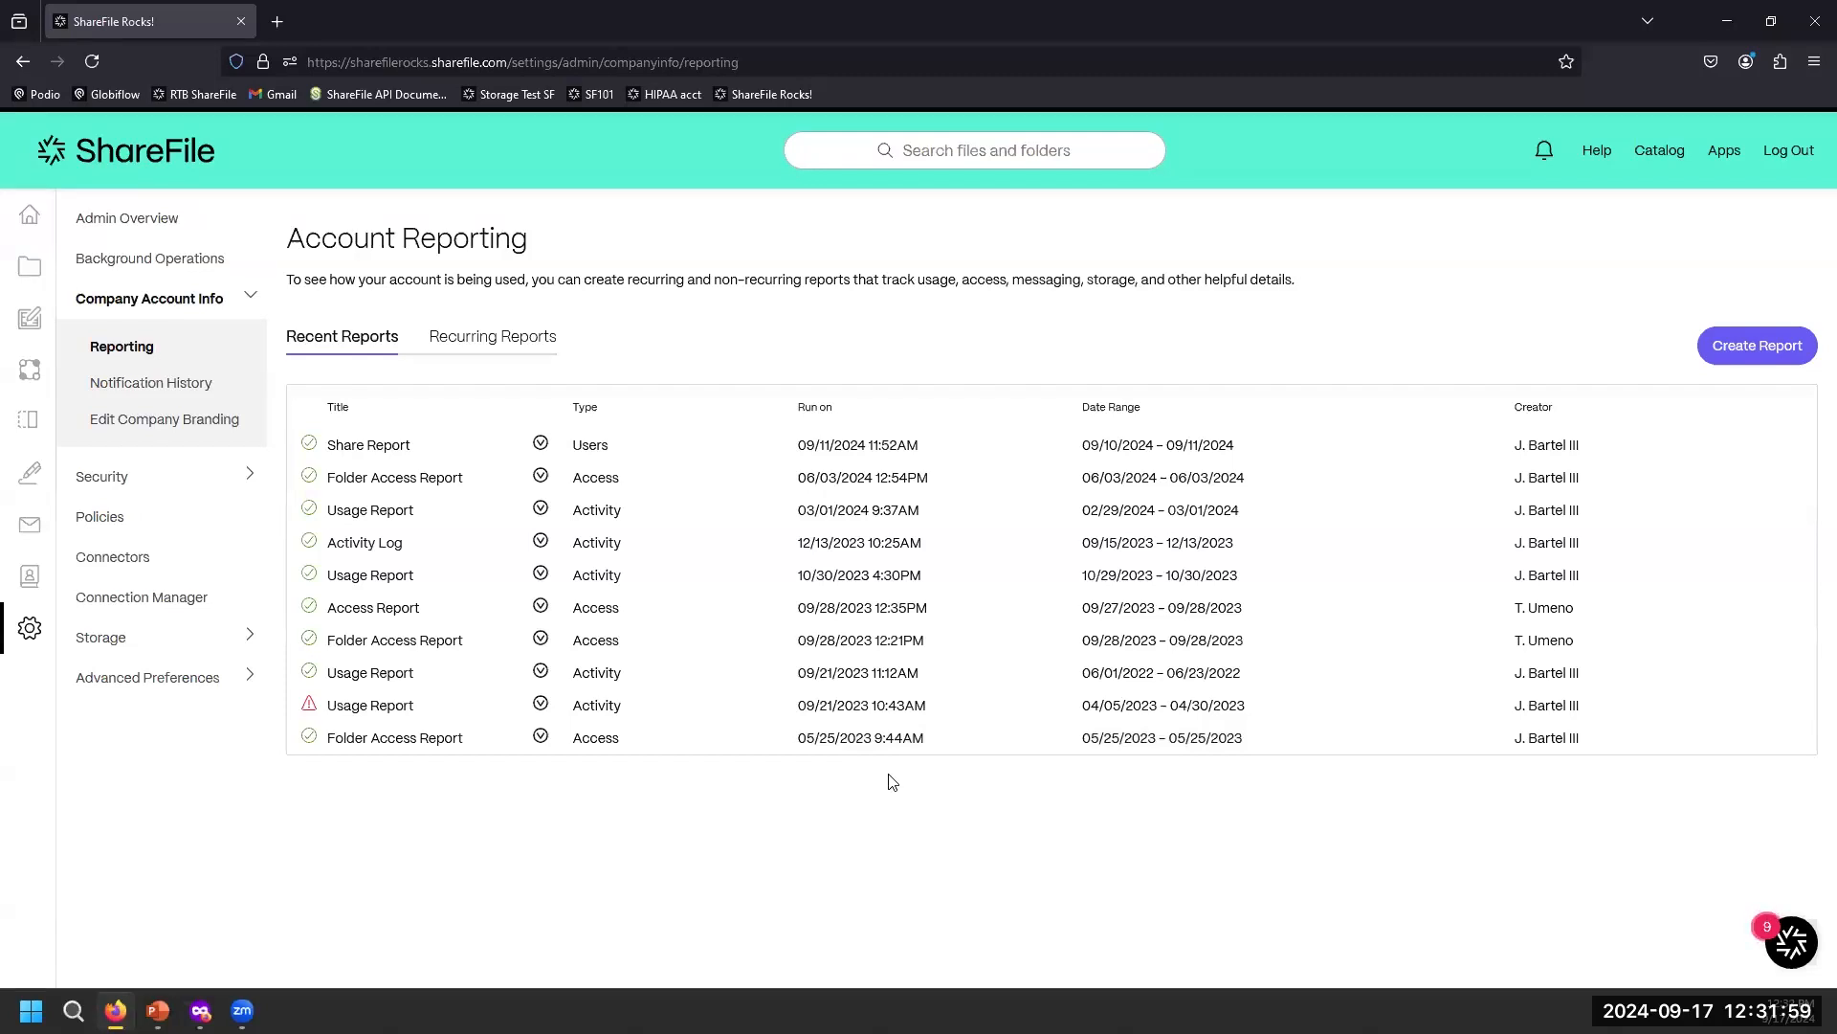
Browse the report types offered for a new report, cancel, and check the options of a recent Usage Report.
{"action": "left_click", "coordinate": [1808, 354]}
{"action": "scroll", "coordinate": [874, 511], "scroll_direction": "down", "scroll_amount": 4}
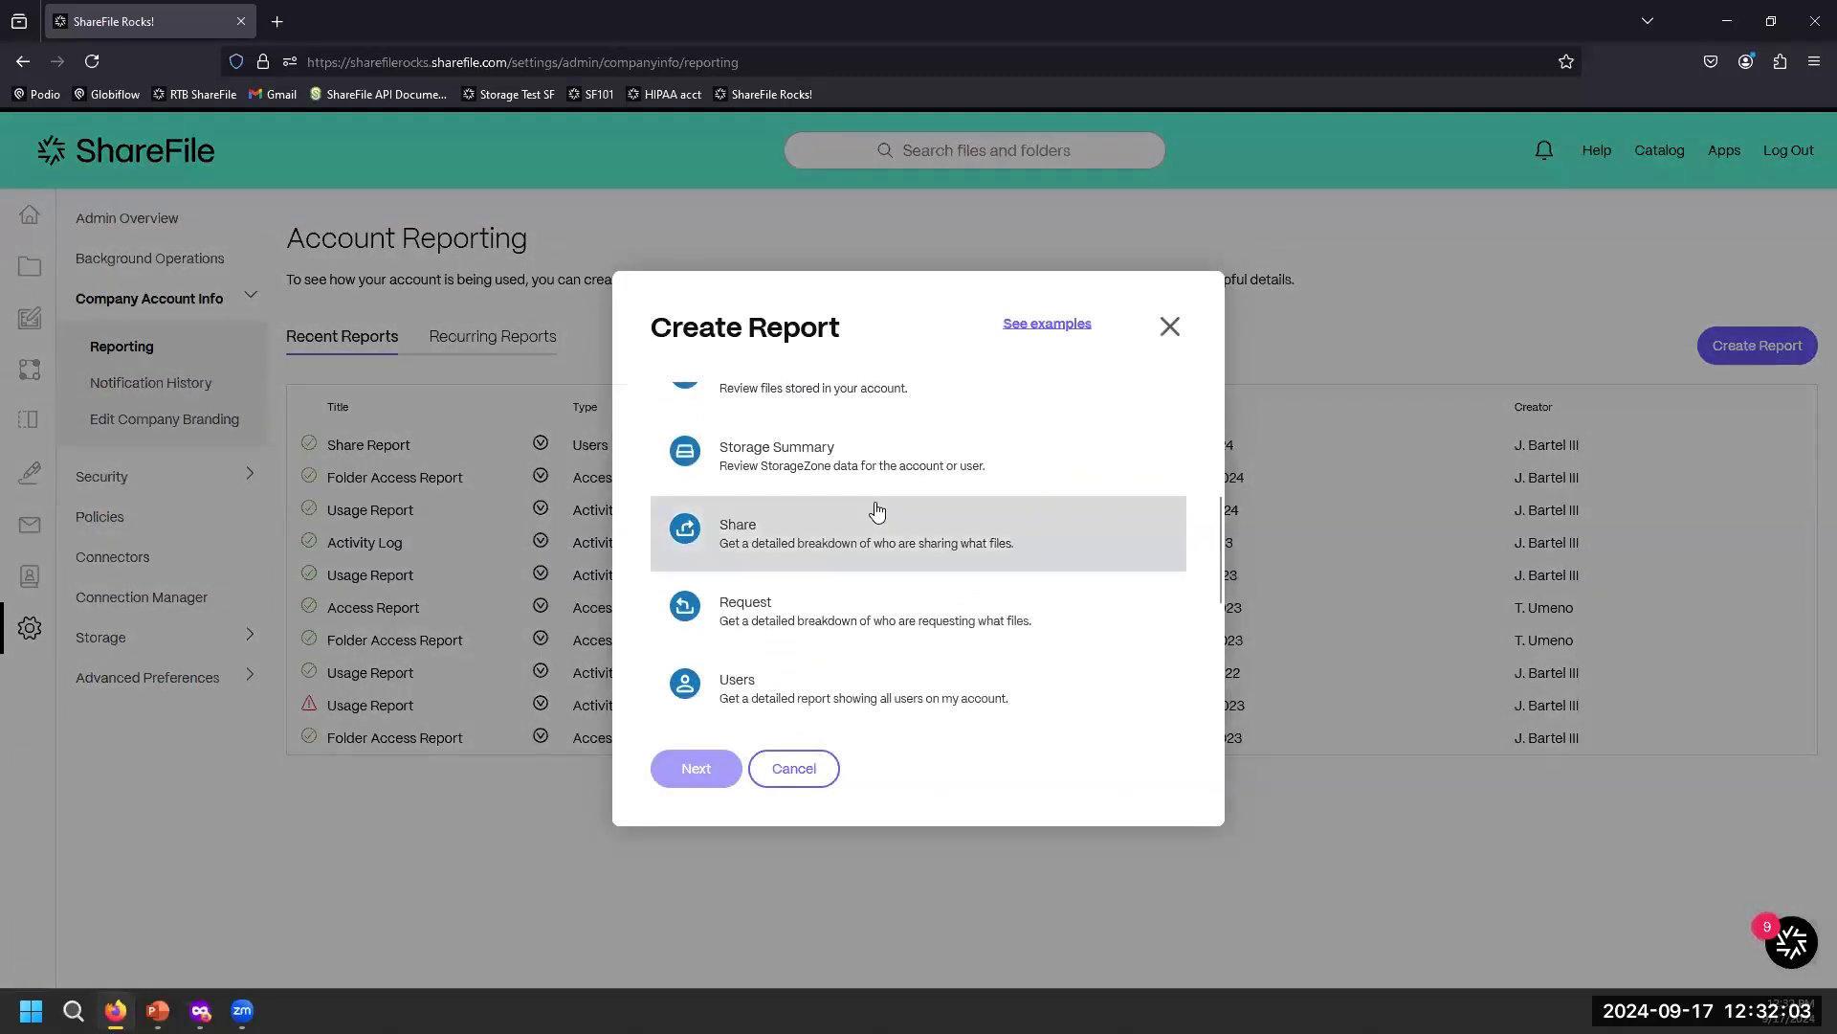
{"action": "scroll", "coordinate": [870, 509], "scroll_direction": "down", "scroll_amount": 3}
{"action": "scroll", "coordinate": [842, 464], "scroll_direction": "up", "scroll_amount": 3}
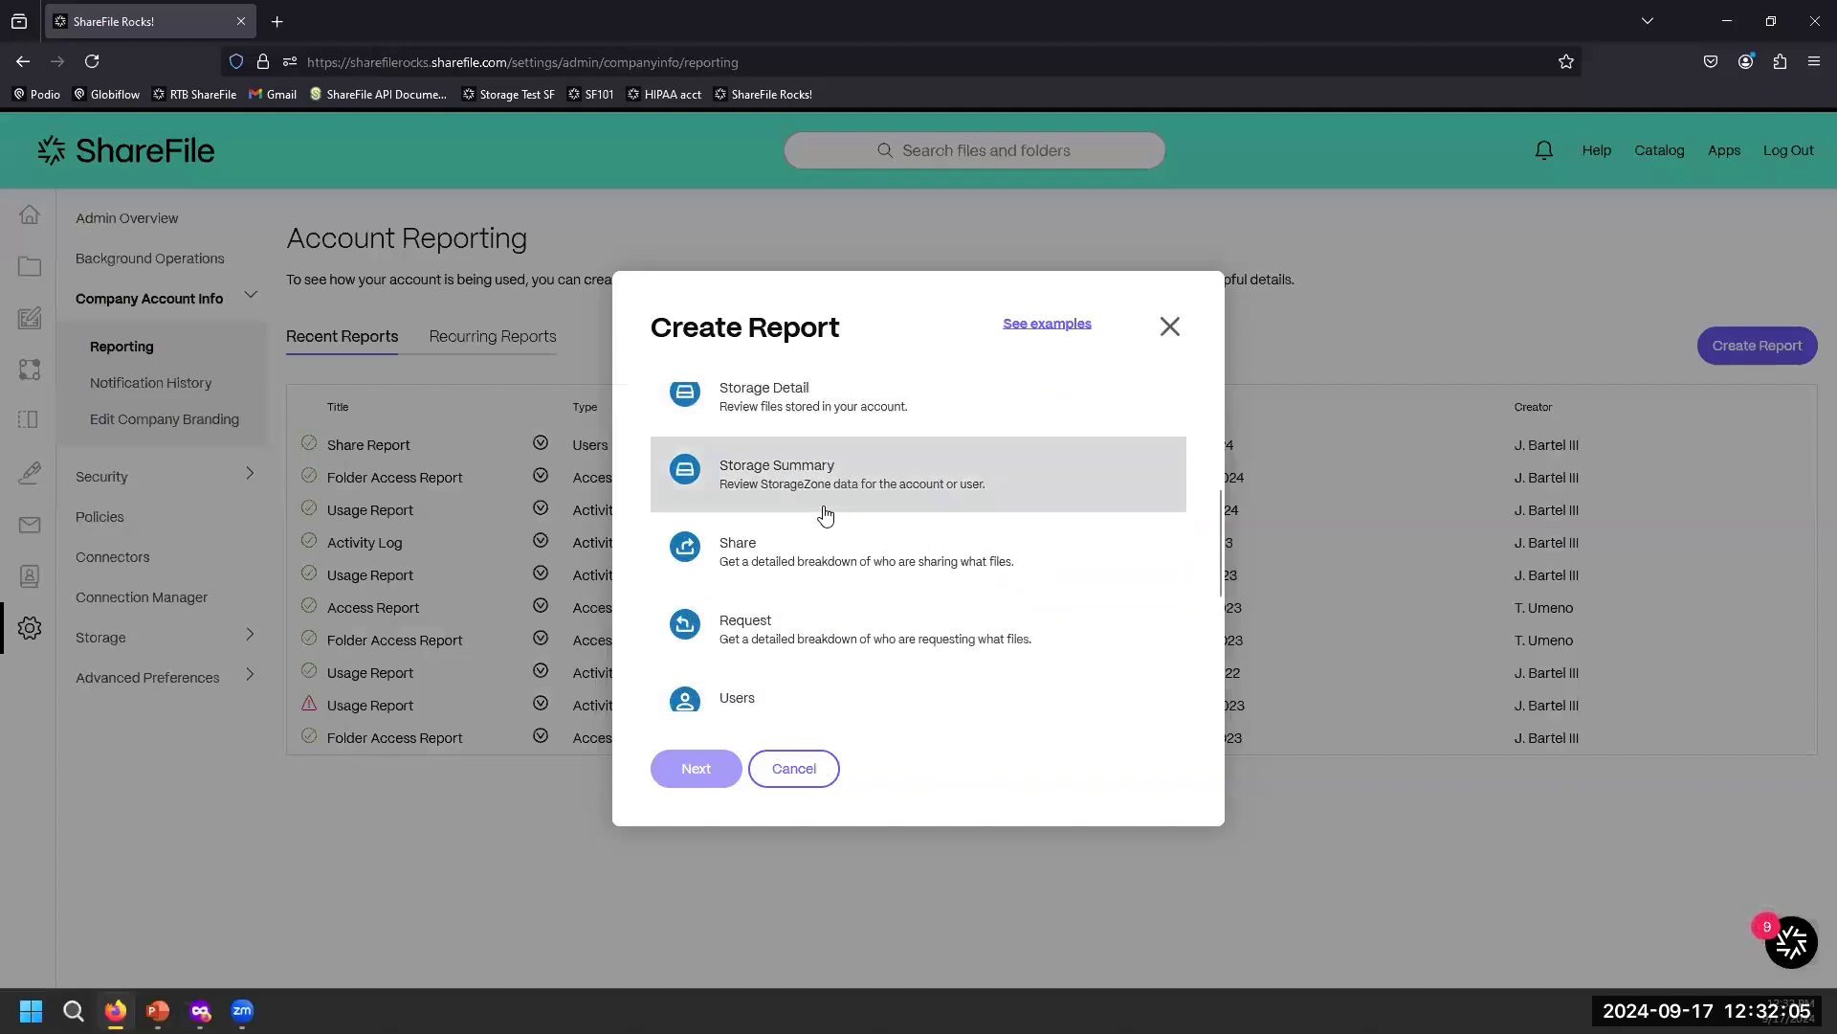
{"action": "scroll", "coordinate": [842, 498], "scroll_direction": "up", "scroll_amount": 3}
{"action": "scroll", "coordinate": [876, 559], "scroll_direction": "down", "scroll_amount": 1}
{"action": "scroll", "coordinate": [877, 560], "scroll_direction": "down", "scroll_amount": 6}
{"action": "scroll", "coordinate": [877, 561], "scroll_direction": "up", "scroll_amount": 7}
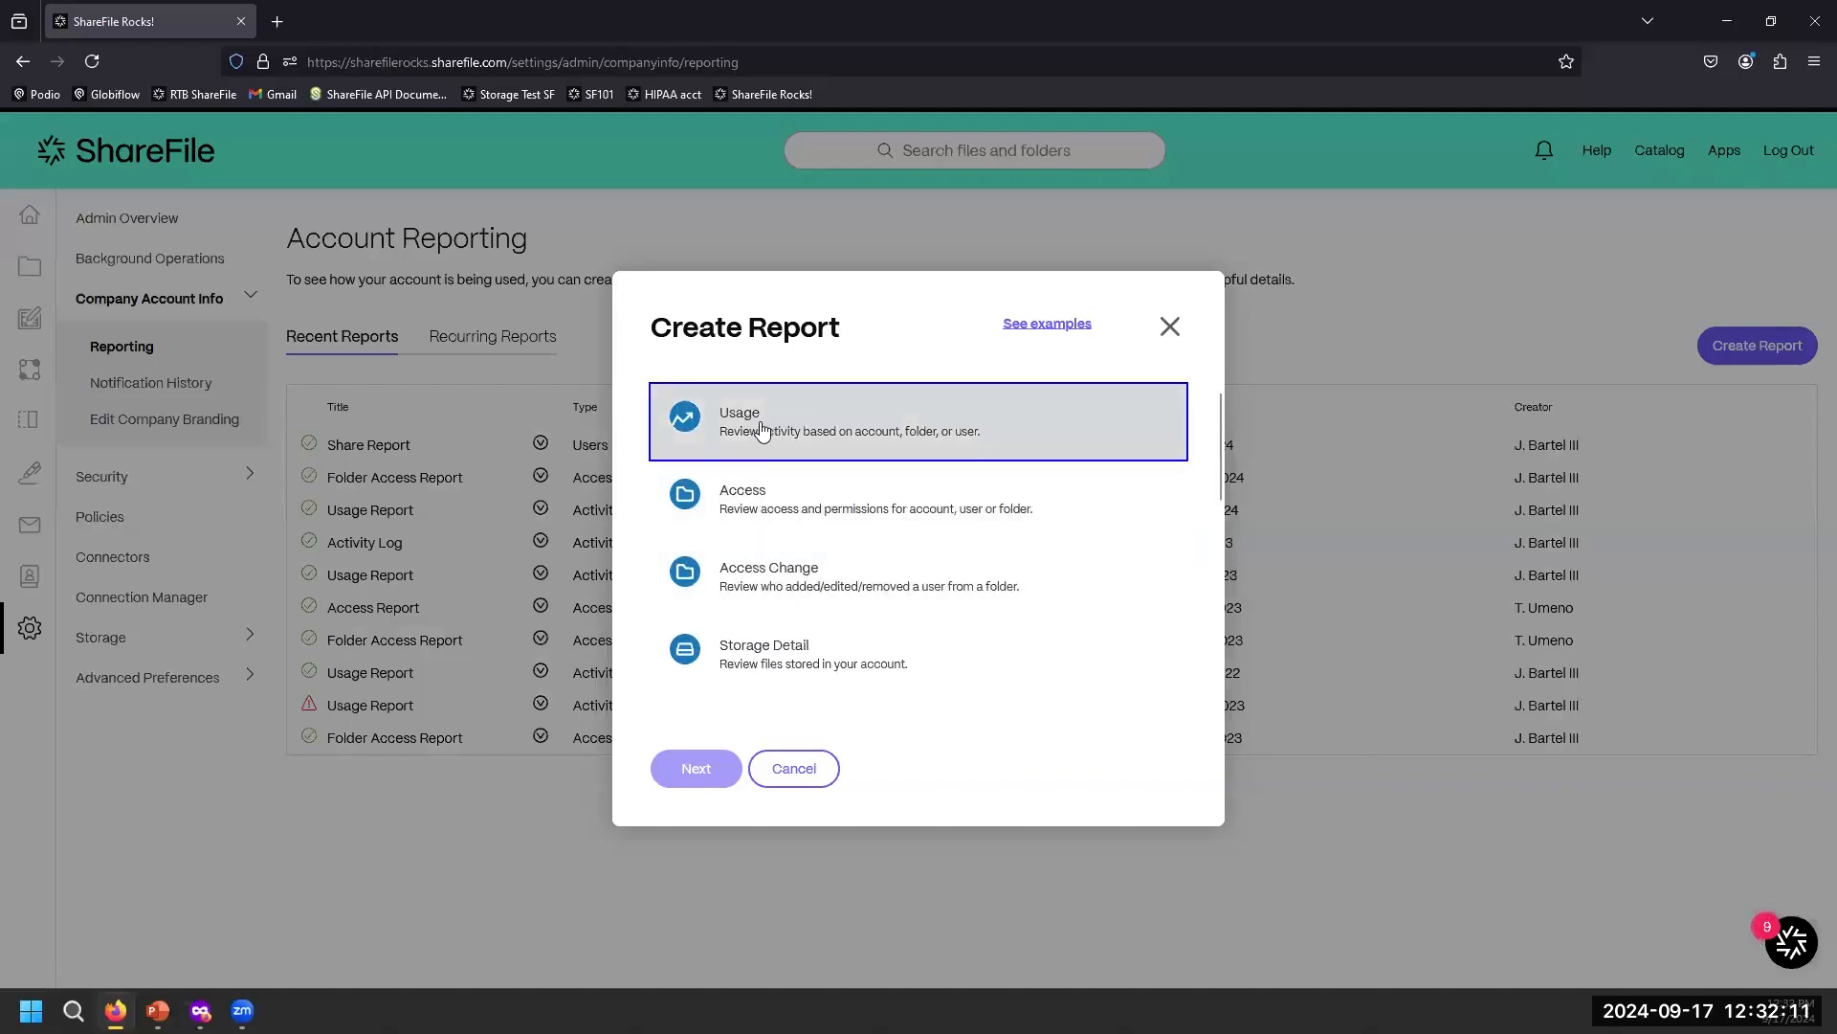
{"action": "left_click", "coordinate": [782, 773]}
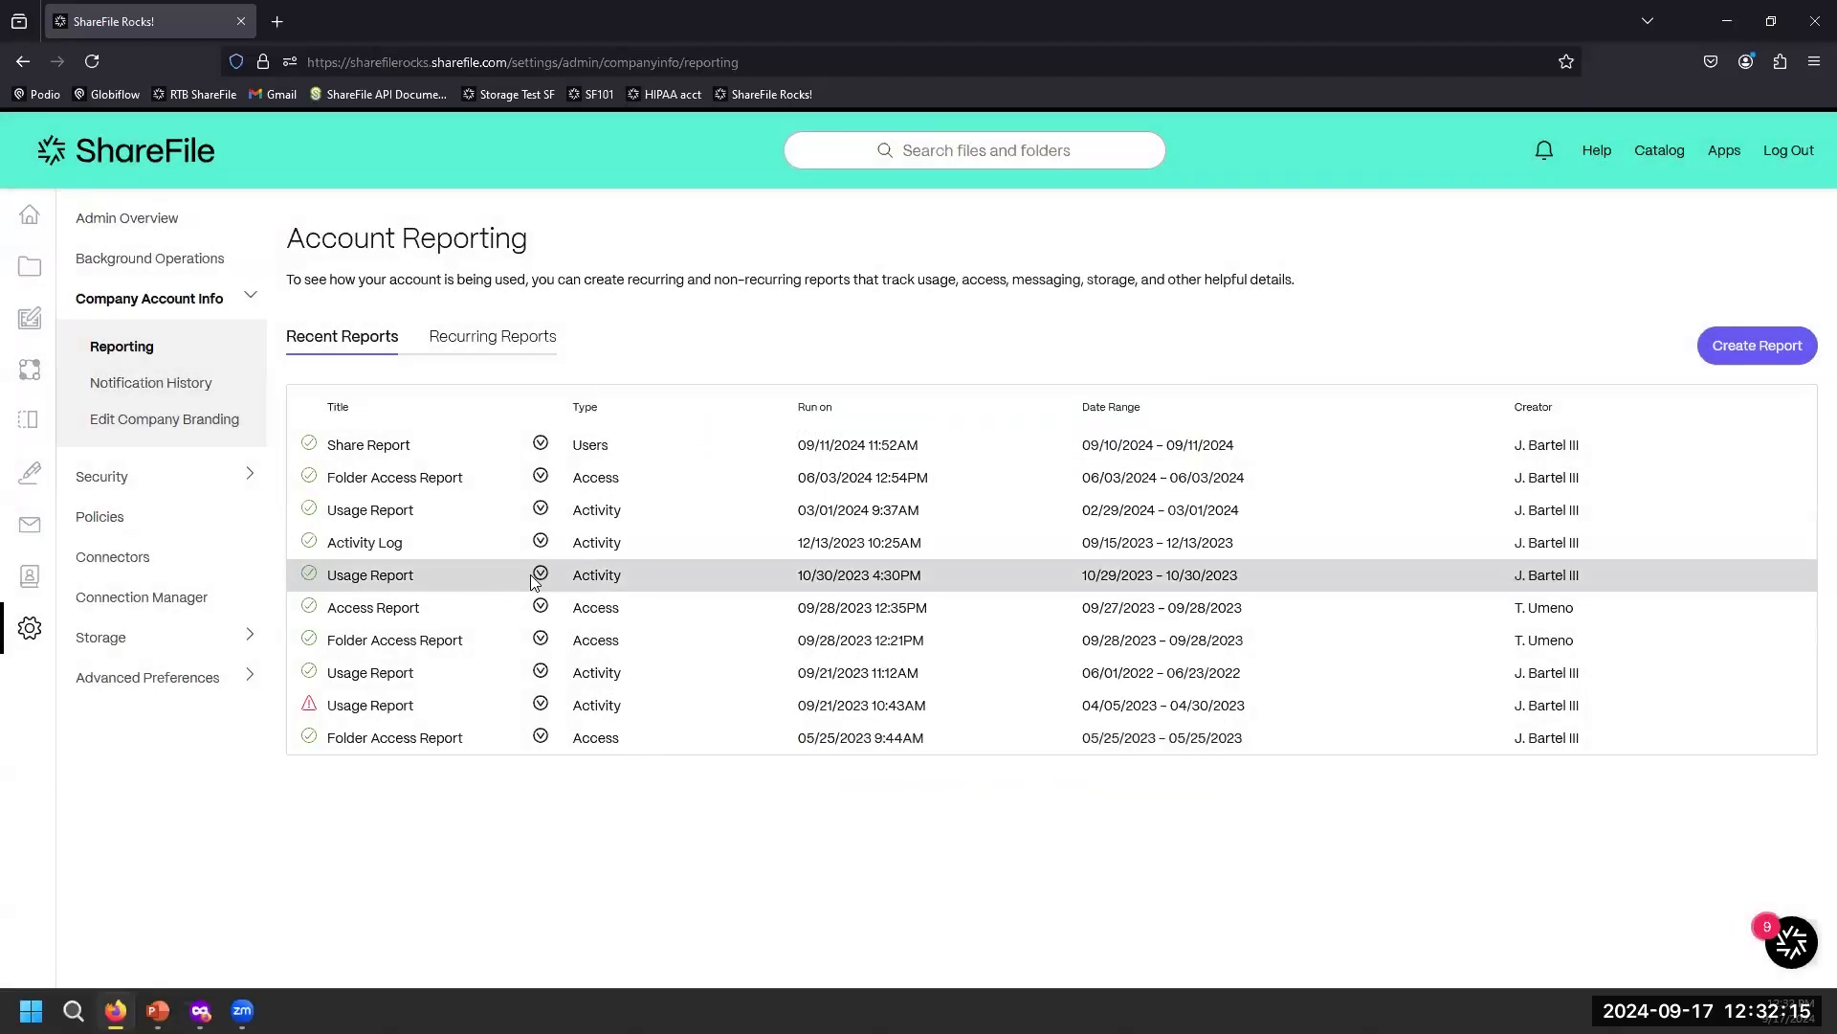
{"action": "left_click", "coordinate": [541, 575]}
{"action": "left_click", "coordinate": [550, 577]}
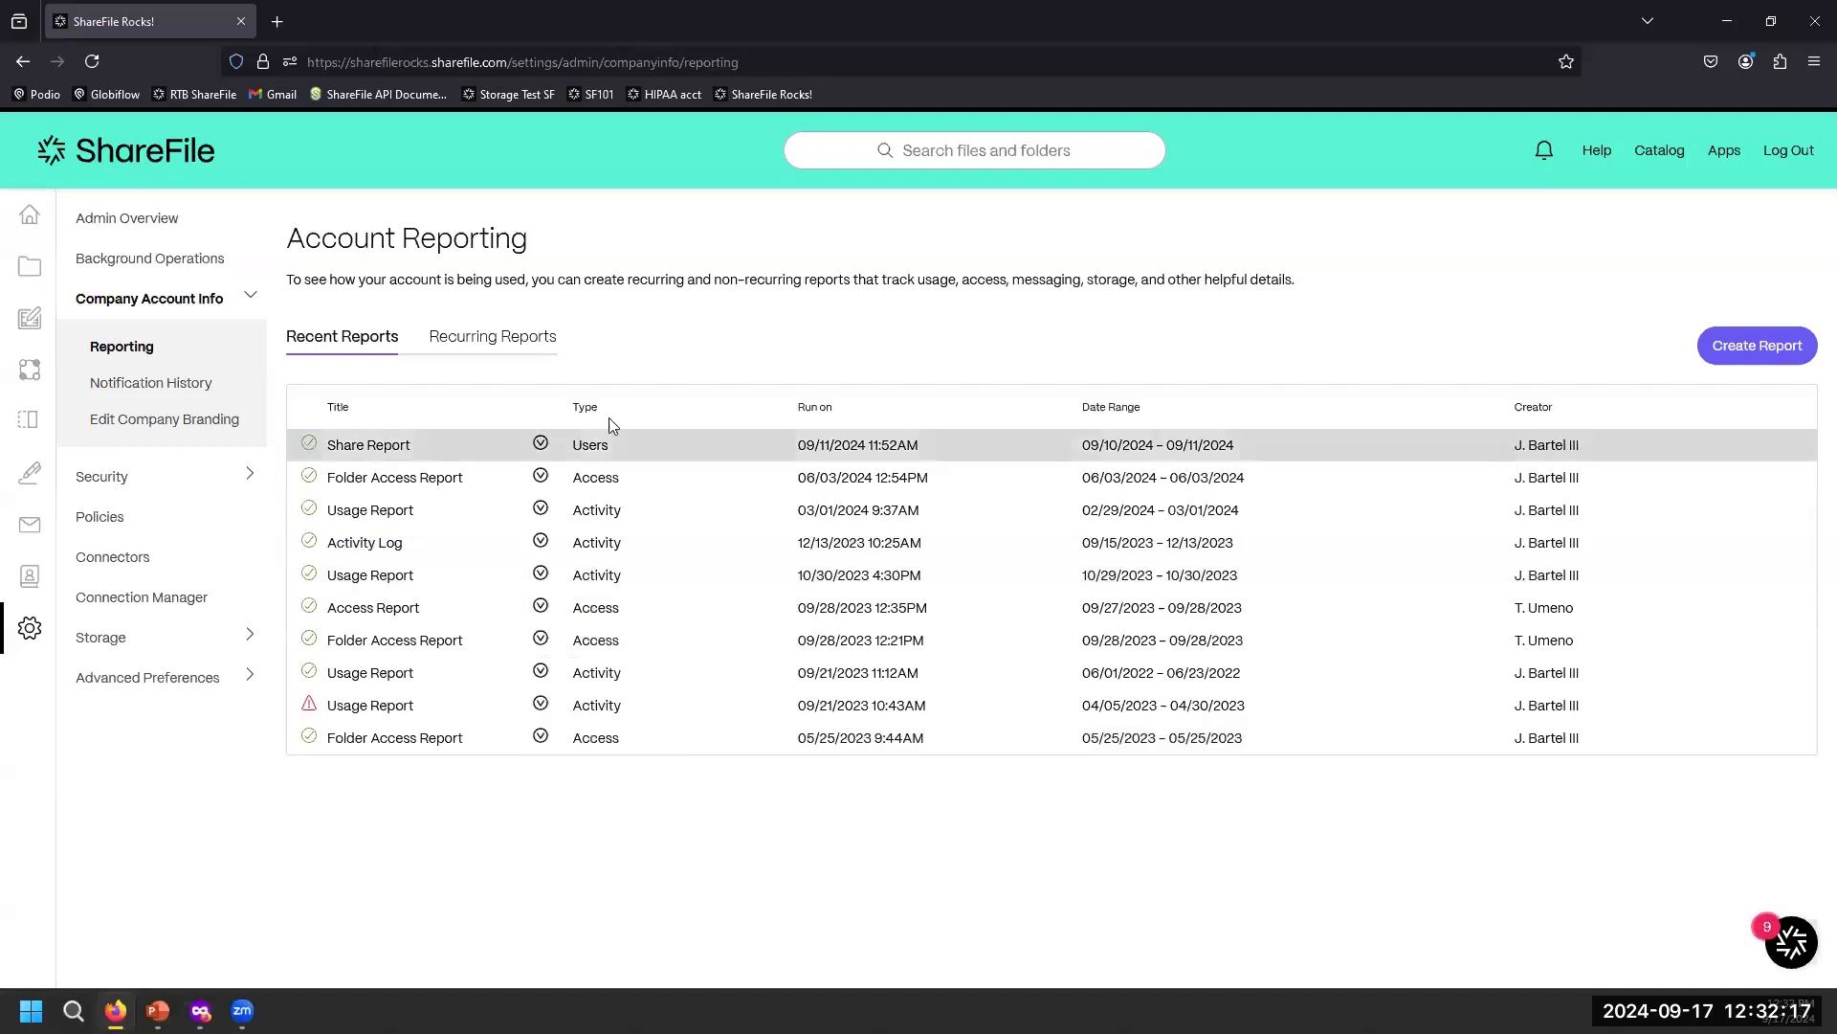
Try setting up a recurring Usage report with the range Today, and return to the report types without creating it.
{"action": "left_click", "coordinate": [1763, 342]}
{"action": "left_click", "coordinate": [769, 429]}
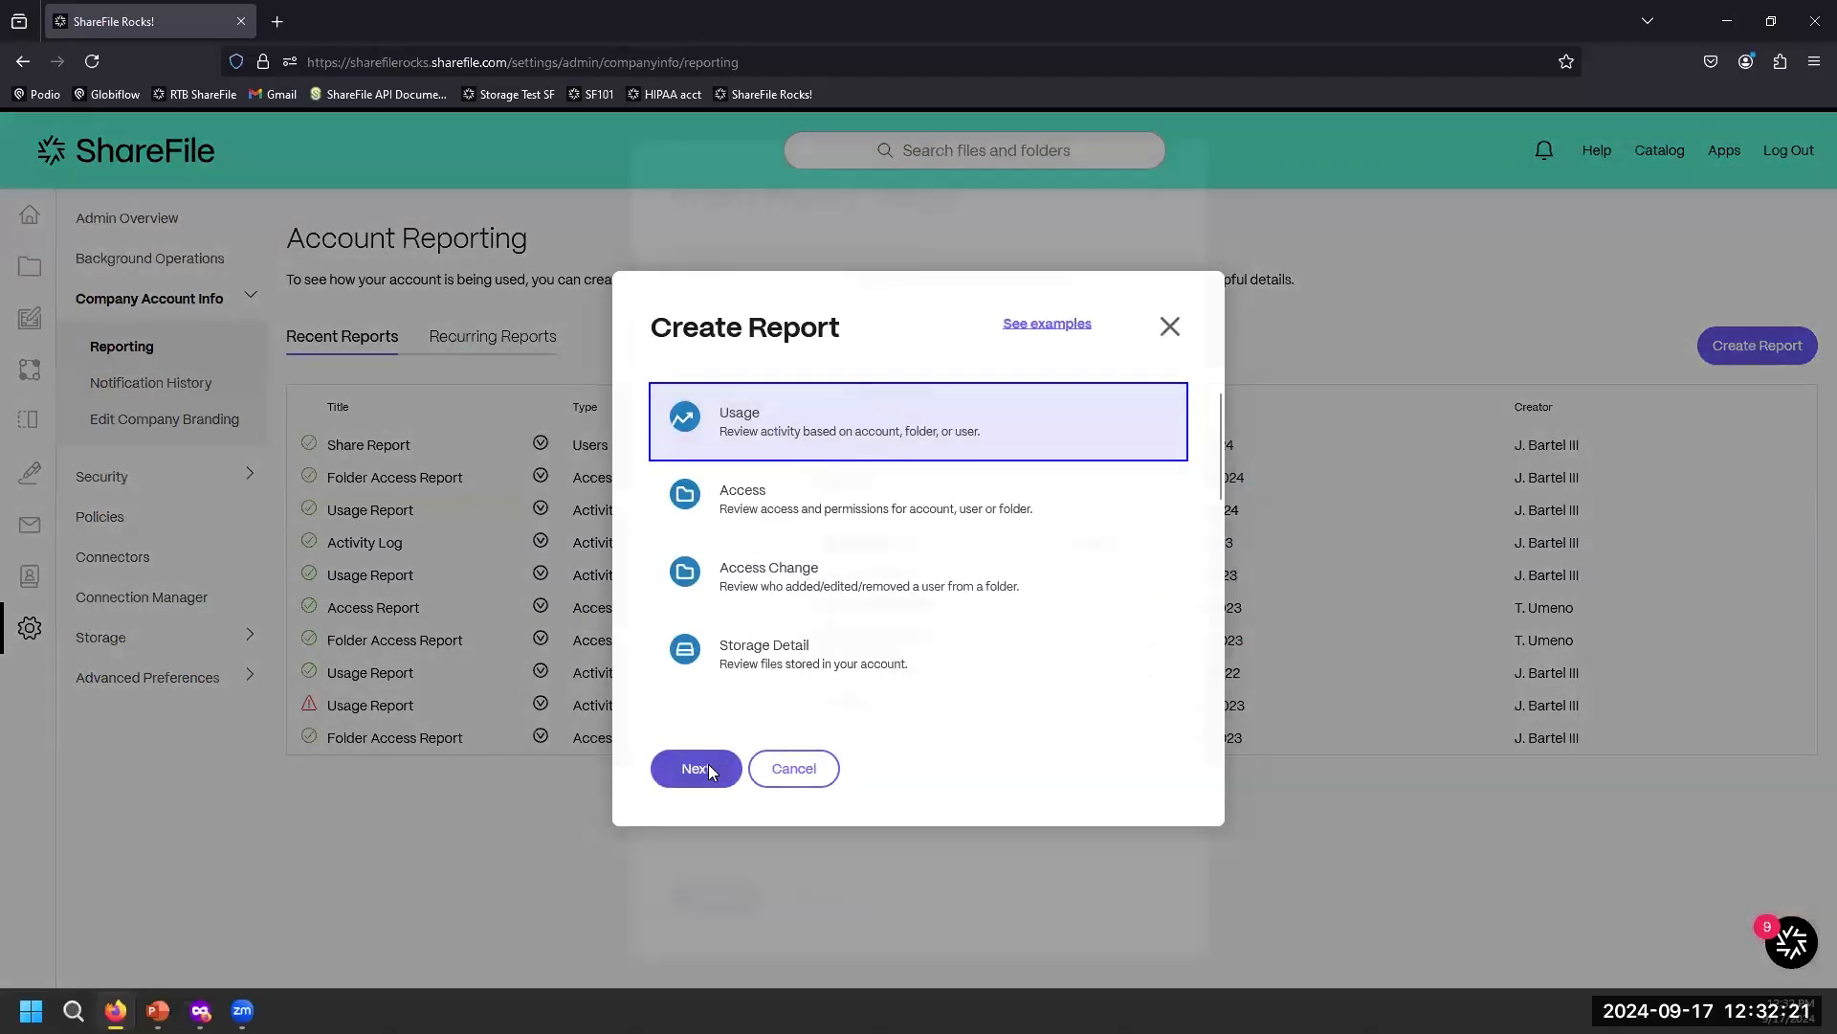
{"action": "left_click", "coordinate": [710, 765]}
{"action": "left_click", "coordinate": [895, 343]}
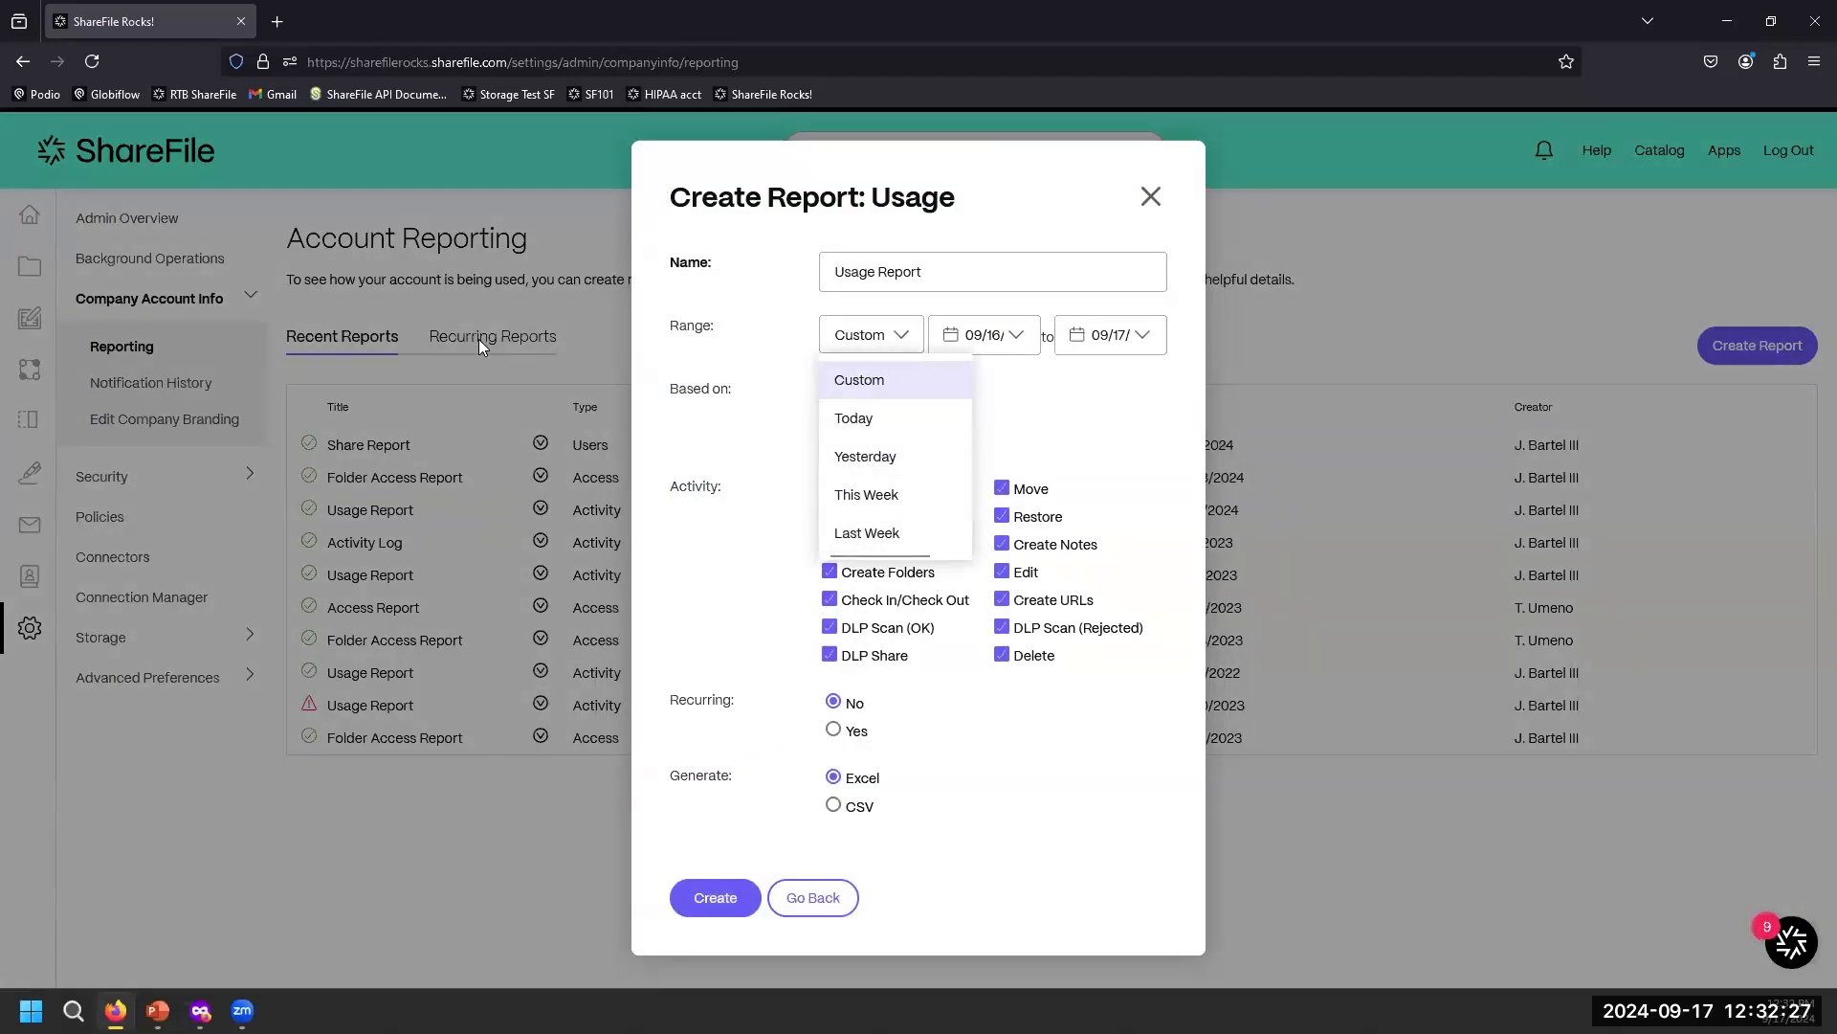
{"action": "left_click", "coordinate": [833, 730]}
{"action": "left_click", "coordinate": [884, 349]}
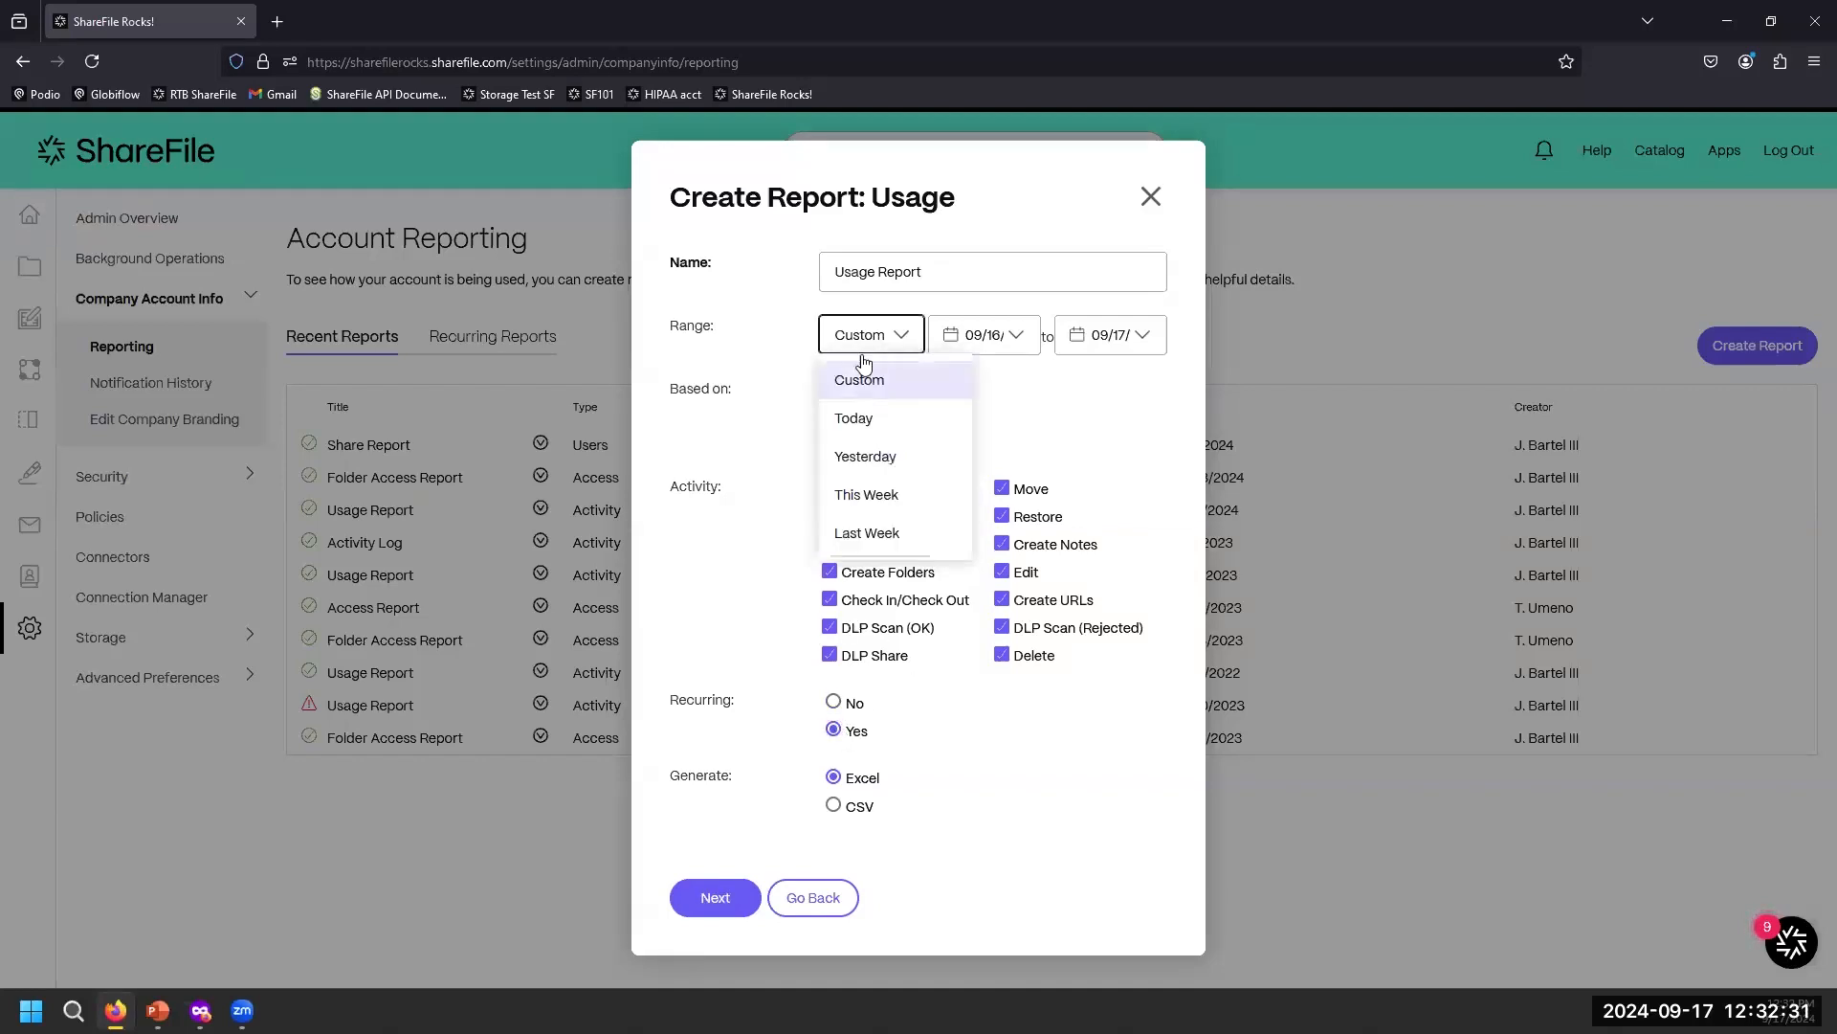
{"action": "left_click", "coordinate": [847, 421]}
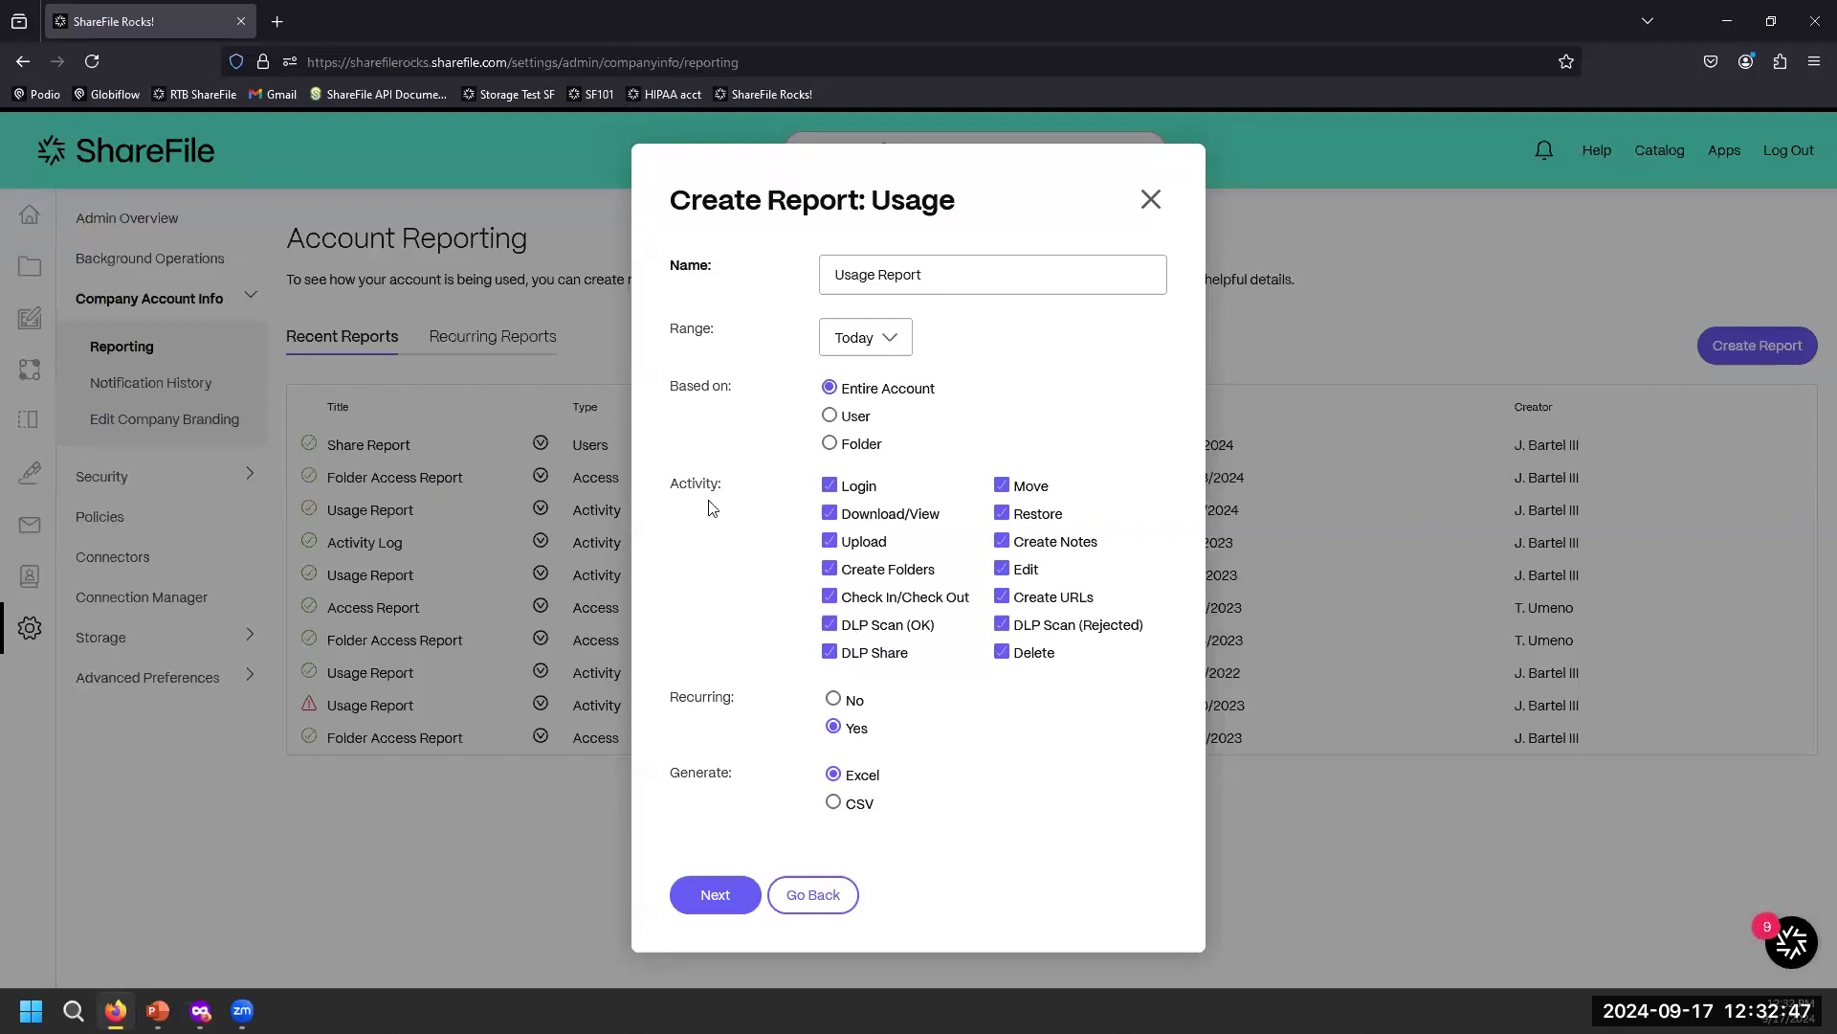
{"action": "left_click", "coordinate": [816, 895]}
Look through the report types from Usage to Bandwidth Summary and close the report creation dialog.
{"action": "scroll", "coordinate": [940, 565], "scroll_direction": "down", "scroll_amount": 3}
{"action": "scroll", "coordinate": [940, 564], "scroll_direction": "up", "scroll_amount": 2}
{"action": "scroll", "coordinate": [943, 561], "scroll_direction": "down", "scroll_amount": 1}
{"action": "scroll", "coordinate": [899, 559], "scroll_direction": "down", "scroll_amount": 2}
{"action": "scroll", "coordinate": [862, 588], "scroll_direction": "up", "scroll_amount": 1}
{"action": "scroll", "coordinate": [829, 574], "scroll_direction": "down", "scroll_amount": 2}
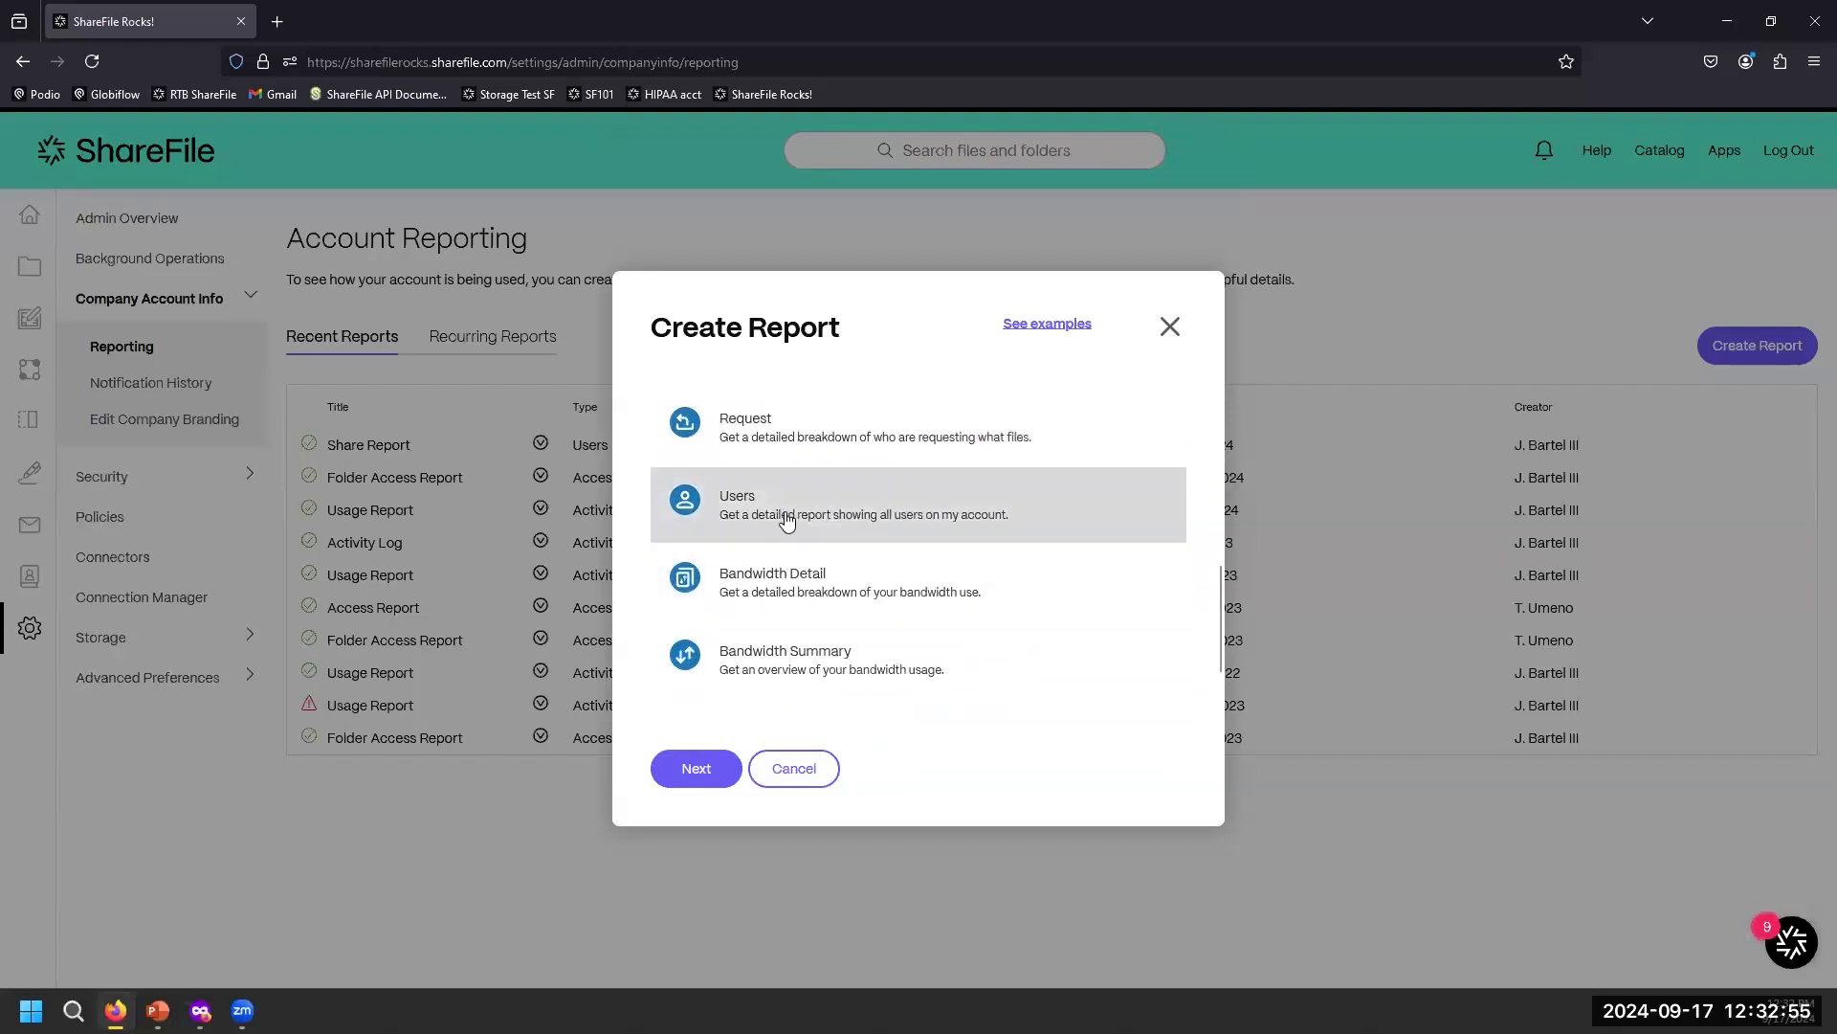
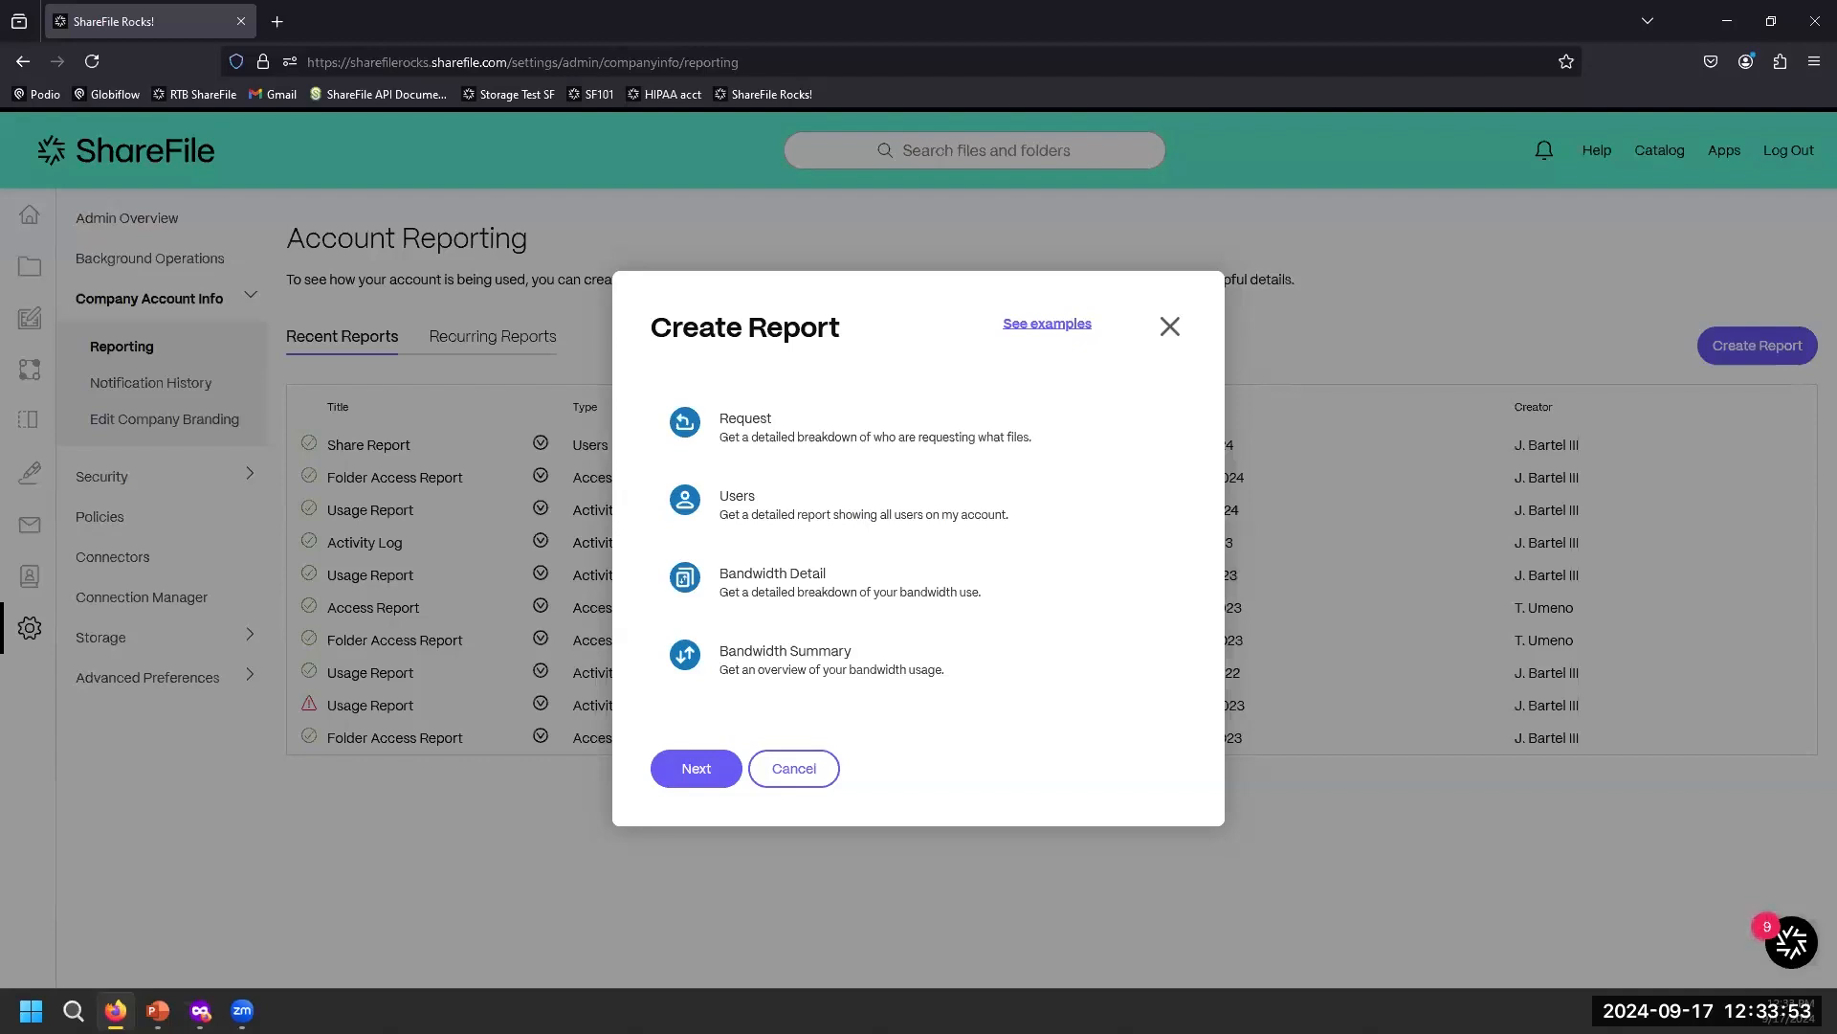
{"action": "scroll", "coordinate": [1145, 476], "scroll_direction": "up", "scroll_amount": 5}
{"action": "left_click", "coordinate": [1169, 328]}
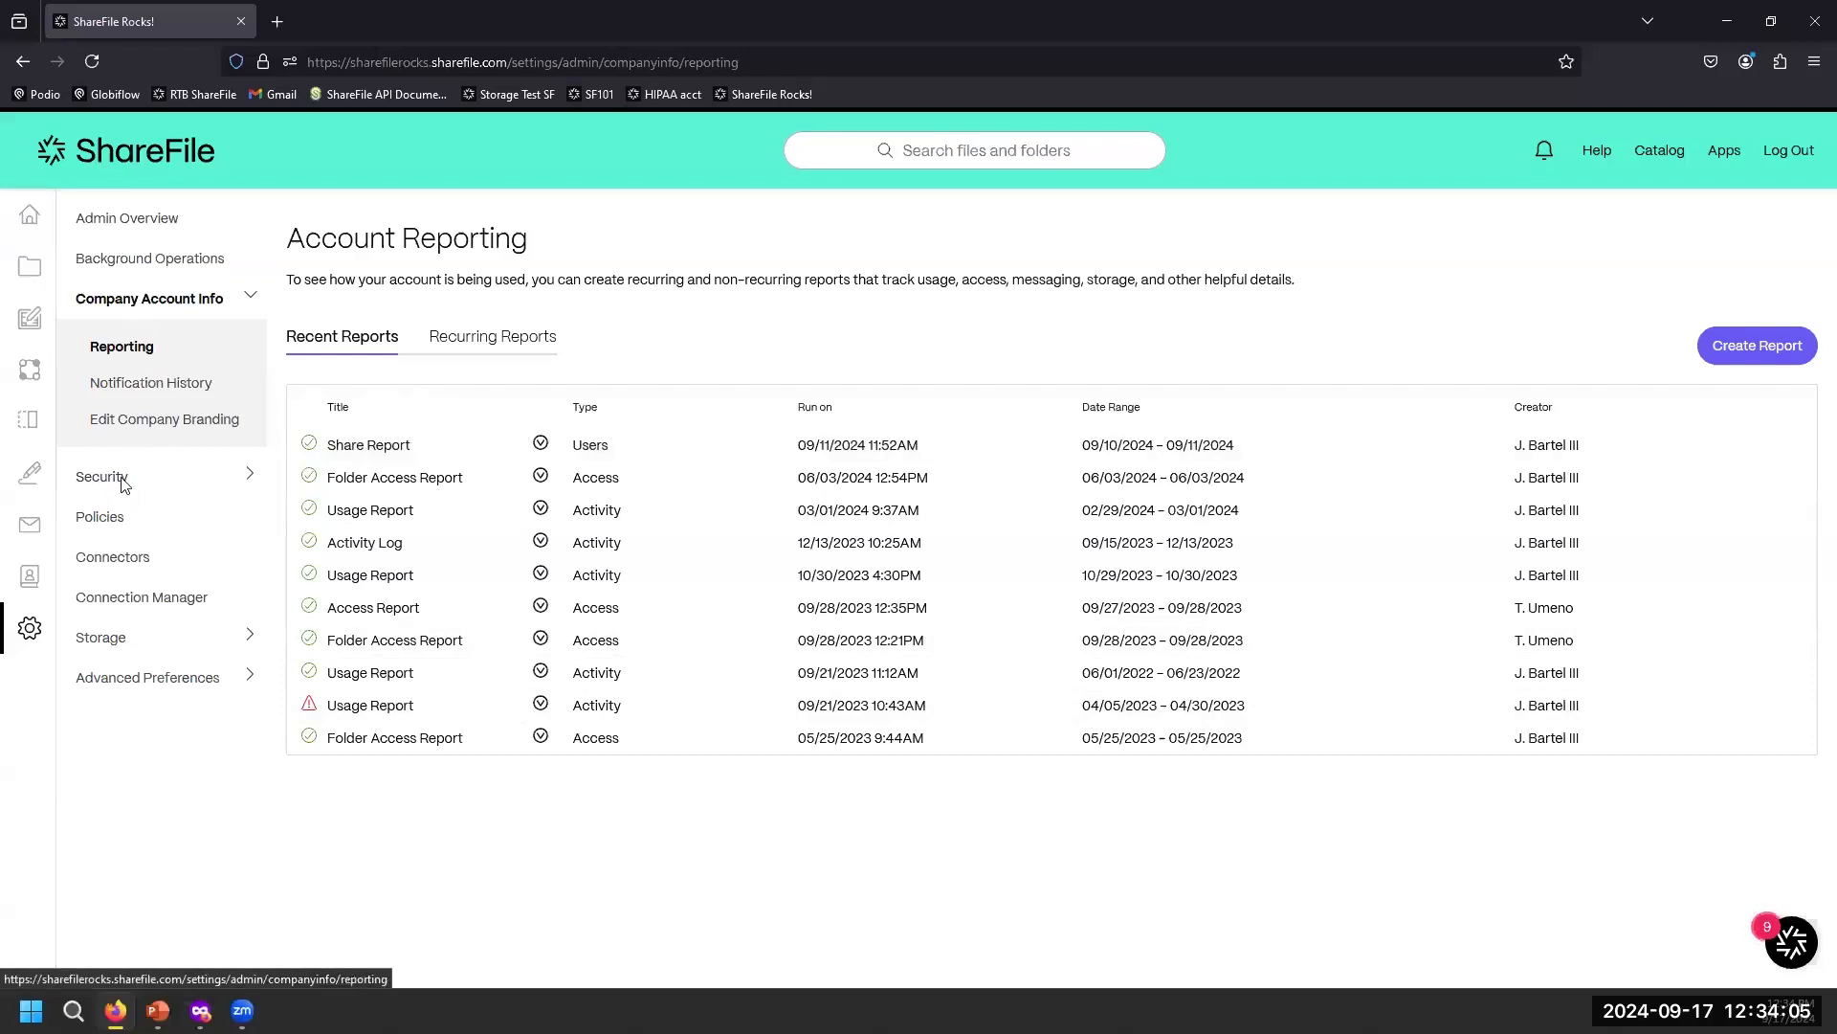
View the Email Settings and the AI Settings in Advanced Preferences.
{"action": "left_click", "coordinate": [121, 680]}
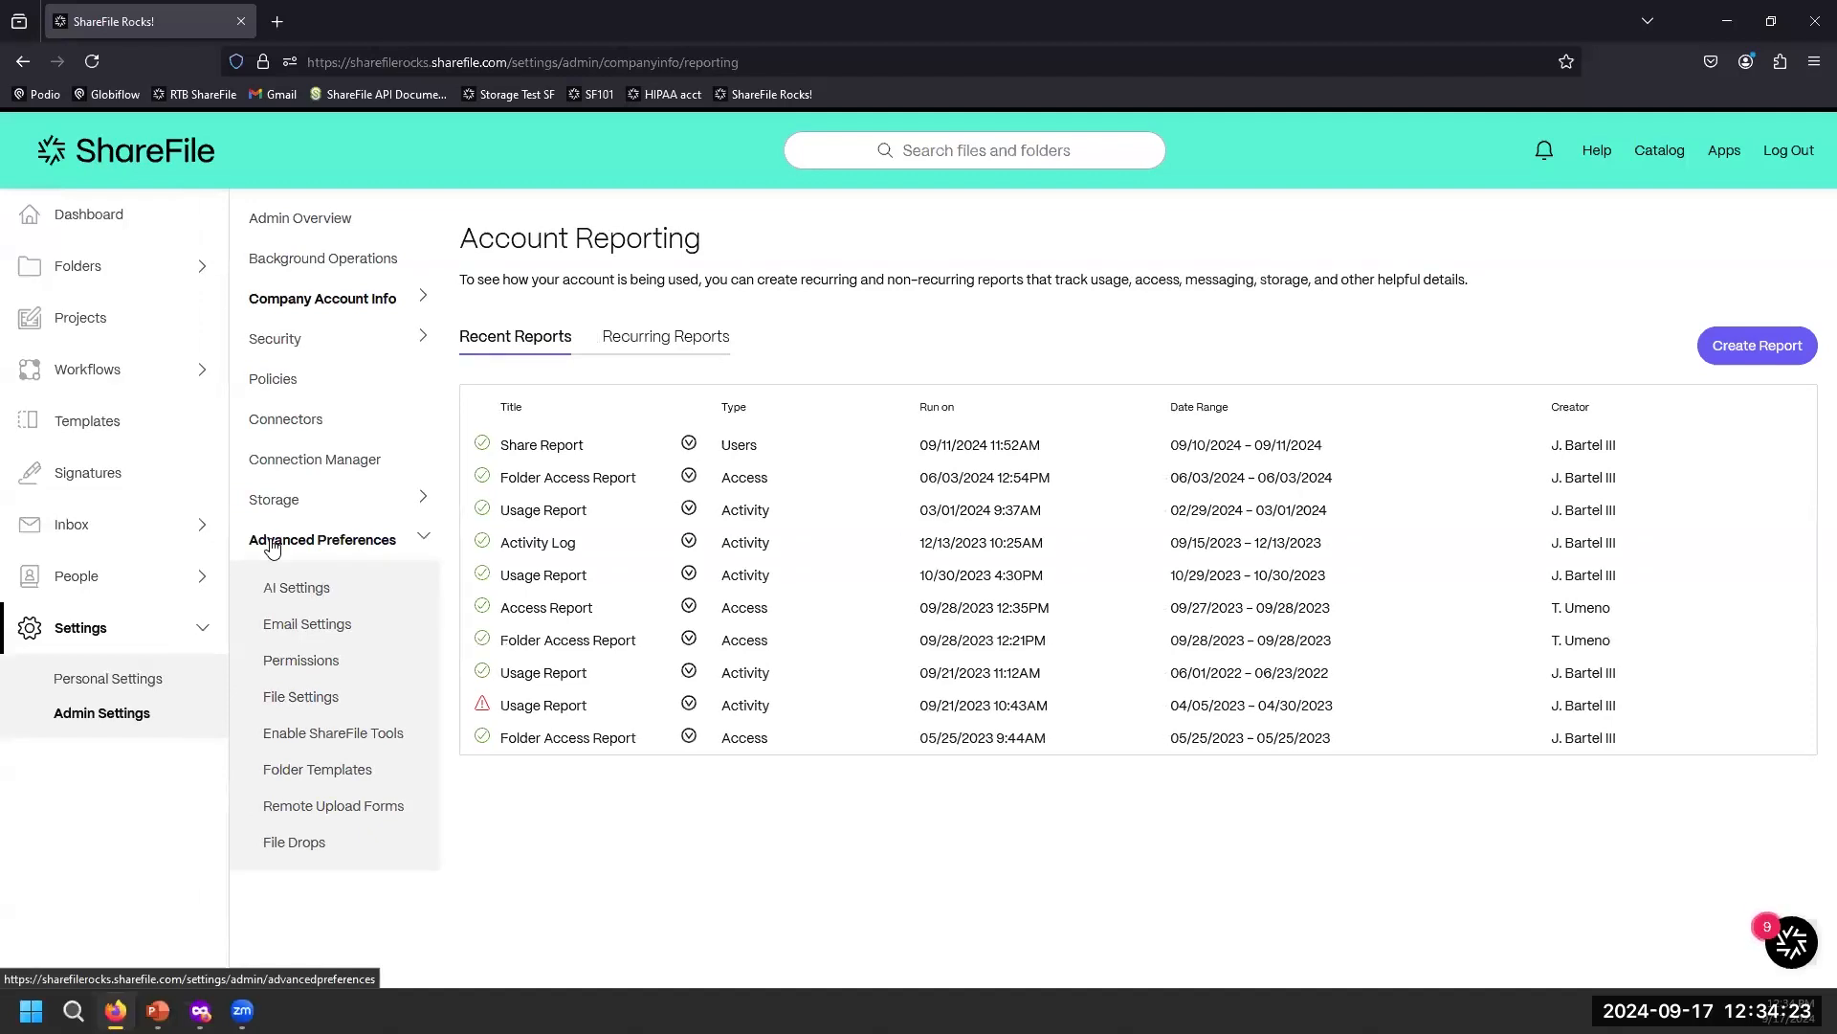
{"action": "left_click", "coordinate": [284, 632]}
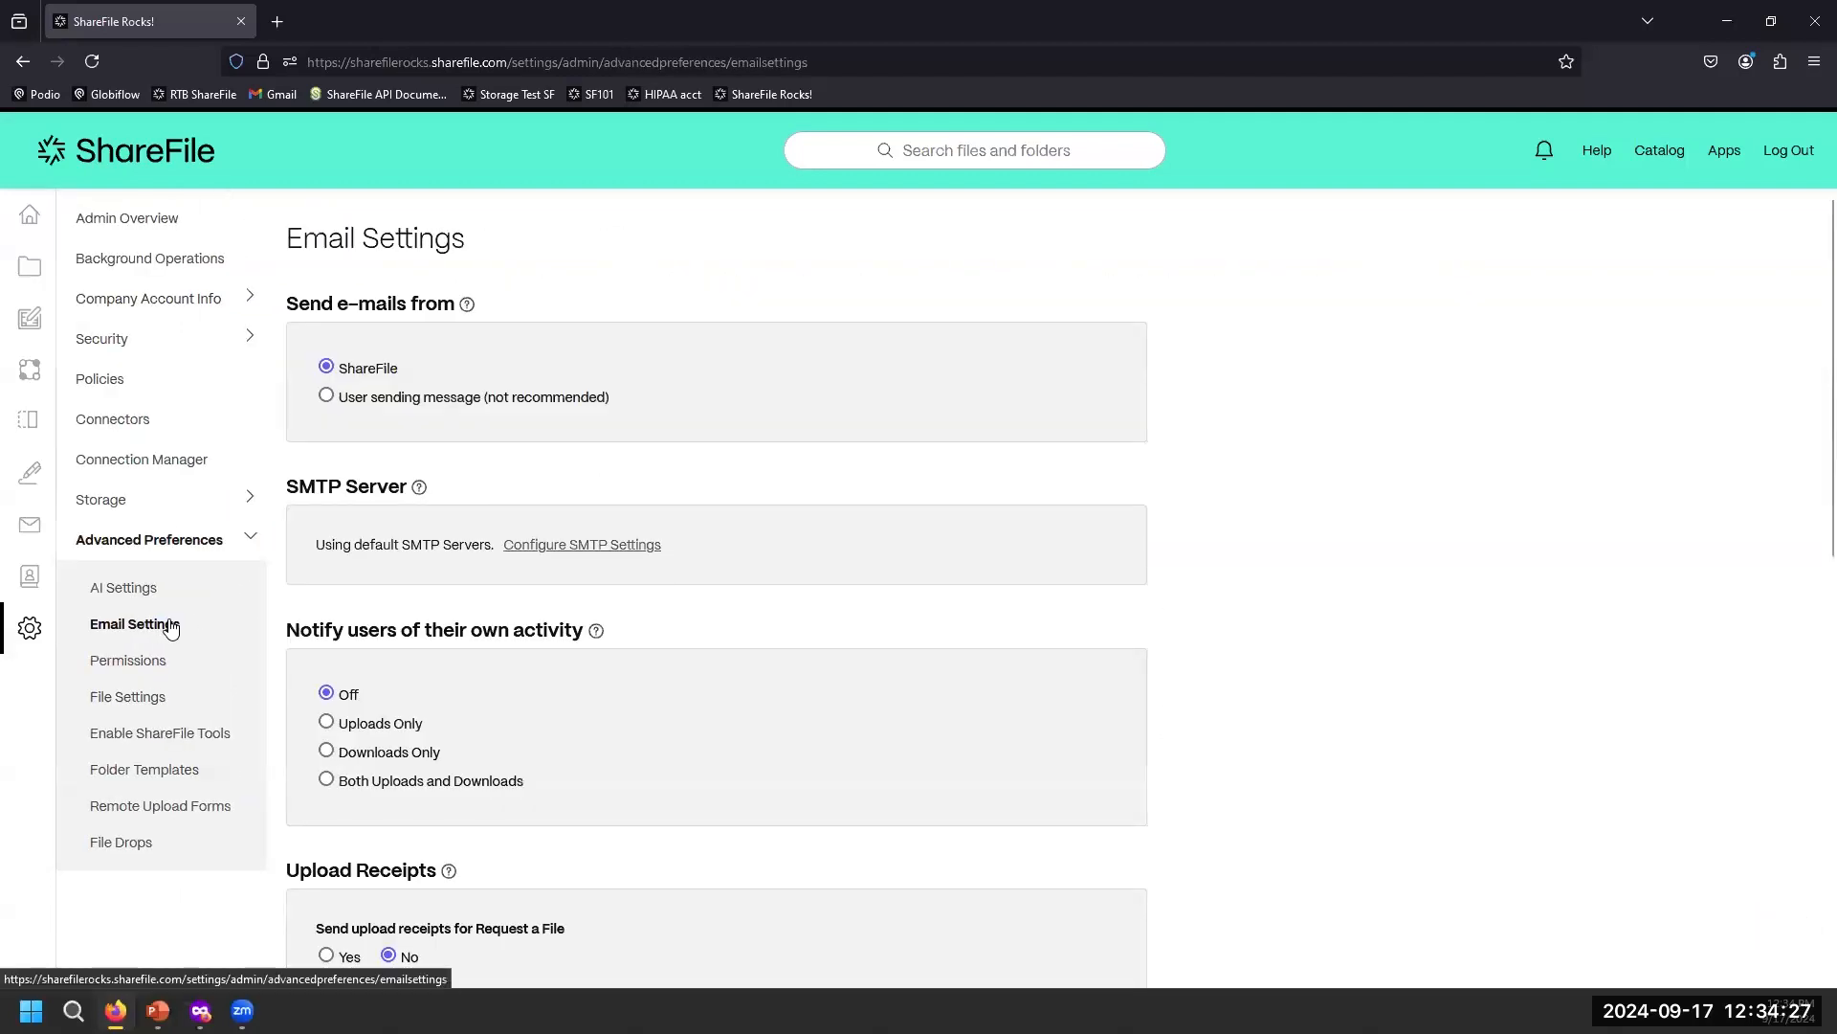
{"action": "left_click", "coordinate": [121, 590]}
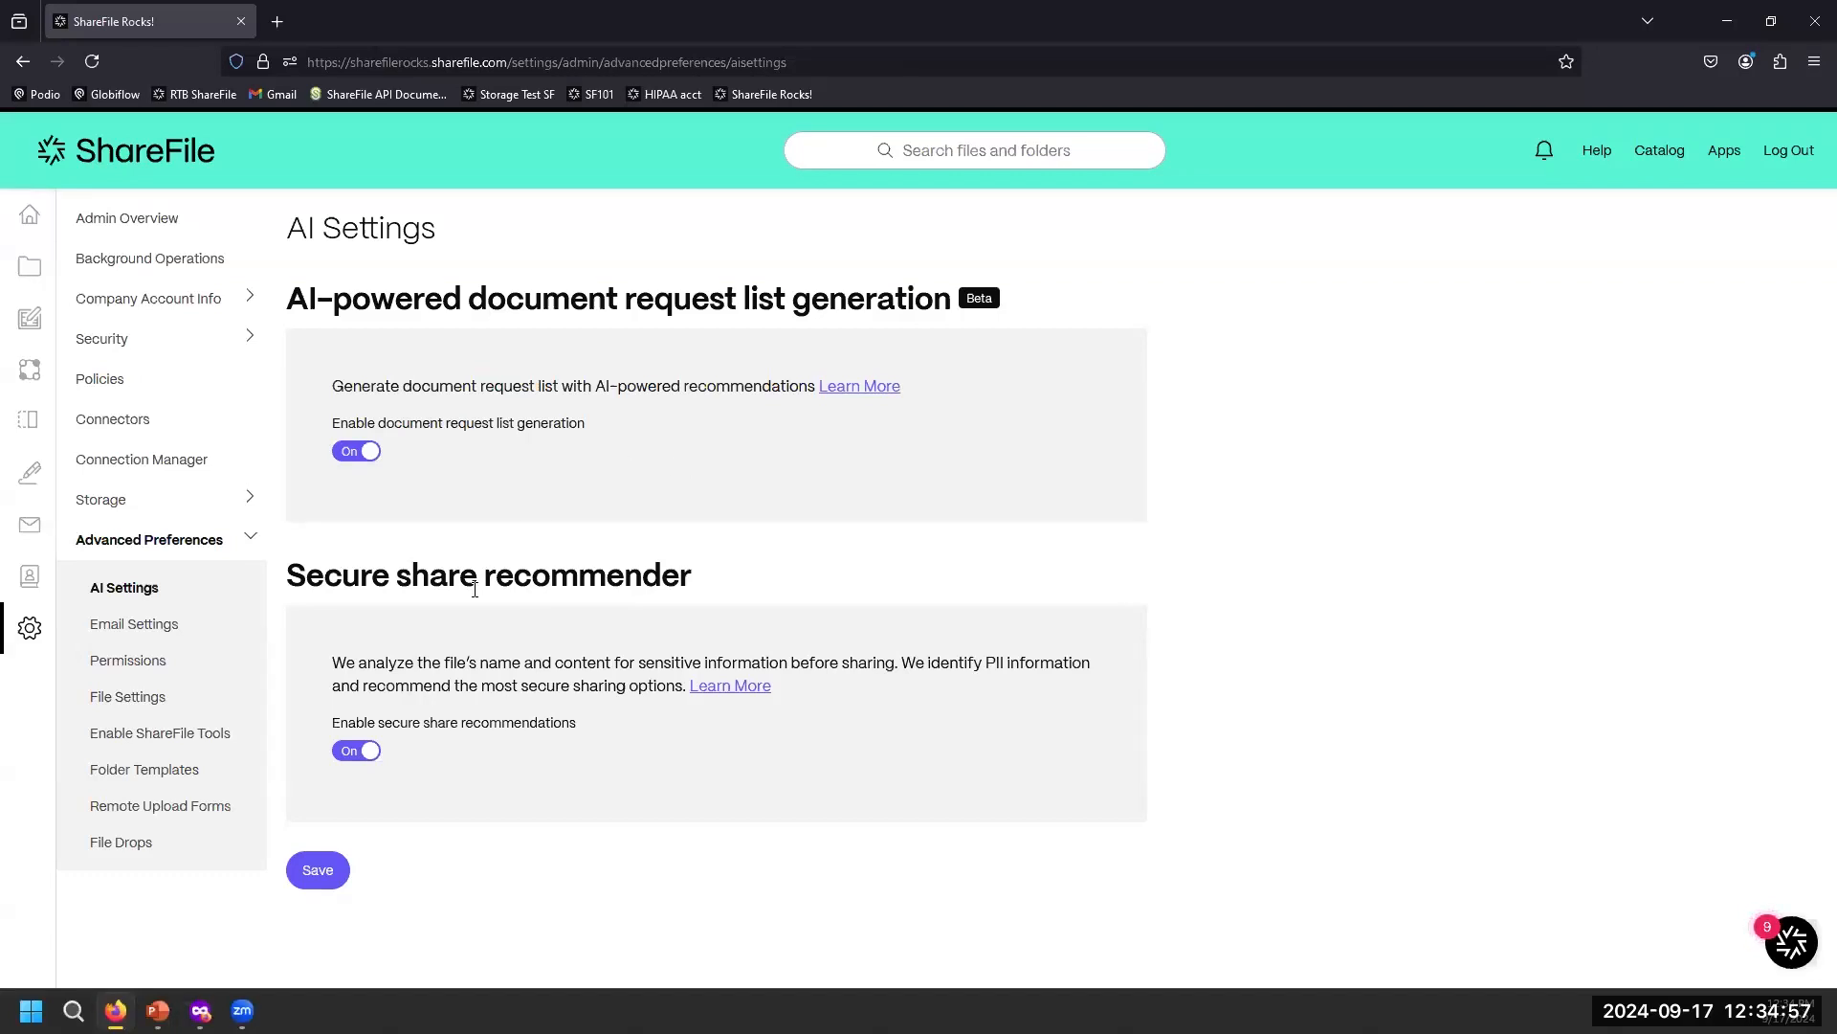
Review the Login & Security Policy and examine its Auto-Remediation scenarios.
{"action": "left_click", "coordinate": [121, 352]}
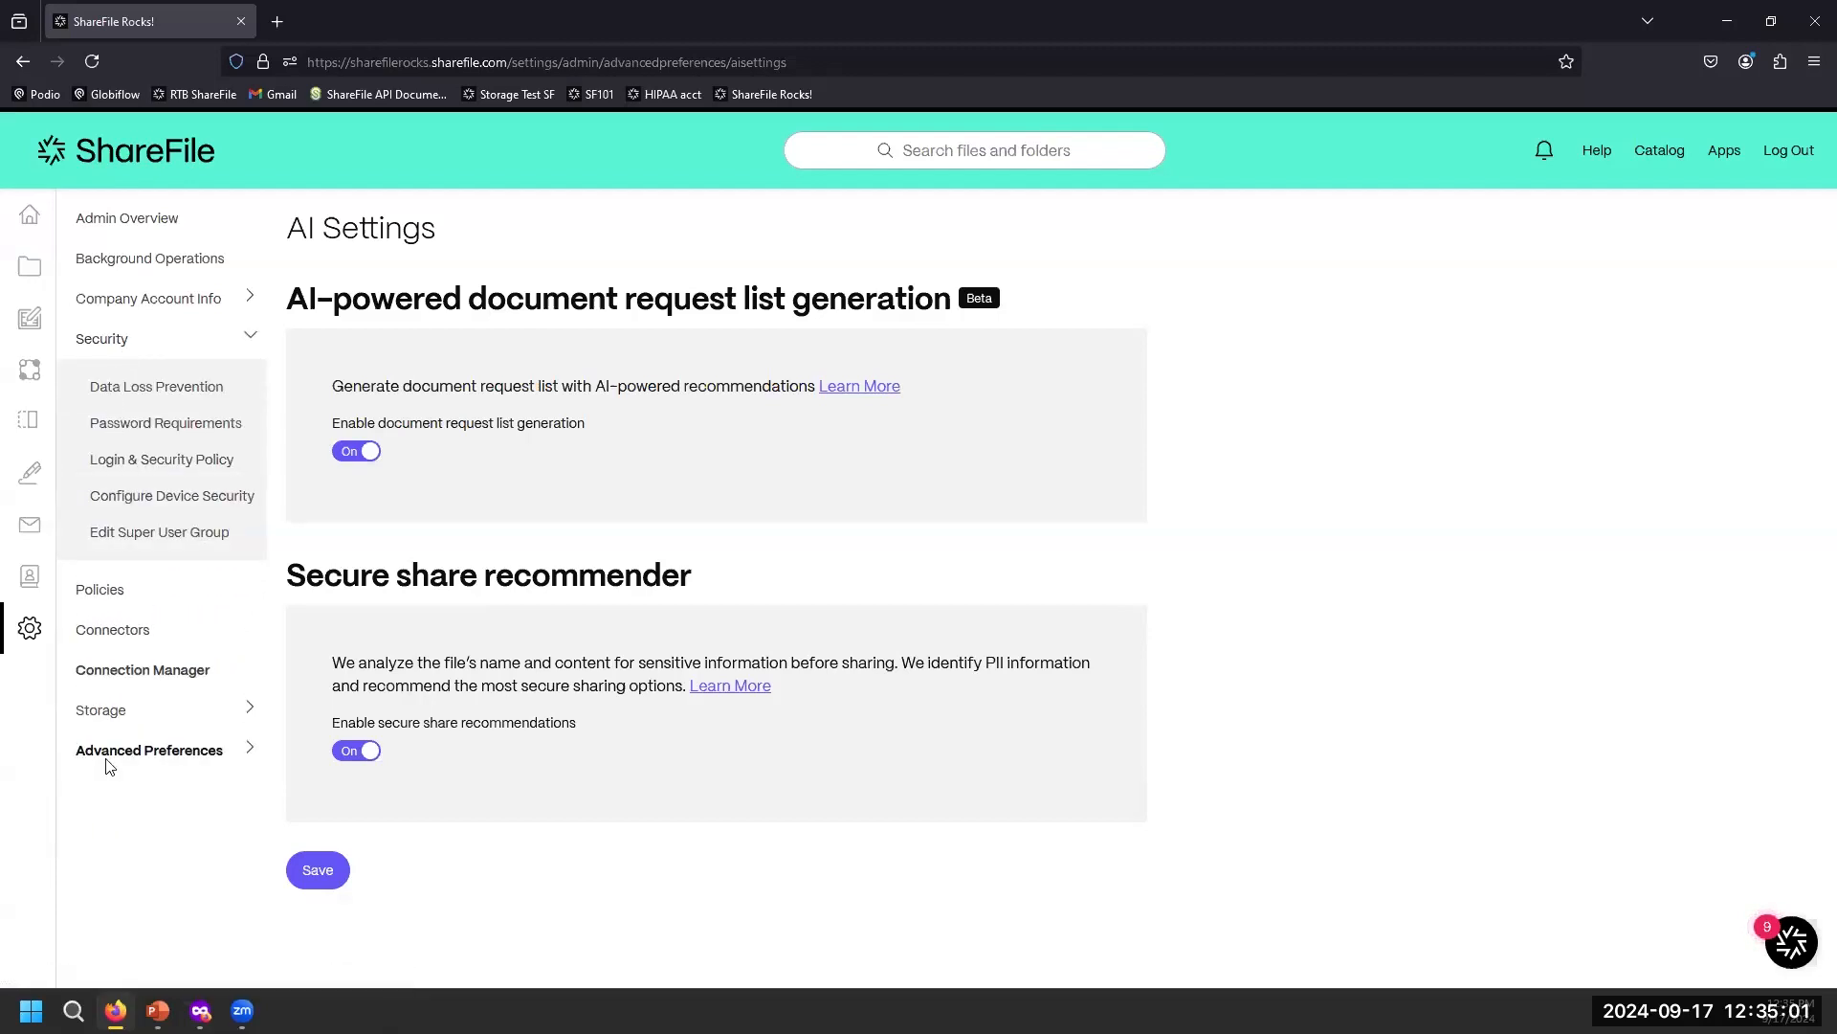
{"action": "left_click", "coordinate": [148, 462]}
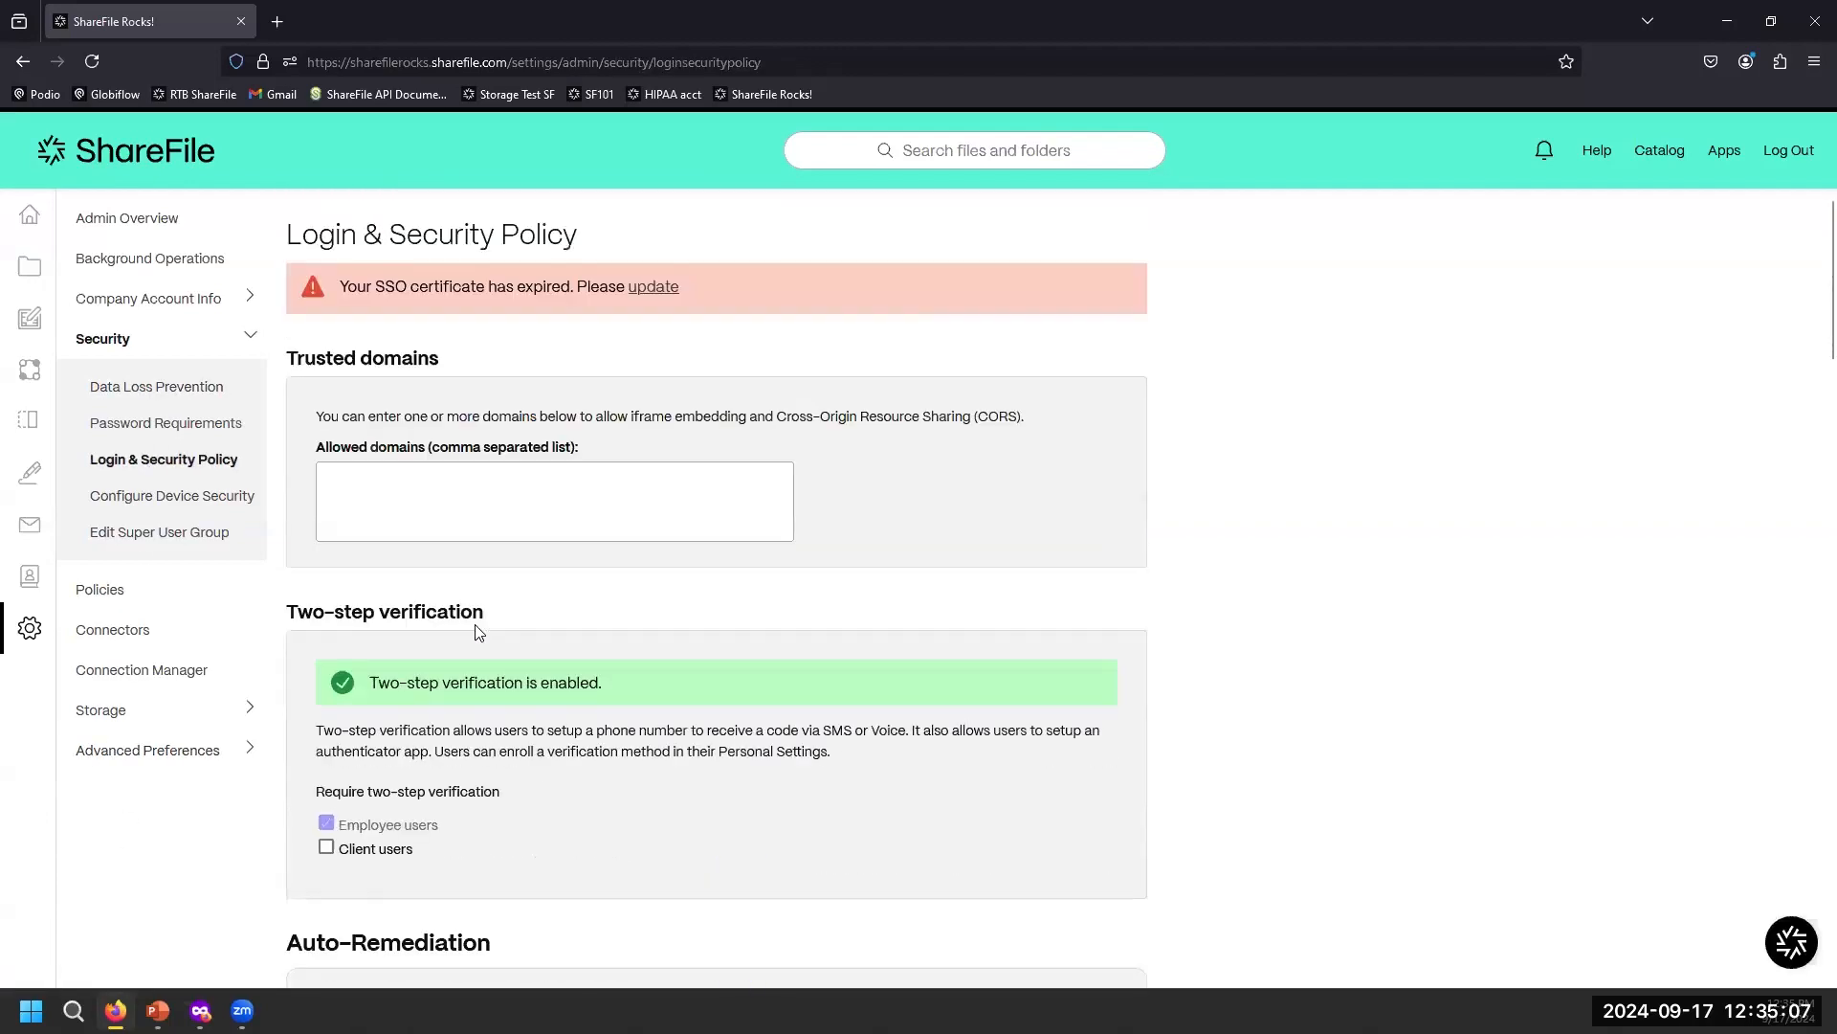
{"action": "scroll", "coordinate": [479, 633], "scroll_direction": "down", "scroll_amount": 5}
{"action": "scroll", "coordinate": [461, 584], "scroll_direction": "down", "scroll_amount": 5}
{"action": "scroll", "coordinate": [469, 565], "scroll_direction": "up", "scroll_amount": 1}
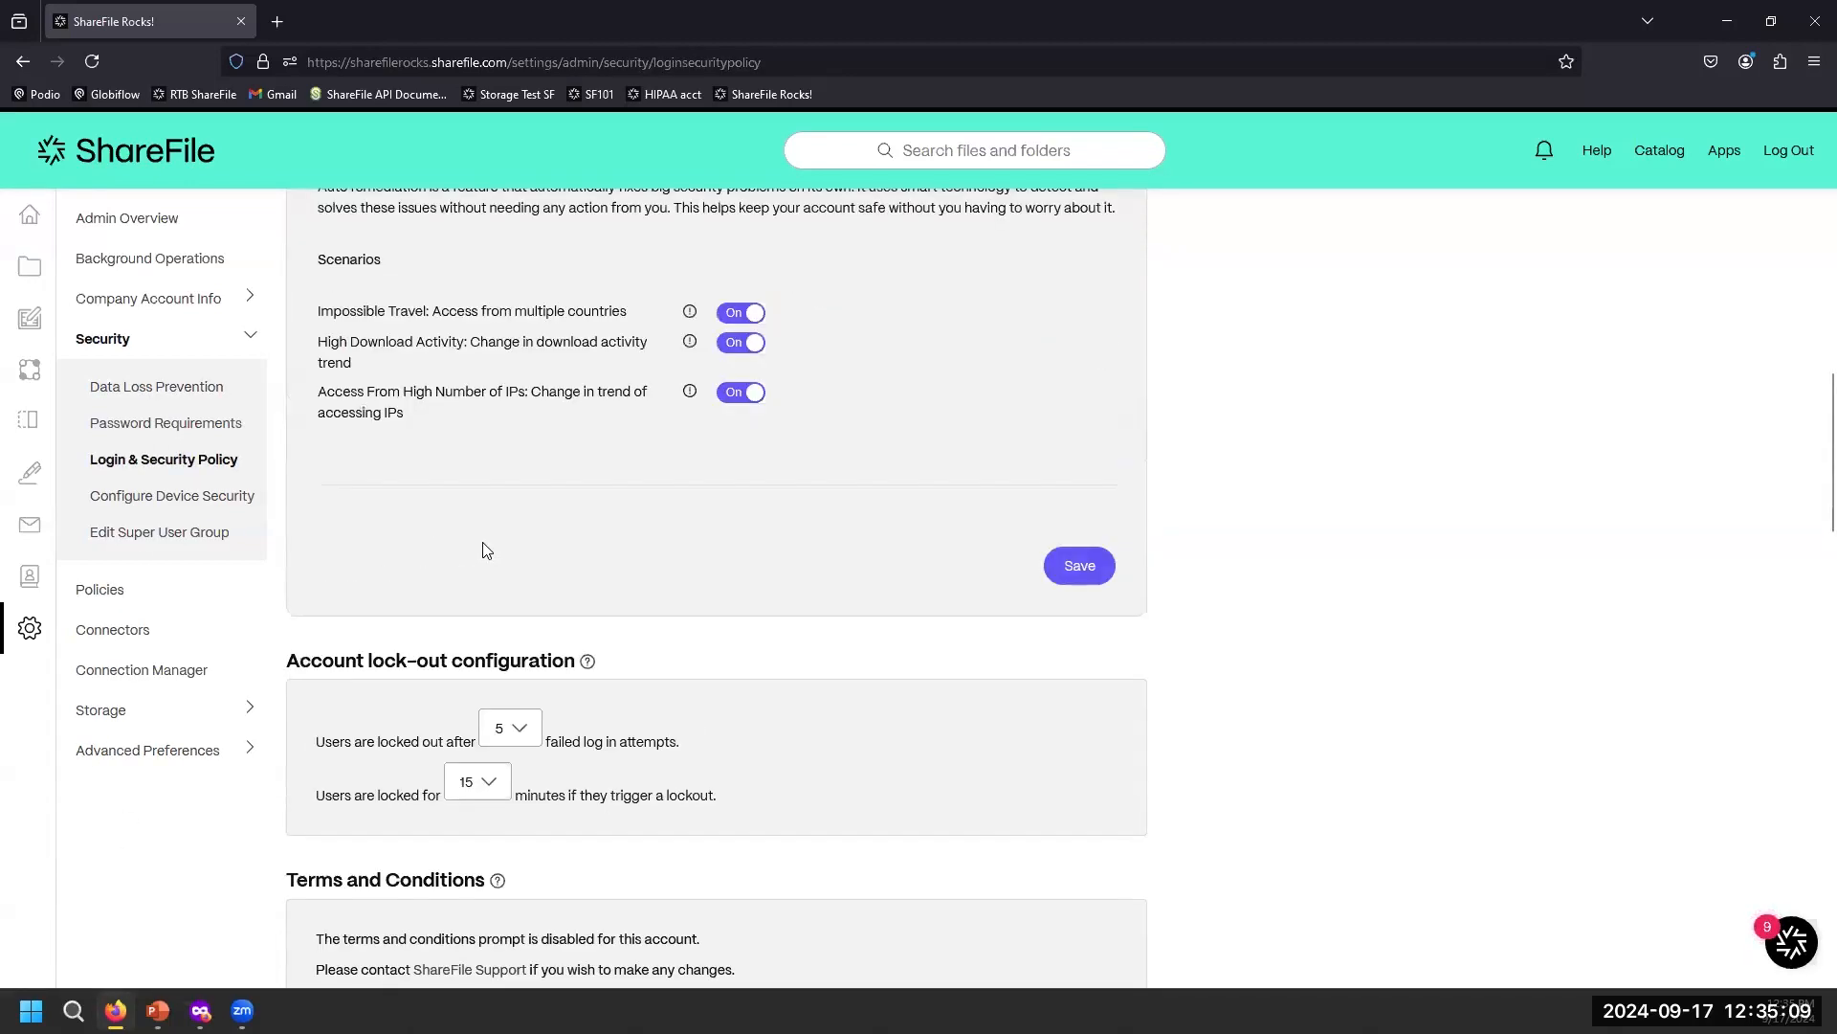
{"action": "scroll", "coordinate": [492, 455], "scroll_direction": "up", "scroll_amount": 3}
{"action": "left_click_drag", "start_coordinate": [493, 395], "coordinate": [273, 377]}
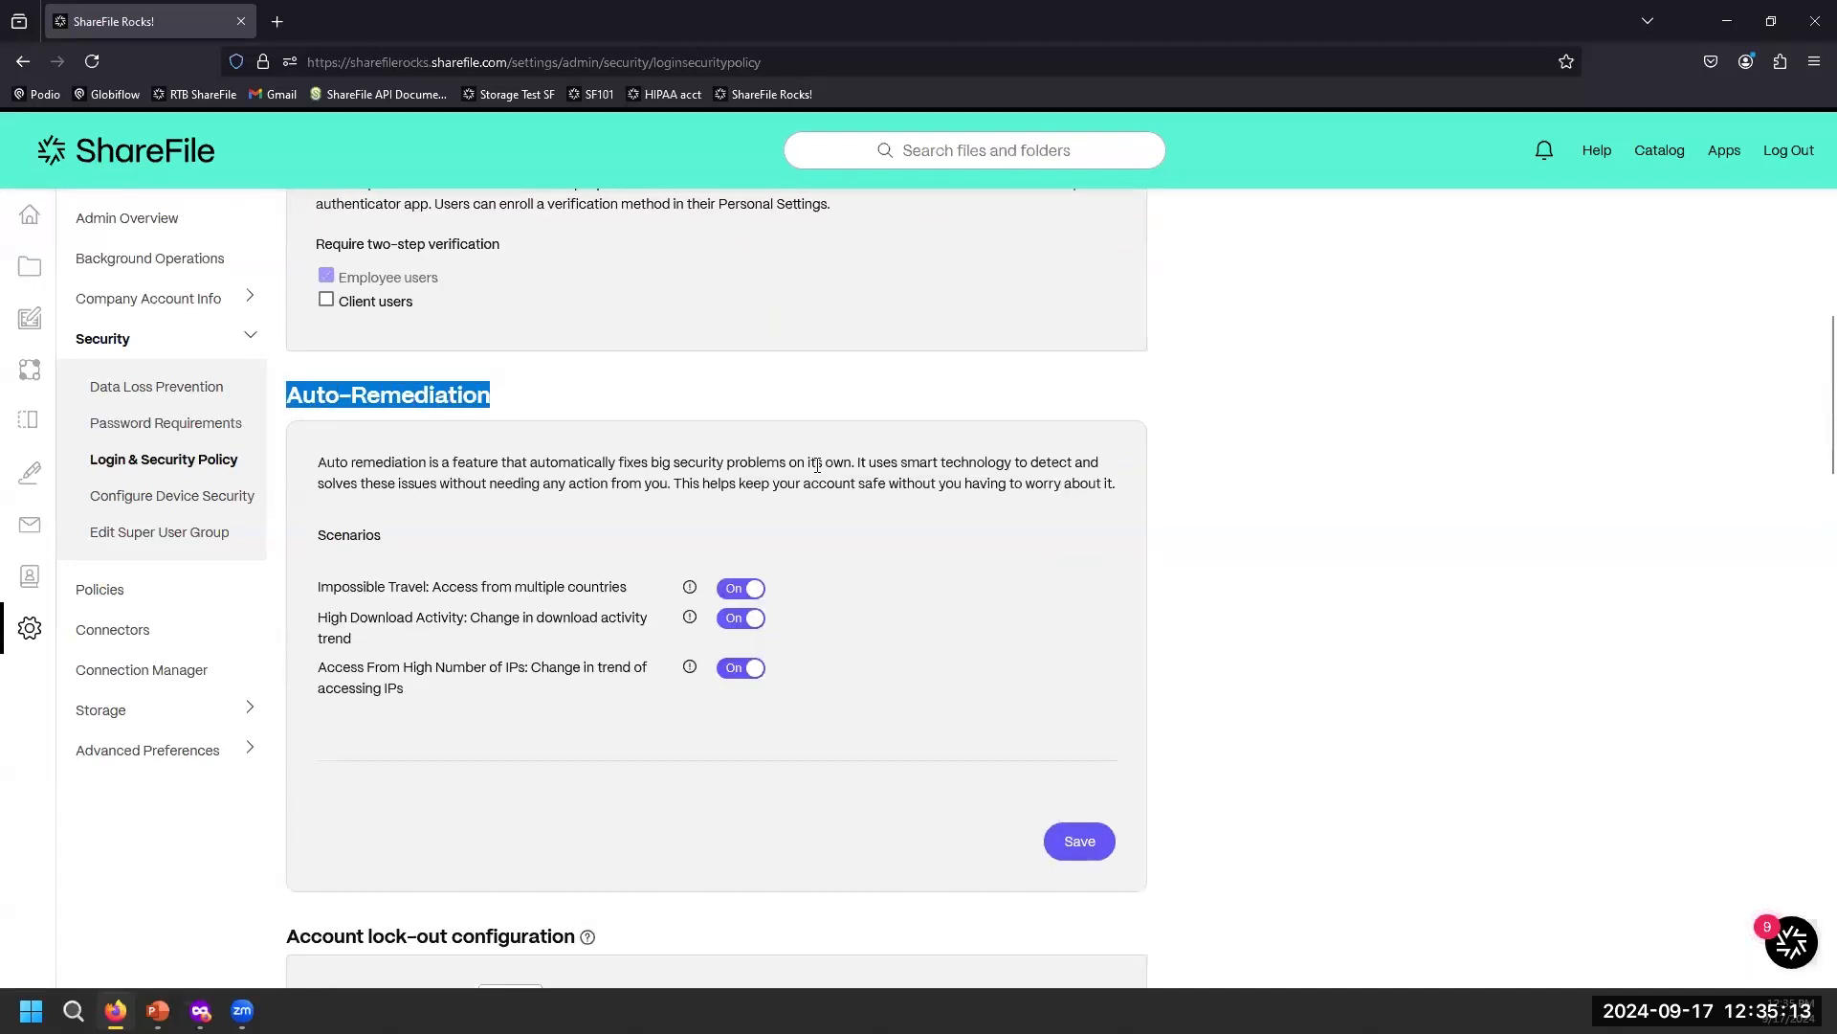
View the default share permissions in File Settings and the Secure share recommender in the AI Settings.
{"action": "left_click", "coordinate": [120, 756]}
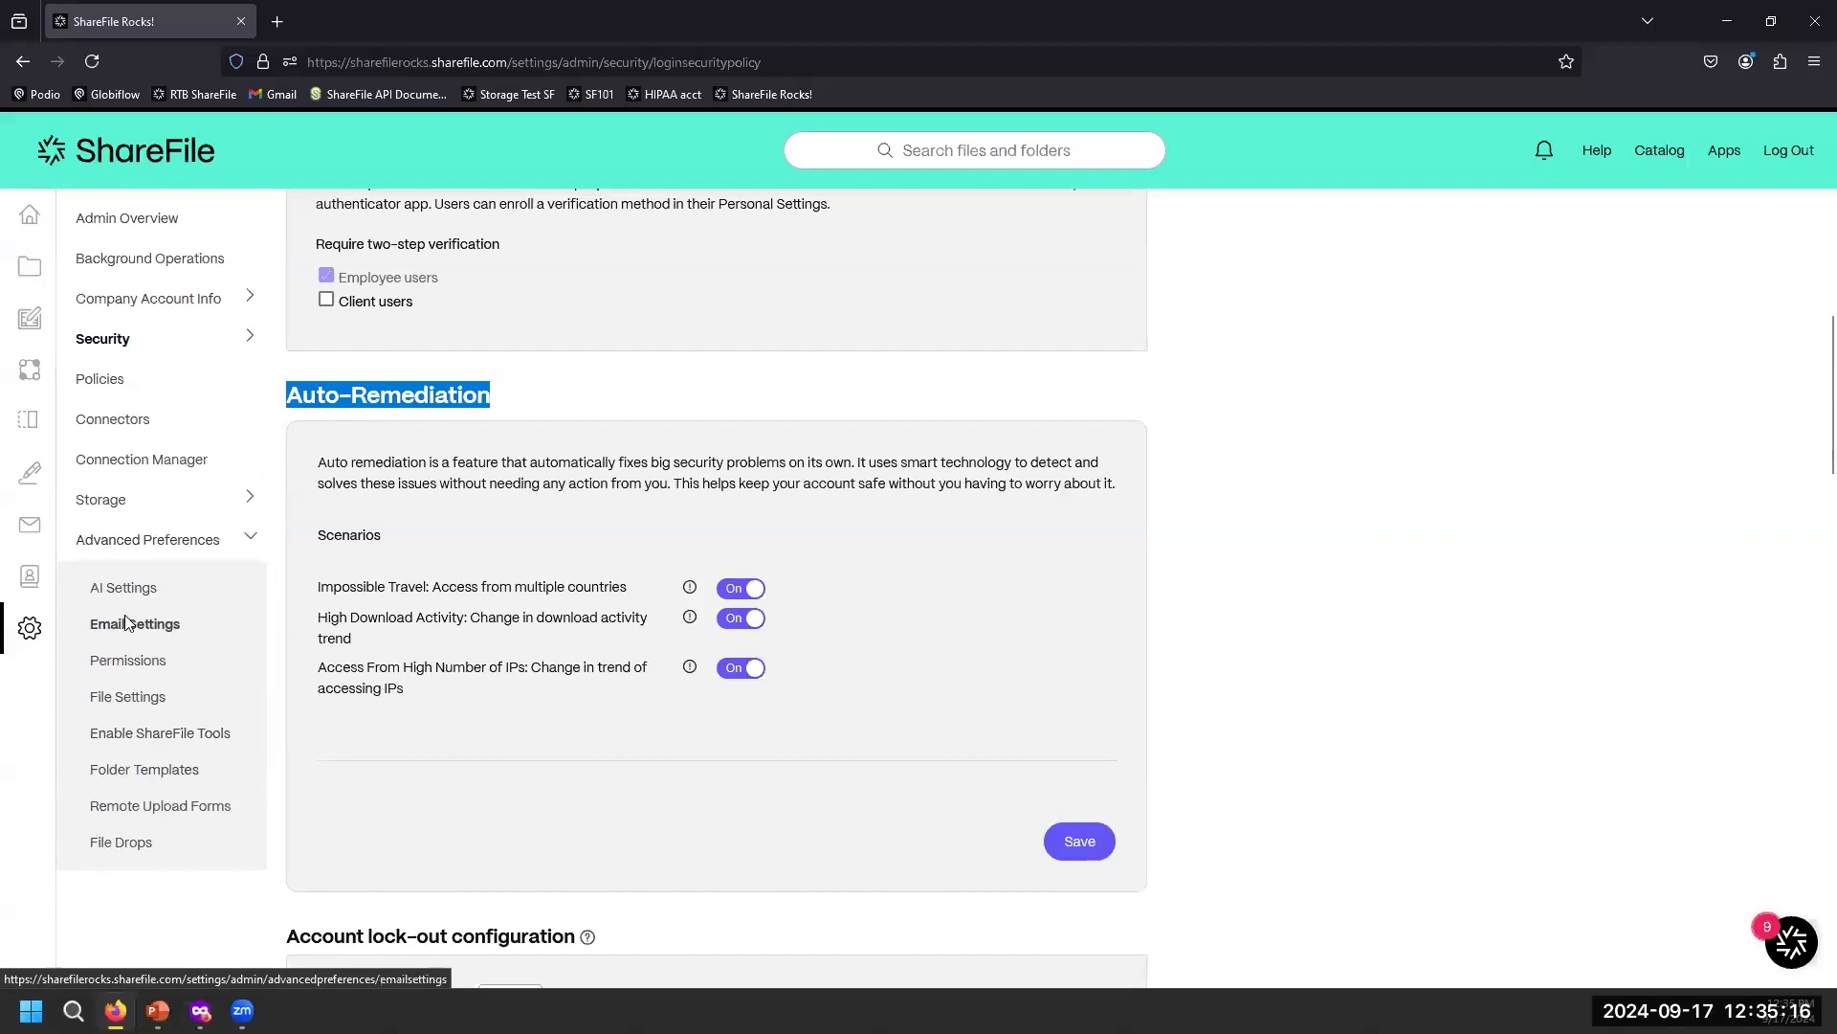
{"action": "left_click", "coordinate": [131, 699]}
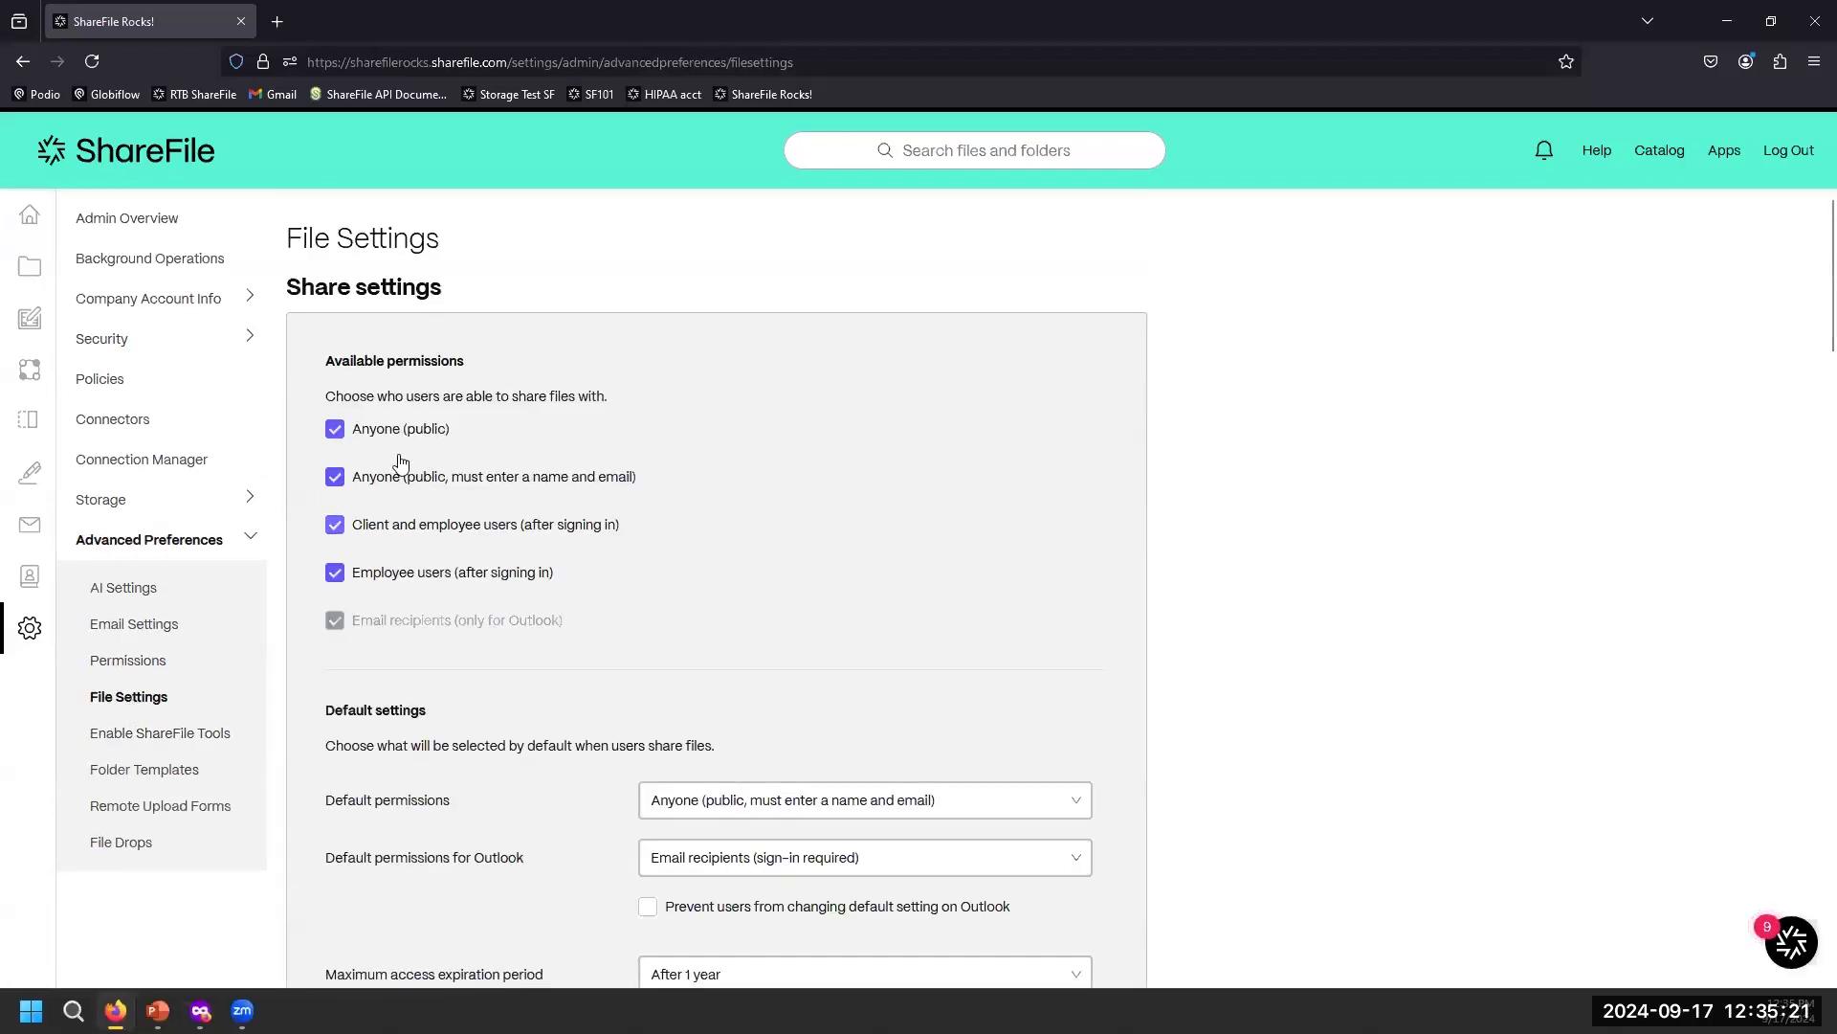
{"action": "scroll", "coordinate": [400, 447], "scroll_direction": "down", "scroll_amount": 1}
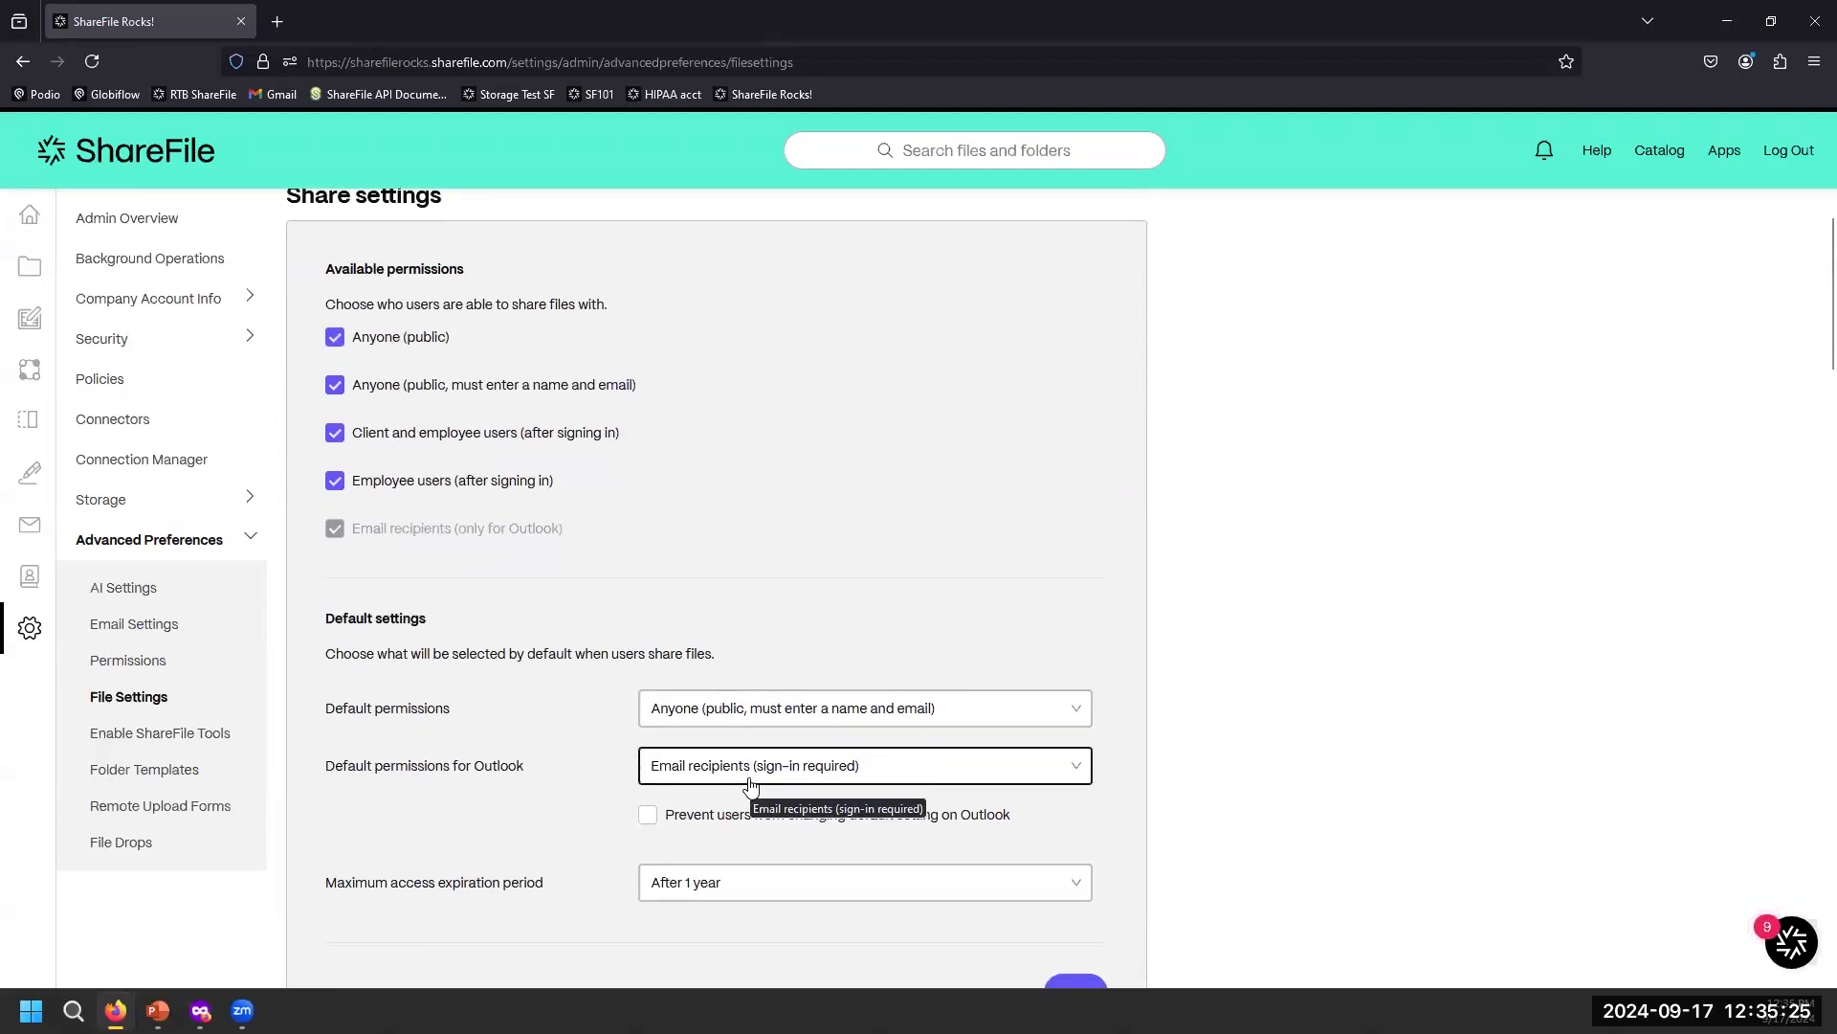
{"action": "left_click", "coordinate": [133, 589]}
{"action": "left_click_drag", "start_coordinate": [698, 581], "coordinate": [292, 571]}
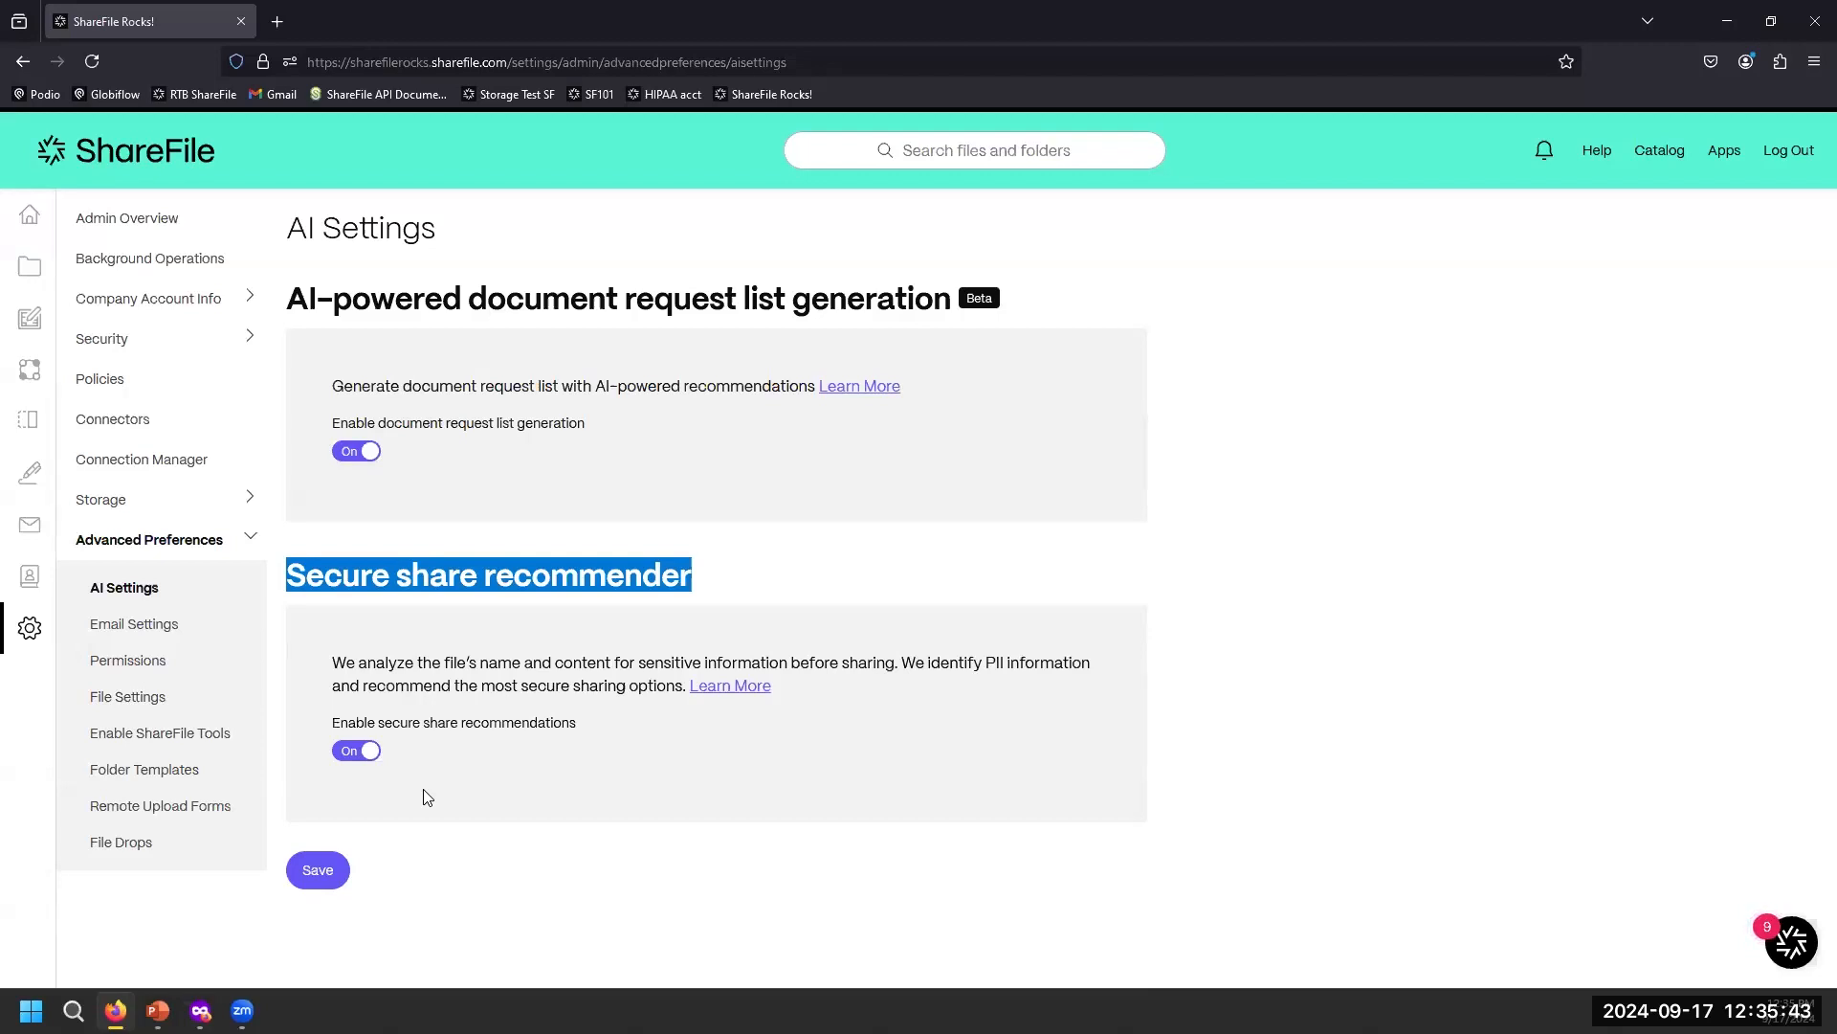
Review the Email Settings through to Secondary Email Addresses, and check the client share and folder access options in Permissions.
{"action": "left_click", "coordinate": [119, 626]}
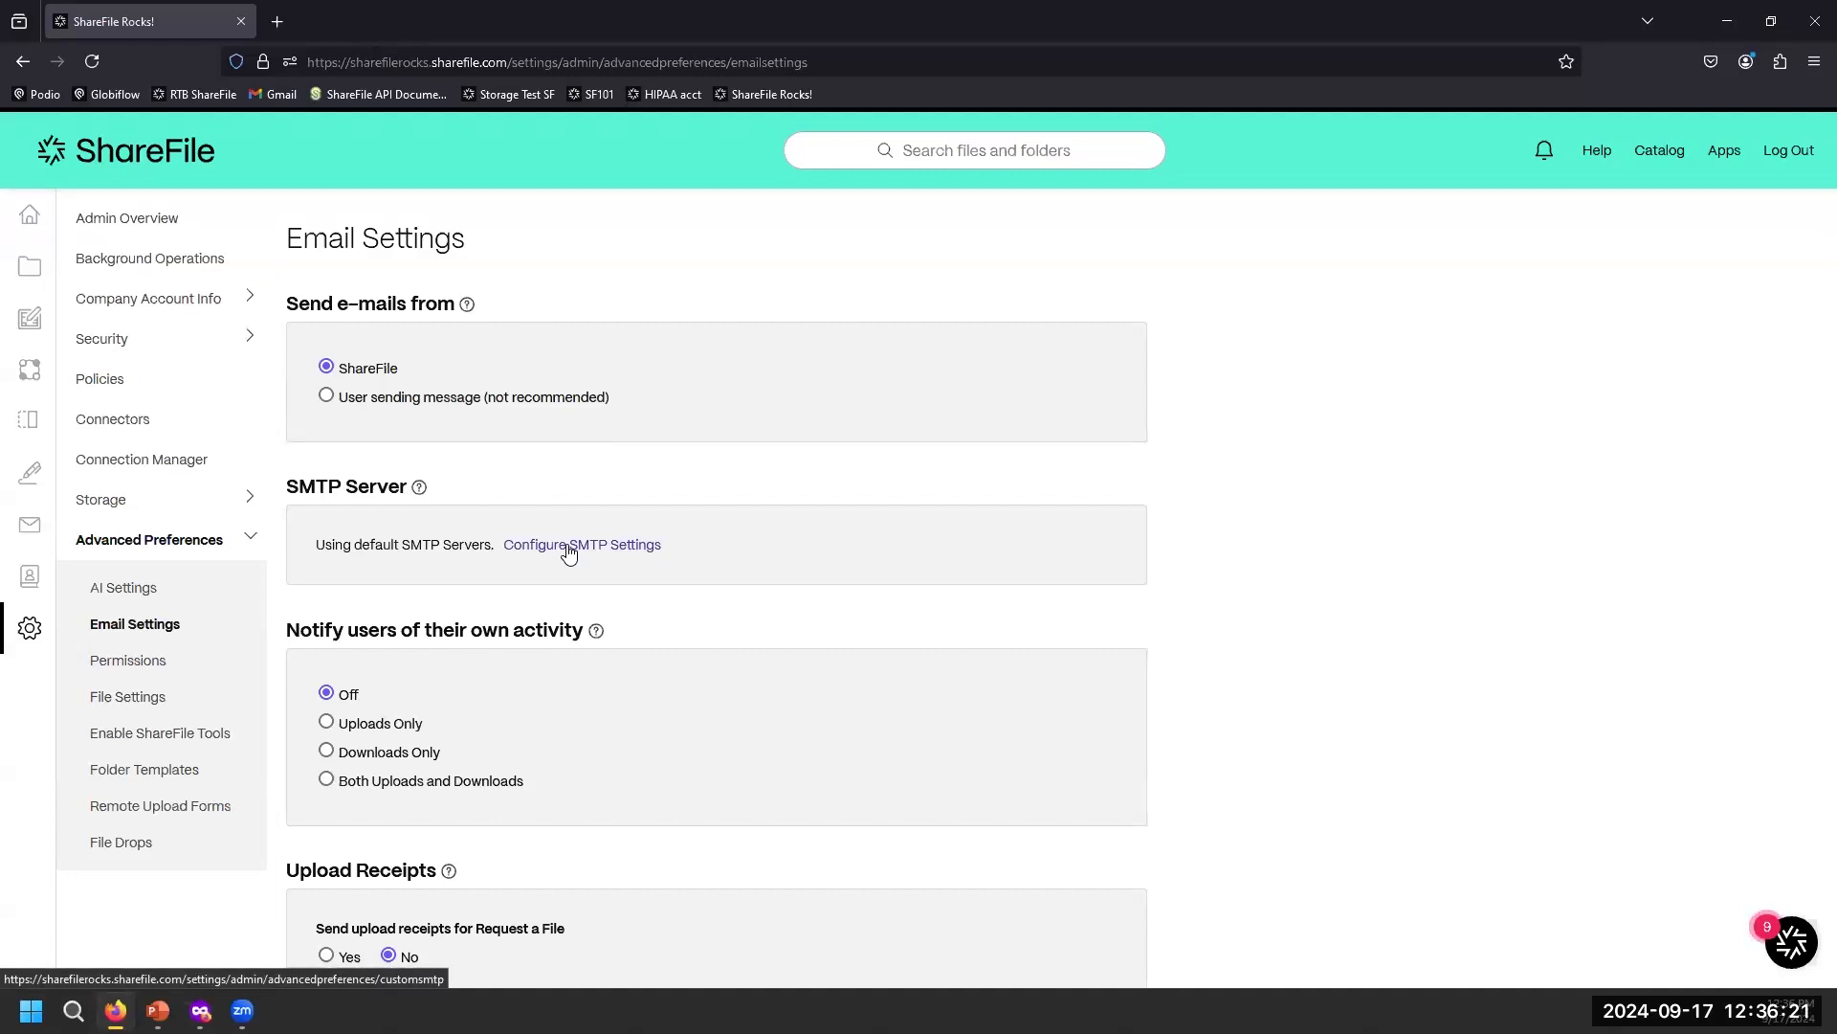
{"action": "scroll", "coordinate": [568, 553], "scroll_direction": "down", "scroll_amount": 8}
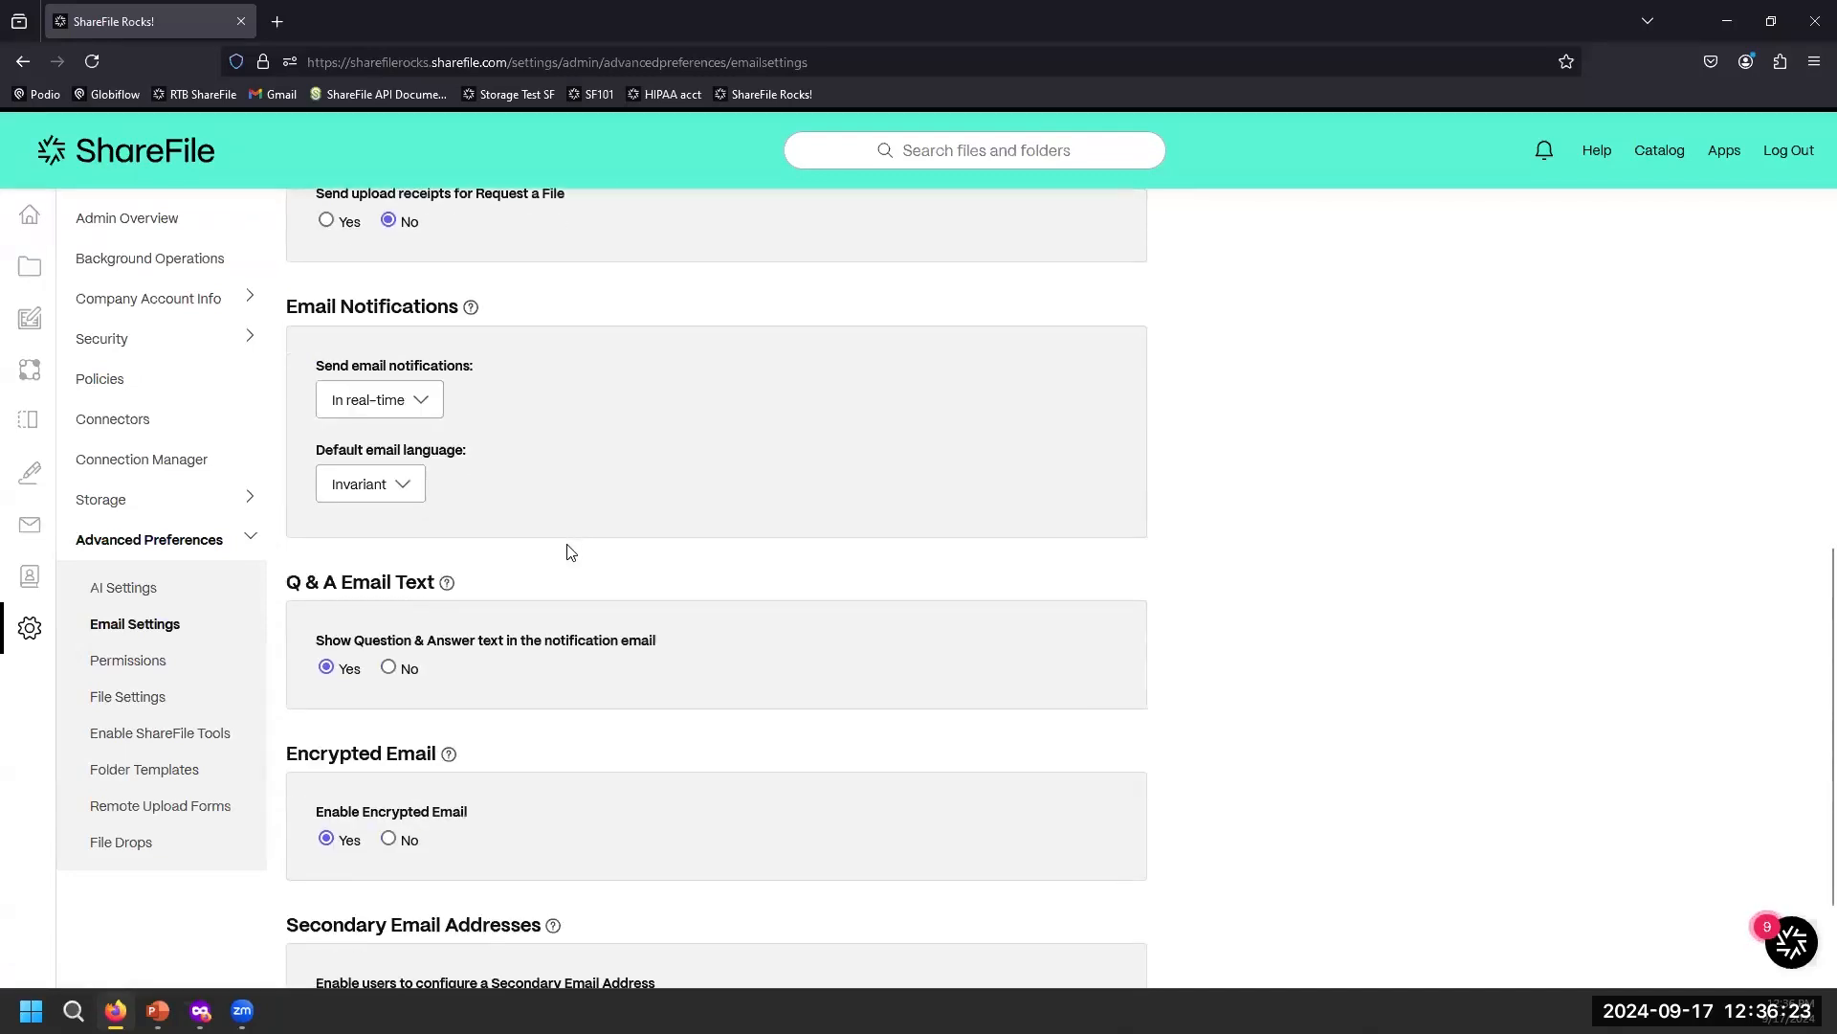
{"action": "scroll", "coordinate": [848, 460], "scroll_direction": "down", "scroll_amount": 2}
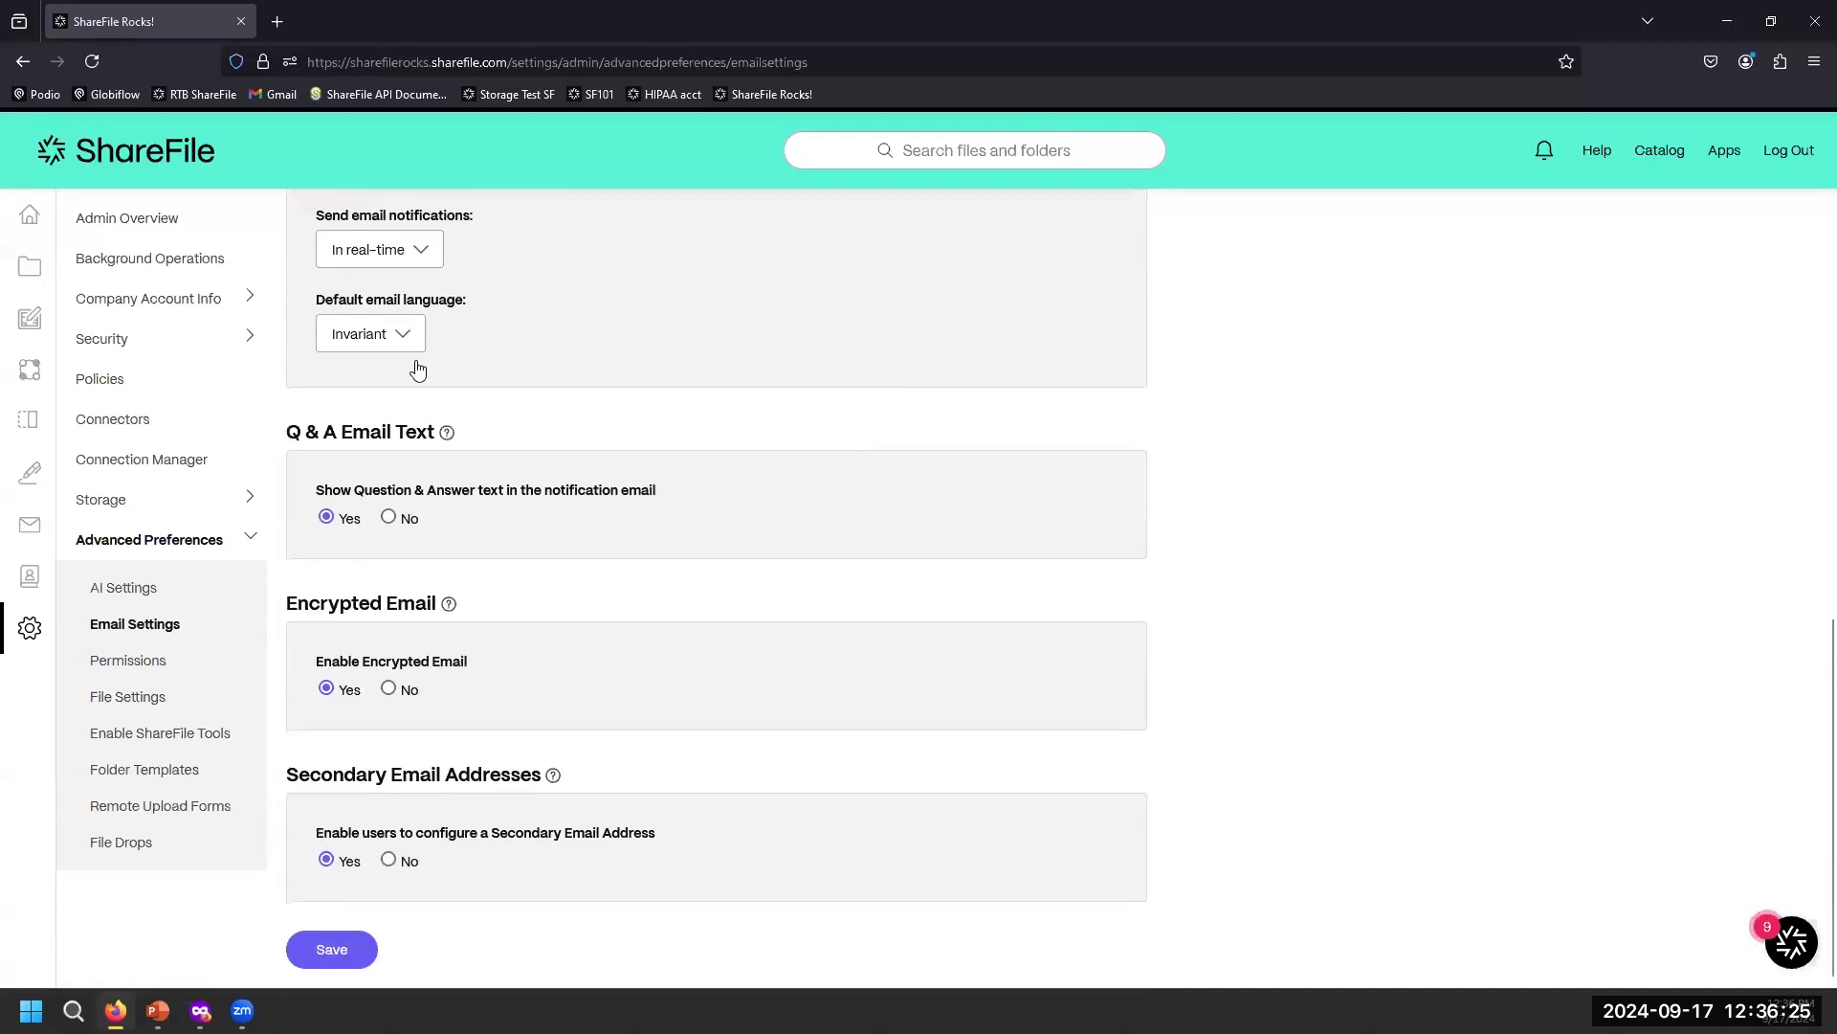
{"action": "left_click", "coordinate": [131, 667]}
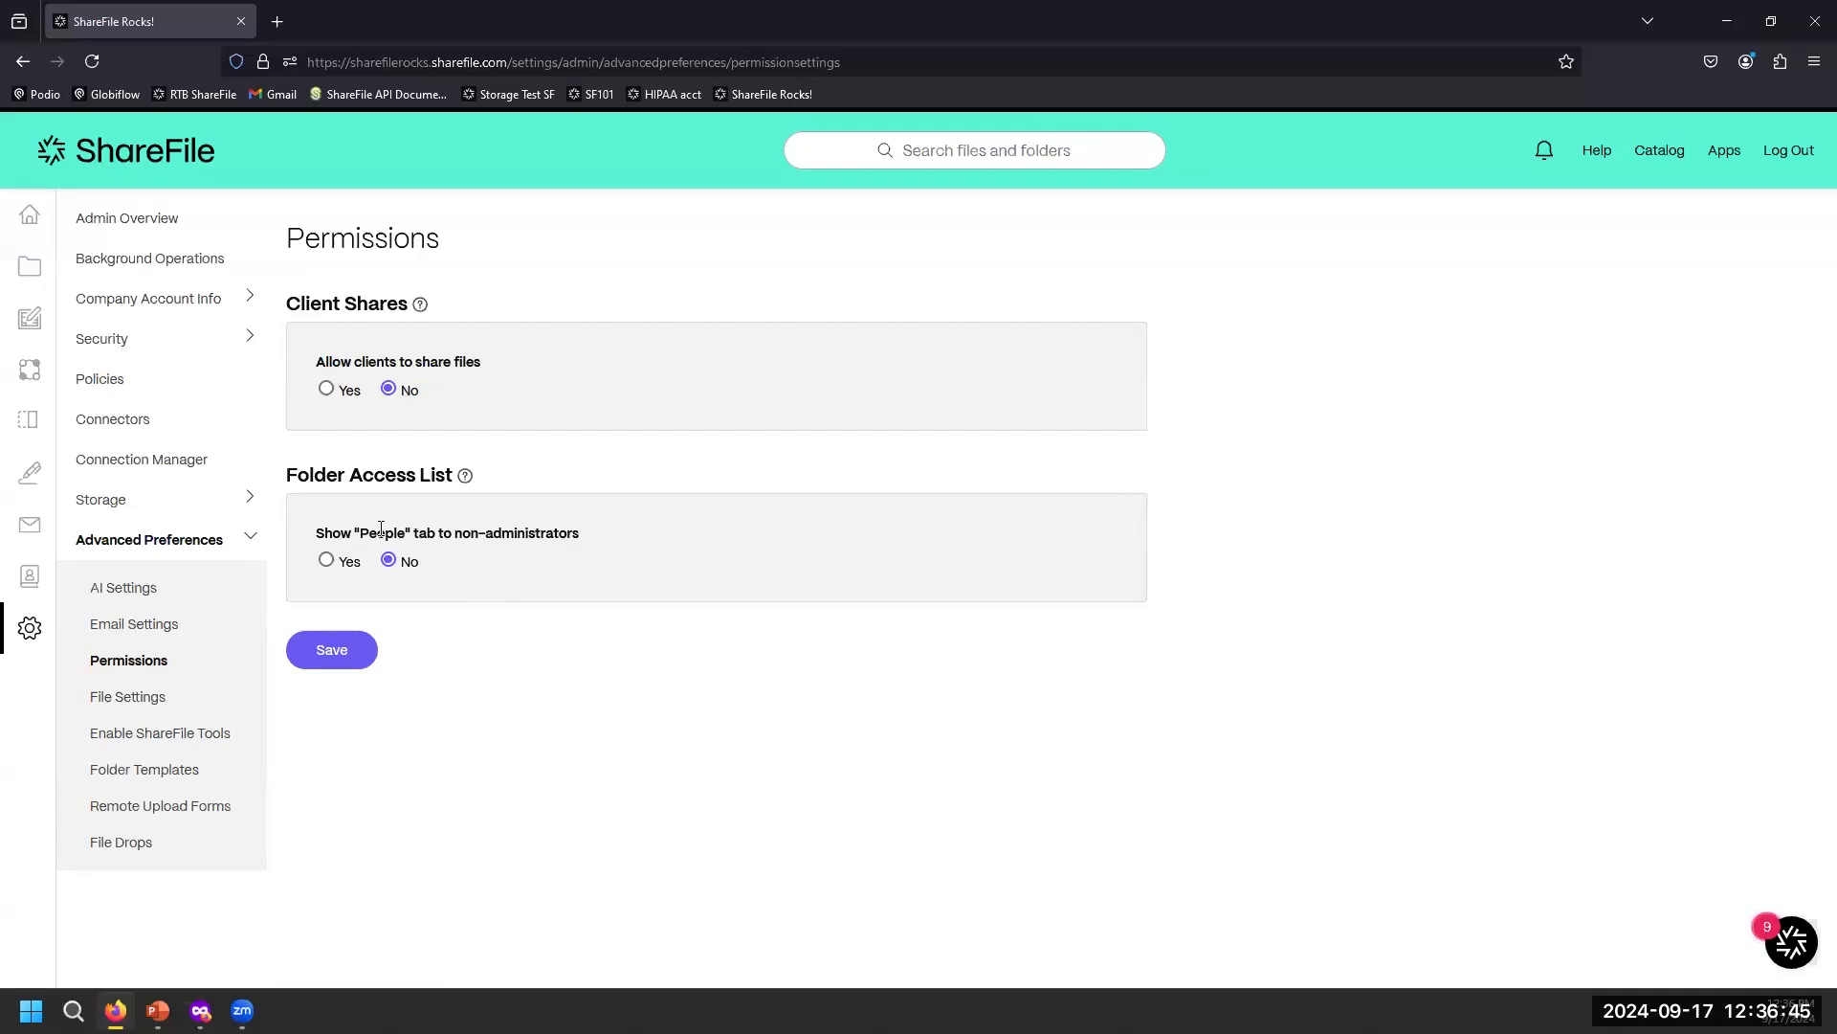
{"action": "mouse_move", "coordinate": [464, 483]}
Examine the share settings in File Settings, including available permissions, default permissions and maximum access expiration period.
{"action": "left_click", "coordinate": [140, 696]}
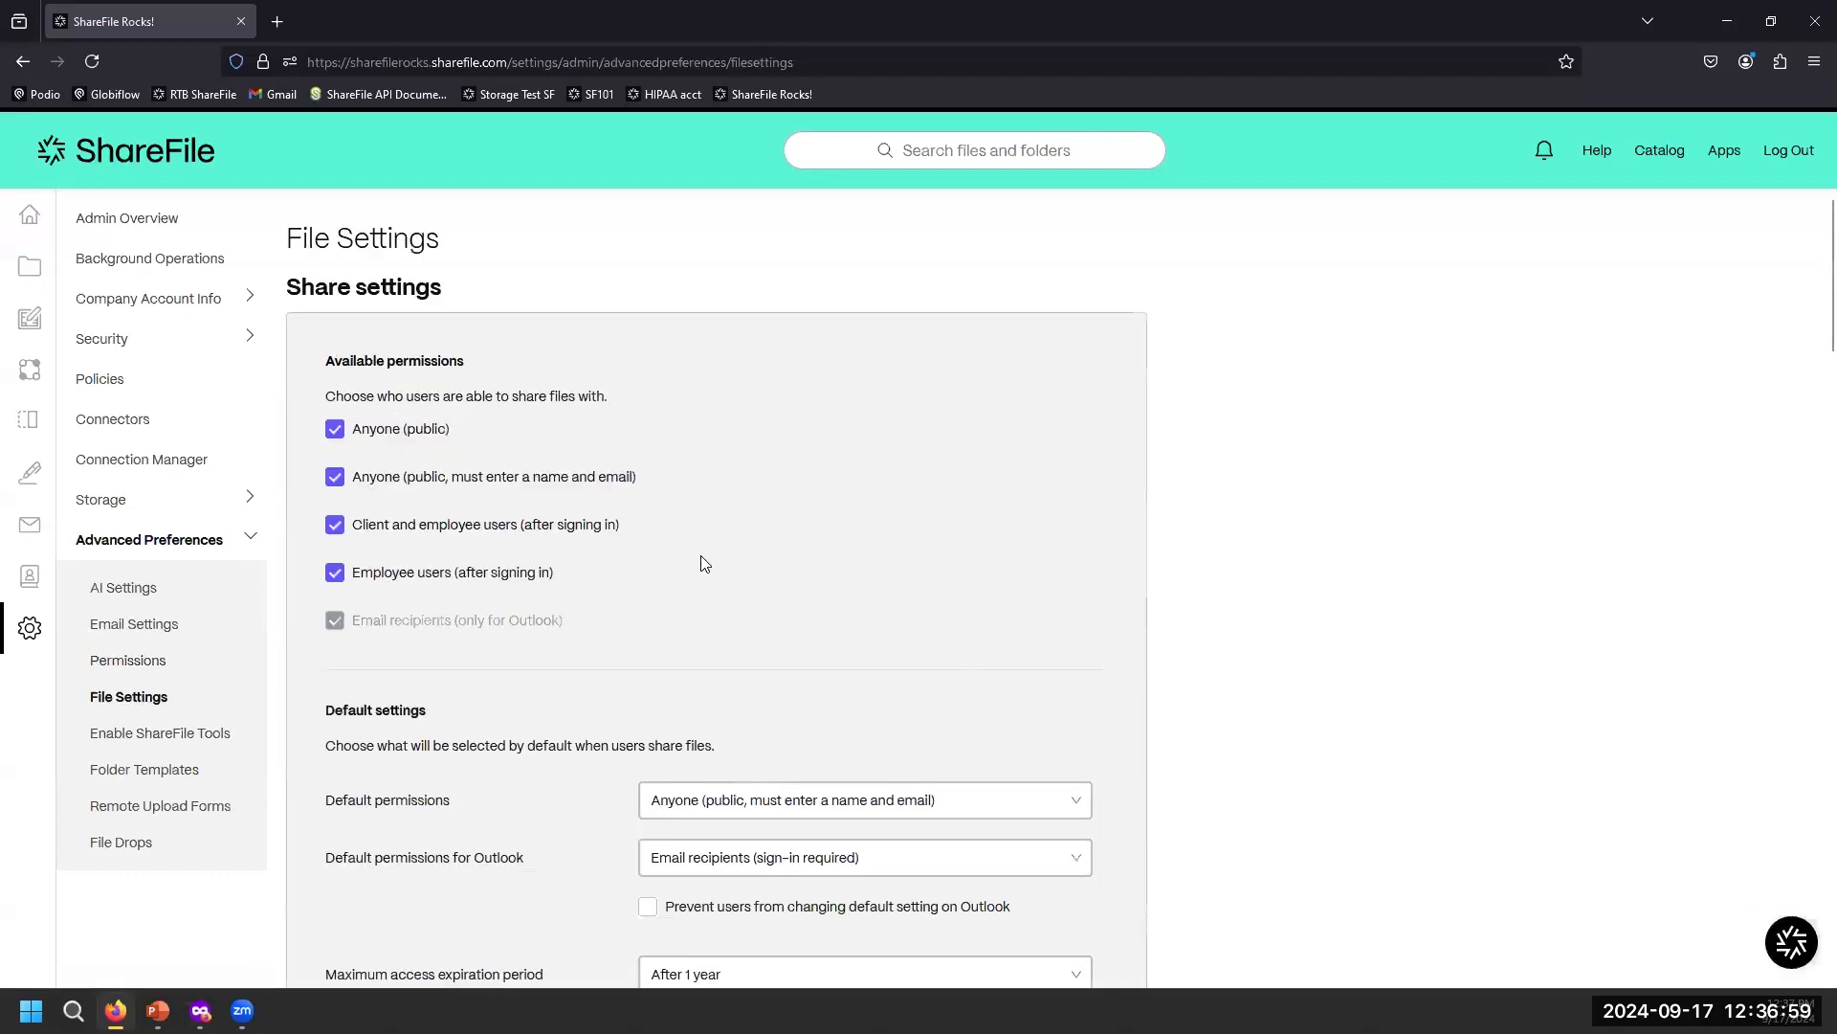
{"action": "scroll", "coordinate": [978, 655], "scroll_direction": "down", "scroll_amount": 5}
{"action": "scroll", "coordinate": [990, 654], "scroll_direction": "up", "scroll_amount": 3}
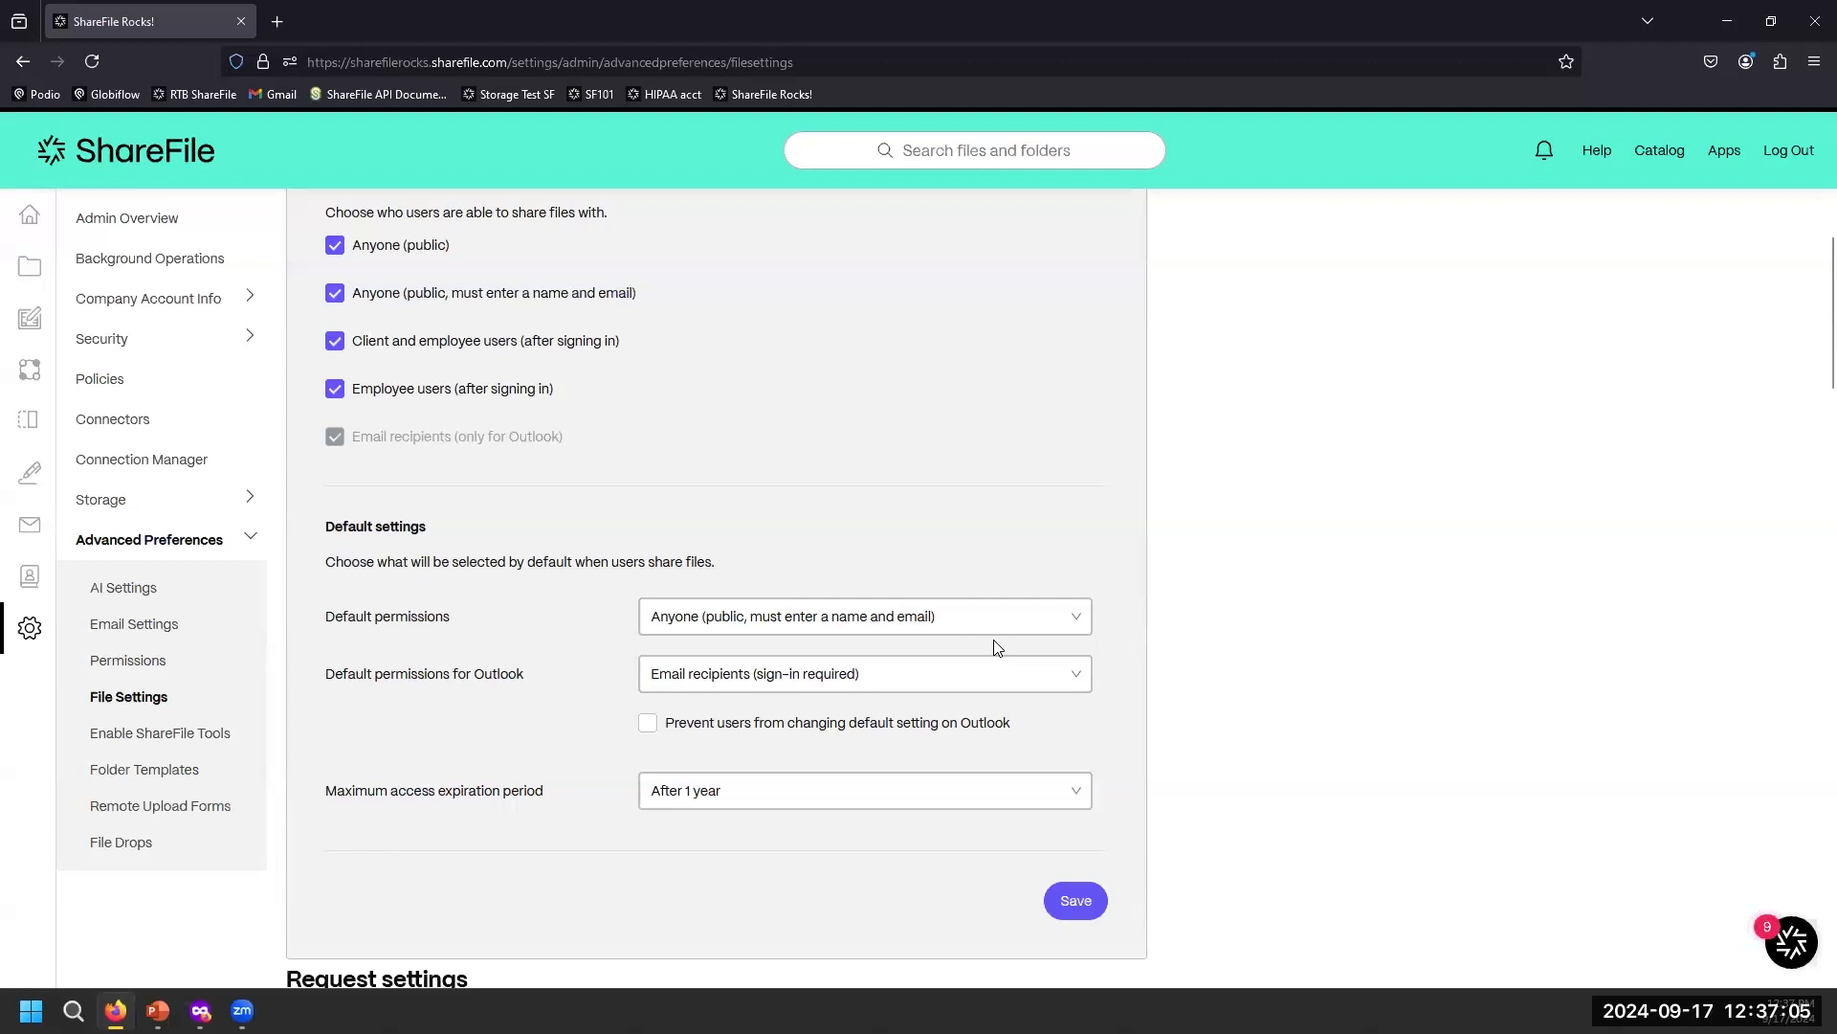
{"action": "scroll", "coordinate": [995, 648], "scroll_direction": "up", "scroll_amount": 2}
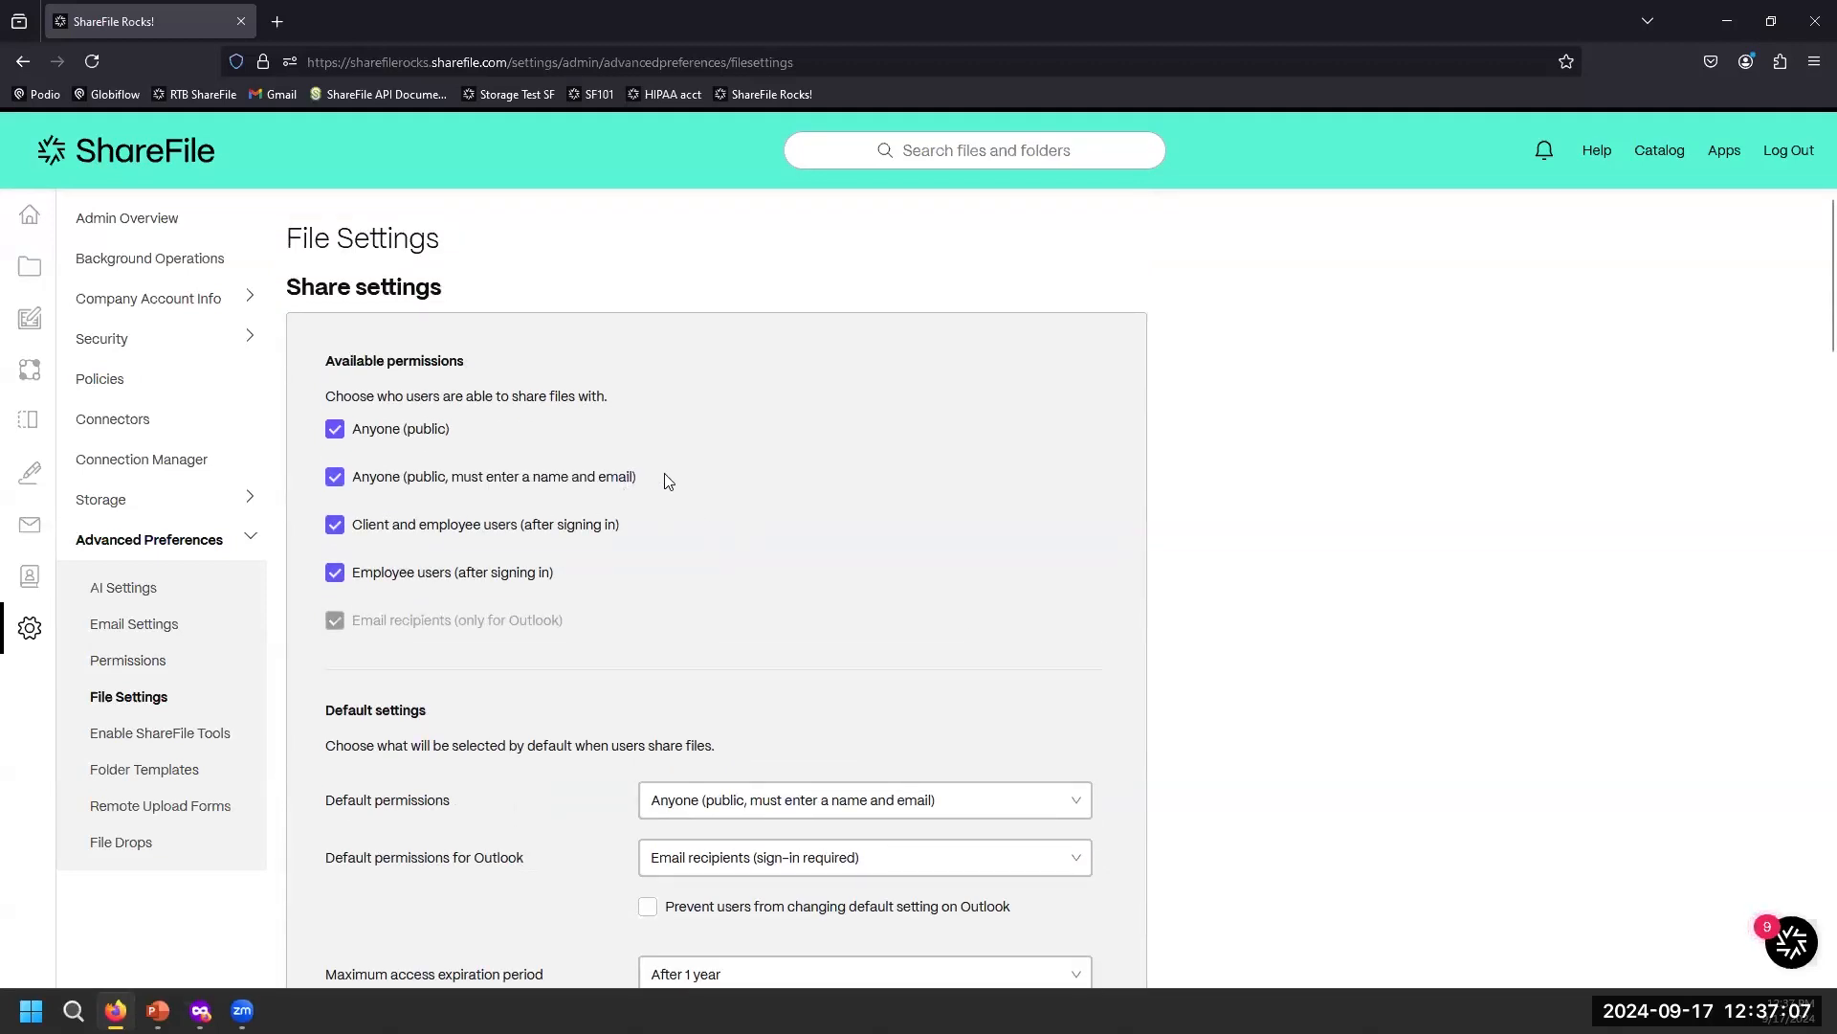
{"action": "left_click_drag", "start_coordinate": [640, 476], "coordinate": [408, 479]}
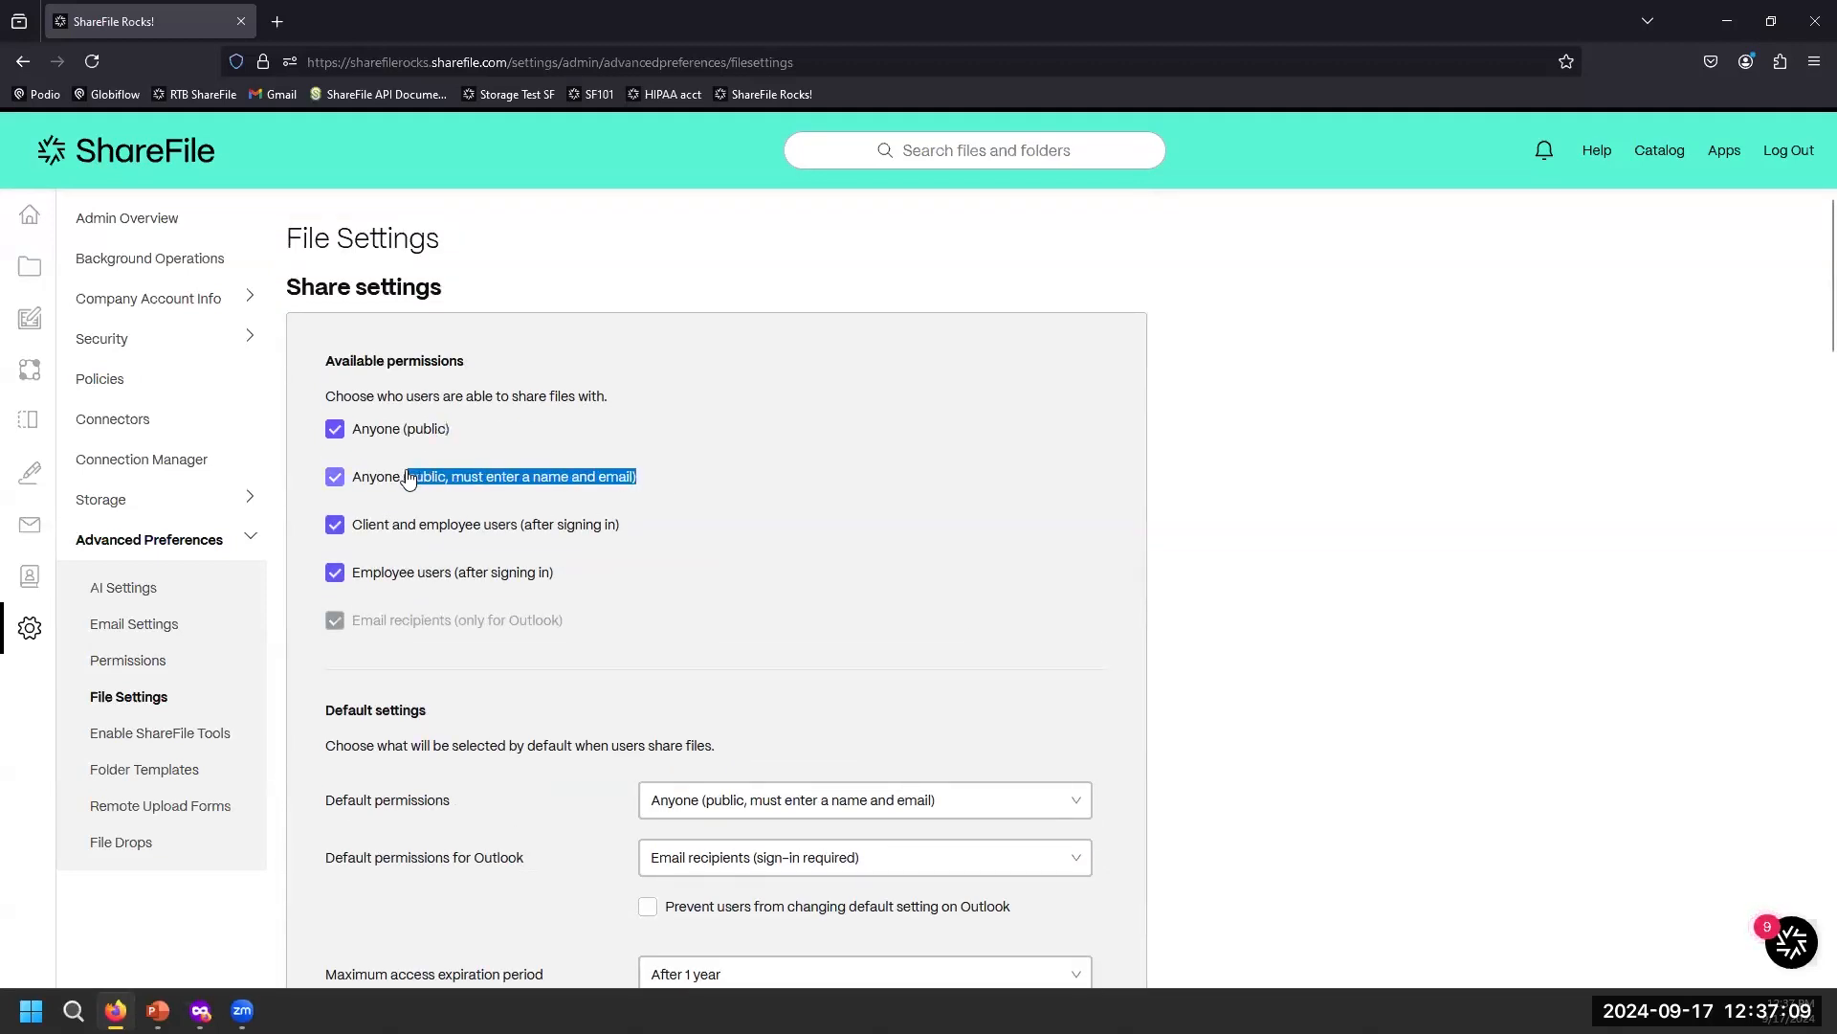
{"action": "scroll", "coordinate": [810, 666], "scroll_direction": "down", "scroll_amount": 3}
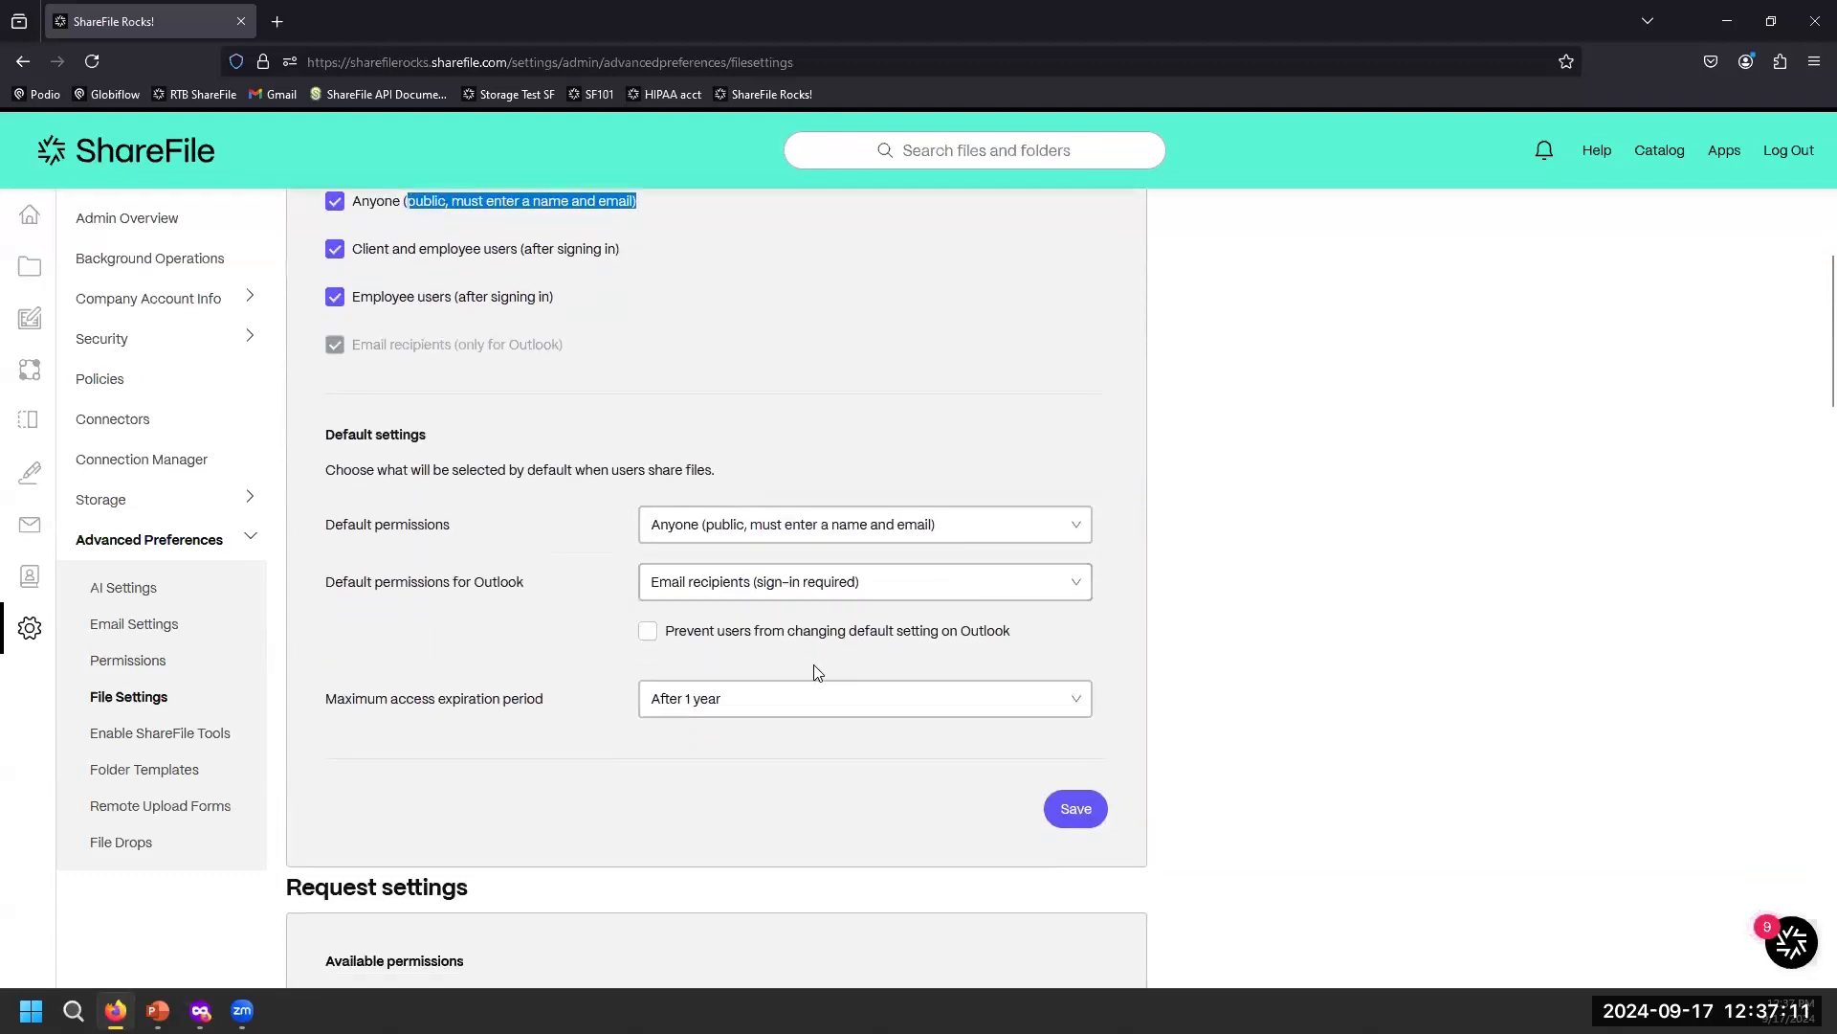
{"action": "scroll", "coordinate": [818, 672], "scroll_direction": "down", "scroll_amount": 3}
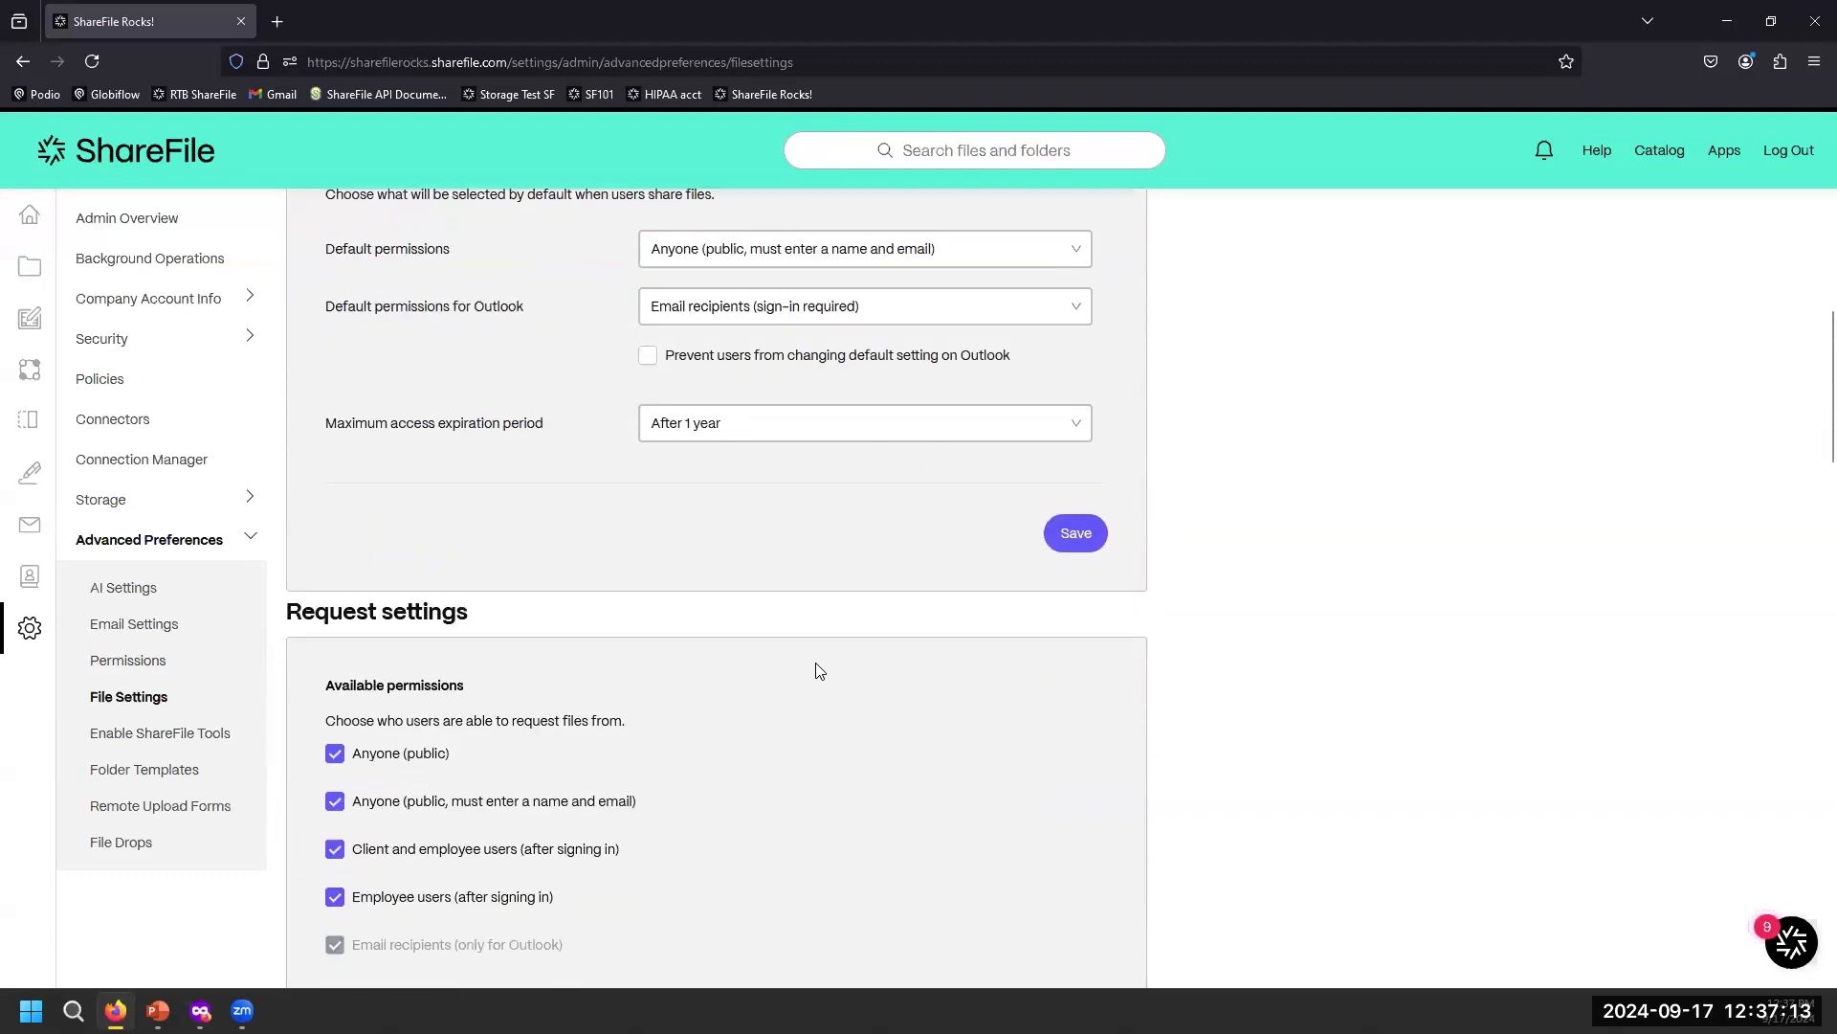
{"action": "scroll", "coordinate": [820, 670], "scroll_direction": "up", "scroll_amount": 4}
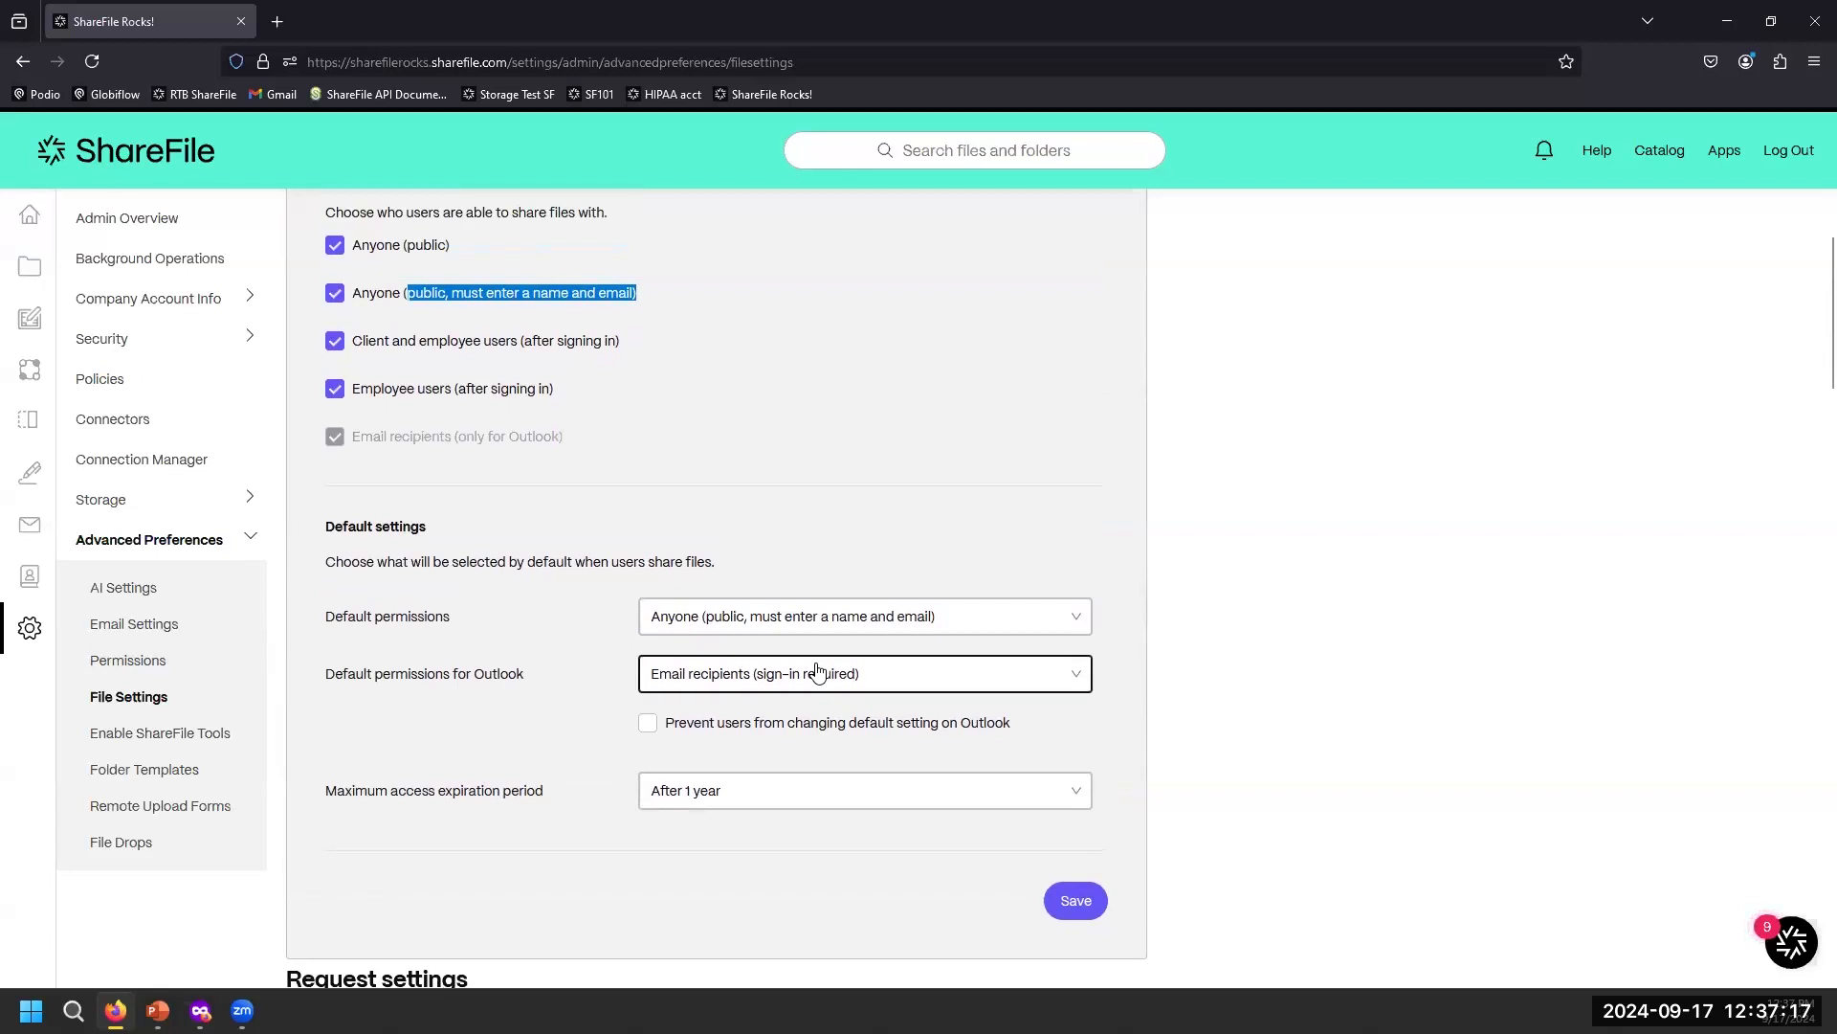
{"action": "scroll", "coordinate": [818, 673], "scroll_direction": "up", "scroll_amount": 2}
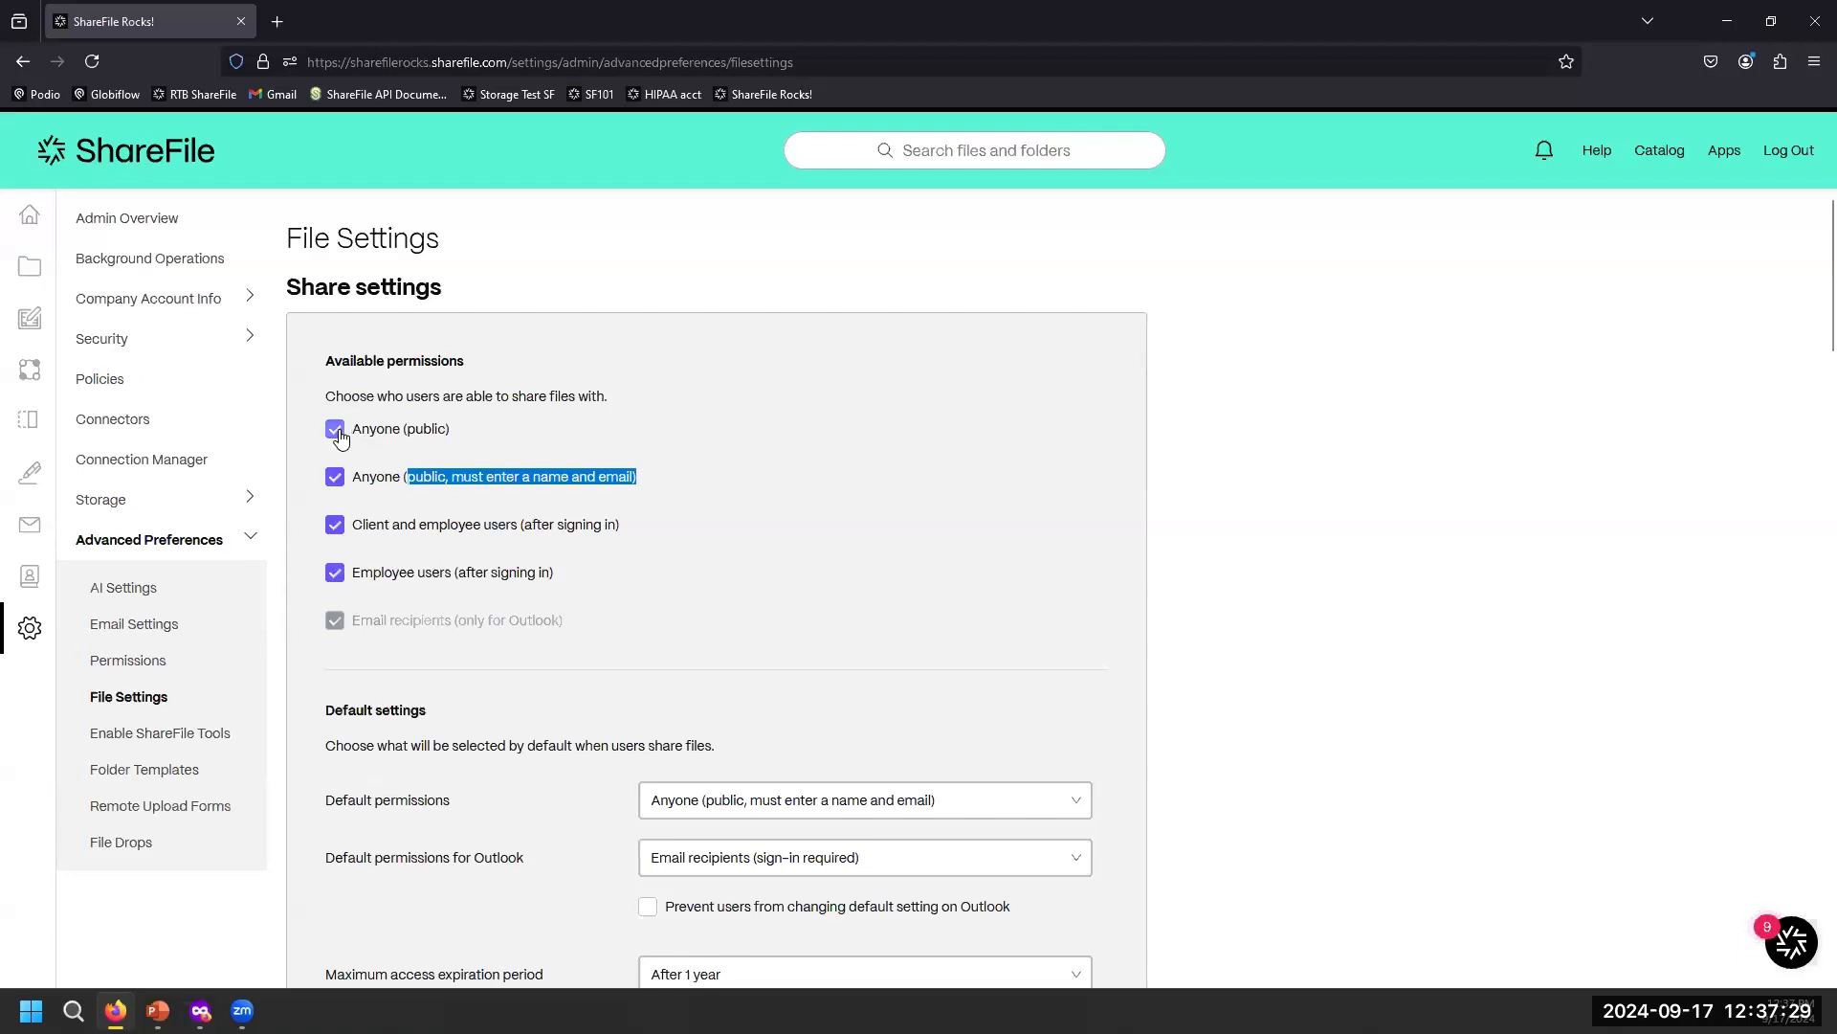
Compare the request settings with the share settings, and examine the public and sign-in sharing permissions one by one.
{"action": "scroll", "coordinate": [425, 574], "scroll_direction": "down", "scroll_amount": 6}
{"action": "left_click_drag", "start_coordinate": [504, 538], "coordinate": [355, 511]}
{"action": "scroll", "coordinate": [356, 507], "scroll_direction": "up", "scroll_amount": 6}
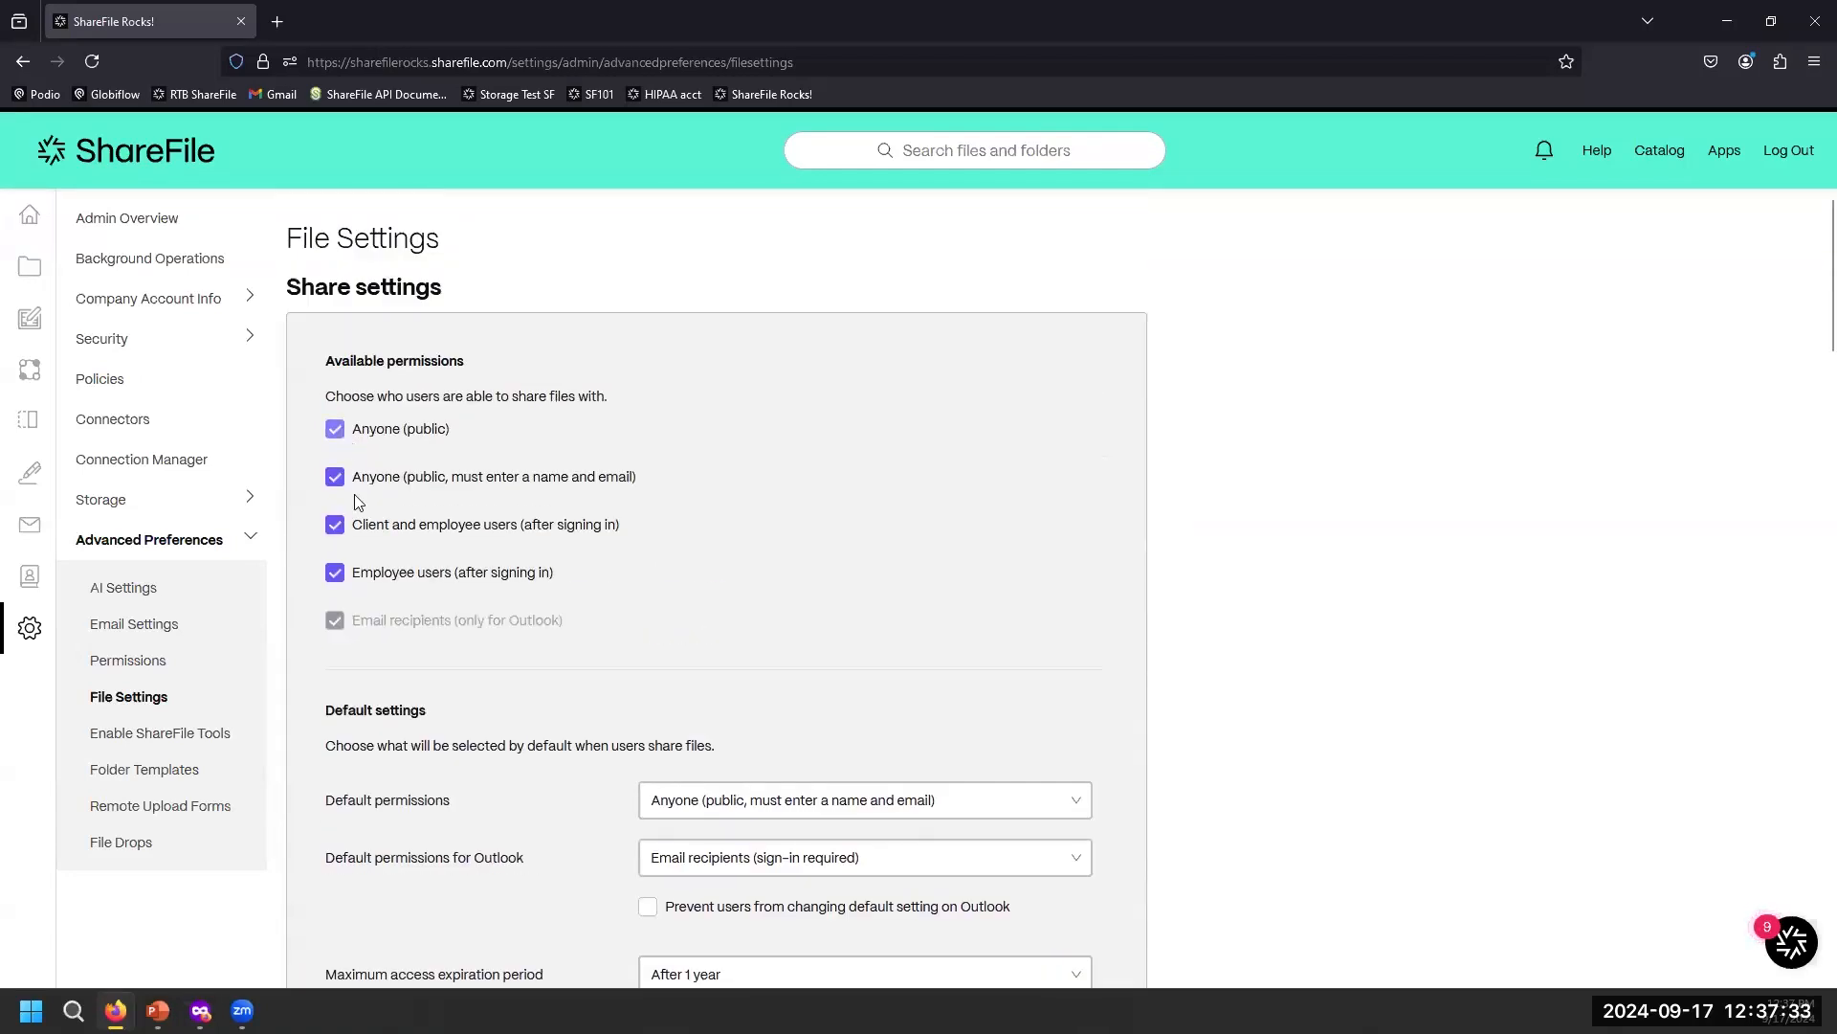
{"action": "left_click_drag", "start_coordinate": [452, 432], "coordinate": [361, 430]}
{"action": "left_click", "coordinate": [562, 481]}
{"action": "left_click_drag", "start_coordinate": [563, 481], "coordinate": [355, 483]}
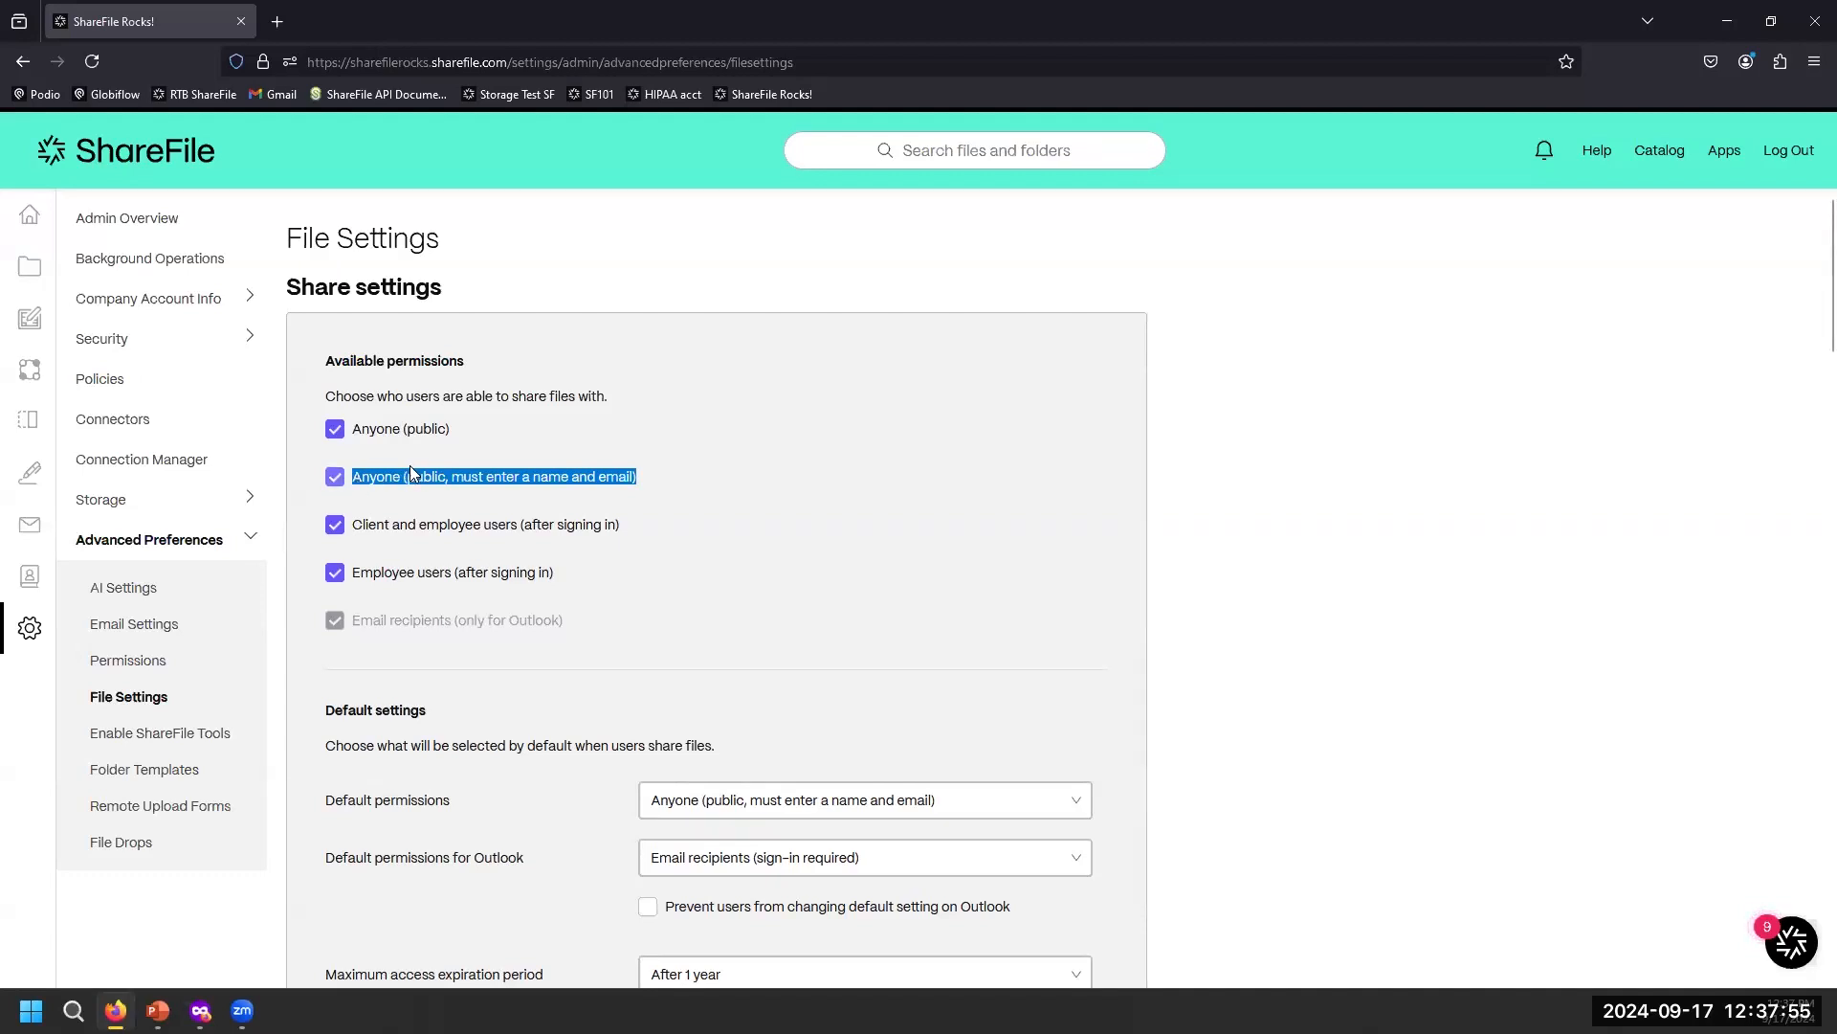
{"action": "left_click_drag", "start_coordinate": [661, 479], "coordinate": [351, 477]}
{"action": "left_click_drag", "start_coordinate": [632, 531], "coordinate": [352, 533]}
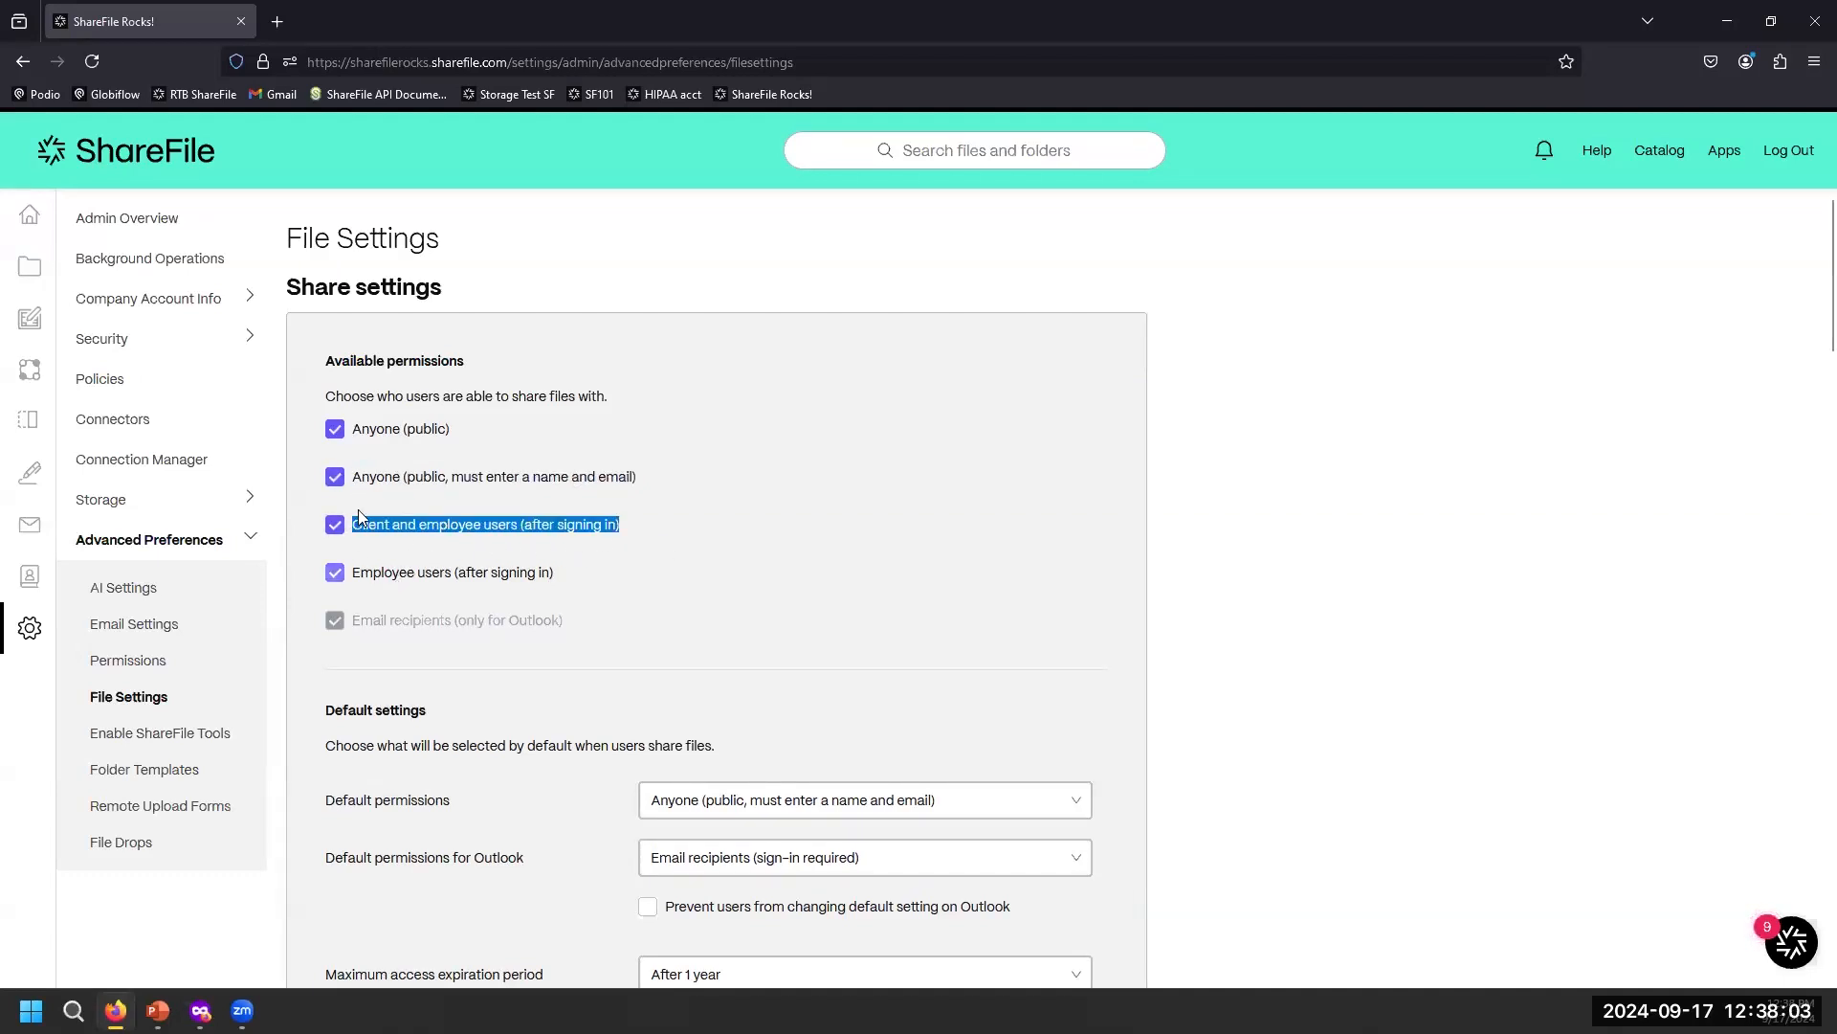
Disable Anyone (public) and Anyone (public, must enter a name and email) in both the share and the request settings.
{"action": "left_click", "coordinate": [335, 477]}
{"action": "left_click", "coordinate": [335, 429]}
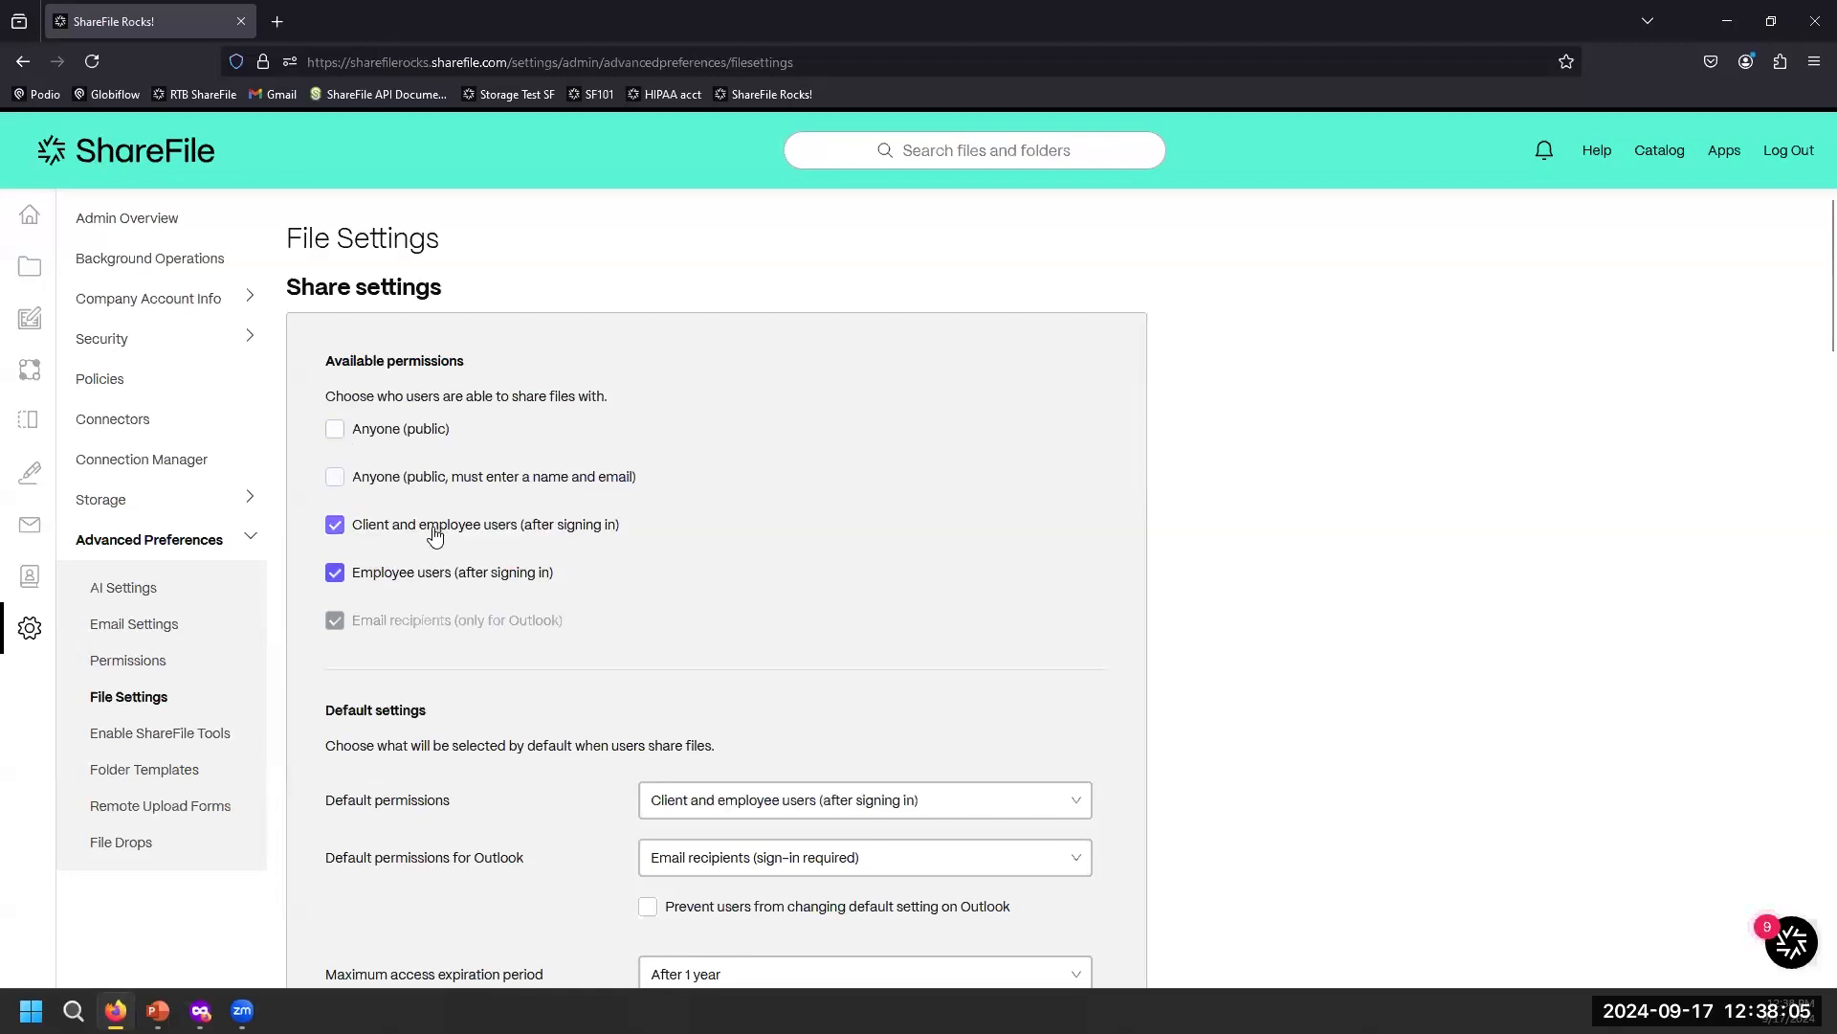
{"action": "scroll", "coordinate": [334, 725], "scroll_direction": "down", "scroll_amount": 3}
{"action": "scroll", "coordinate": [333, 724], "scroll_direction": "down", "scroll_amount": 3}
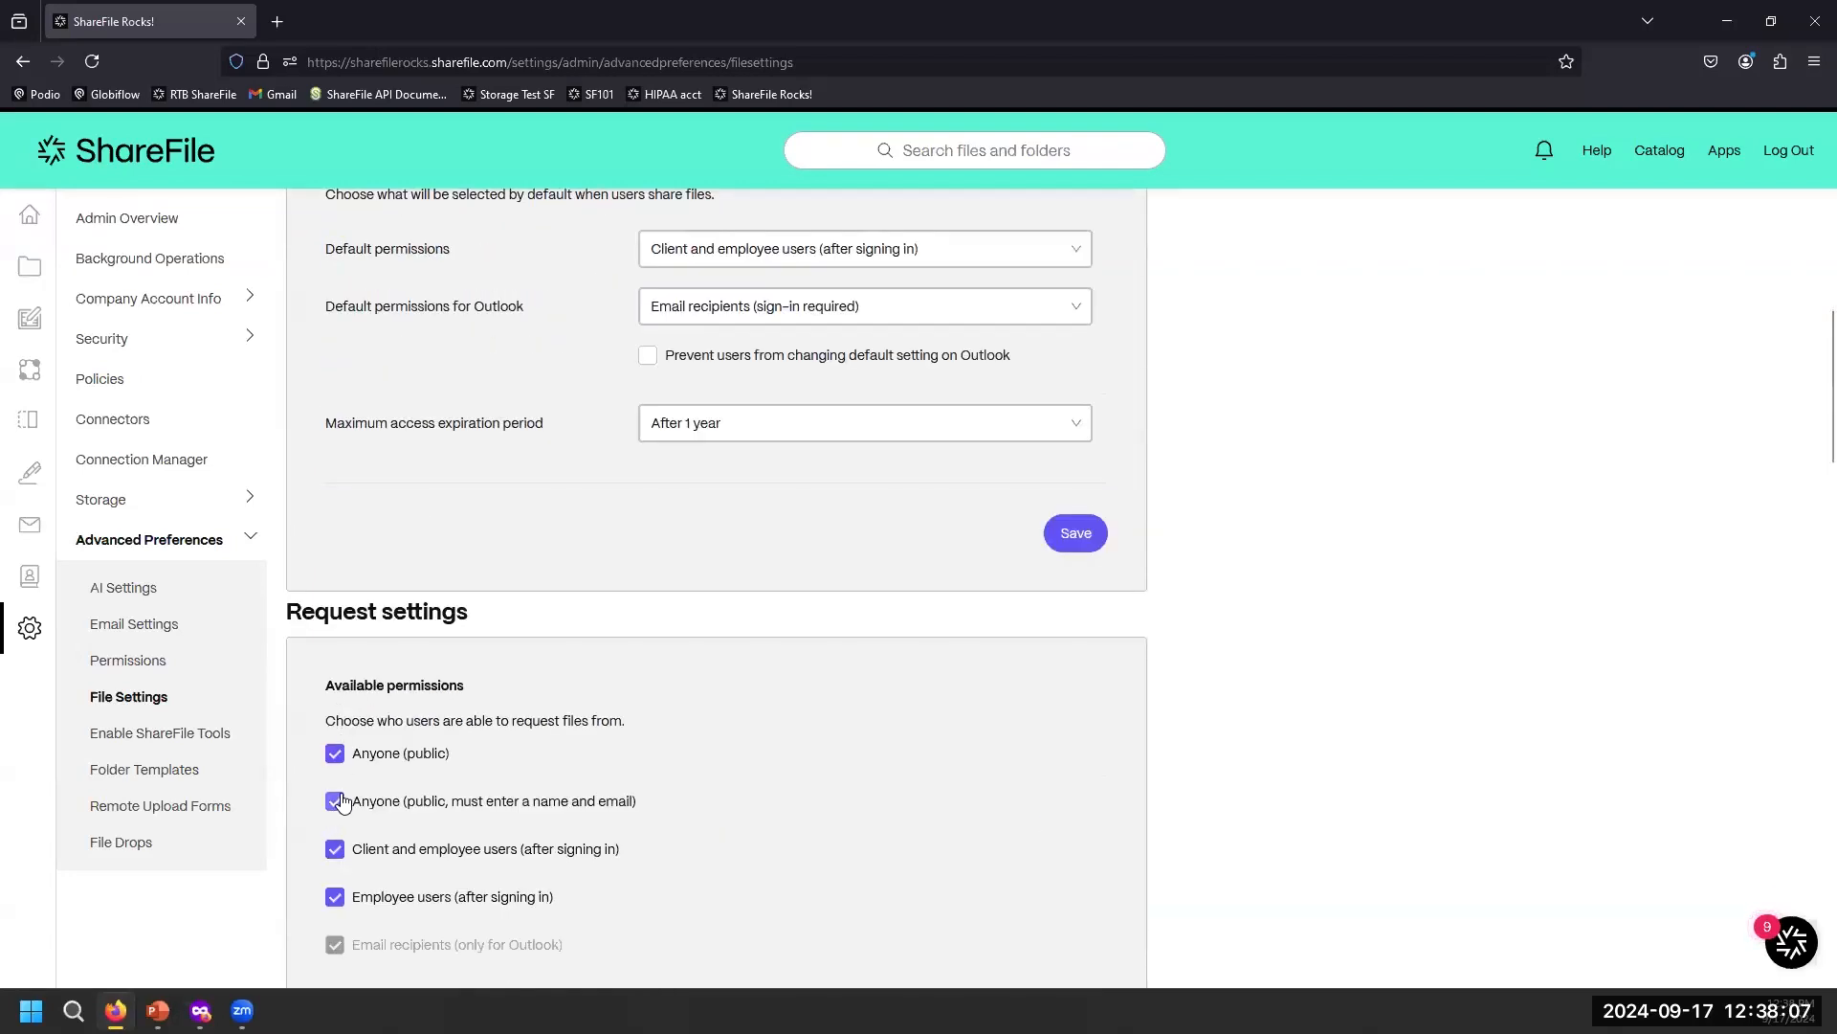
{"action": "left_click", "coordinate": [335, 801]}
{"action": "left_click", "coordinate": [335, 753]}
Save the share settings and the request settings on the File Settings page.
{"action": "scroll", "coordinate": [460, 756], "scroll_direction": "up", "scroll_amount": 3}
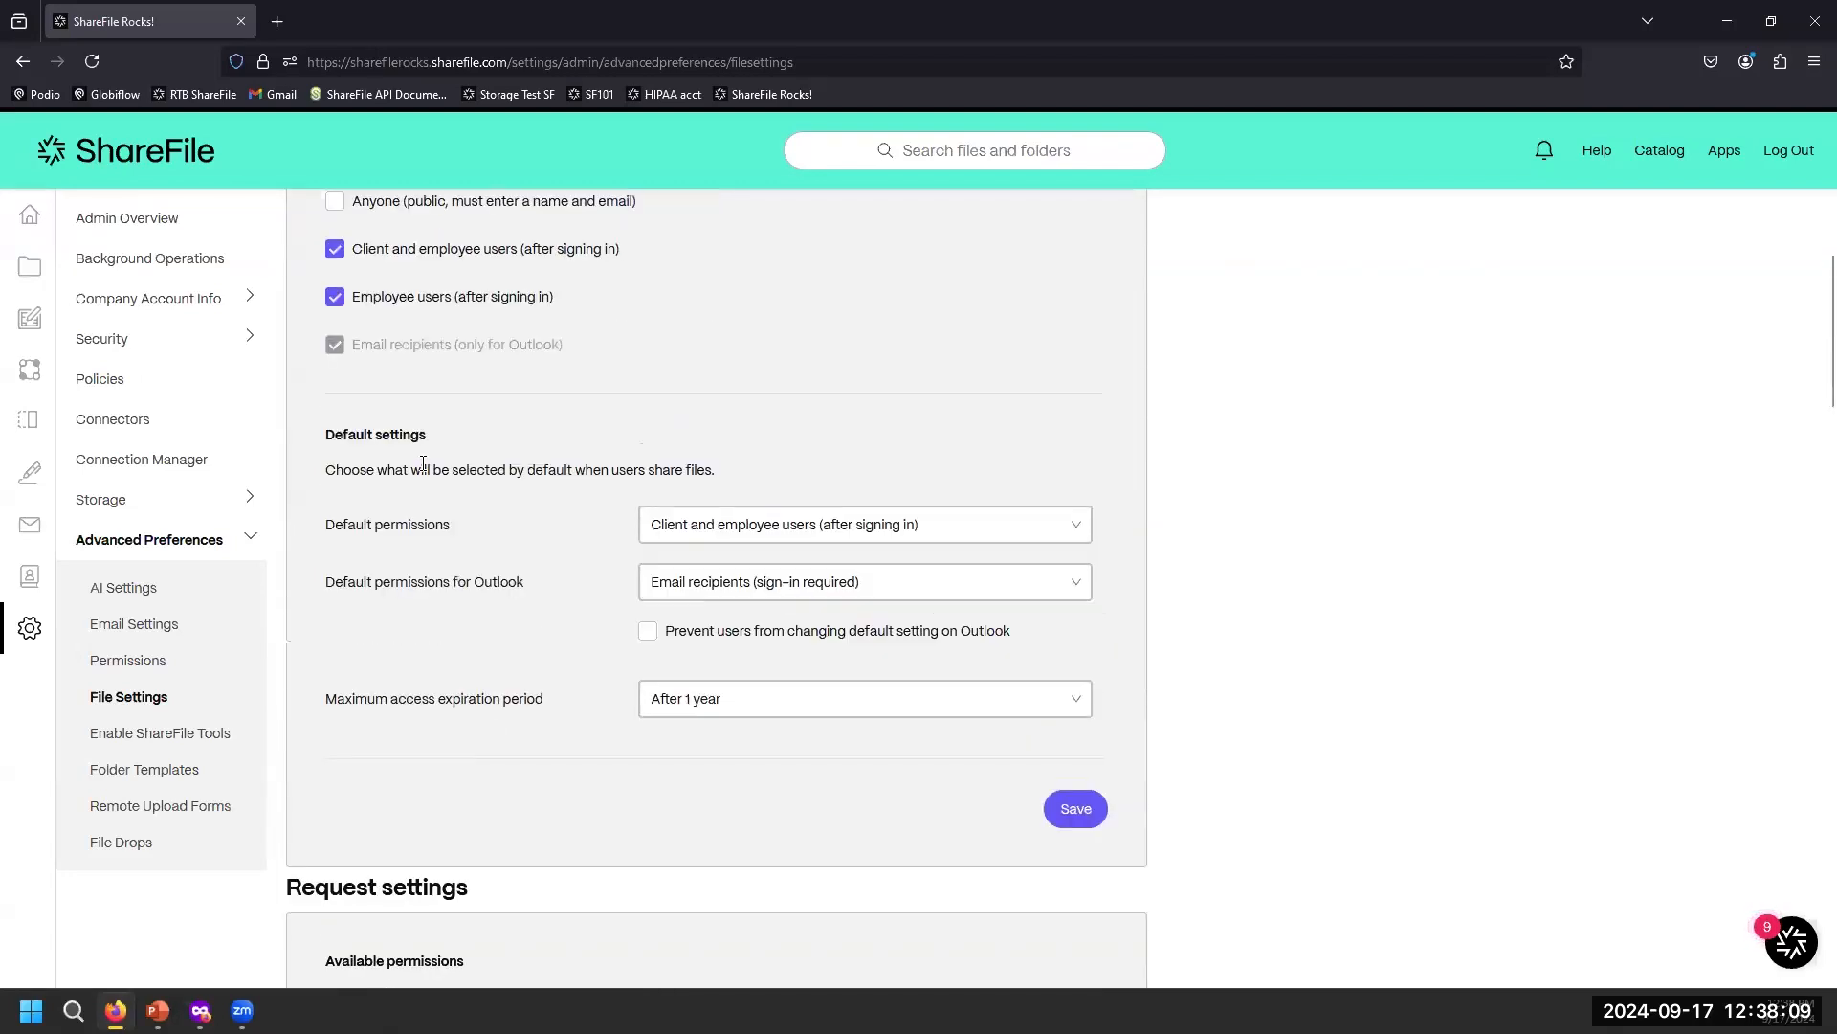
{"action": "scroll", "coordinate": [422, 484], "scroll_direction": "up", "scroll_amount": 2}
{"action": "scroll", "coordinate": [670, 555], "scroll_direction": "down", "scroll_amount": 4}
{"action": "left_click", "coordinate": [1075, 624]}
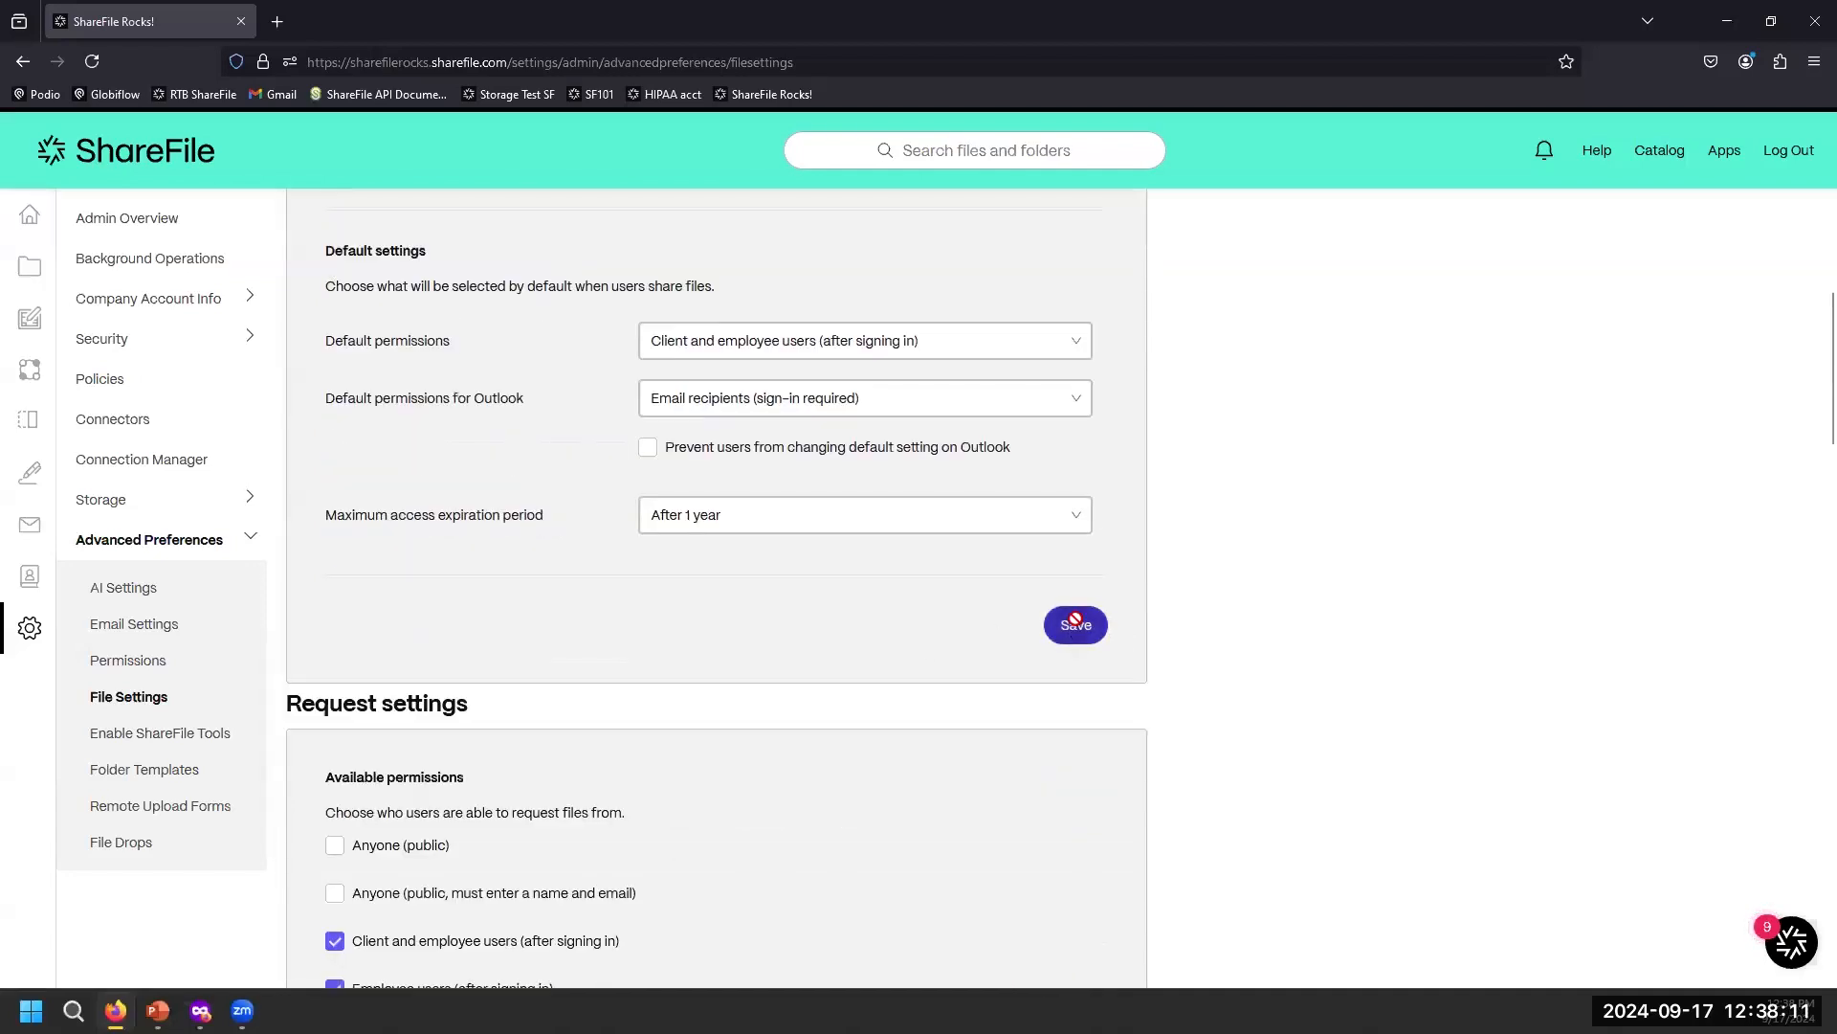
{"action": "scroll", "coordinate": [768, 702], "scroll_direction": "down", "scroll_amount": 6}
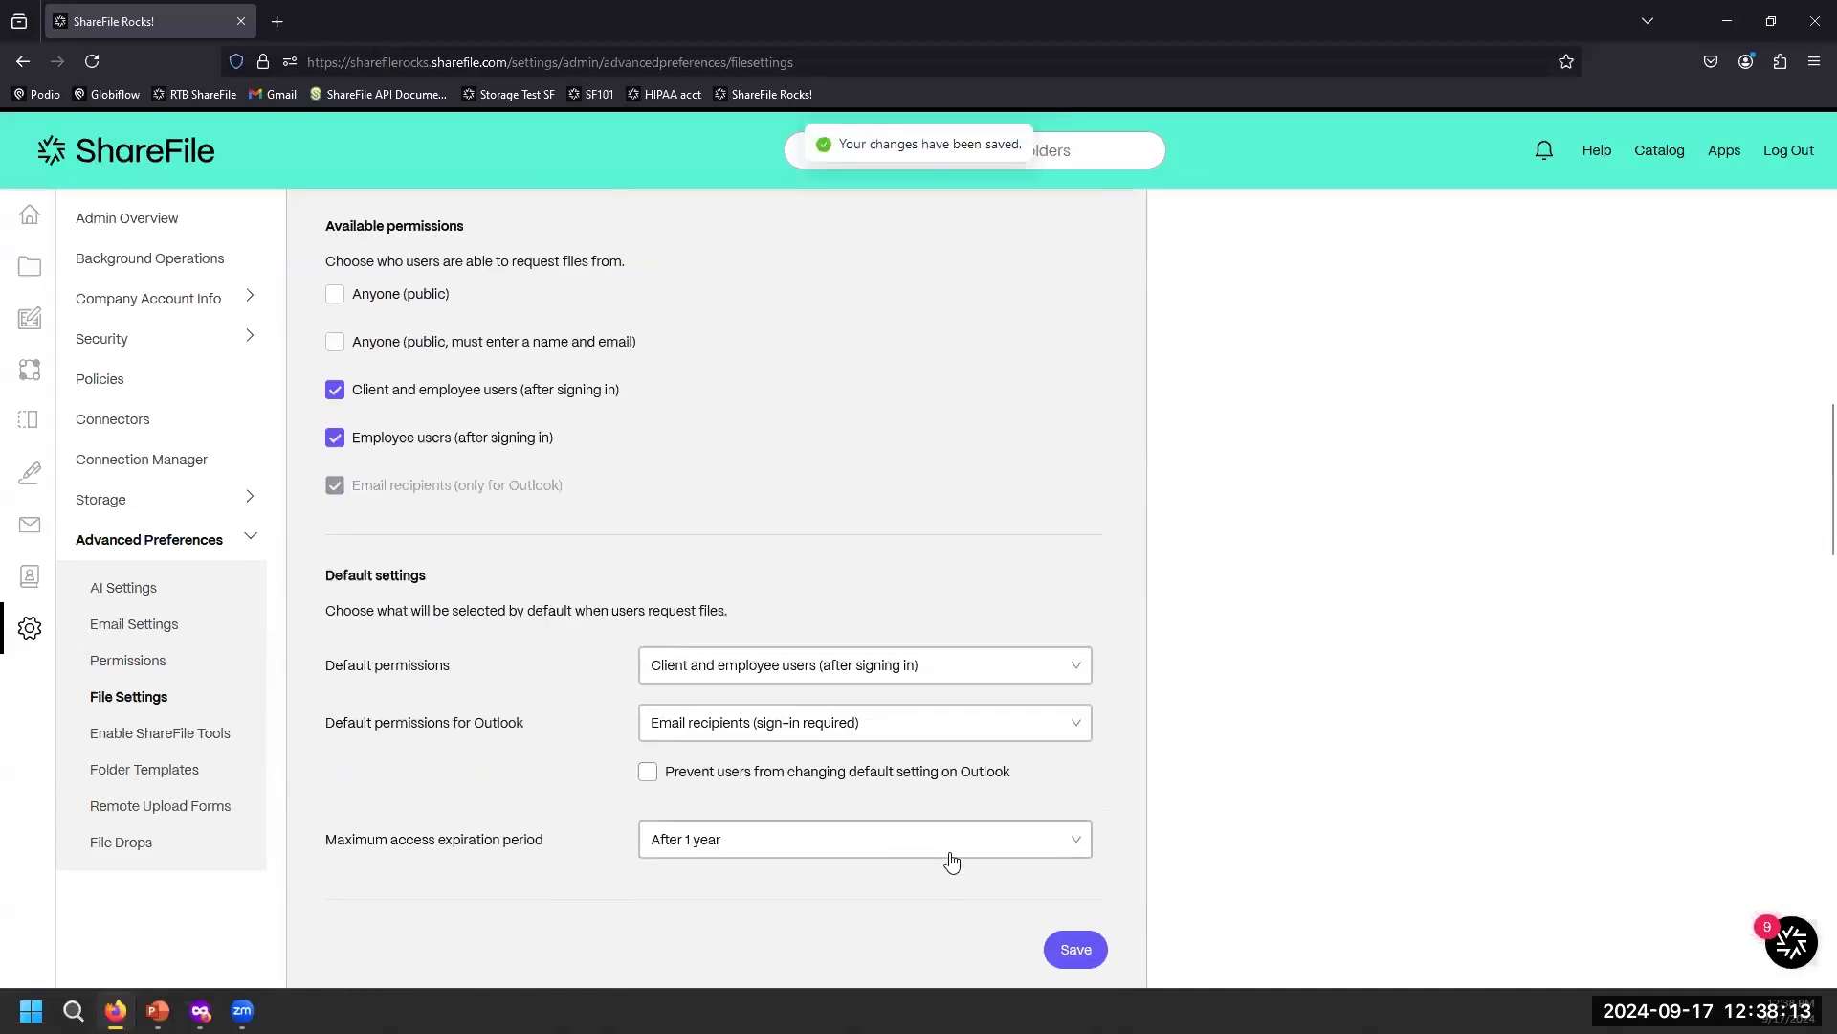
{"action": "left_click", "coordinate": [1072, 950]}
Review the available and default permissions for sharing and requesting files after saving.
{"action": "scroll", "coordinate": [747, 722], "scroll_direction": "up", "scroll_amount": 6}
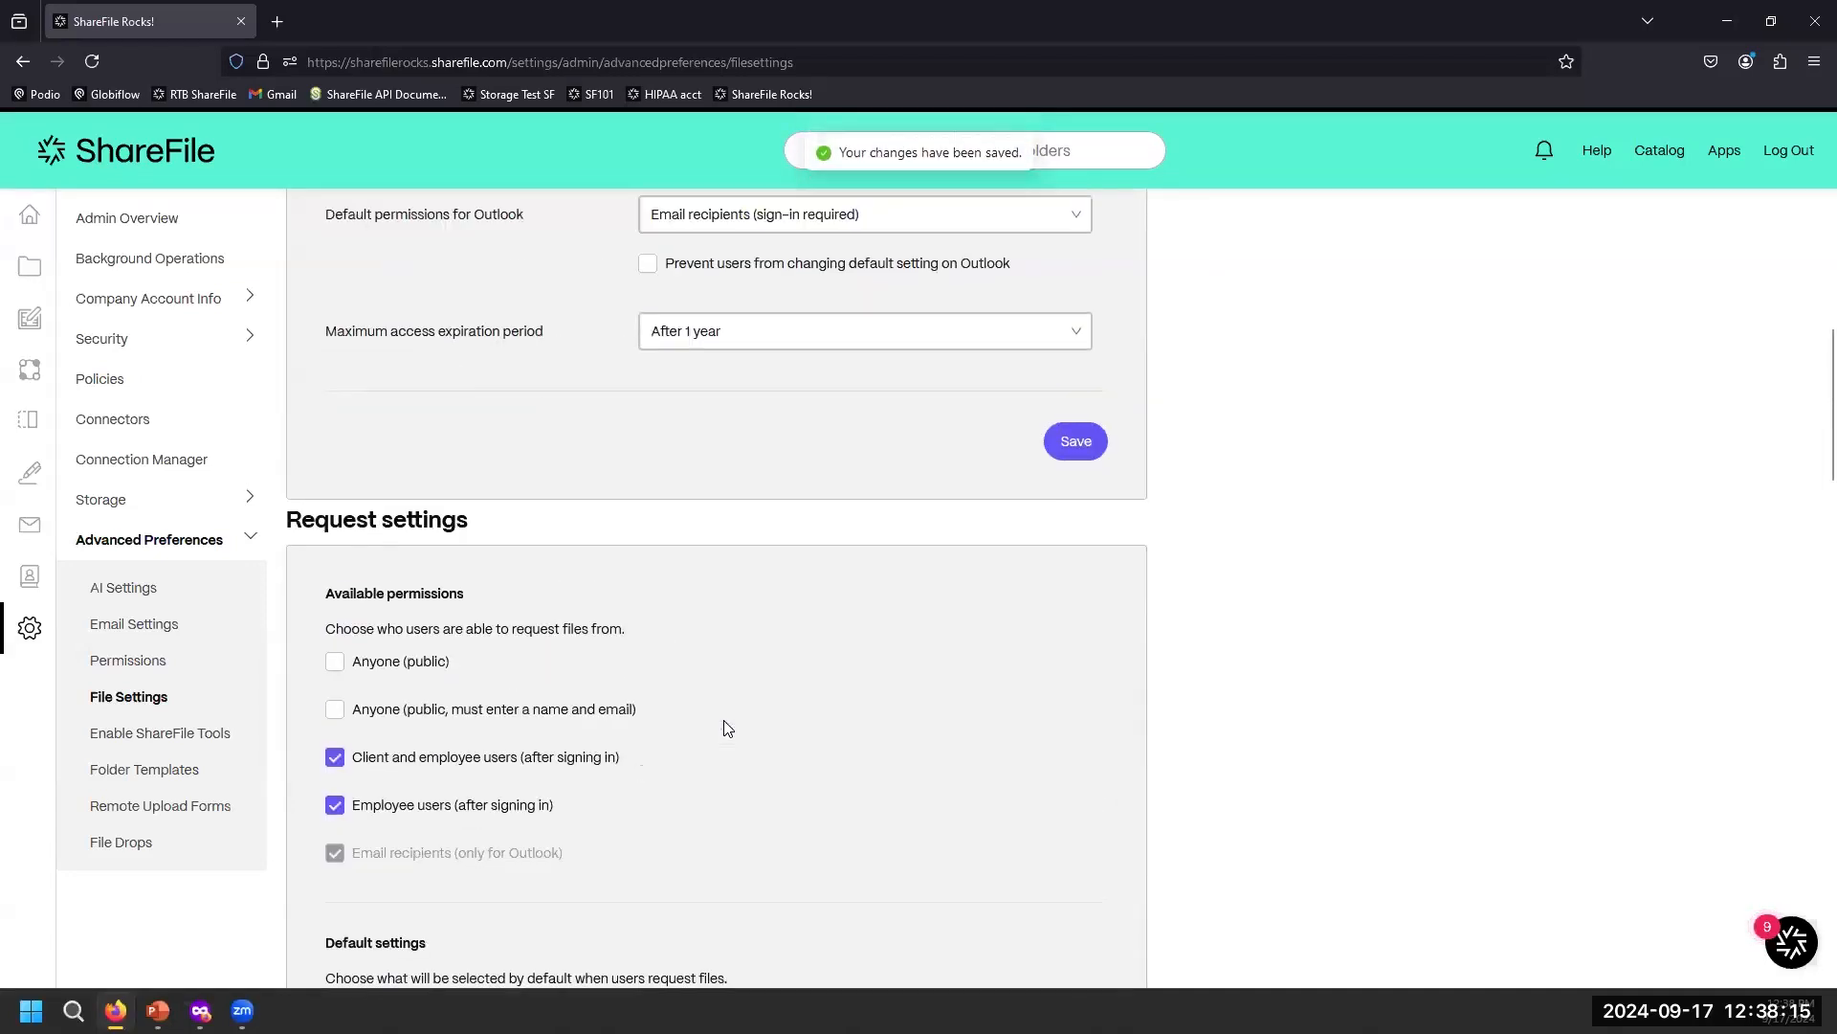
{"action": "scroll", "coordinate": [725, 727], "scroll_direction": "up", "scroll_amount": 3}
{"action": "scroll", "coordinate": [724, 727], "scroll_direction": "down", "scroll_amount": 5}
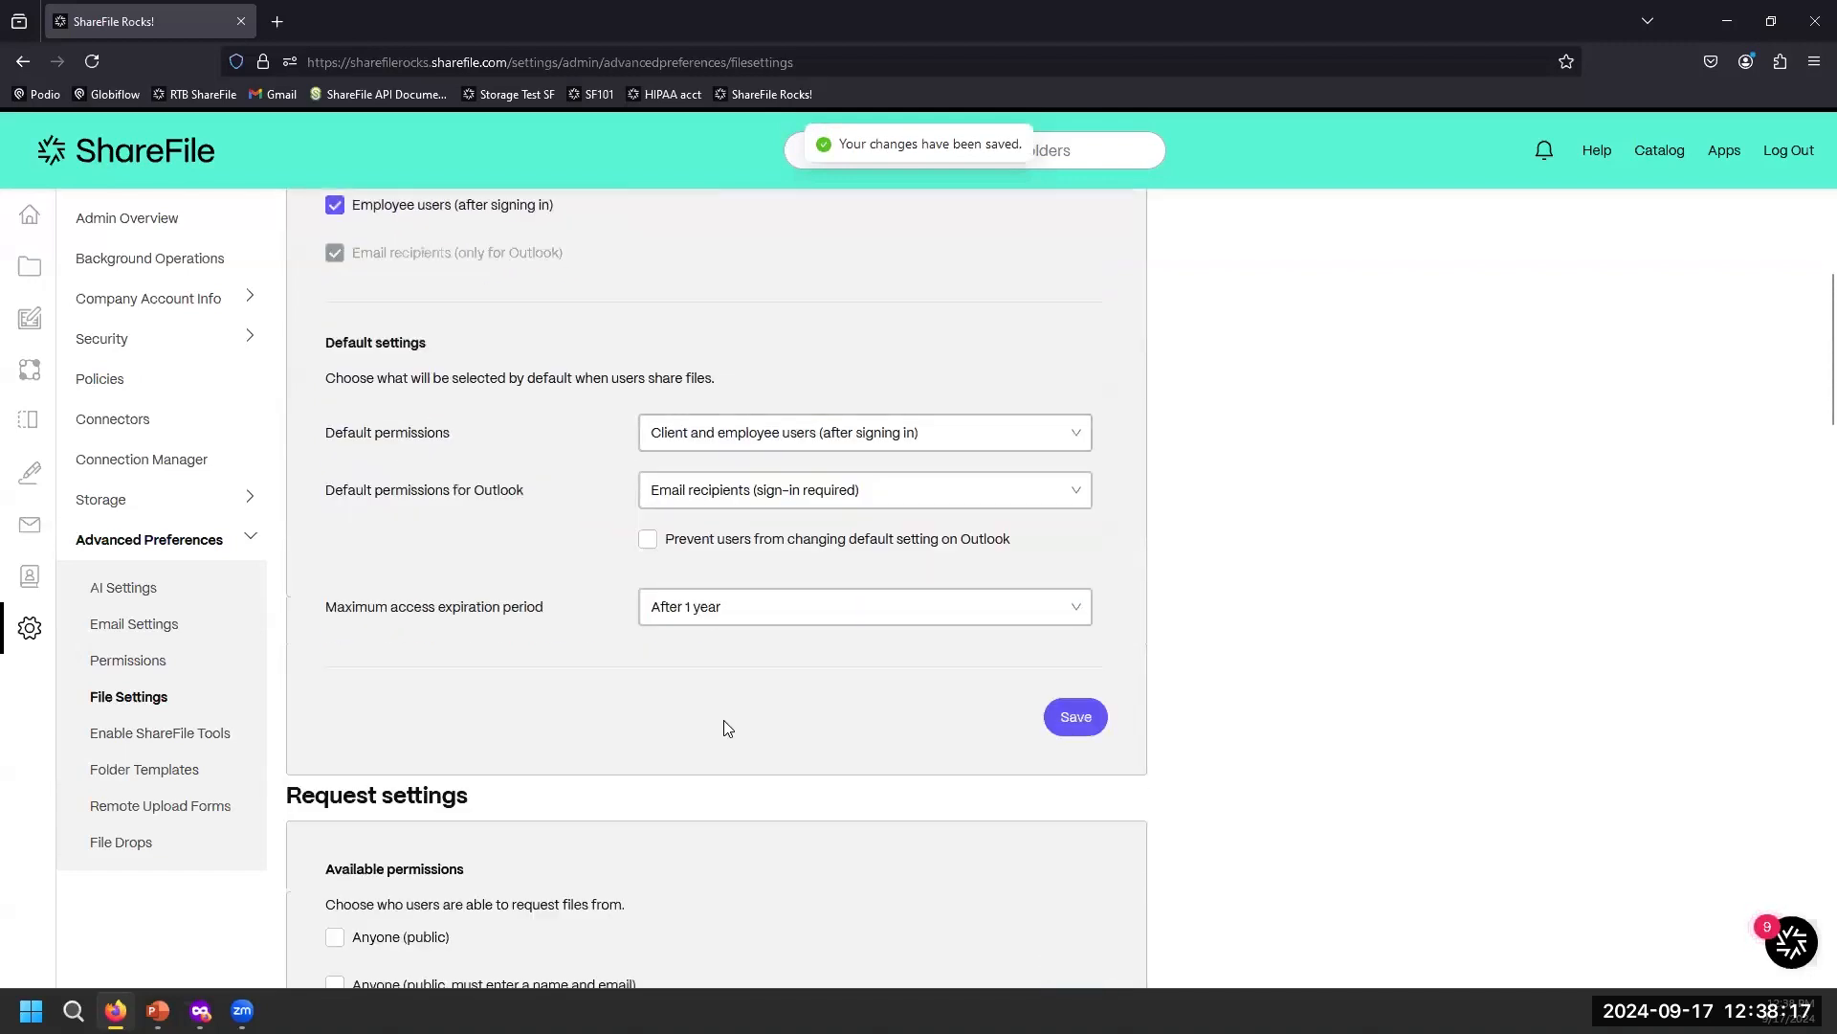
{"action": "scroll", "coordinate": [723, 728], "scroll_direction": "down", "scroll_amount": 2}
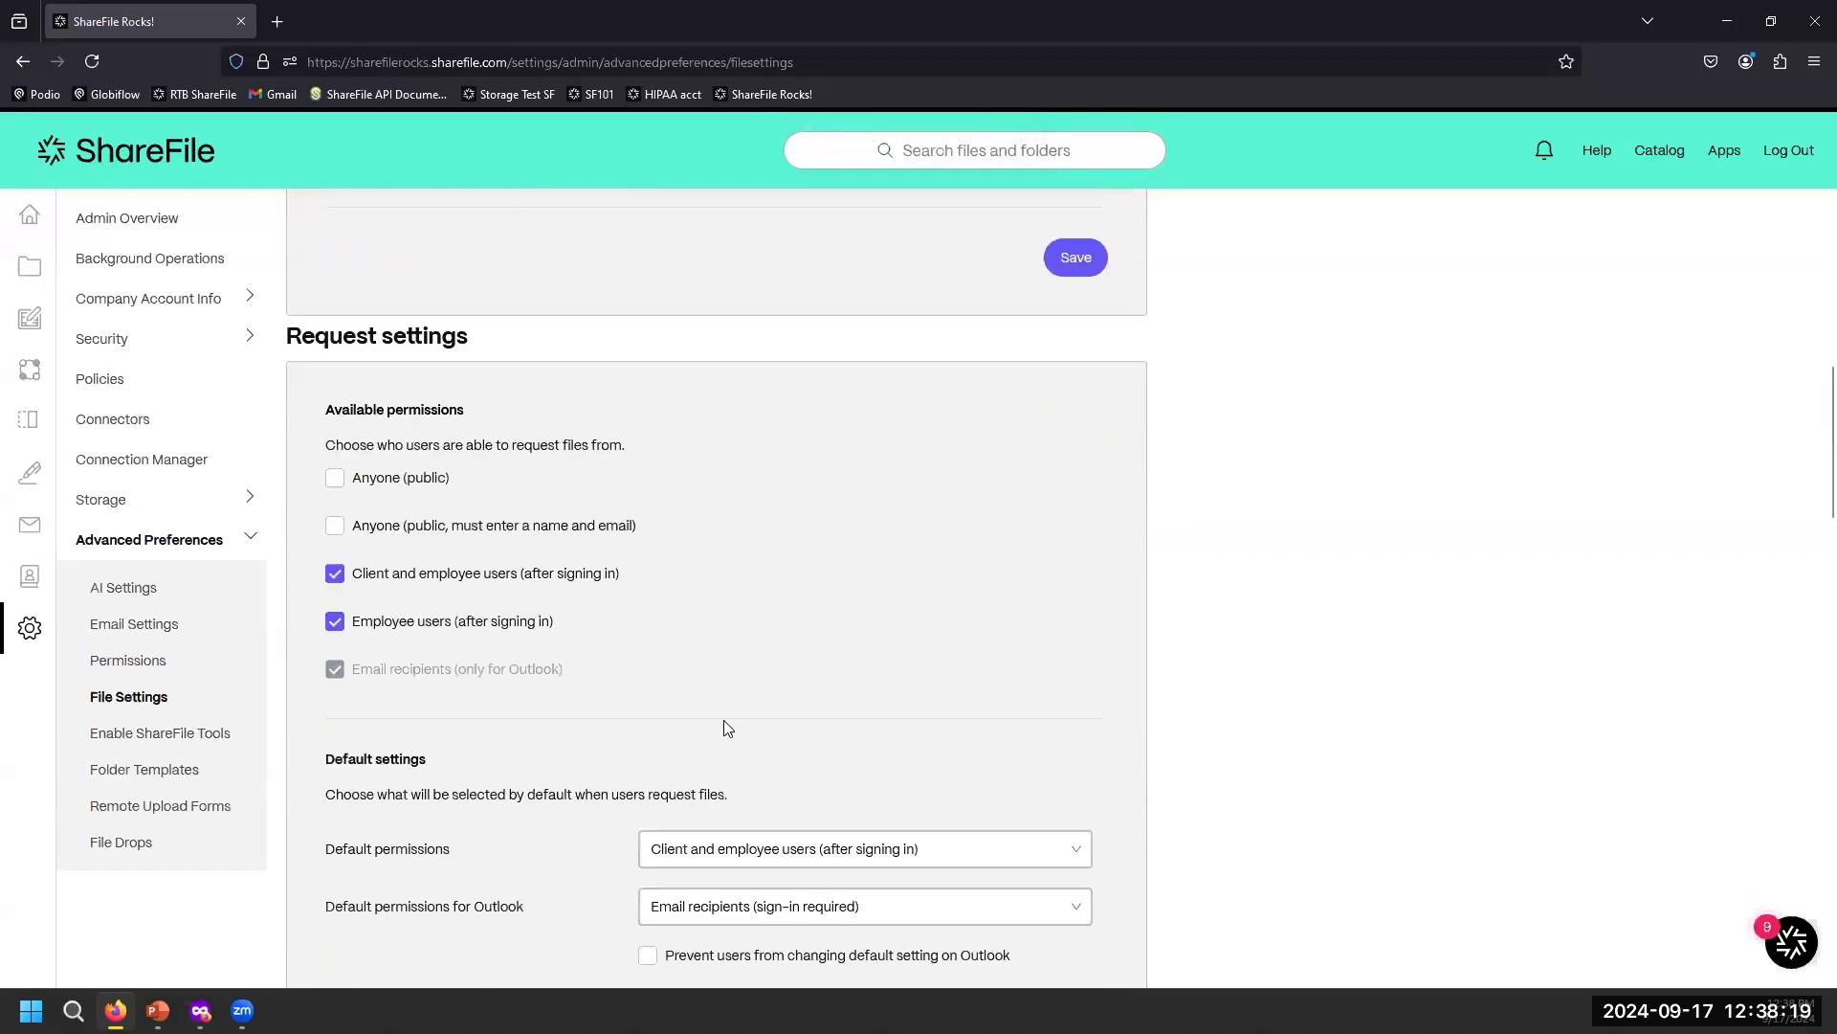
{"action": "scroll", "coordinate": [724, 728], "scroll_direction": "up", "scroll_amount": 7}
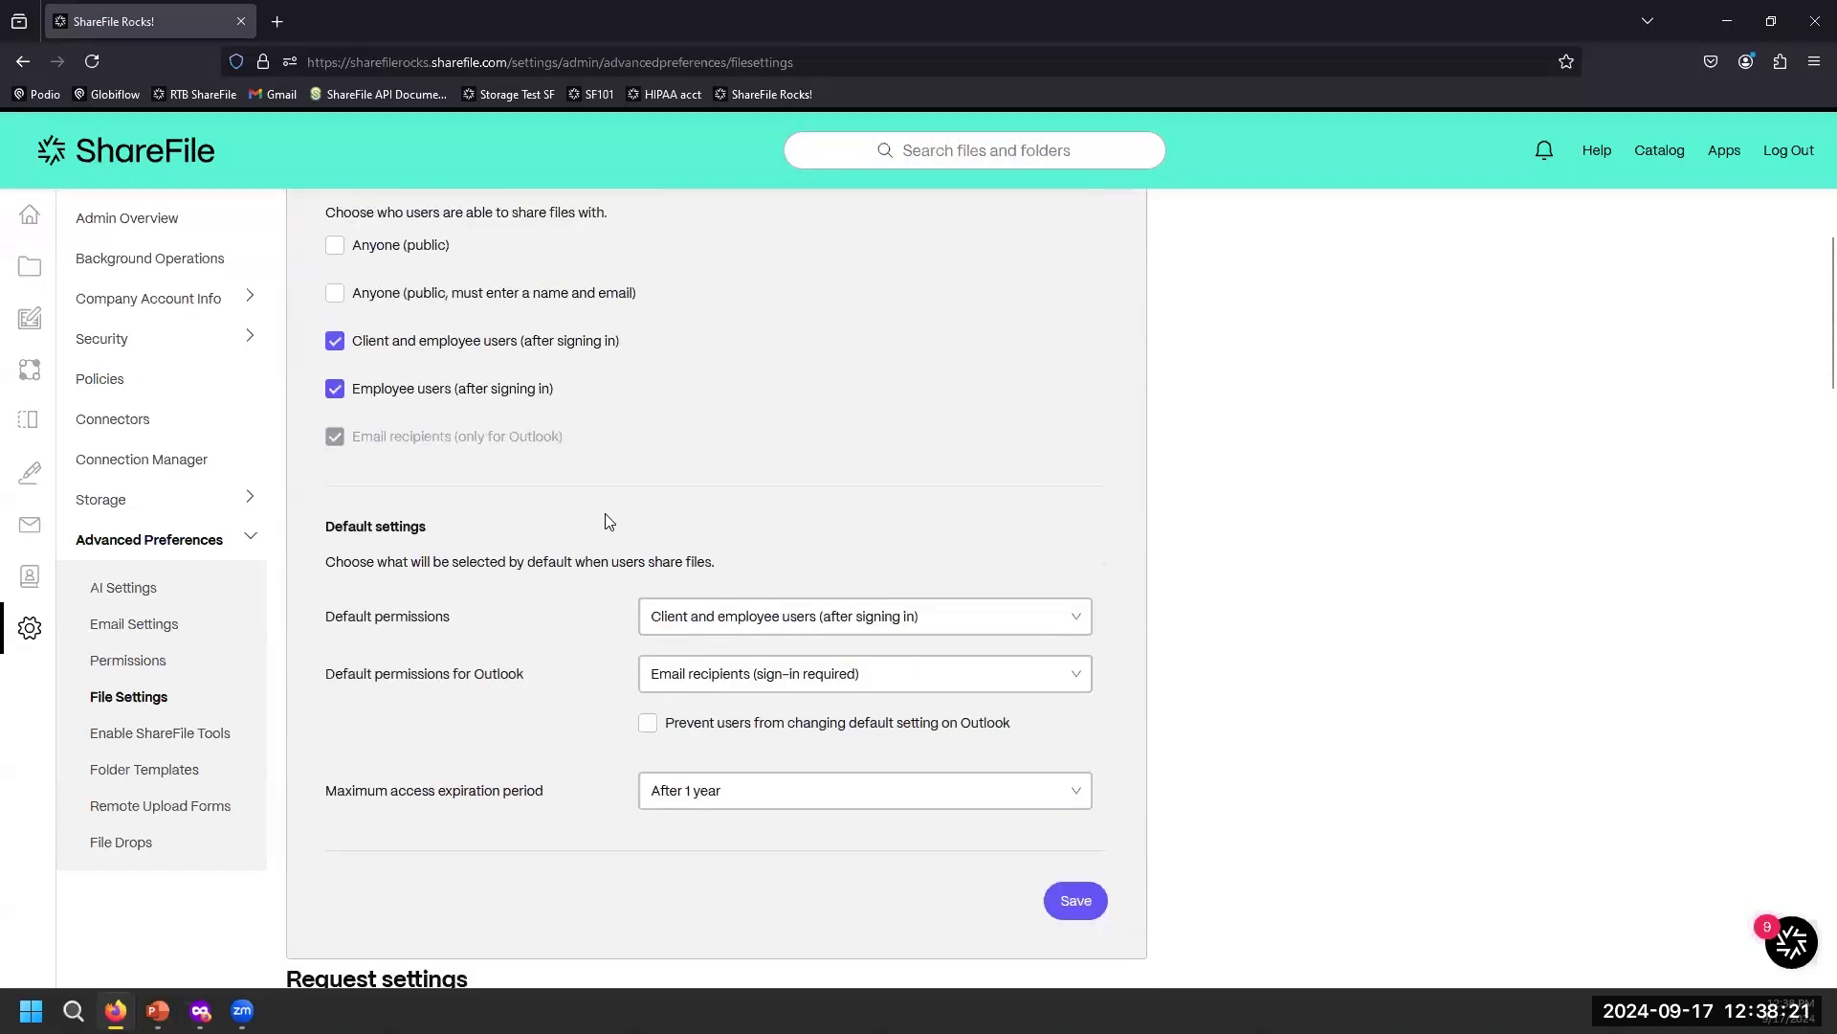
{"action": "scroll", "coordinate": [606, 516], "scroll_direction": "up", "scroll_amount": 2}
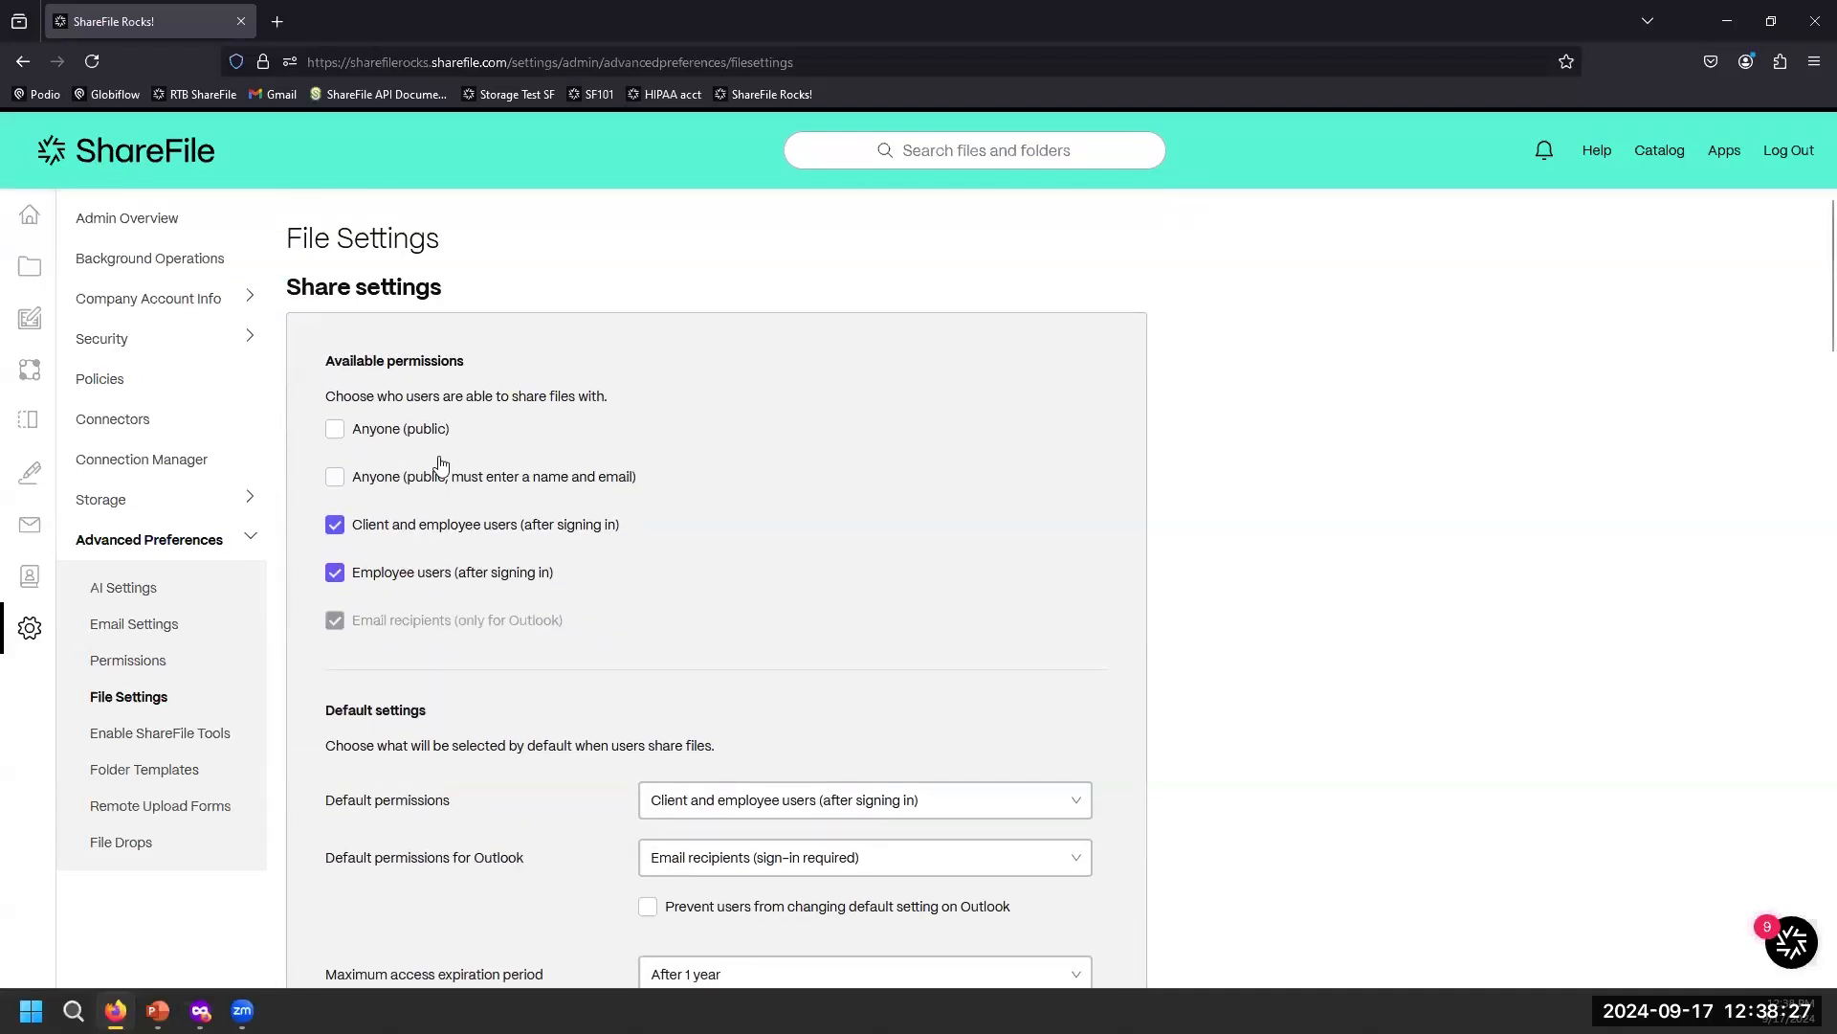
Enable Anyone (public) and Anyone (public, must enter a name and email) for sharing, and keep Client and employee users (after signing in) as the default permission.
{"action": "left_click", "coordinate": [335, 430]}
{"action": "left_click", "coordinate": [335, 478]}
{"action": "scroll", "coordinate": [447, 636], "scroll_direction": "down", "scroll_amount": 2}
{"action": "left_click_drag", "start_coordinate": [450, 616], "coordinate": [330, 616]}
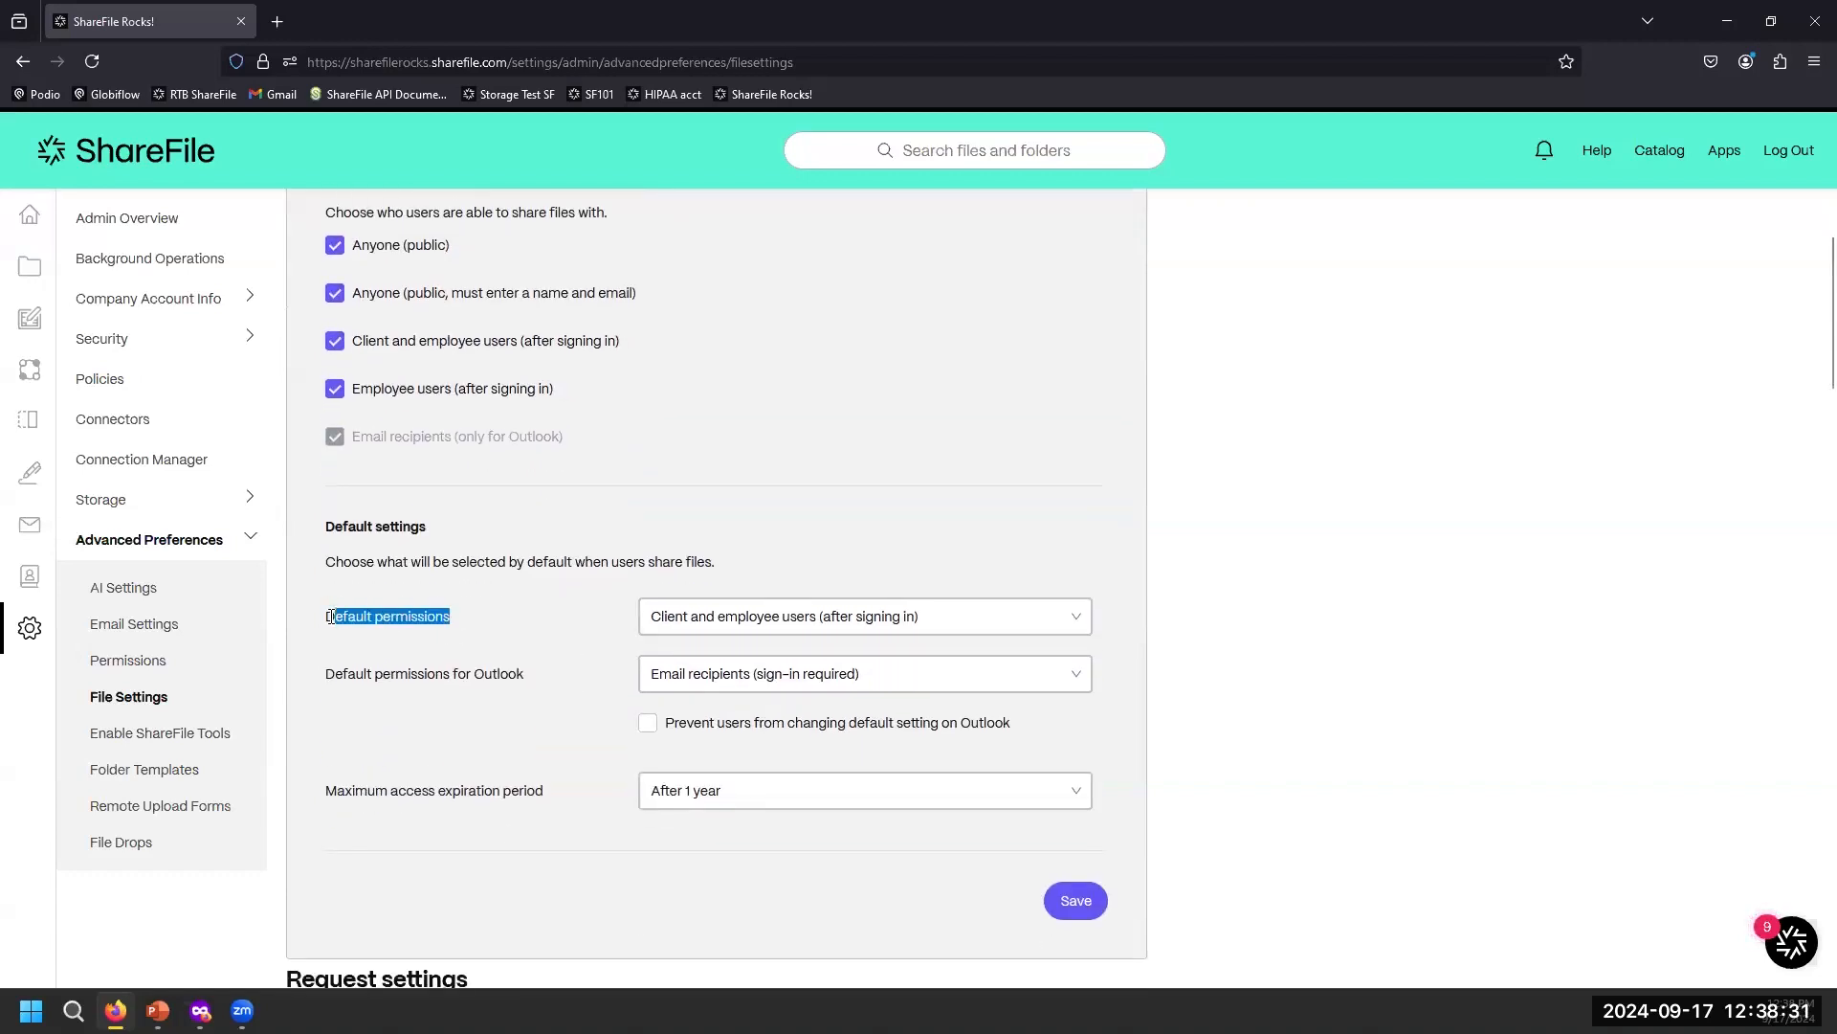
{"action": "left_click", "coordinate": [668, 624]}
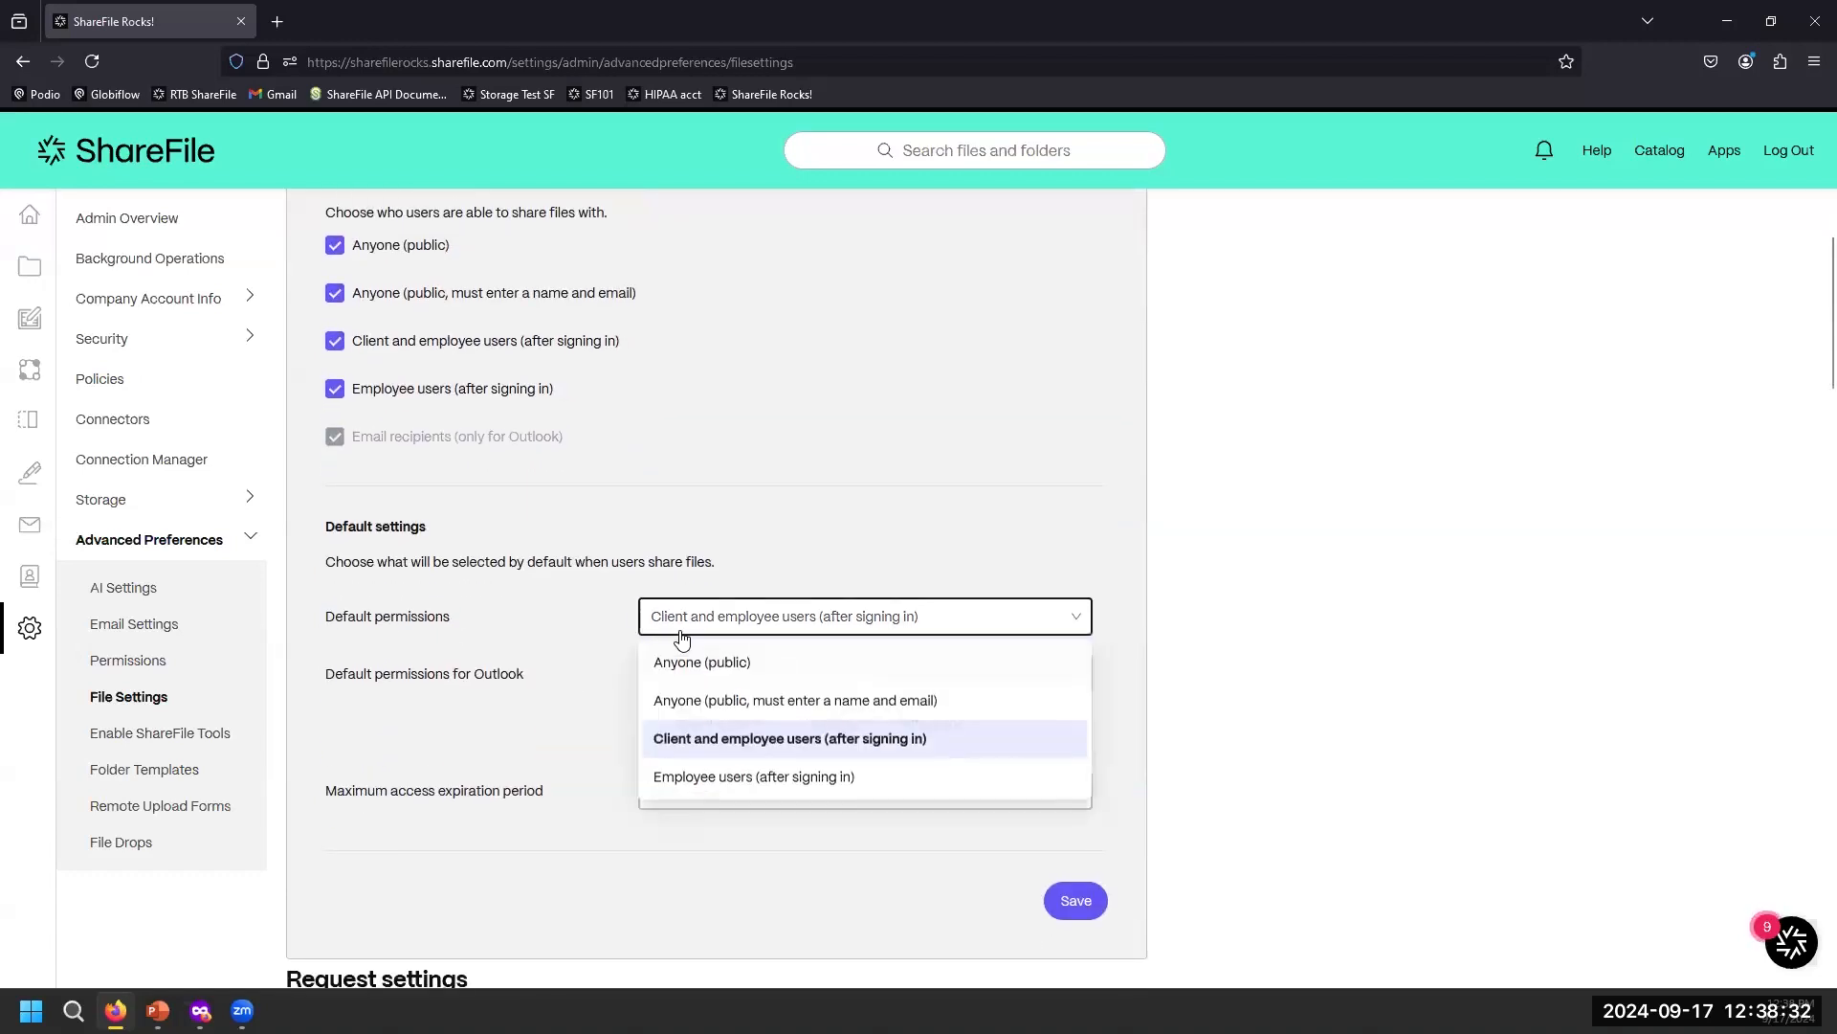
{"action": "left_click", "coordinate": [729, 743]}
{"action": "scroll", "coordinate": [508, 761], "scroll_direction": "up", "scroll_amount": 2}
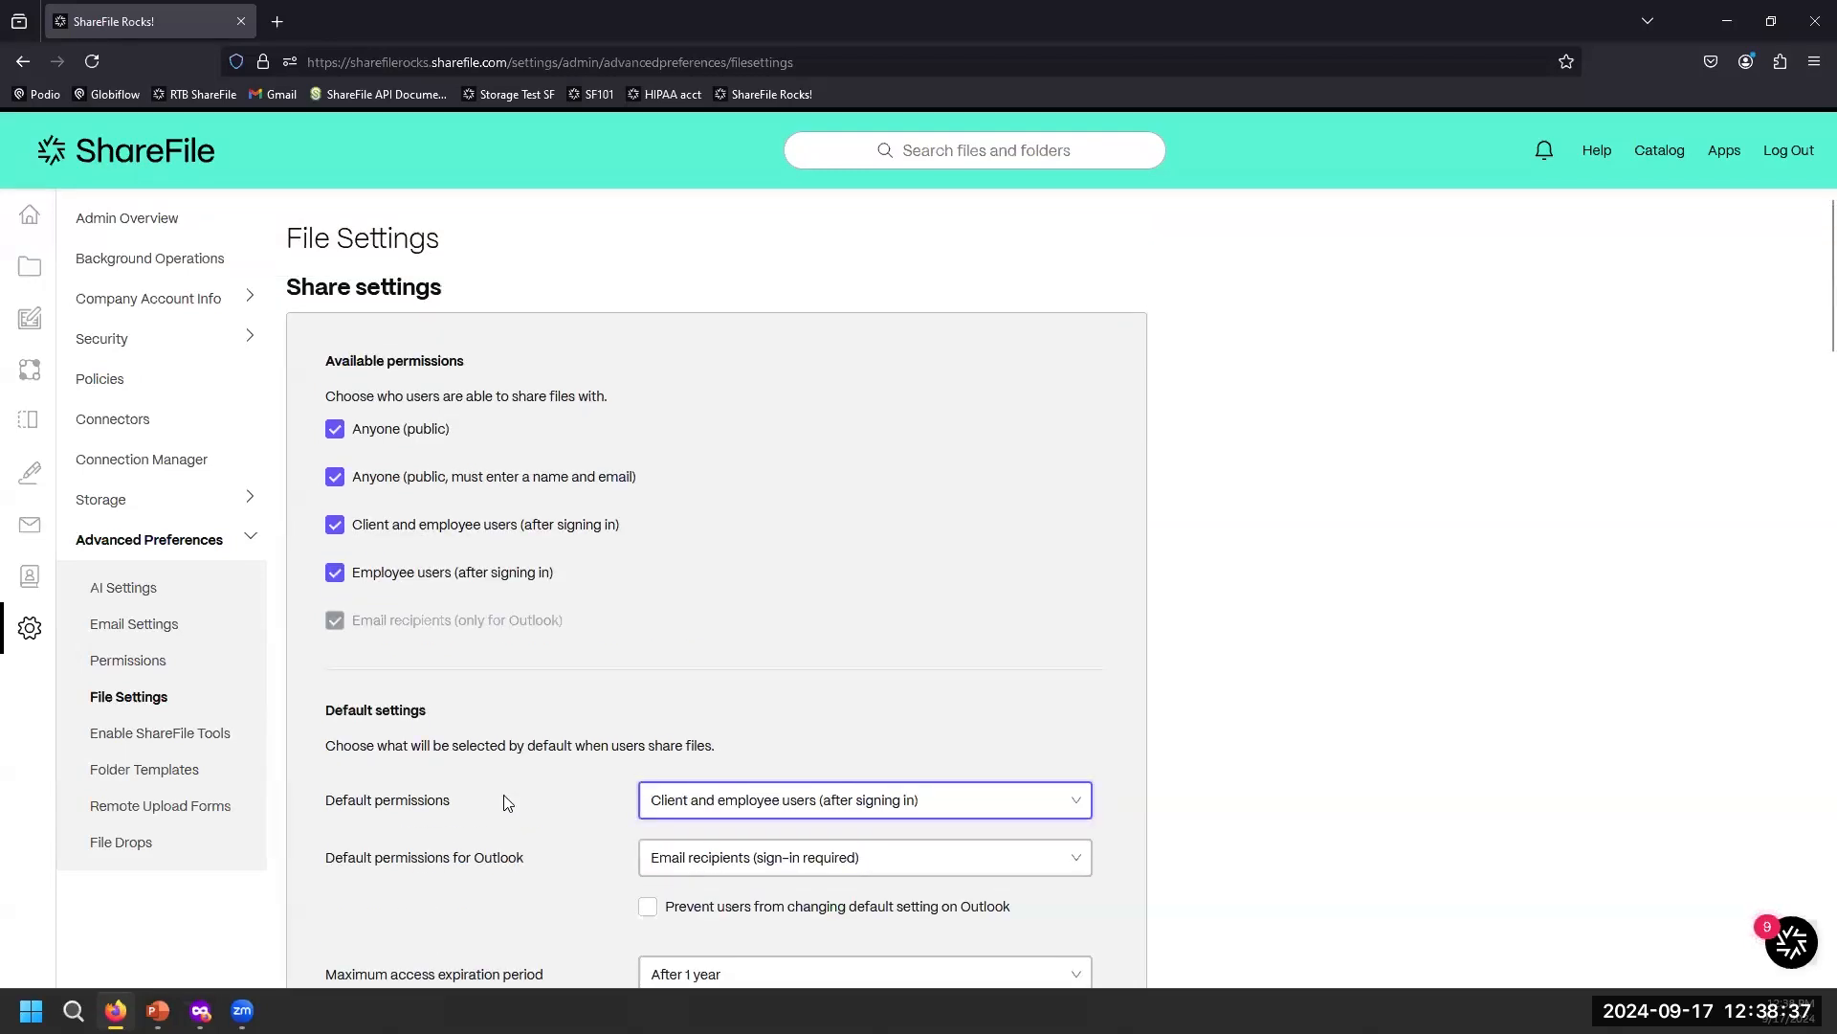
Review the default share settings and the available choices for the maximum access expiration period.
{"action": "scroll", "coordinate": [546, 786], "scroll_direction": "down", "scroll_amount": 1}
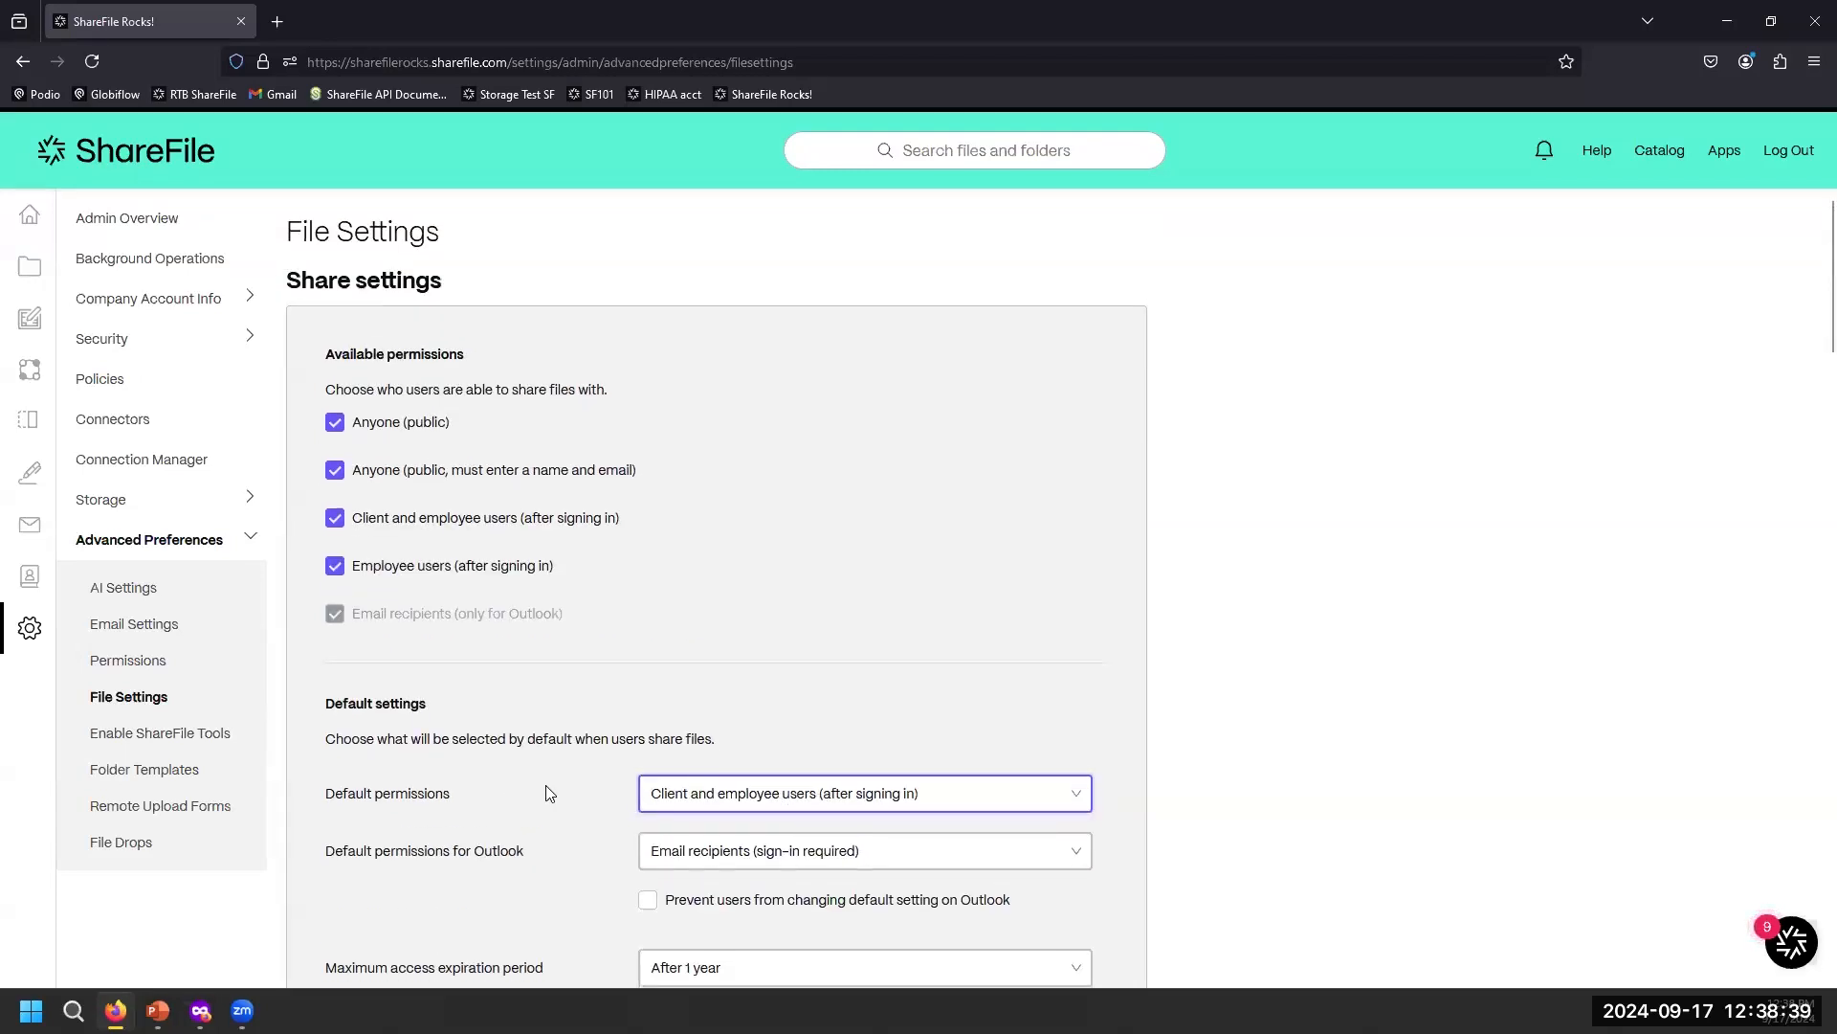
{"action": "scroll", "coordinate": [546, 793], "scroll_direction": "down", "scroll_amount": 1}
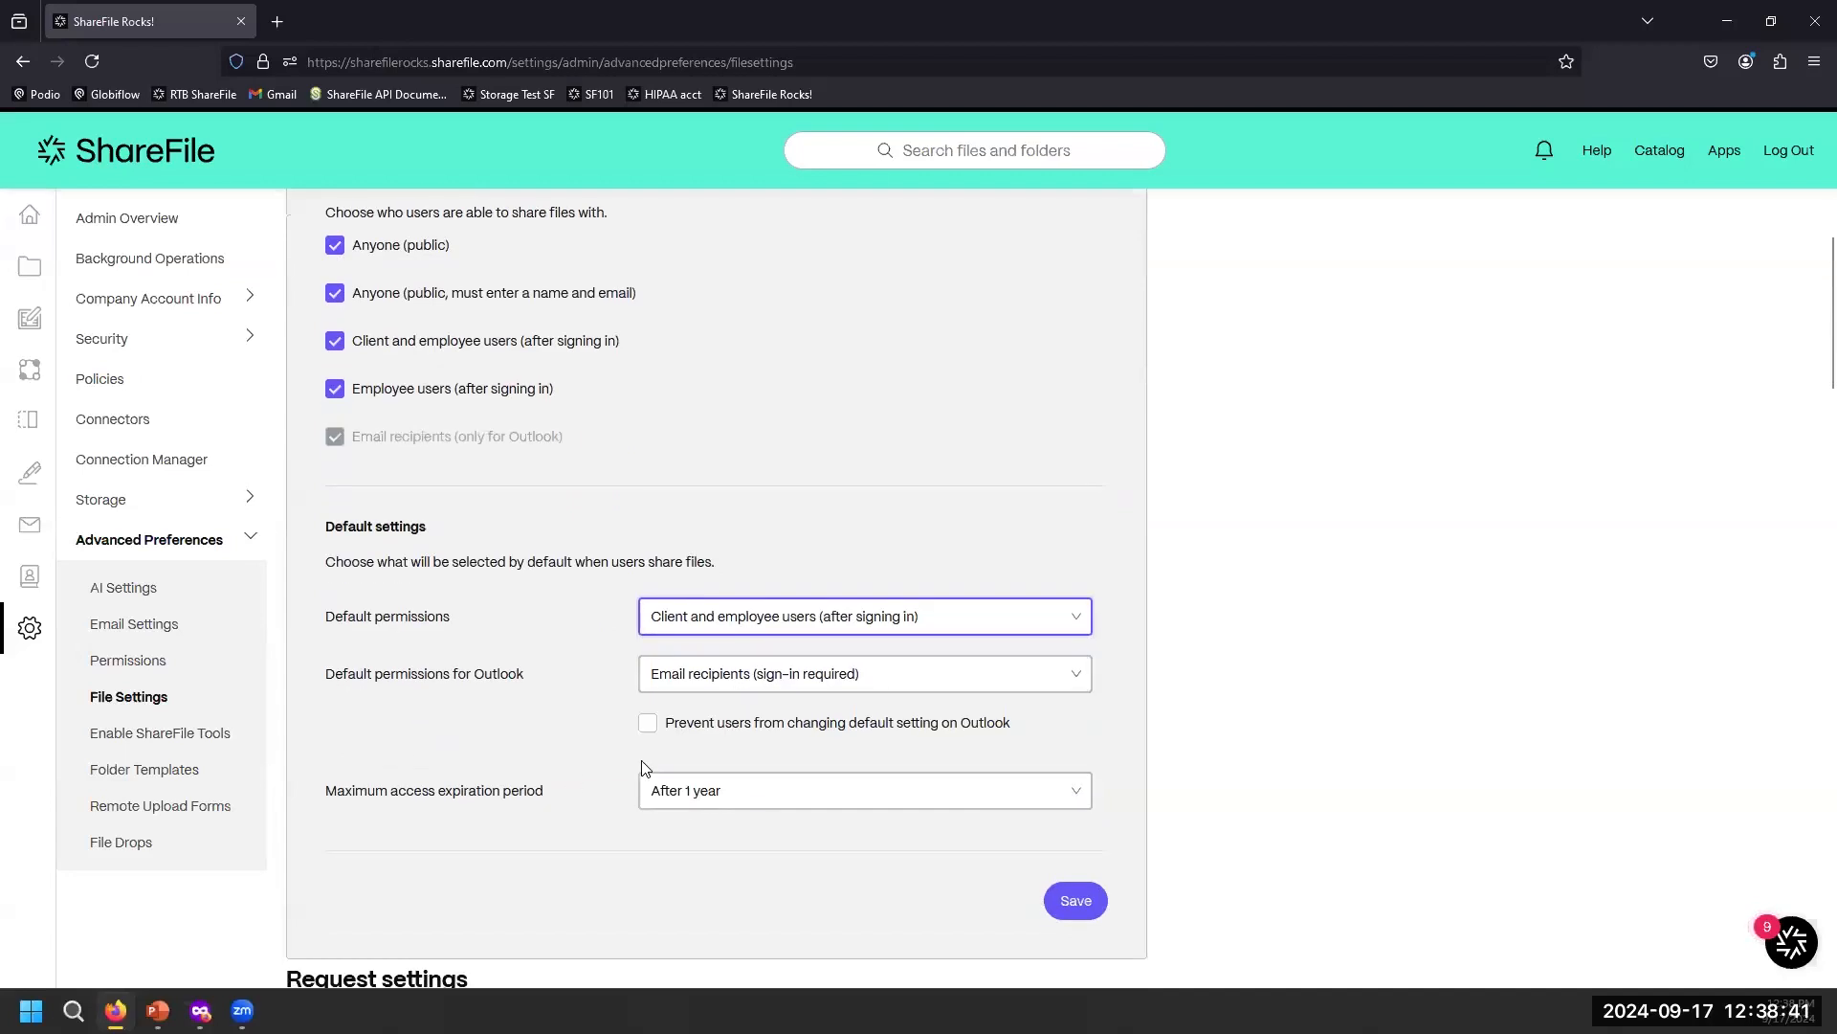
{"action": "left_click", "coordinate": [694, 796]}
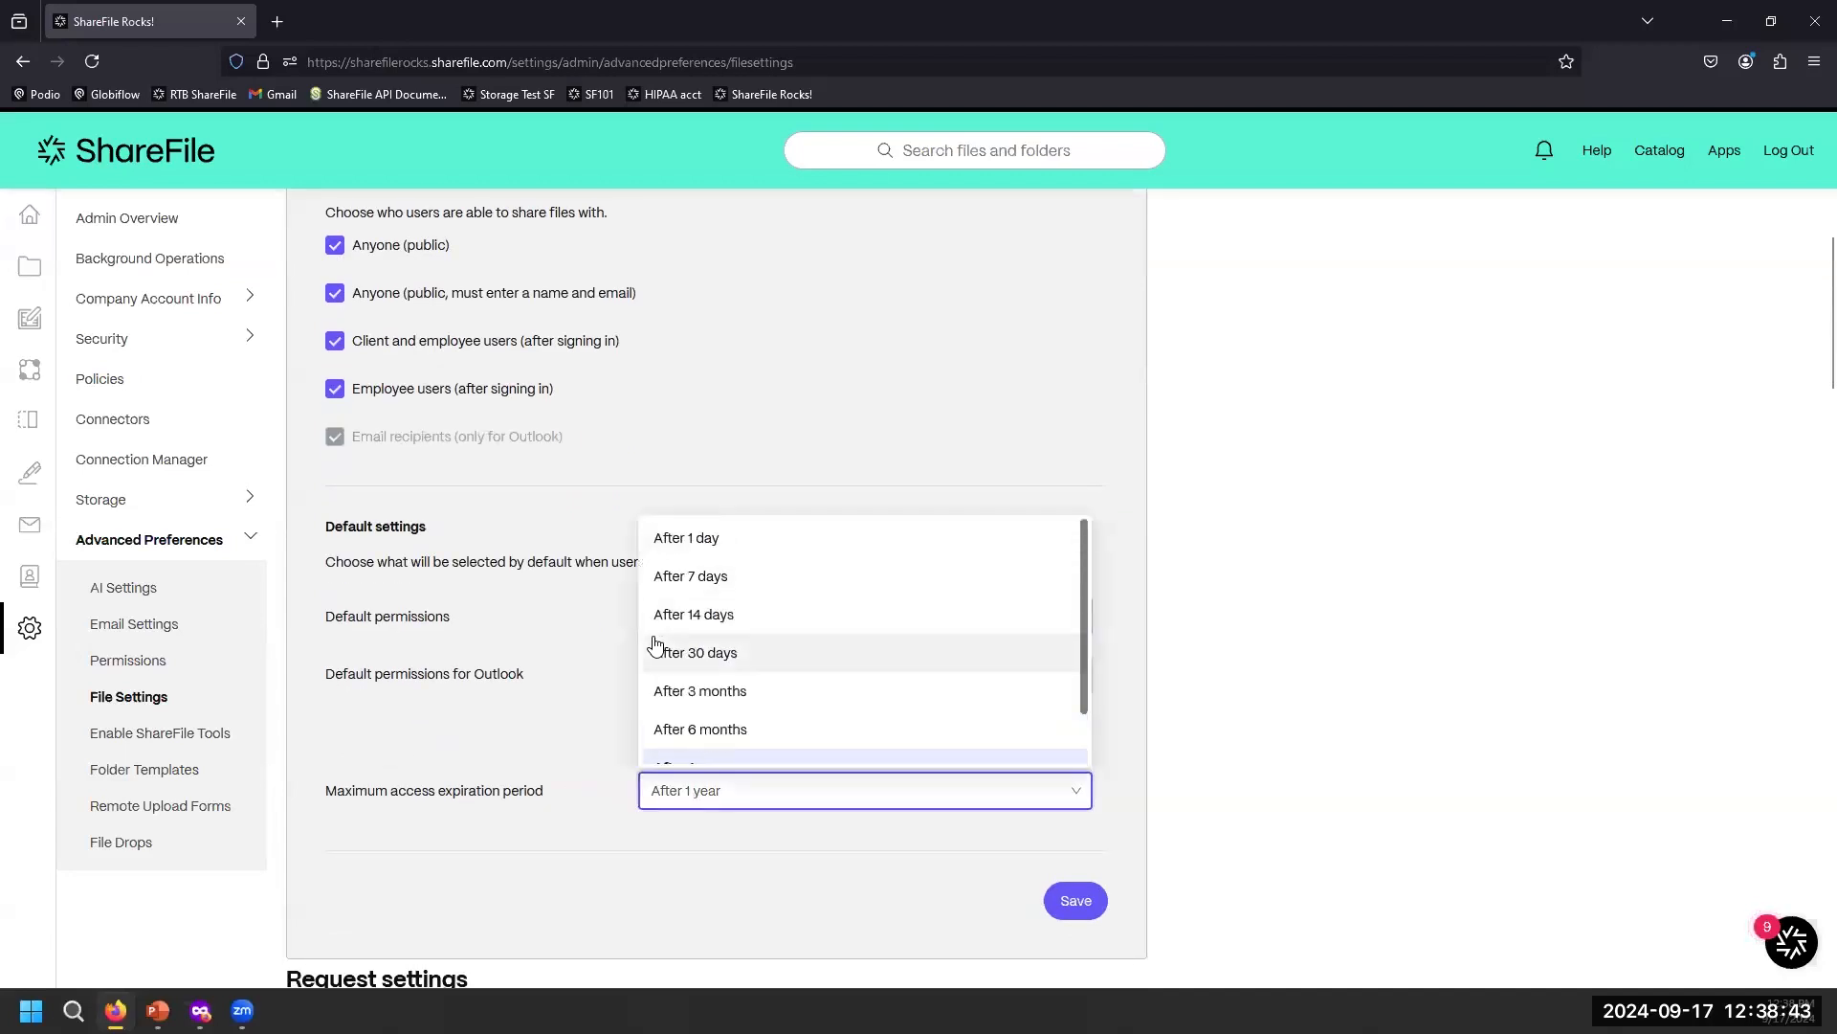
{"action": "left_click", "coordinate": [476, 645]}
Review the request settings, default retention policy, sorting and versioning sections of the File Settings page.
{"action": "scroll", "coordinate": [473, 643], "scroll_direction": "down", "scroll_amount": 5}
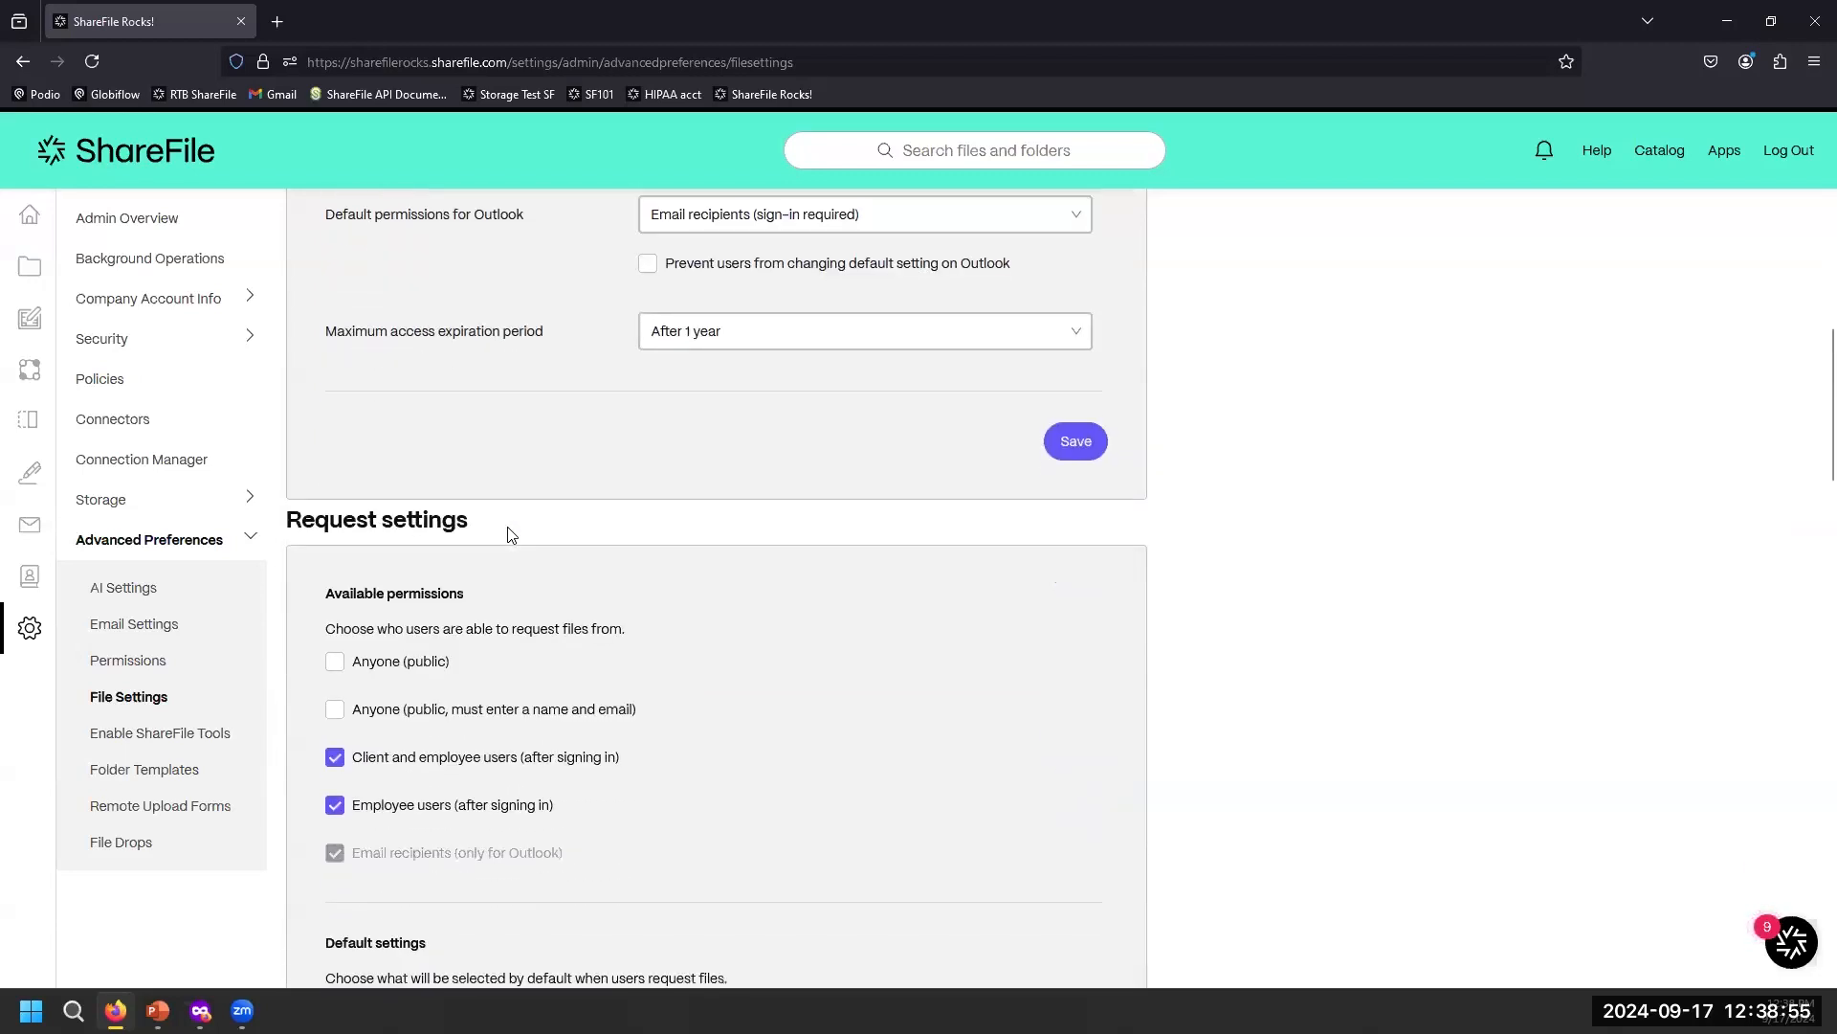
{"action": "scroll", "coordinate": [508, 687], "scroll_direction": "down", "scroll_amount": 3}
{"action": "scroll", "coordinate": [508, 688], "scroll_direction": "down", "scroll_amount": 7}
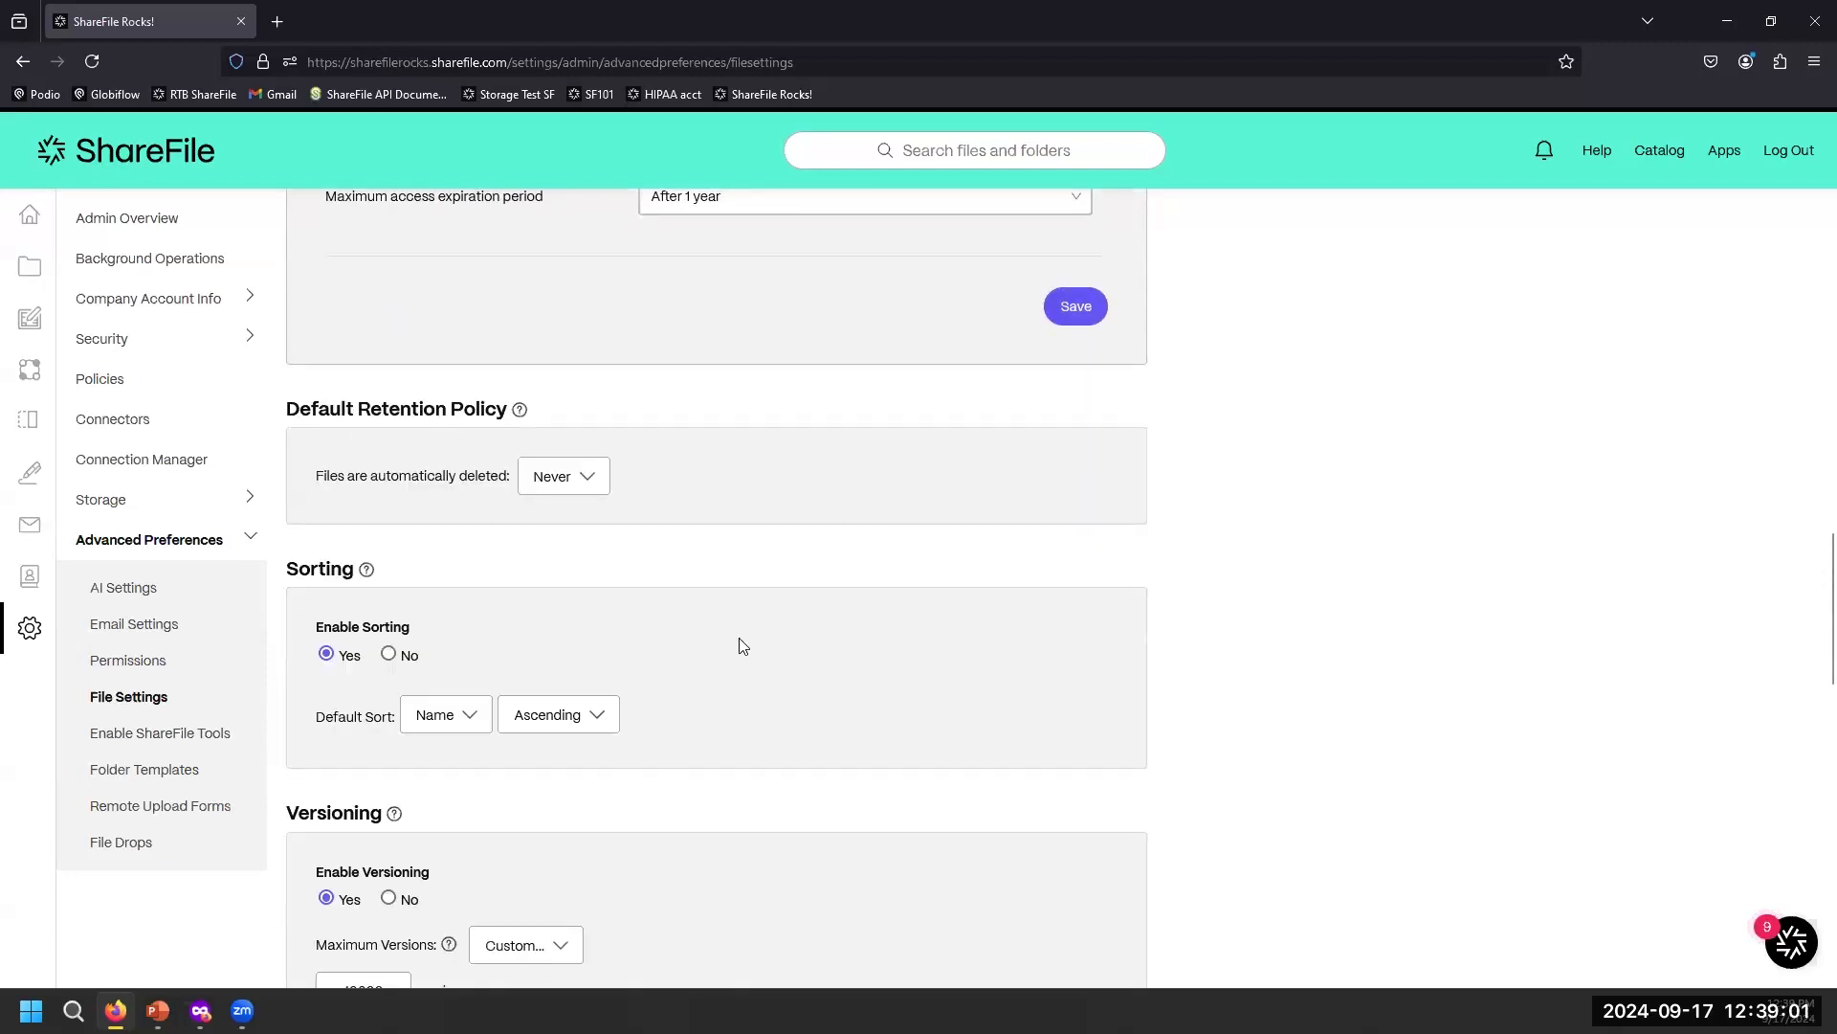
{"action": "scroll", "coordinate": [718, 644], "scroll_direction": "down", "scroll_amount": 2}
{"action": "scroll", "coordinate": [705, 689], "scroll_direction": "down", "scroll_amount": 2}
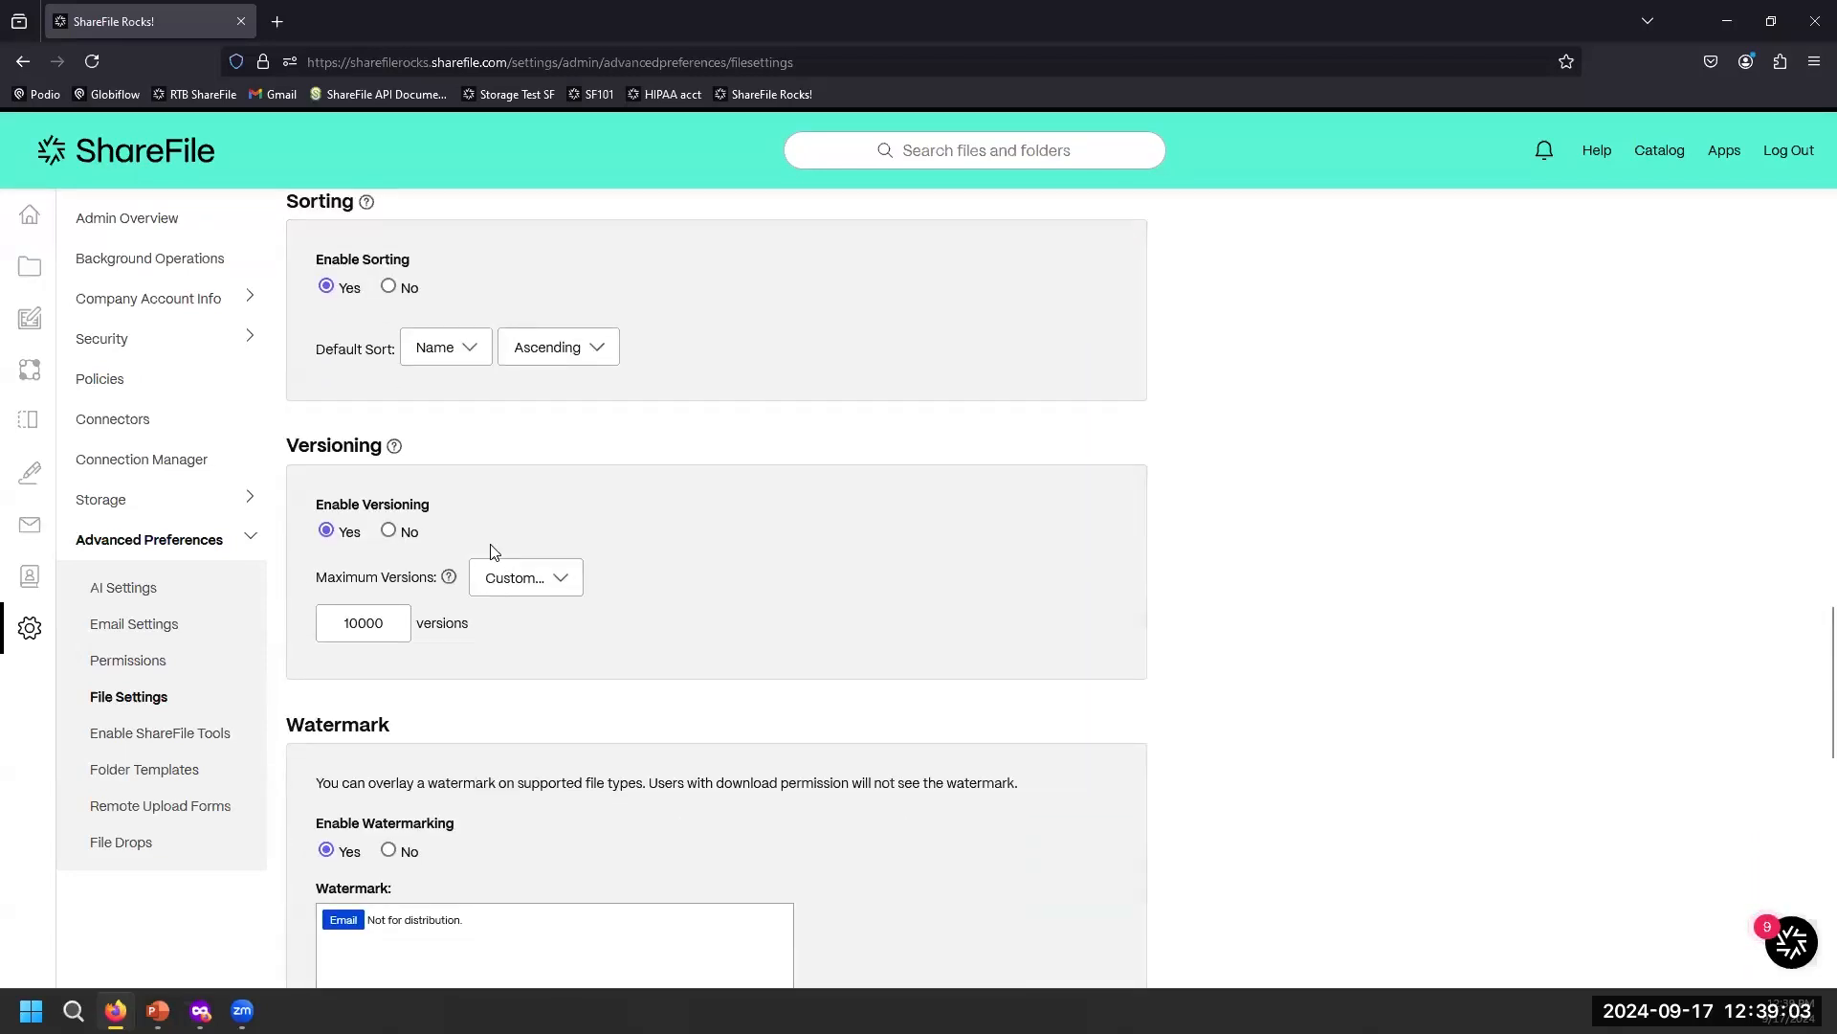
Set the maximum number of file versions to 5 in the Versioning settings.
{"action": "mouse_move", "coordinate": [396, 453]}
{"action": "left_click", "coordinate": [507, 578]}
{"action": "scroll", "coordinate": [507, 746], "scroll_direction": "down", "scroll_amount": 1}
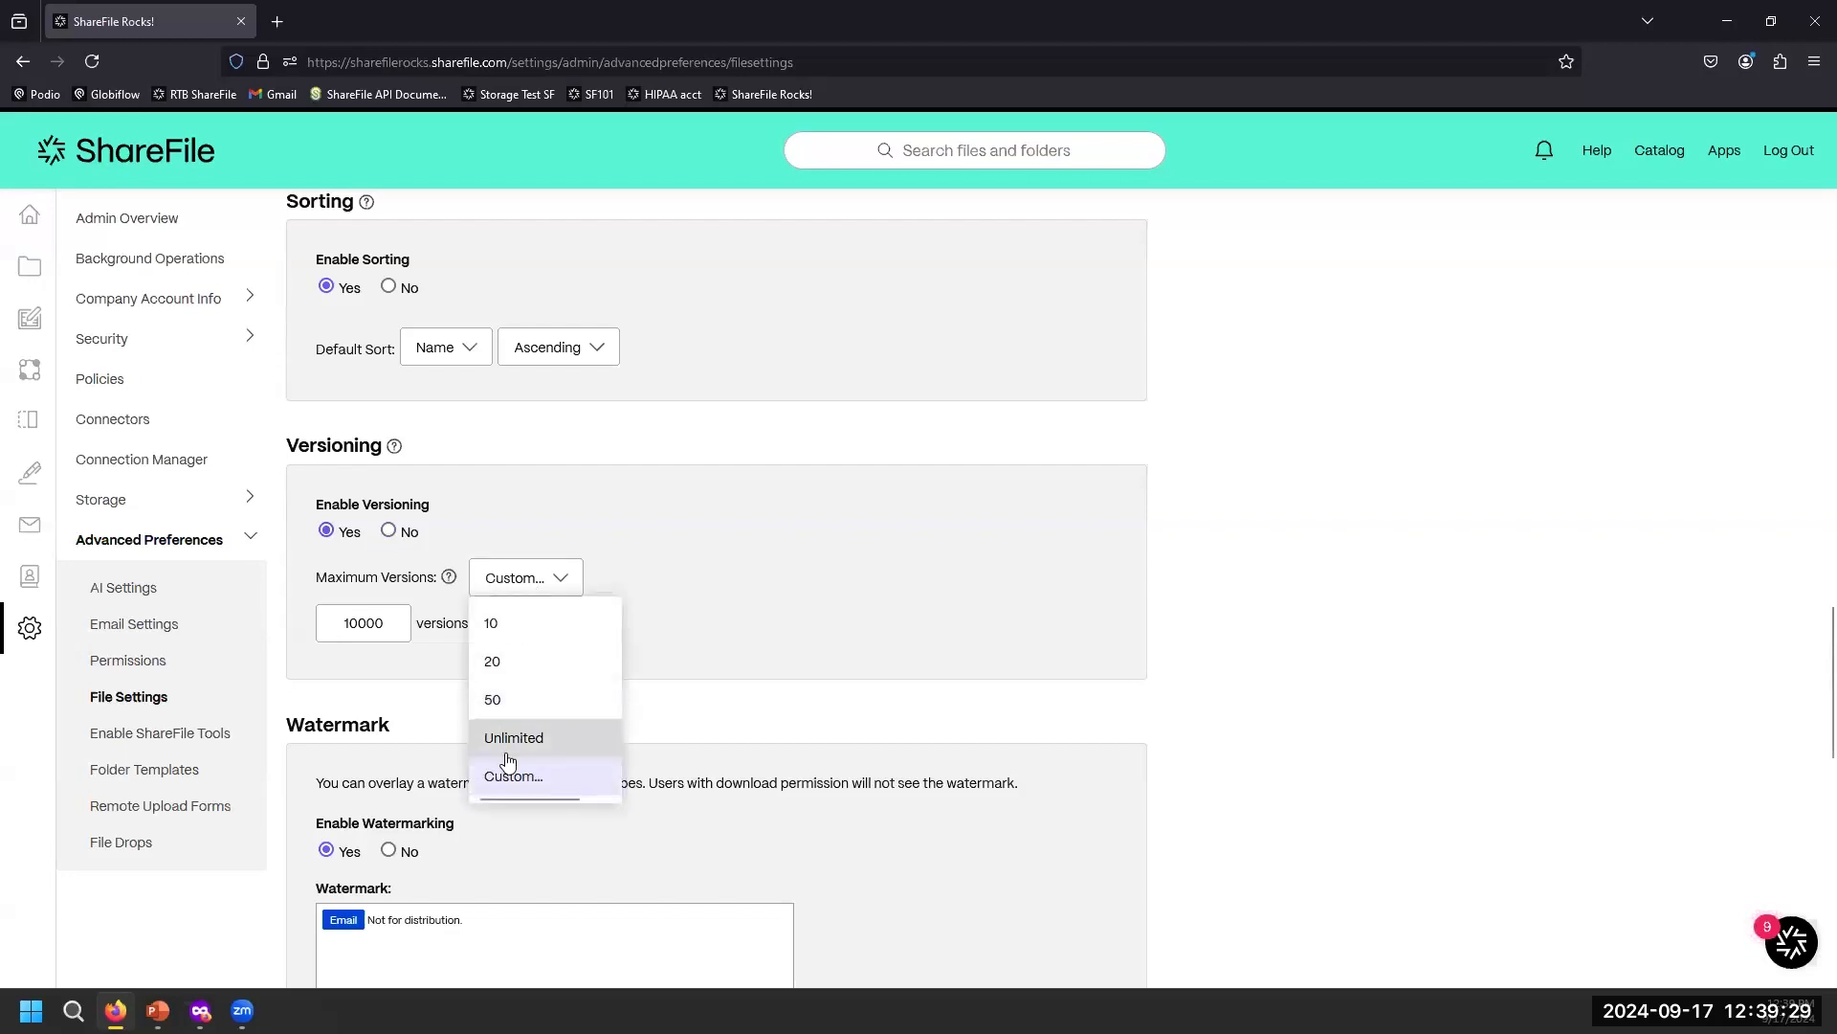
{"action": "scroll", "coordinate": [493, 624], "scroll_direction": "up", "scroll_amount": 1}
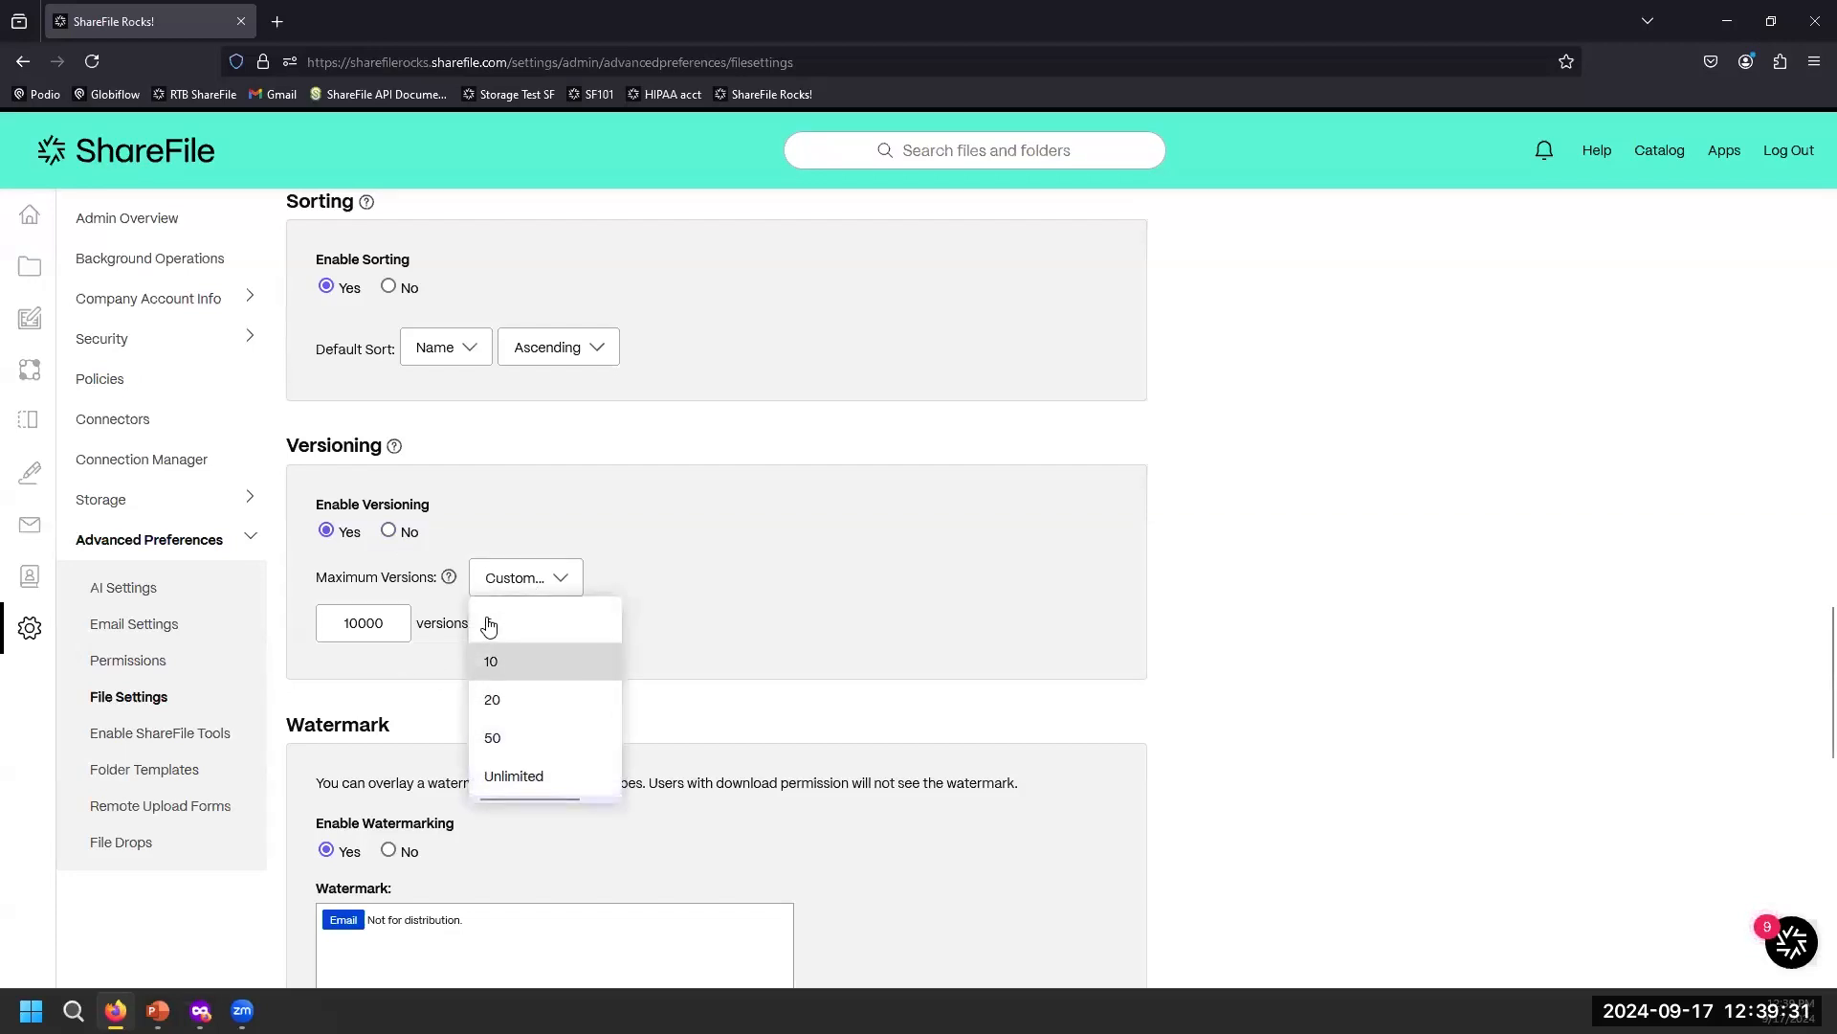
{"action": "left_click", "coordinate": [505, 624]}
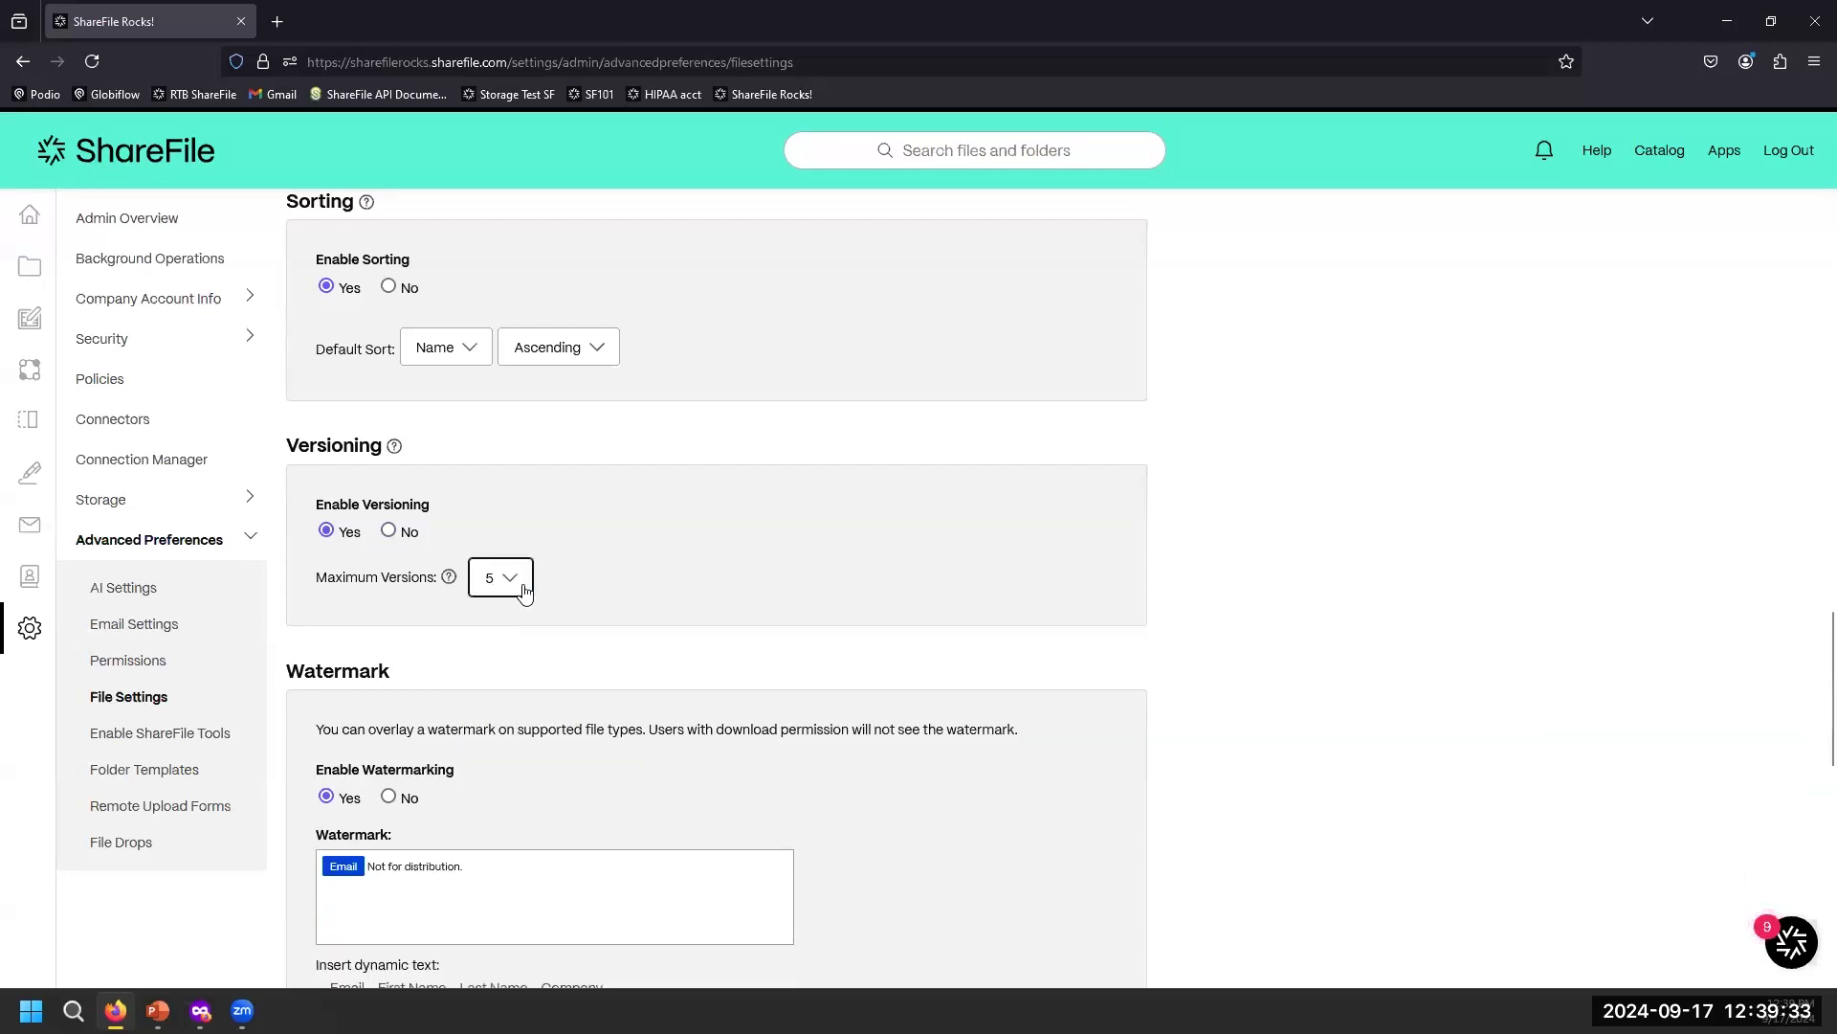
{"action": "left_click", "coordinate": [518, 585]}
{"action": "left_click", "coordinate": [584, 532]}
{"action": "mouse_move", "coordinate": [449, 576]}
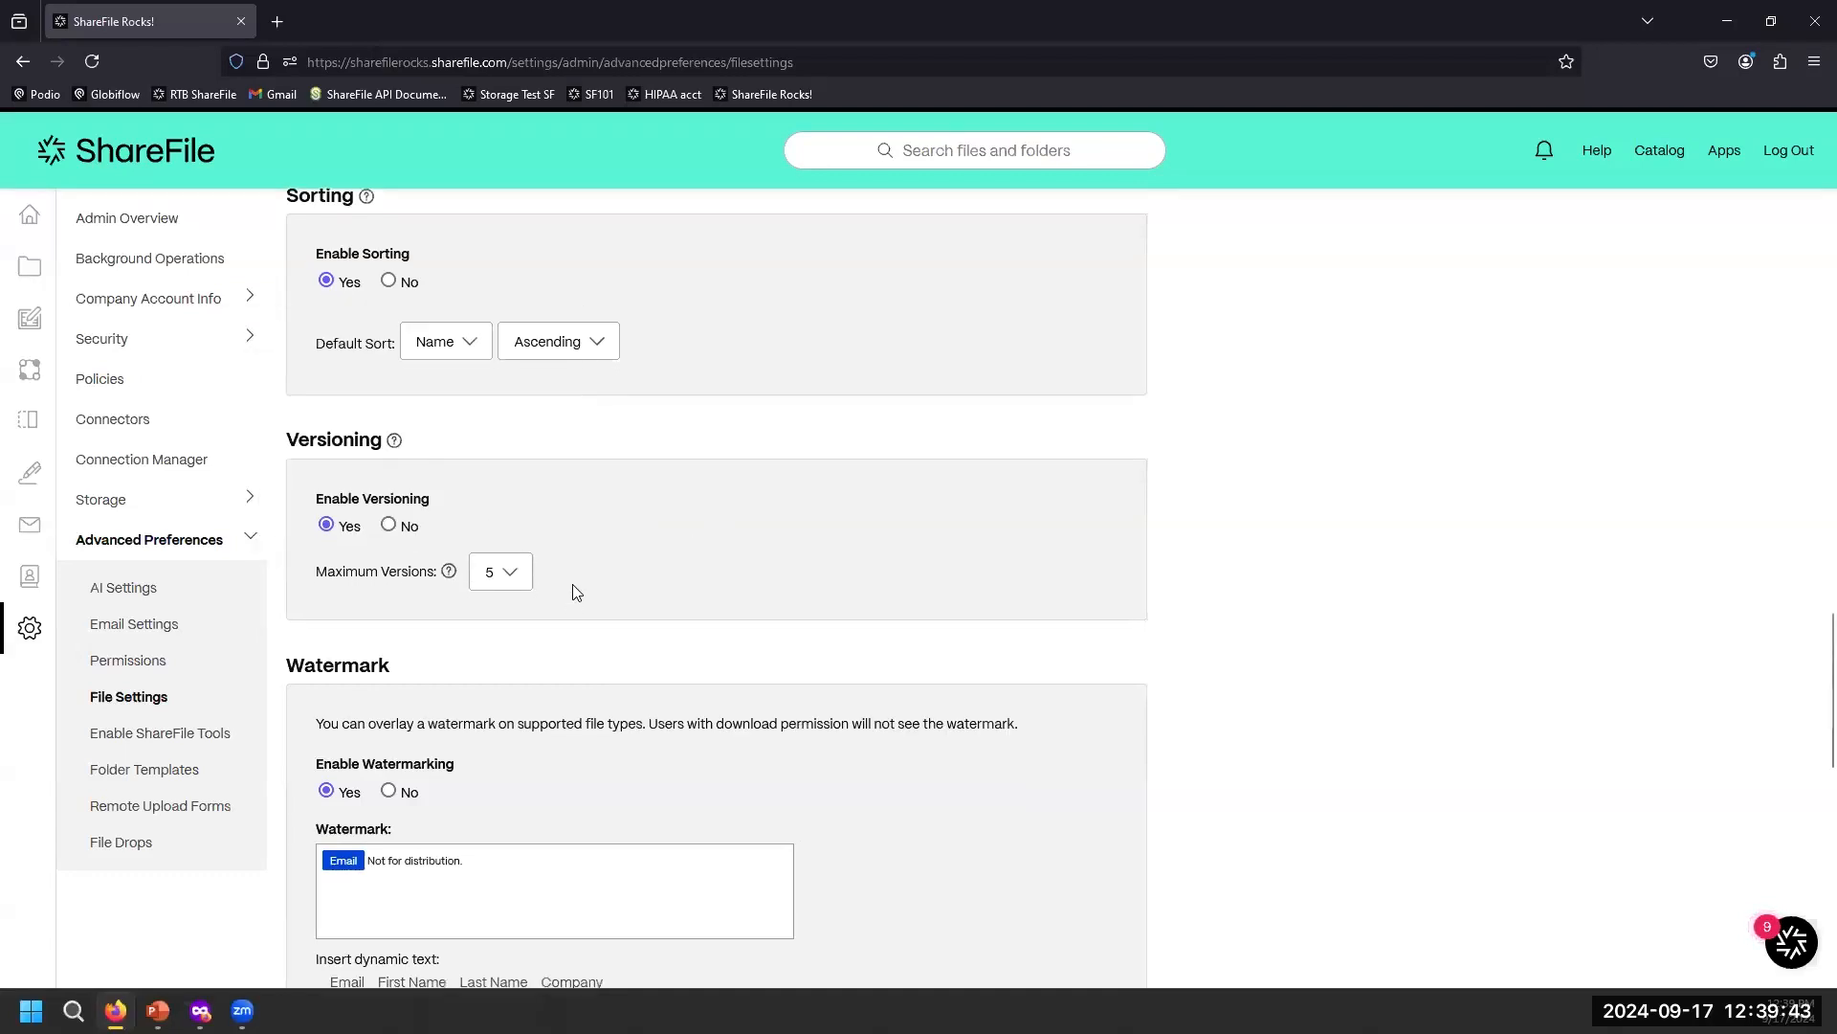
Examine the remaining editing and cloud rendering settings, and review the desktop apps and external tools on the Enable ShareFile Tools page.
{"action": "scroll", "coordinate": [575, 589], "scroll_direction": "down", "scroll_amount": 6}
{"action": "scroll", "coordinate": [704, 467], "scroll_direction": "down", "scroll_amount": 4}
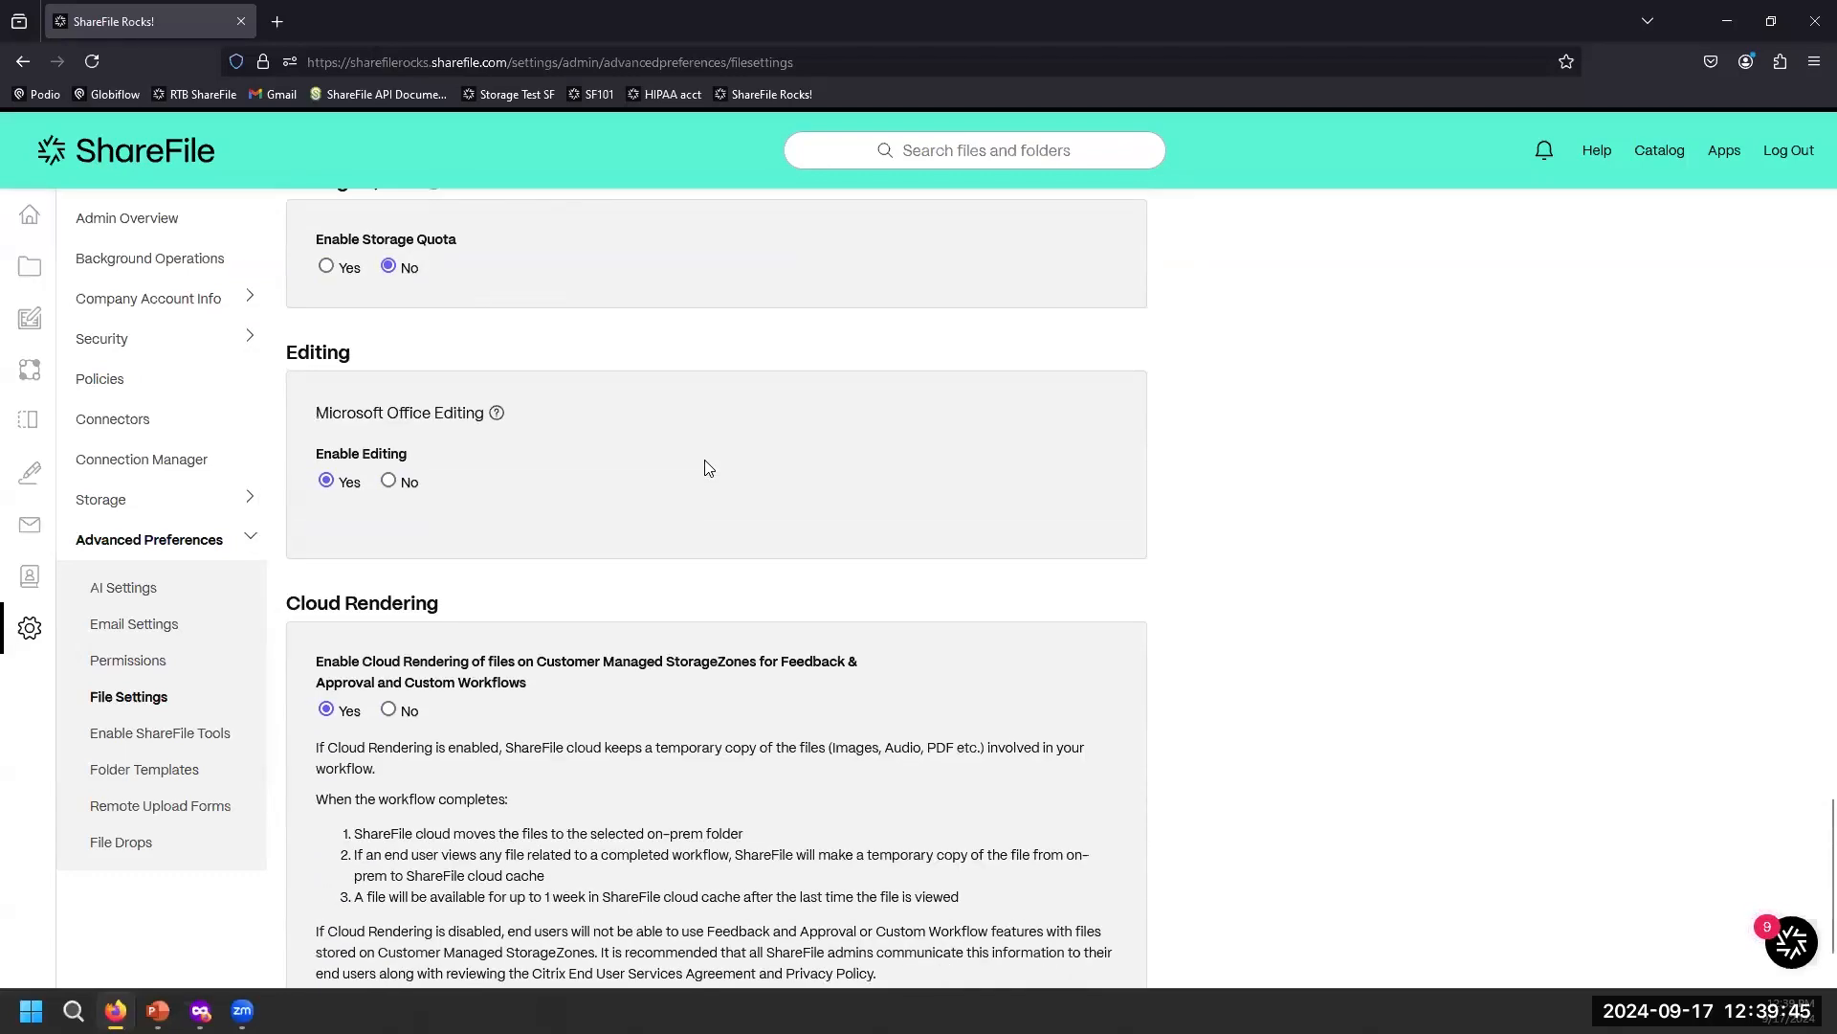
{"action": "left_click", "coordinate": [159, 733]}
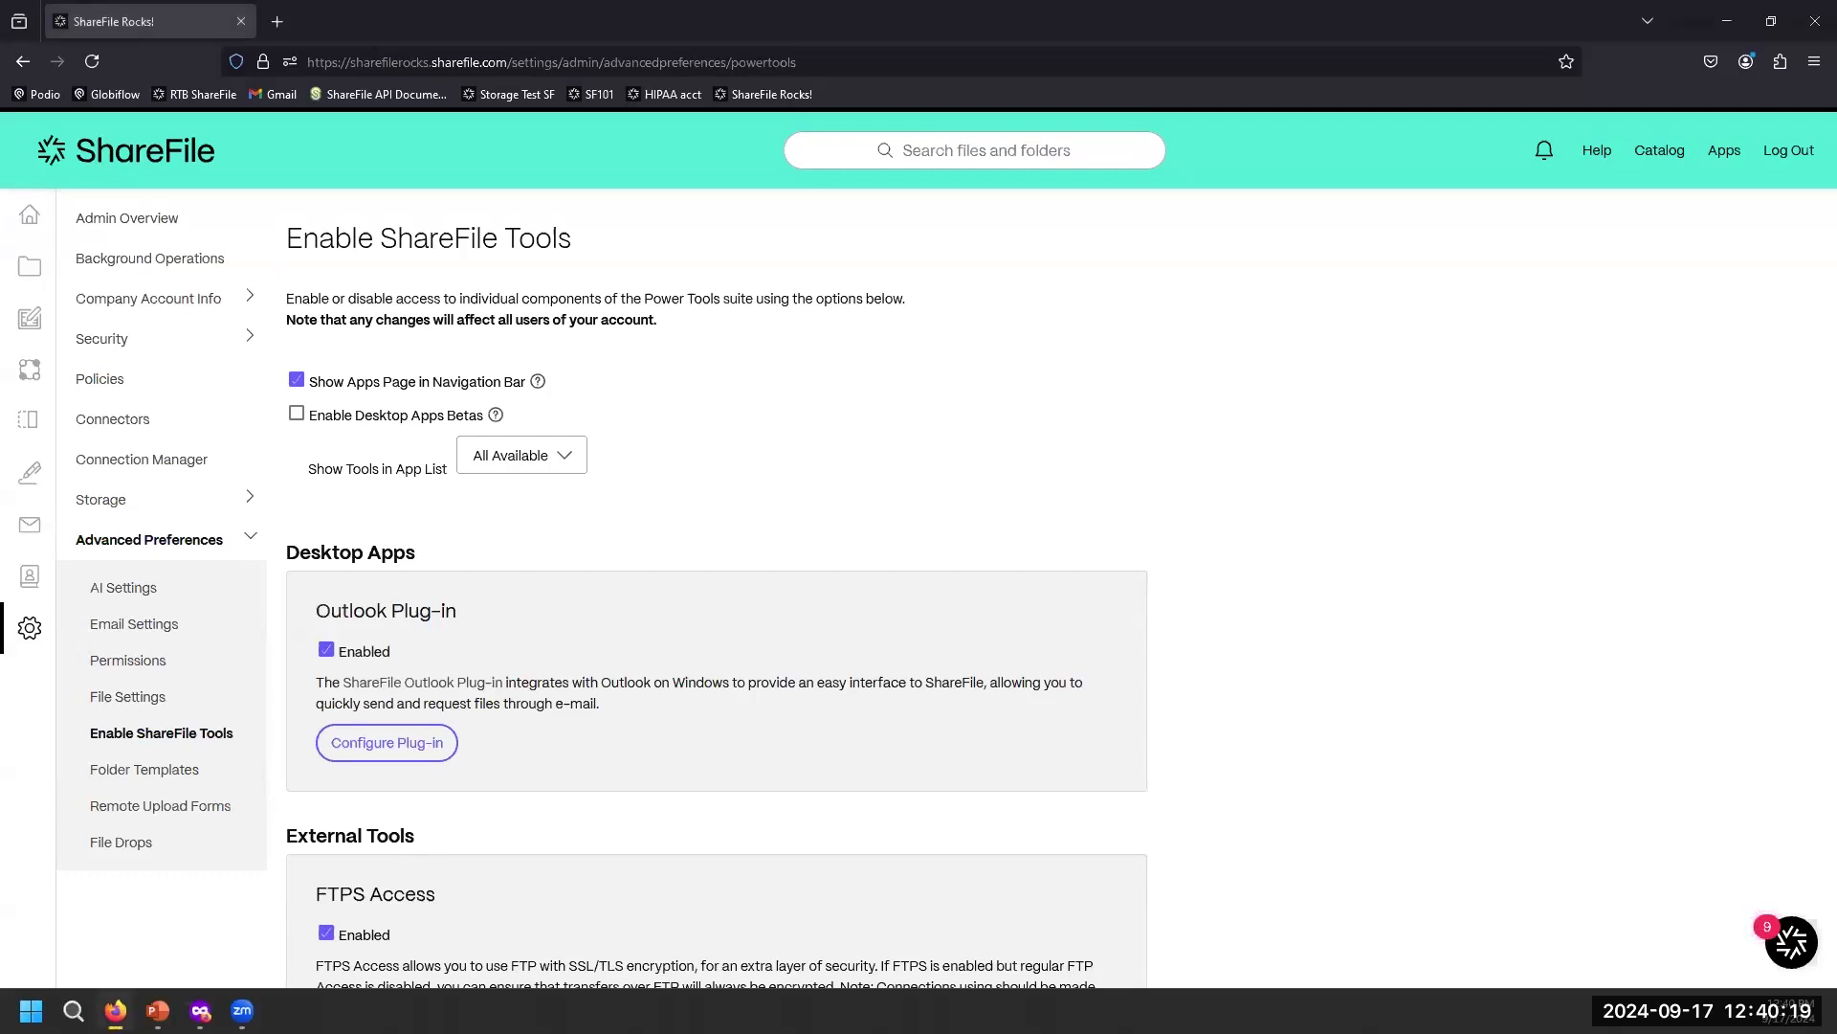
{"action": "scroll", "coordinate": [412, 658], "scroll_direction": "down", "scroll_amount": 4}
{"action": "scroll", "coordinate": [412, 658], "scroll_direction": "down", "scroll_amount": 2}
{"action": "scroll", "coordinate": [414, 651], "scroll_direction": "up", "scroll_amount": 2}
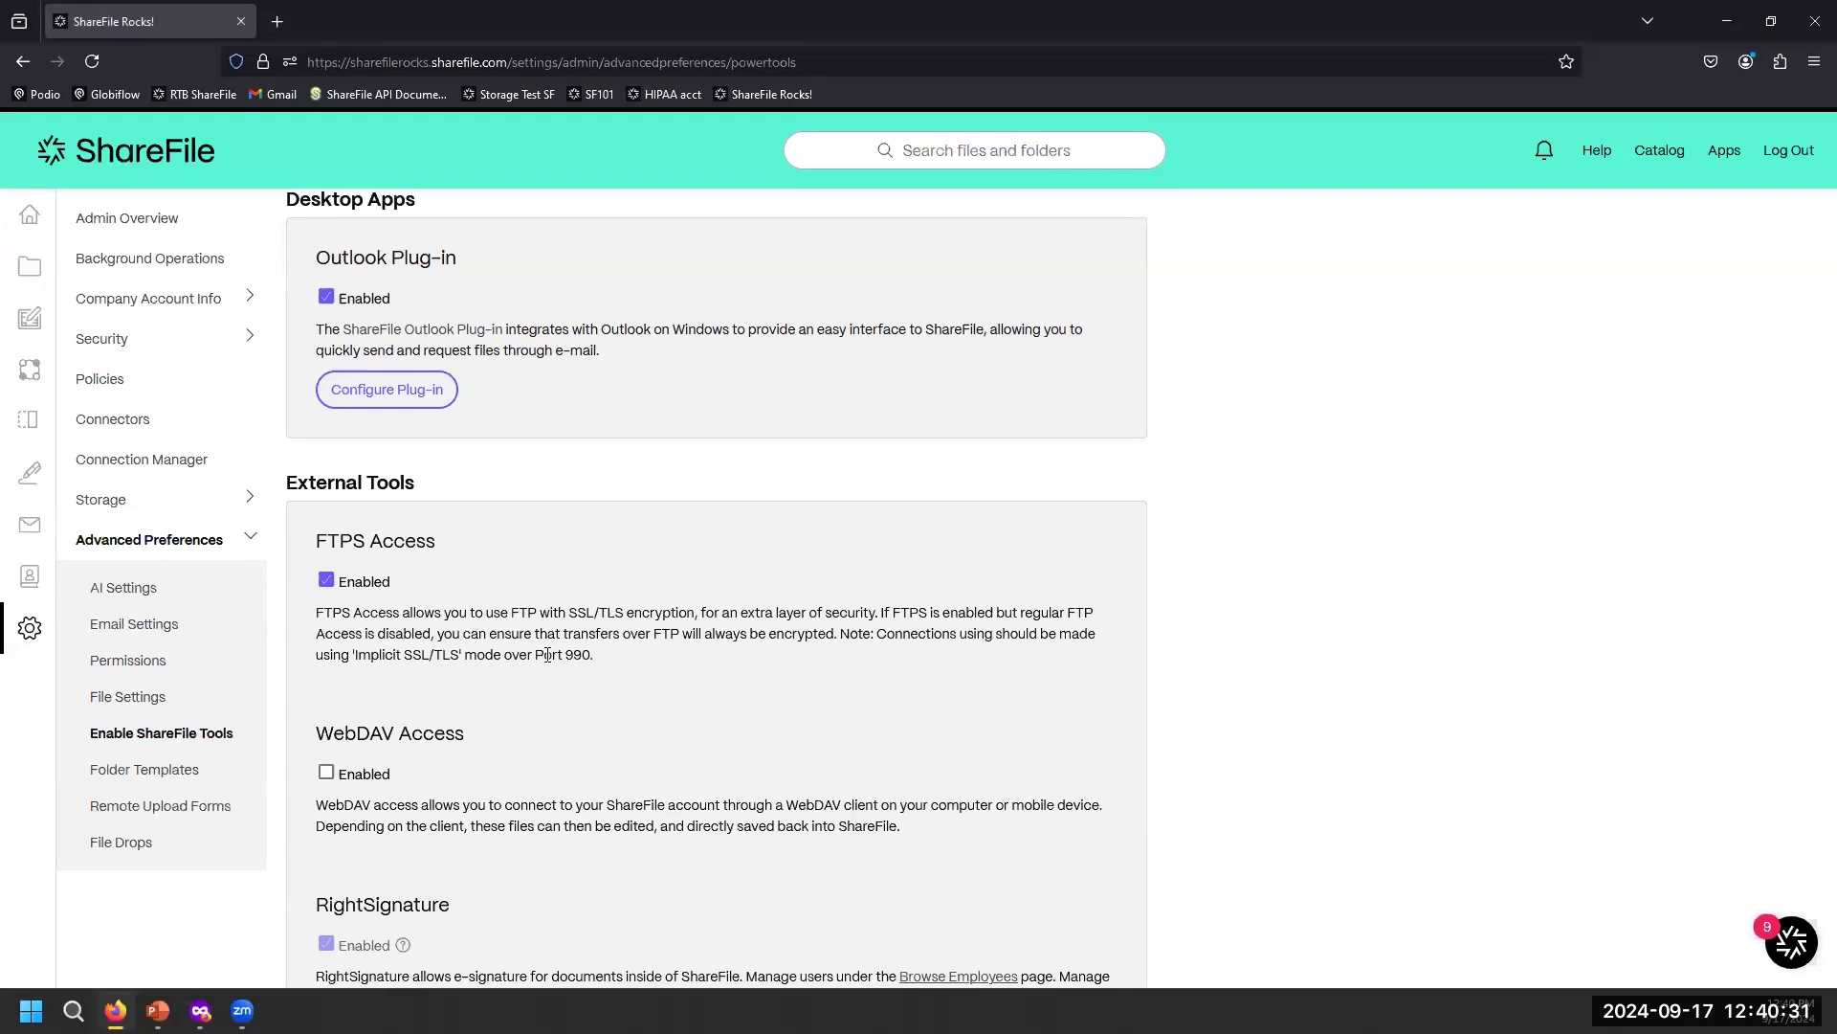
{"action": "scroll", "coordinate": [548, 654], "scroll_direction": "up", "scroll_amount": 4}
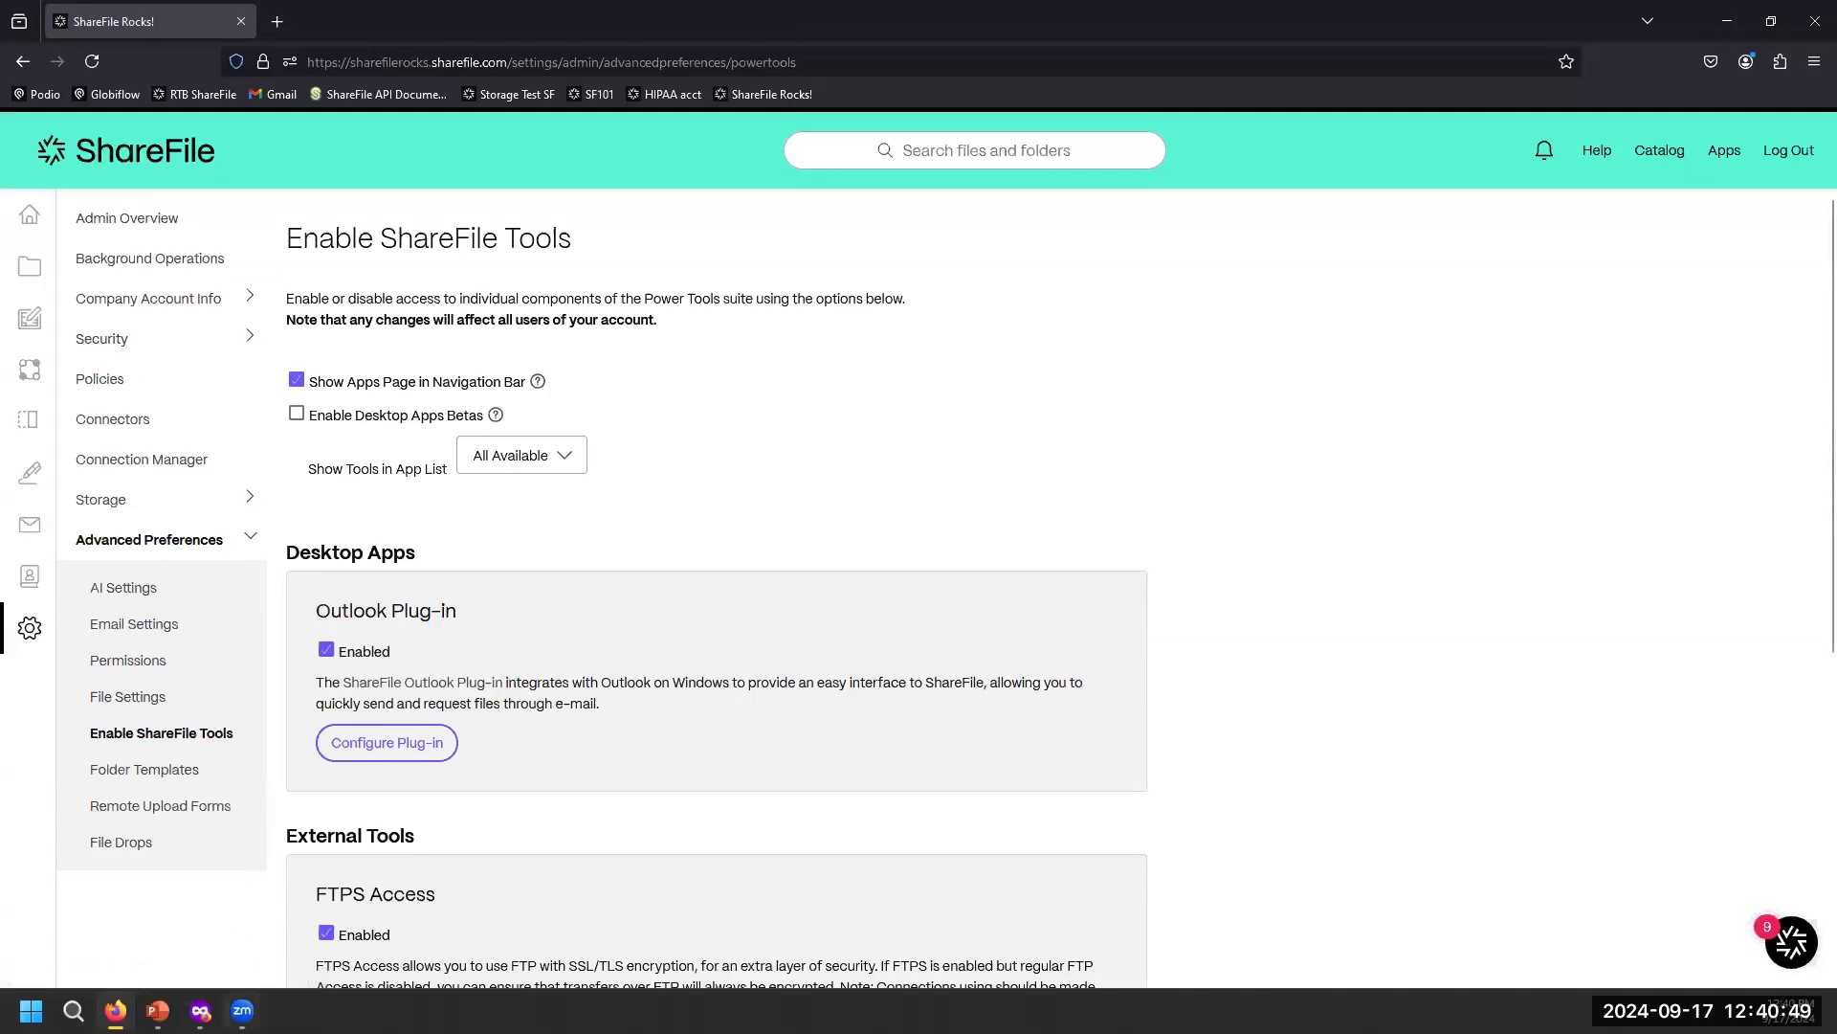
Examine the choices for which tools are shown in the app list.
{"action": "mouse_move", "coordinate": [158, 1011]}
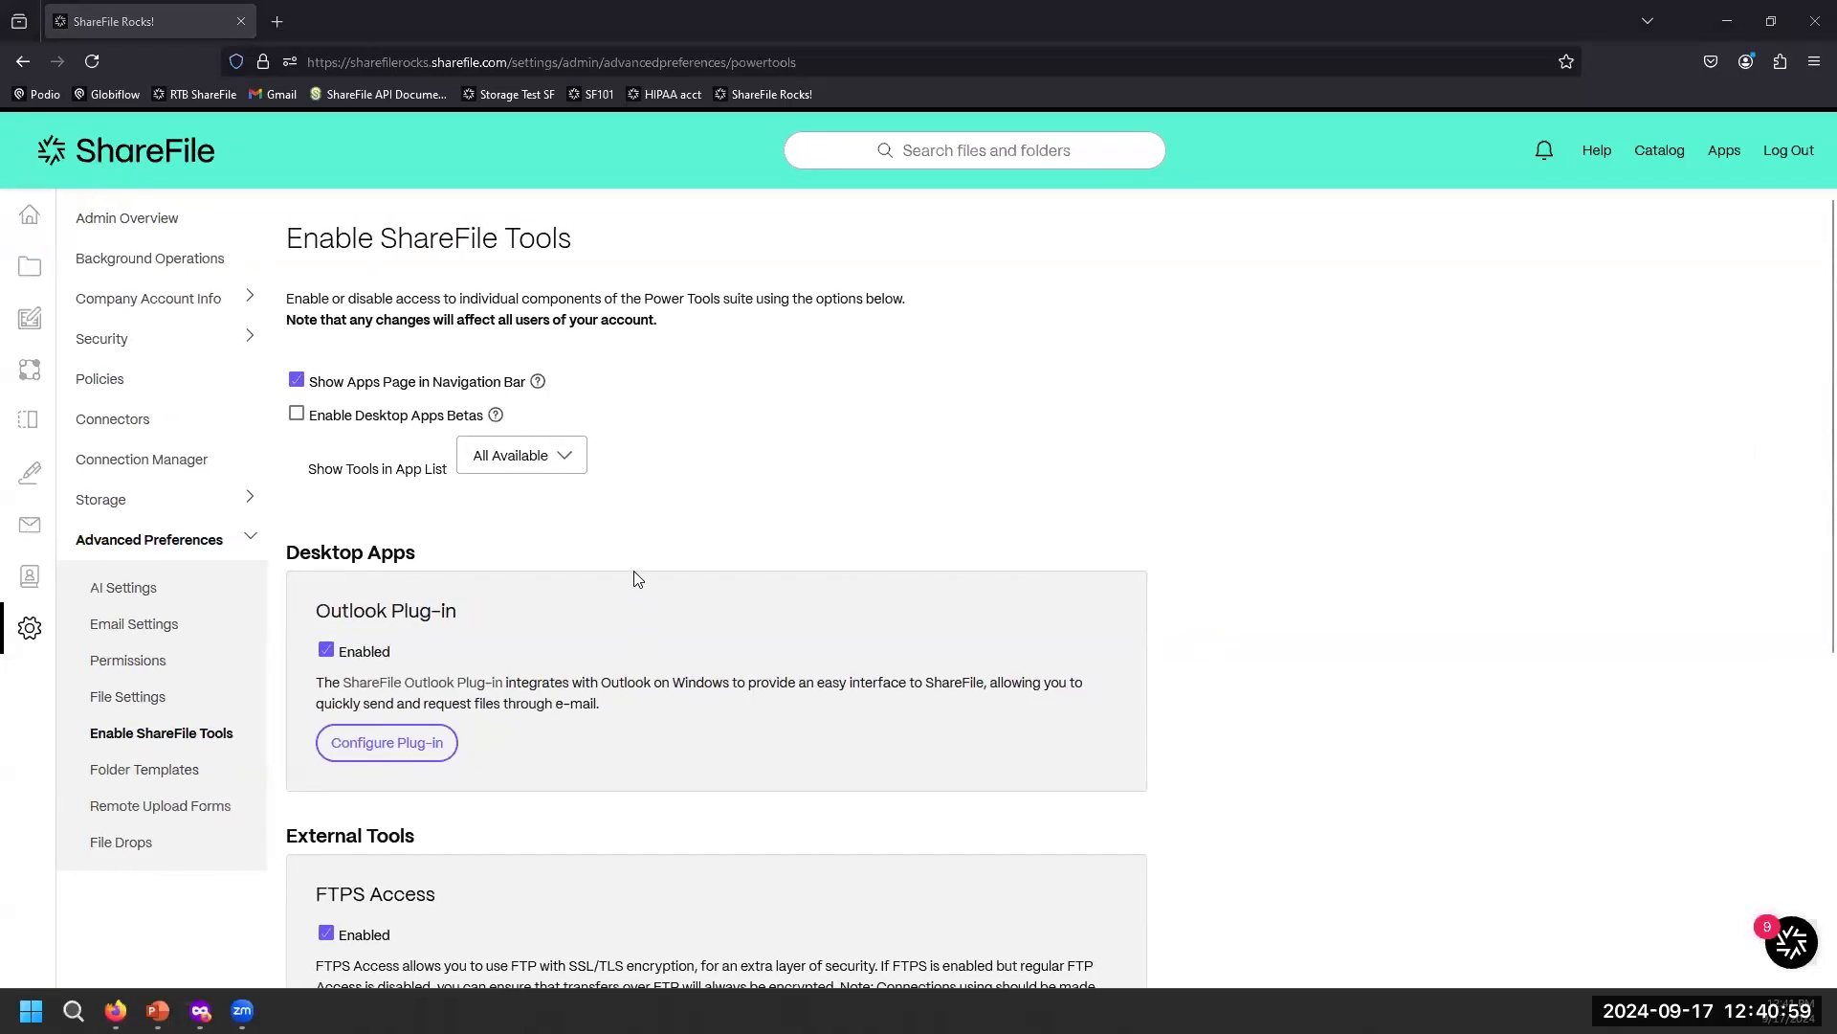
{"action": "left_click", "coordinate": [554, 477]}
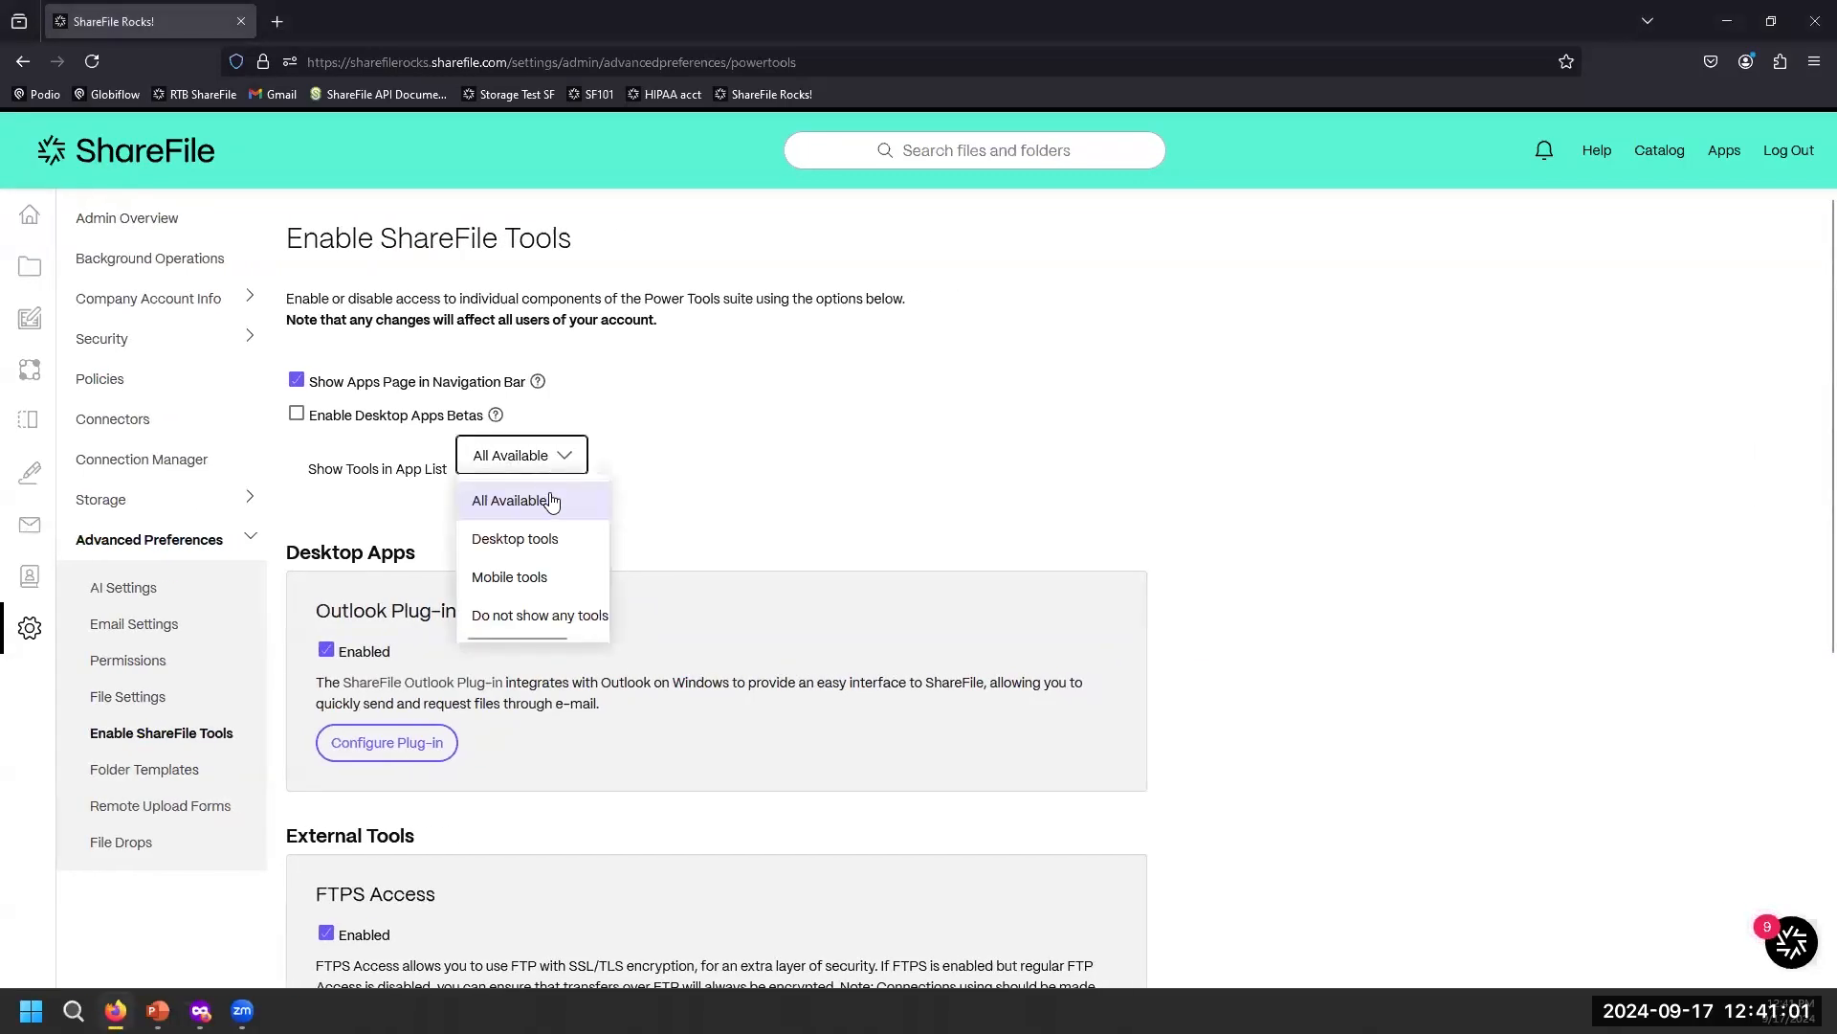
{"action": "scroll", "coordinate": [873, 553], "scroll_direction": "down", "scroll_amount": 5}
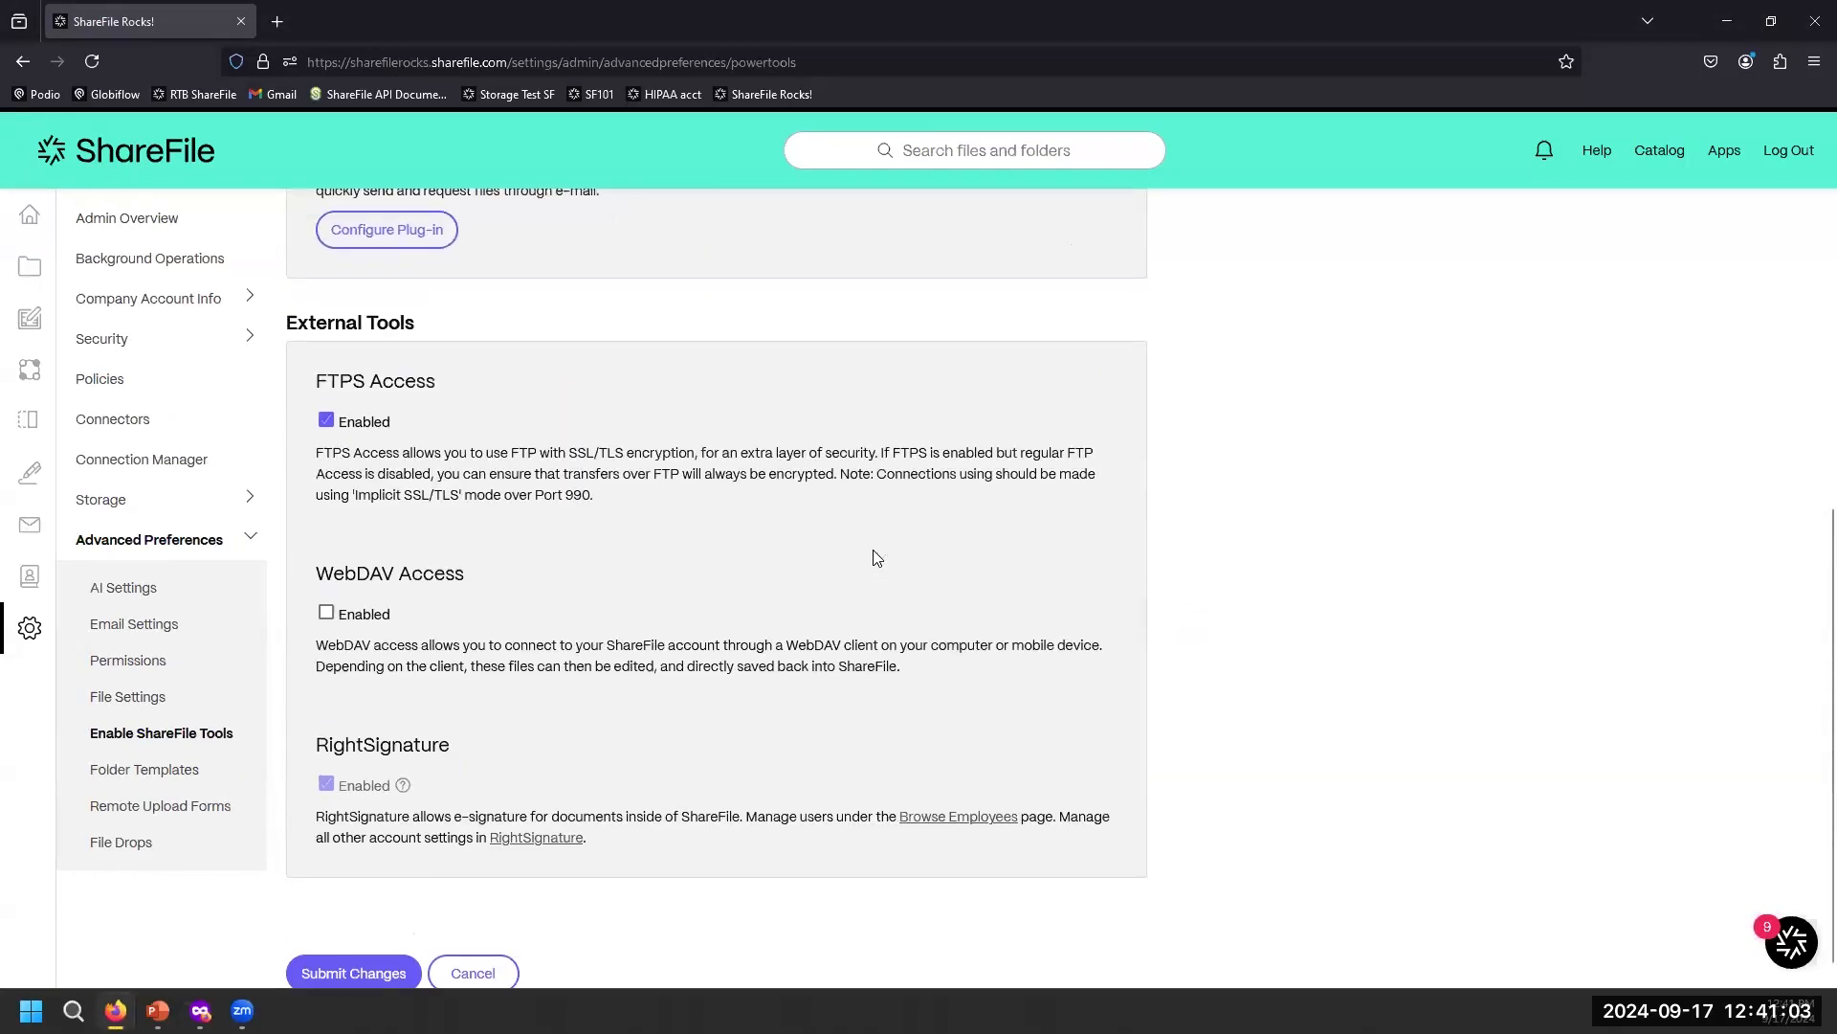
{"action": "scroll", "coordinate": [873, 553], "scroll_direction": "up", "scroll_amount": 5}
{"action": "left_click", "coordinate": [875, 552]}
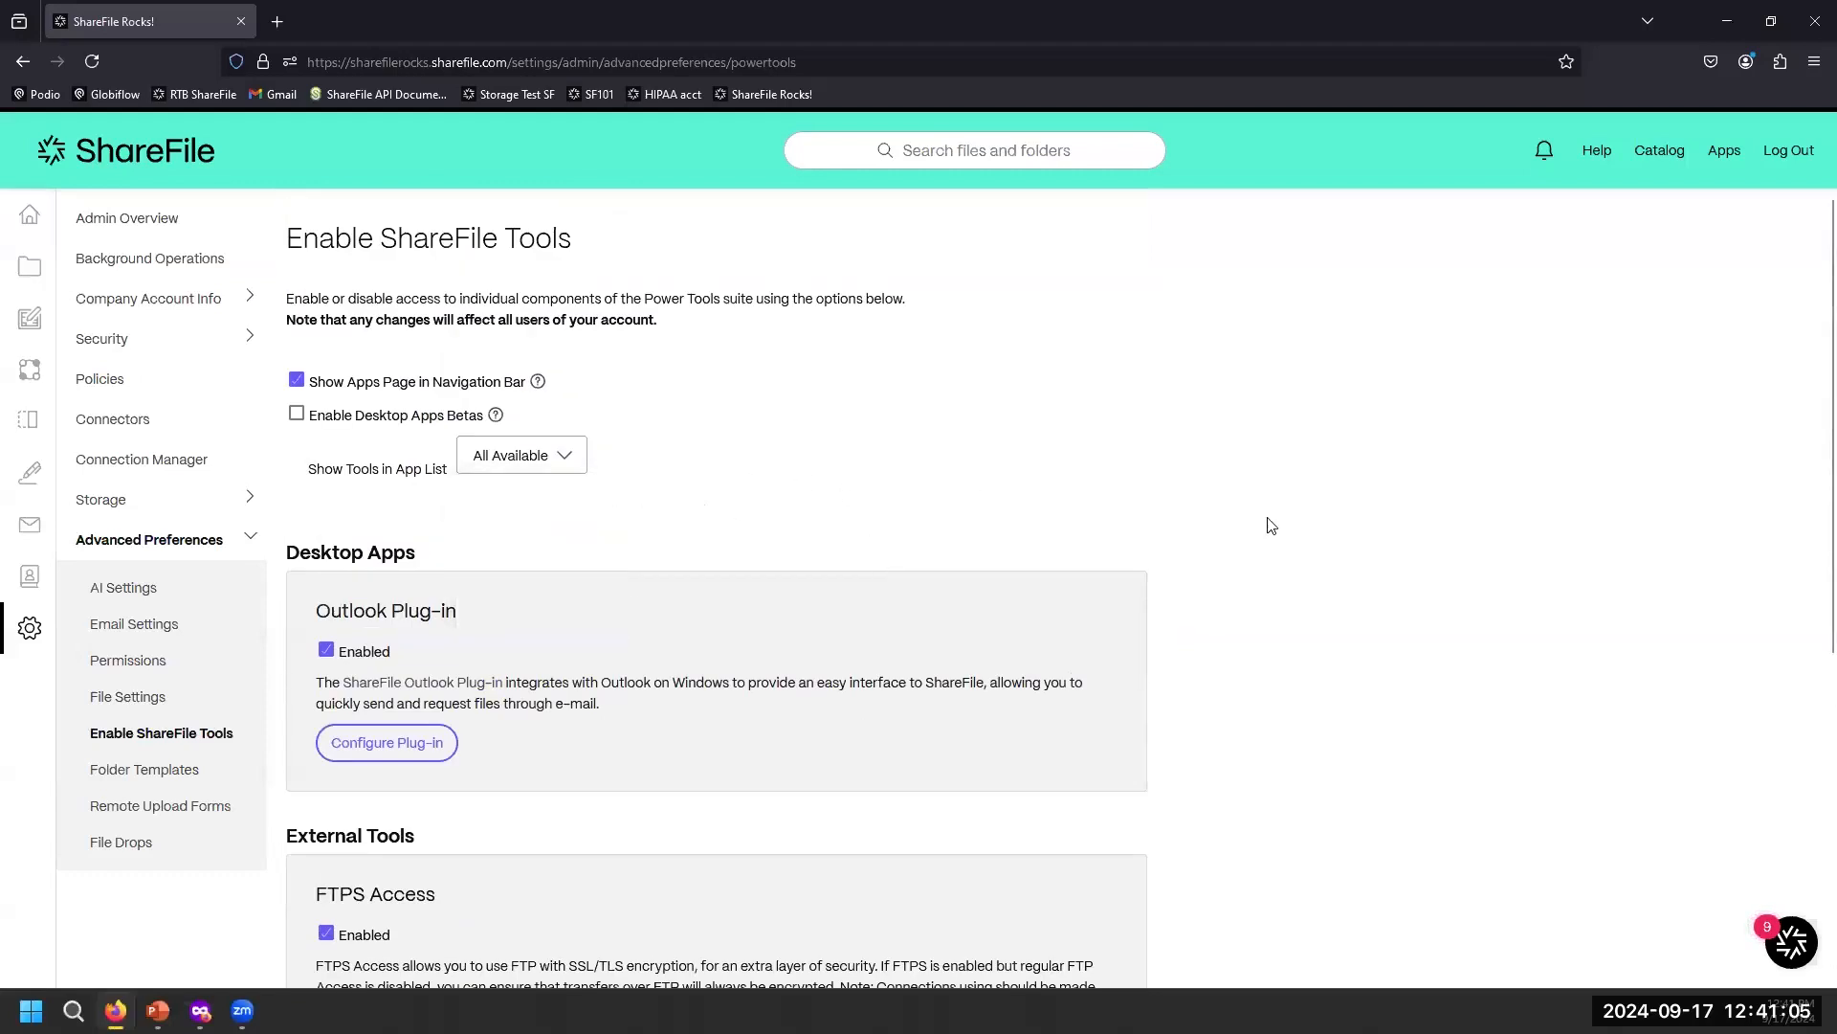
Examine the Outlook Plug-in configuration for attachment policy, link insertion, link options and encrypted email, and close it without changes.
{"action": "left_click_drag", "start_coordinate": [456, 612], "coordinate": [323, 609]}
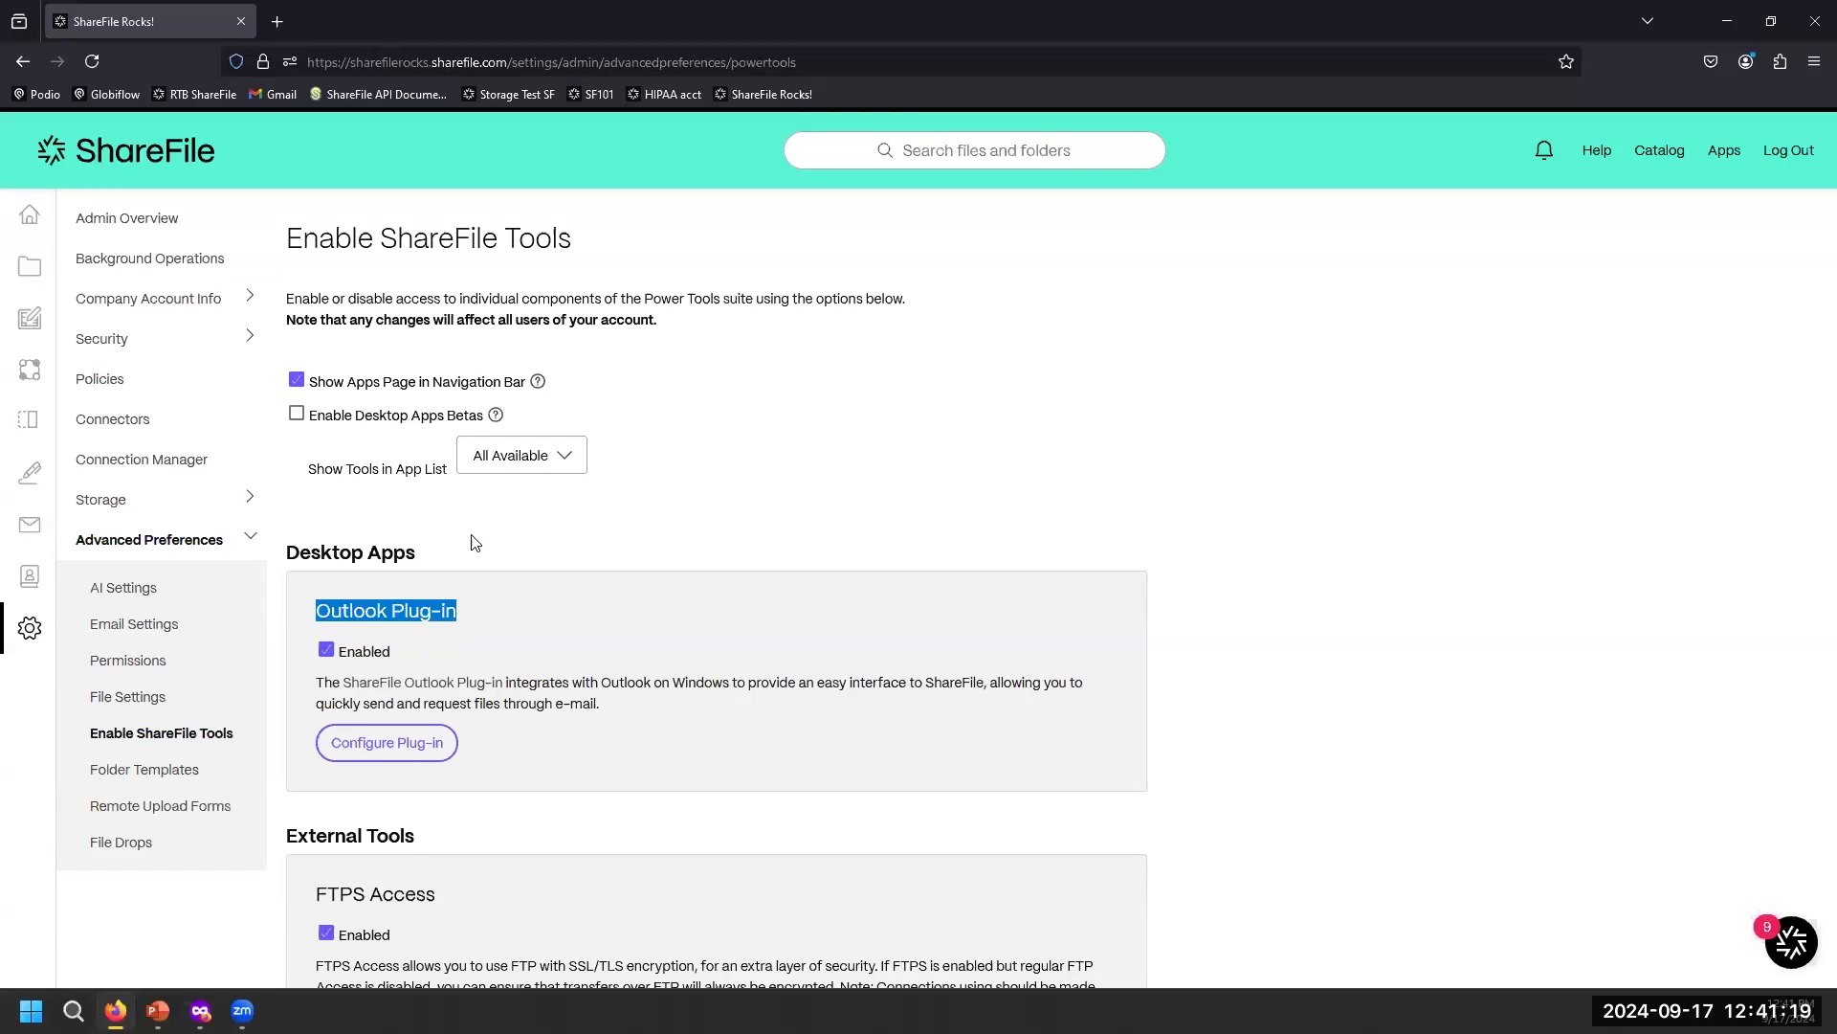
{"action": "left_click", "coordinate": [385, 743]}
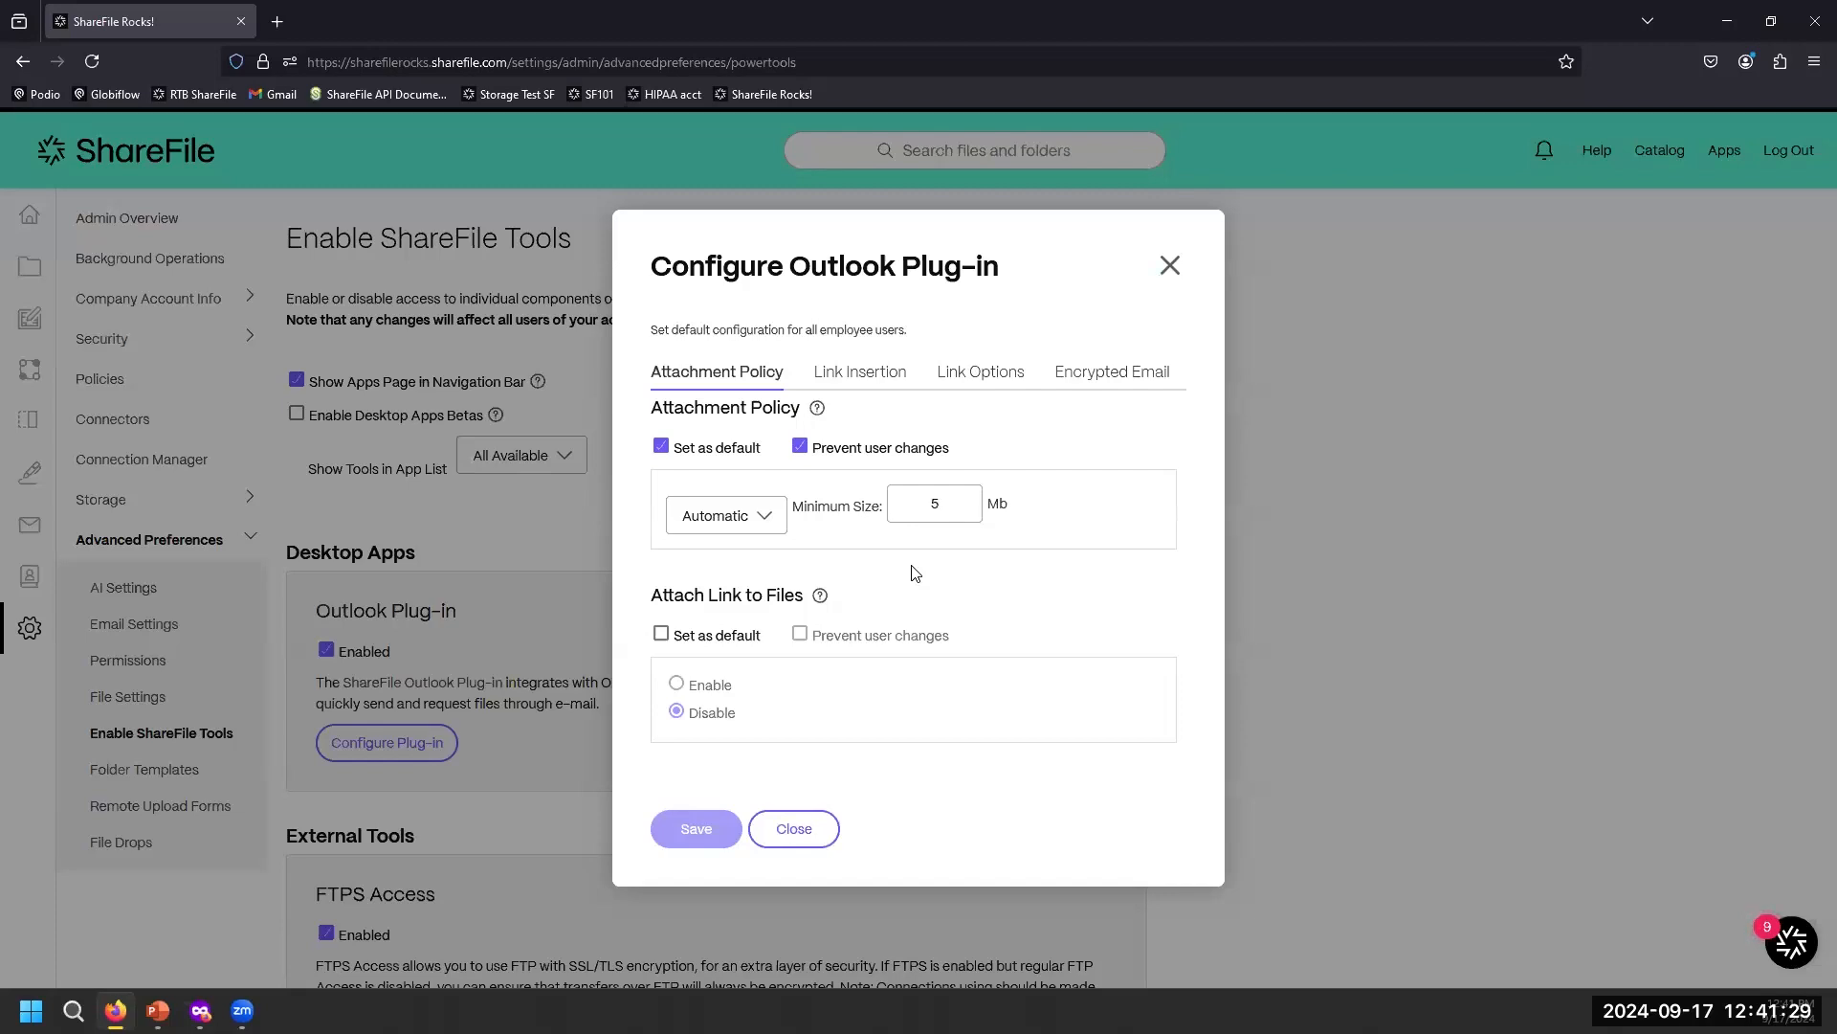
{"action": "left_click", "coordinate": [895, 375]}
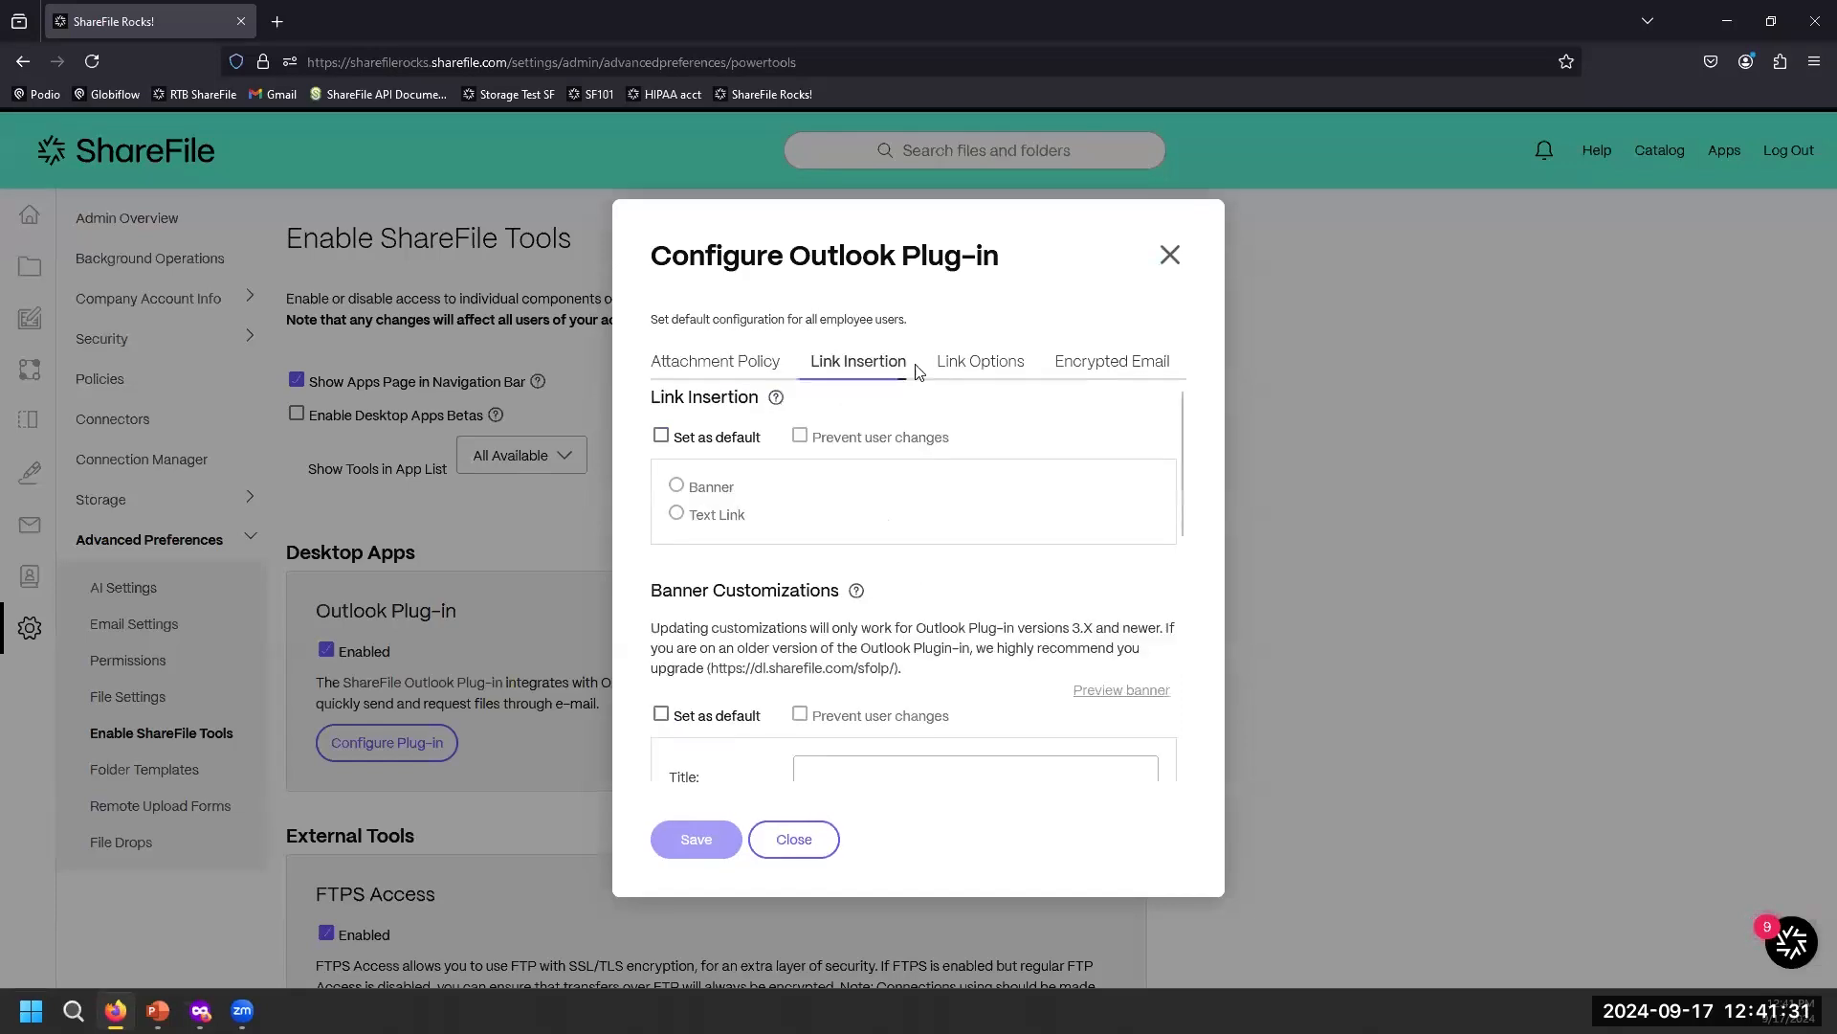
{"action": "left_click", "coordinate": [981, 367]}
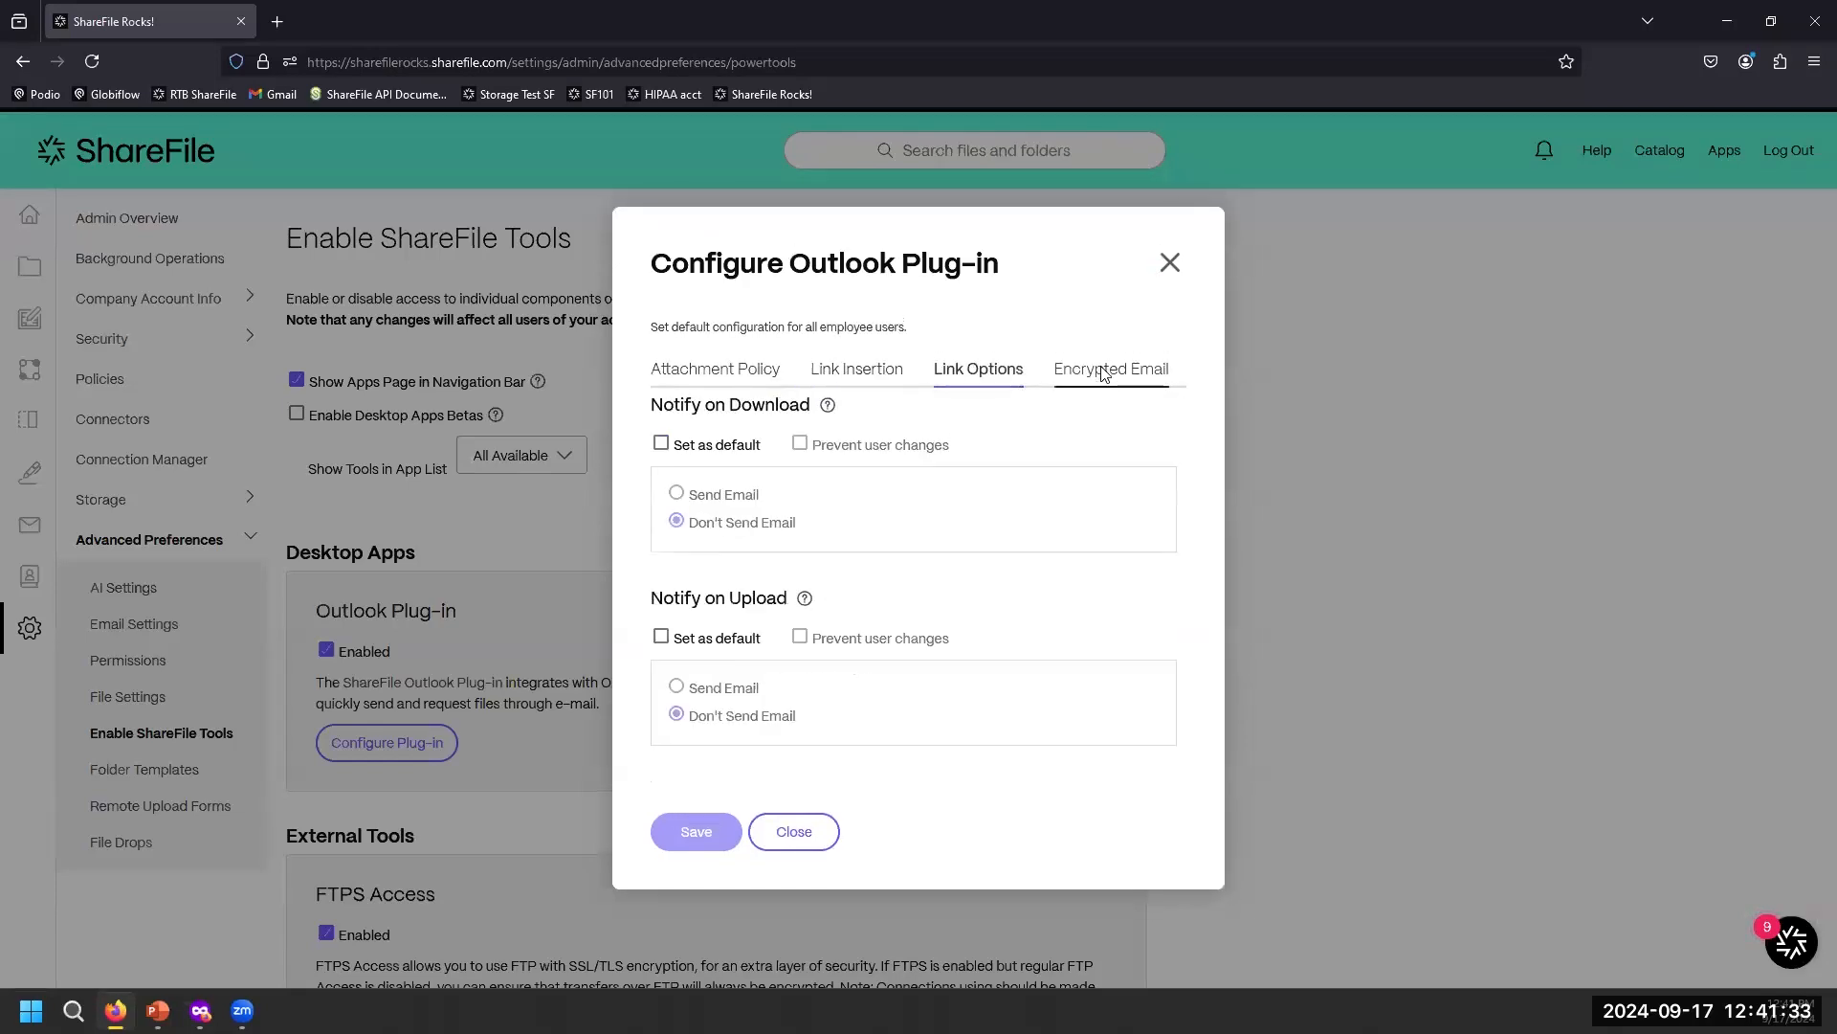
{"action": "left_click", "coordinate": [1105, 374]}
{"action": "left_click", "coordinate": [695, 433]}
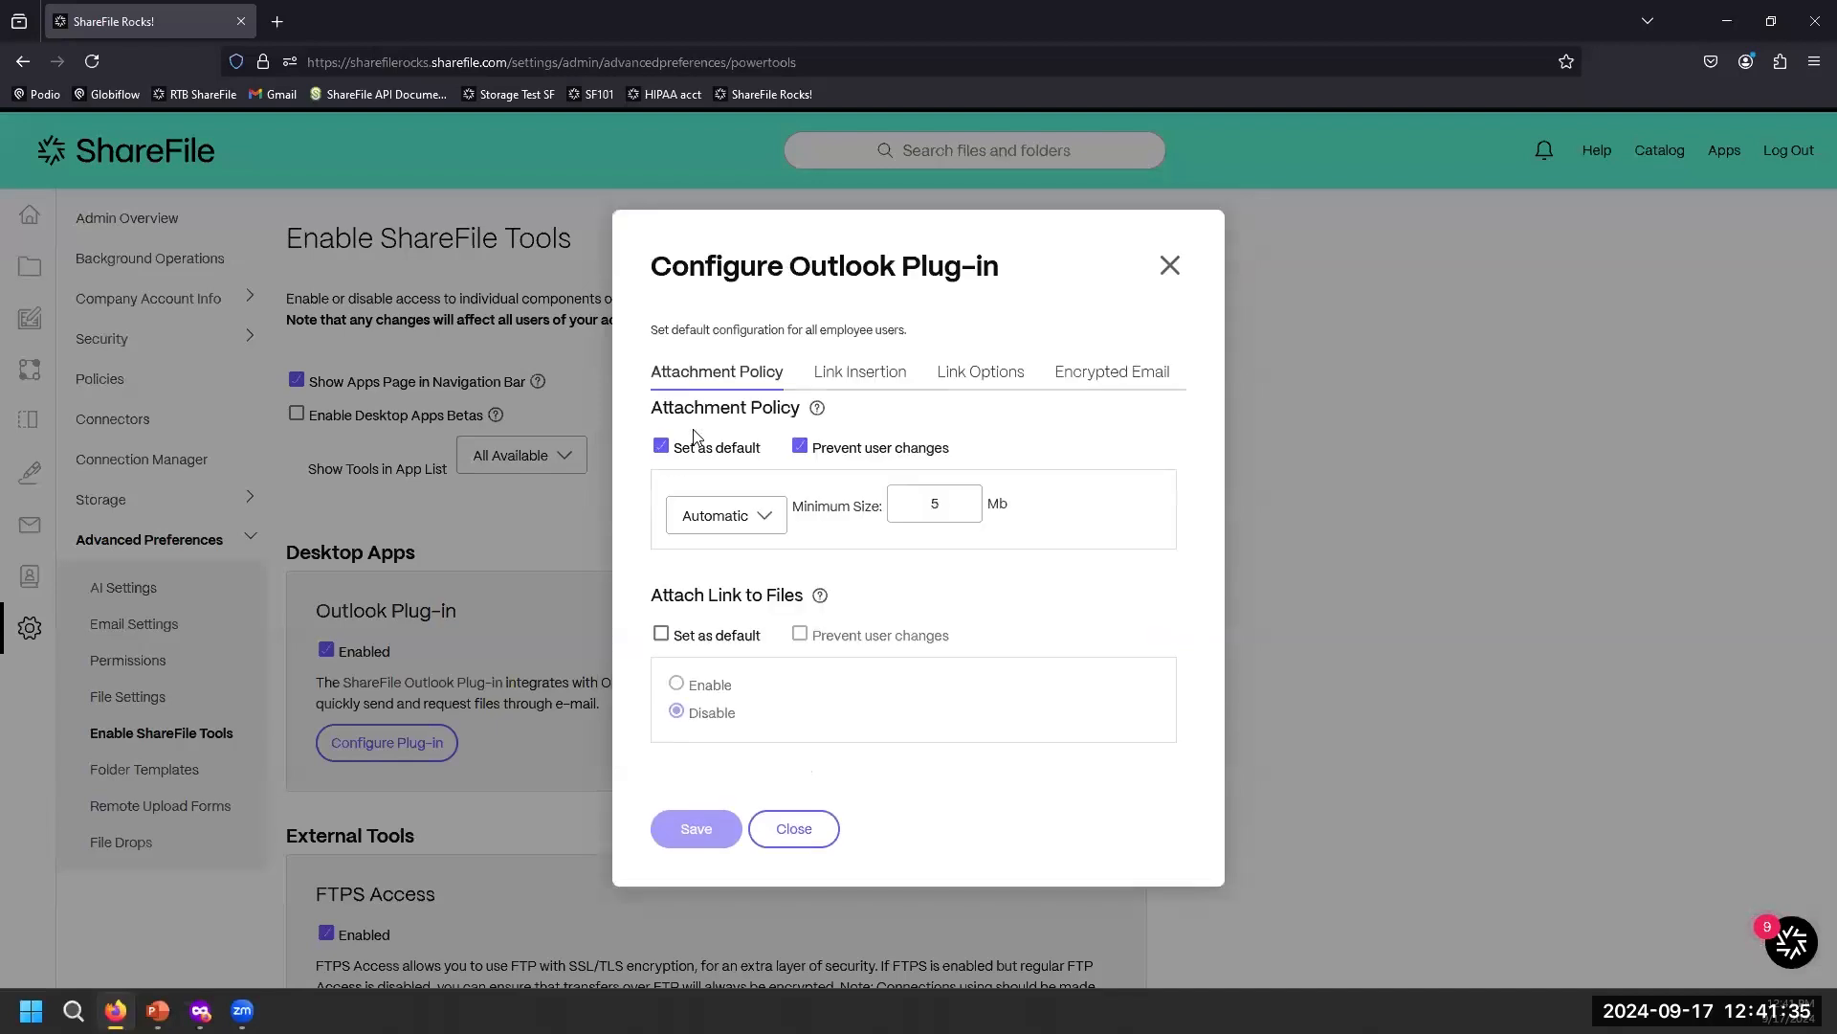
{"action": "left_click", "coordinate": [1169, 263]}
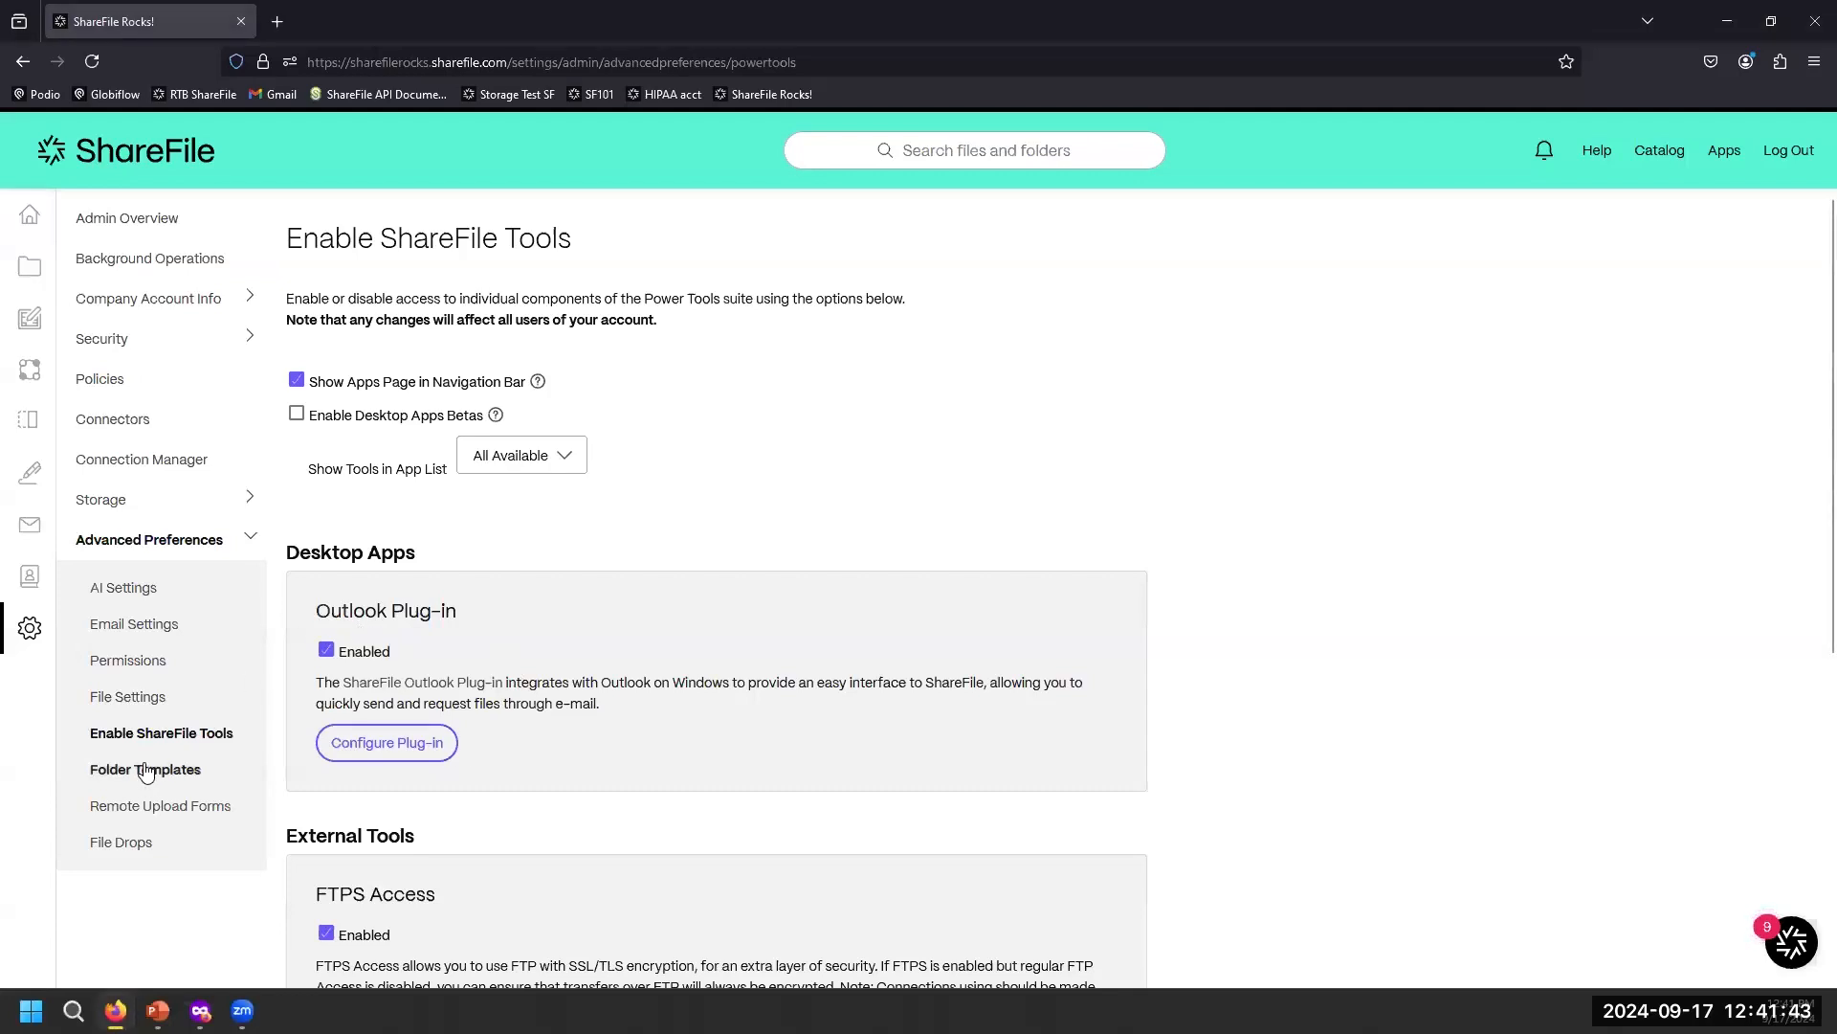
Return to the File Settings page and recheck the available permissions for sharing files.
{"action": "left_click", "coordinate": [105, 550]}
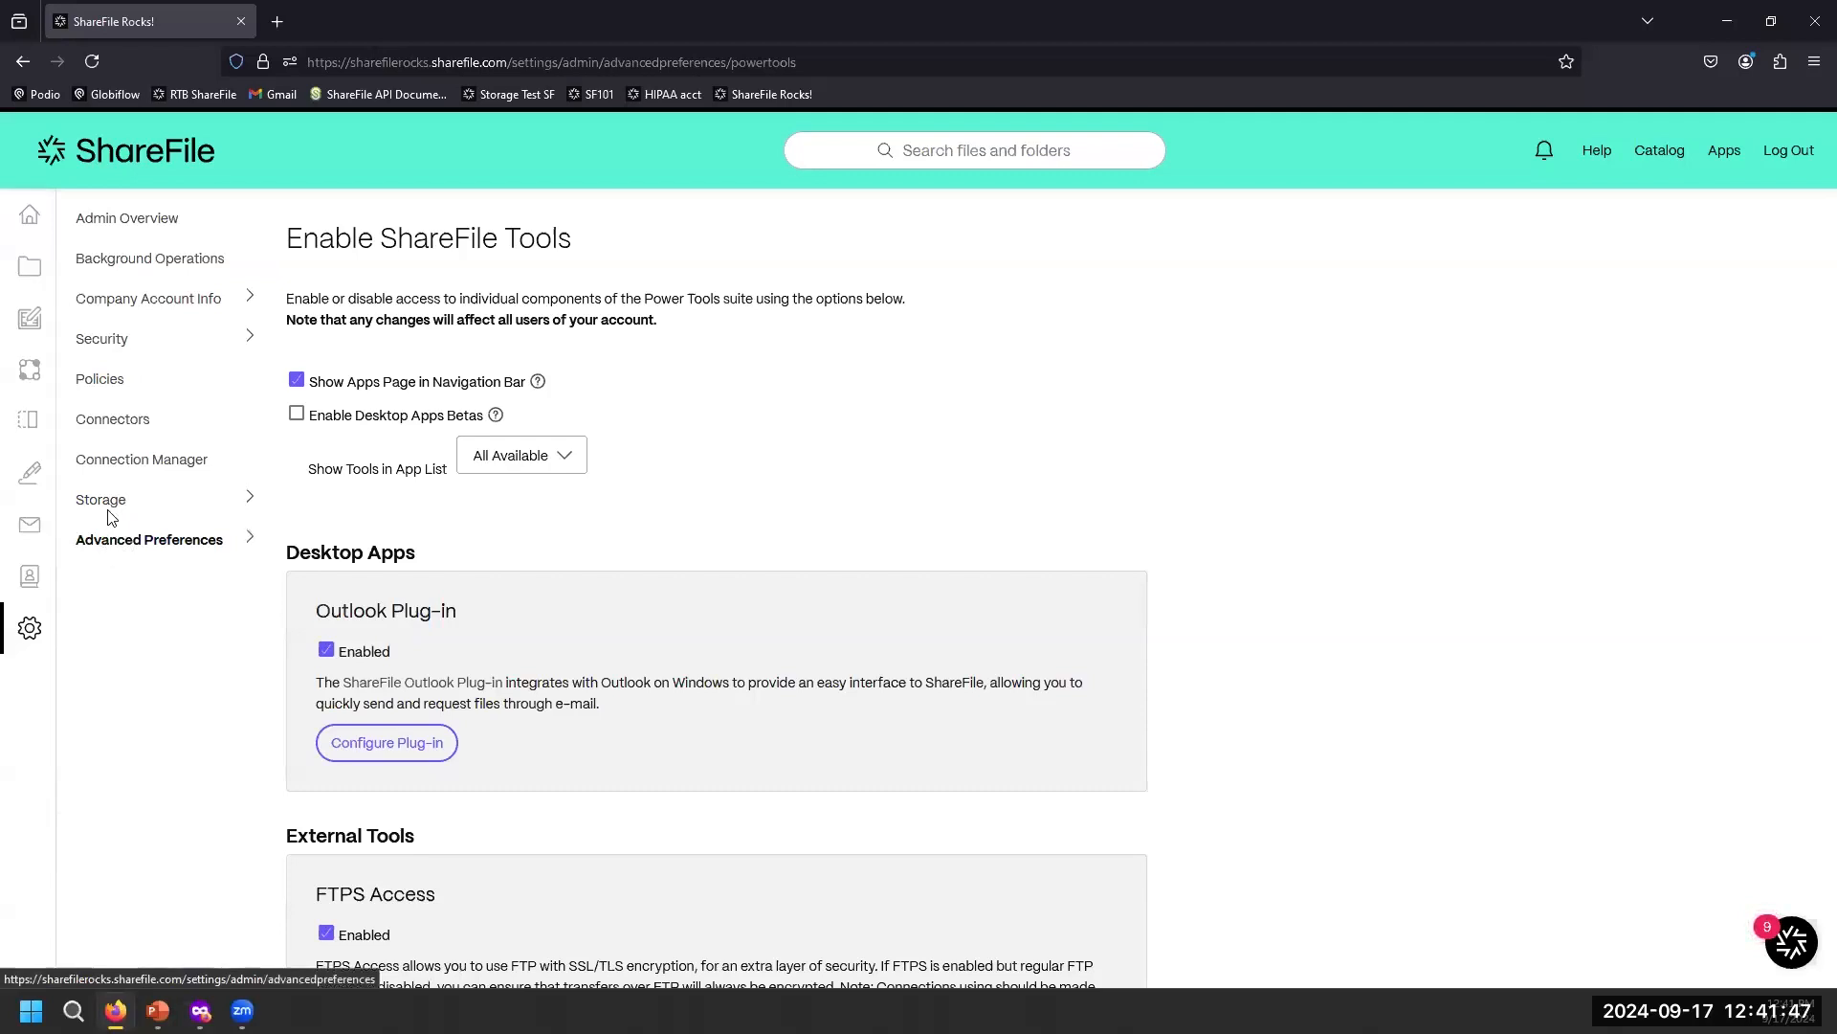
{"action": "left_click", "coordinate": [131, 542]}
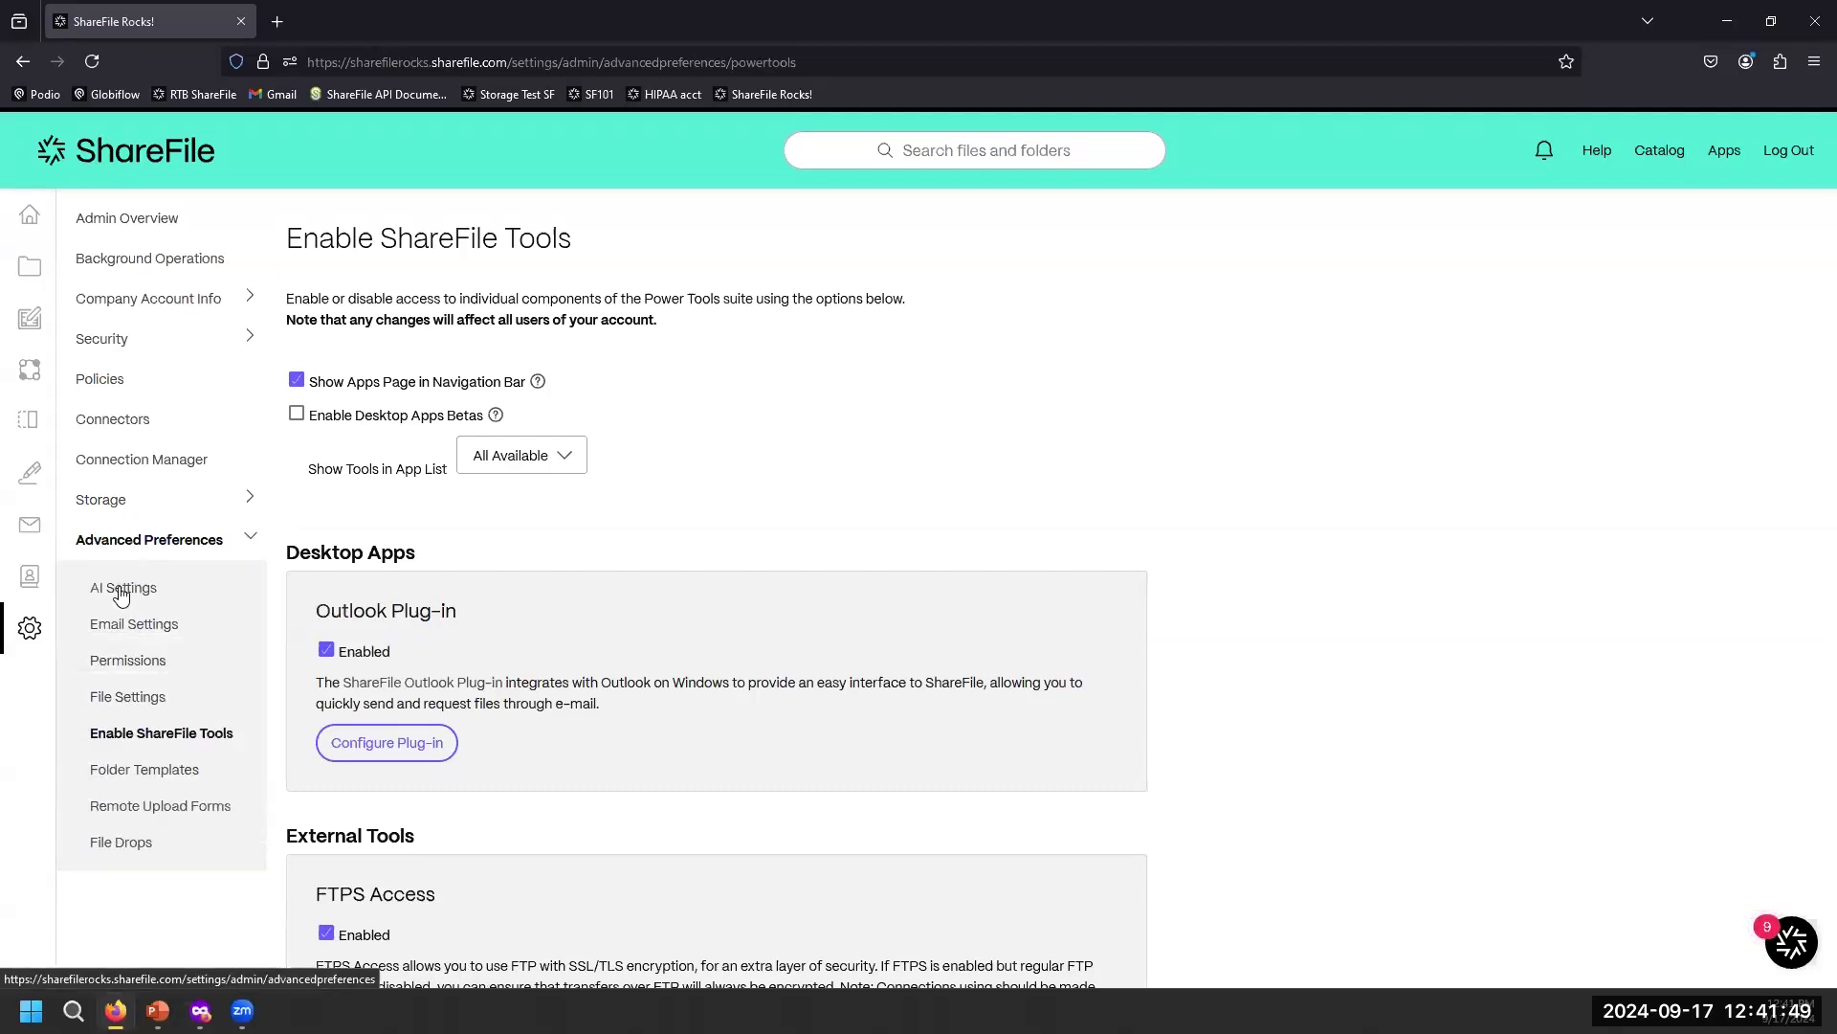
{"action": "left_click", "coordinate": [120, 665]}
{"action": "left_click", "coordinate": [132, 700]}
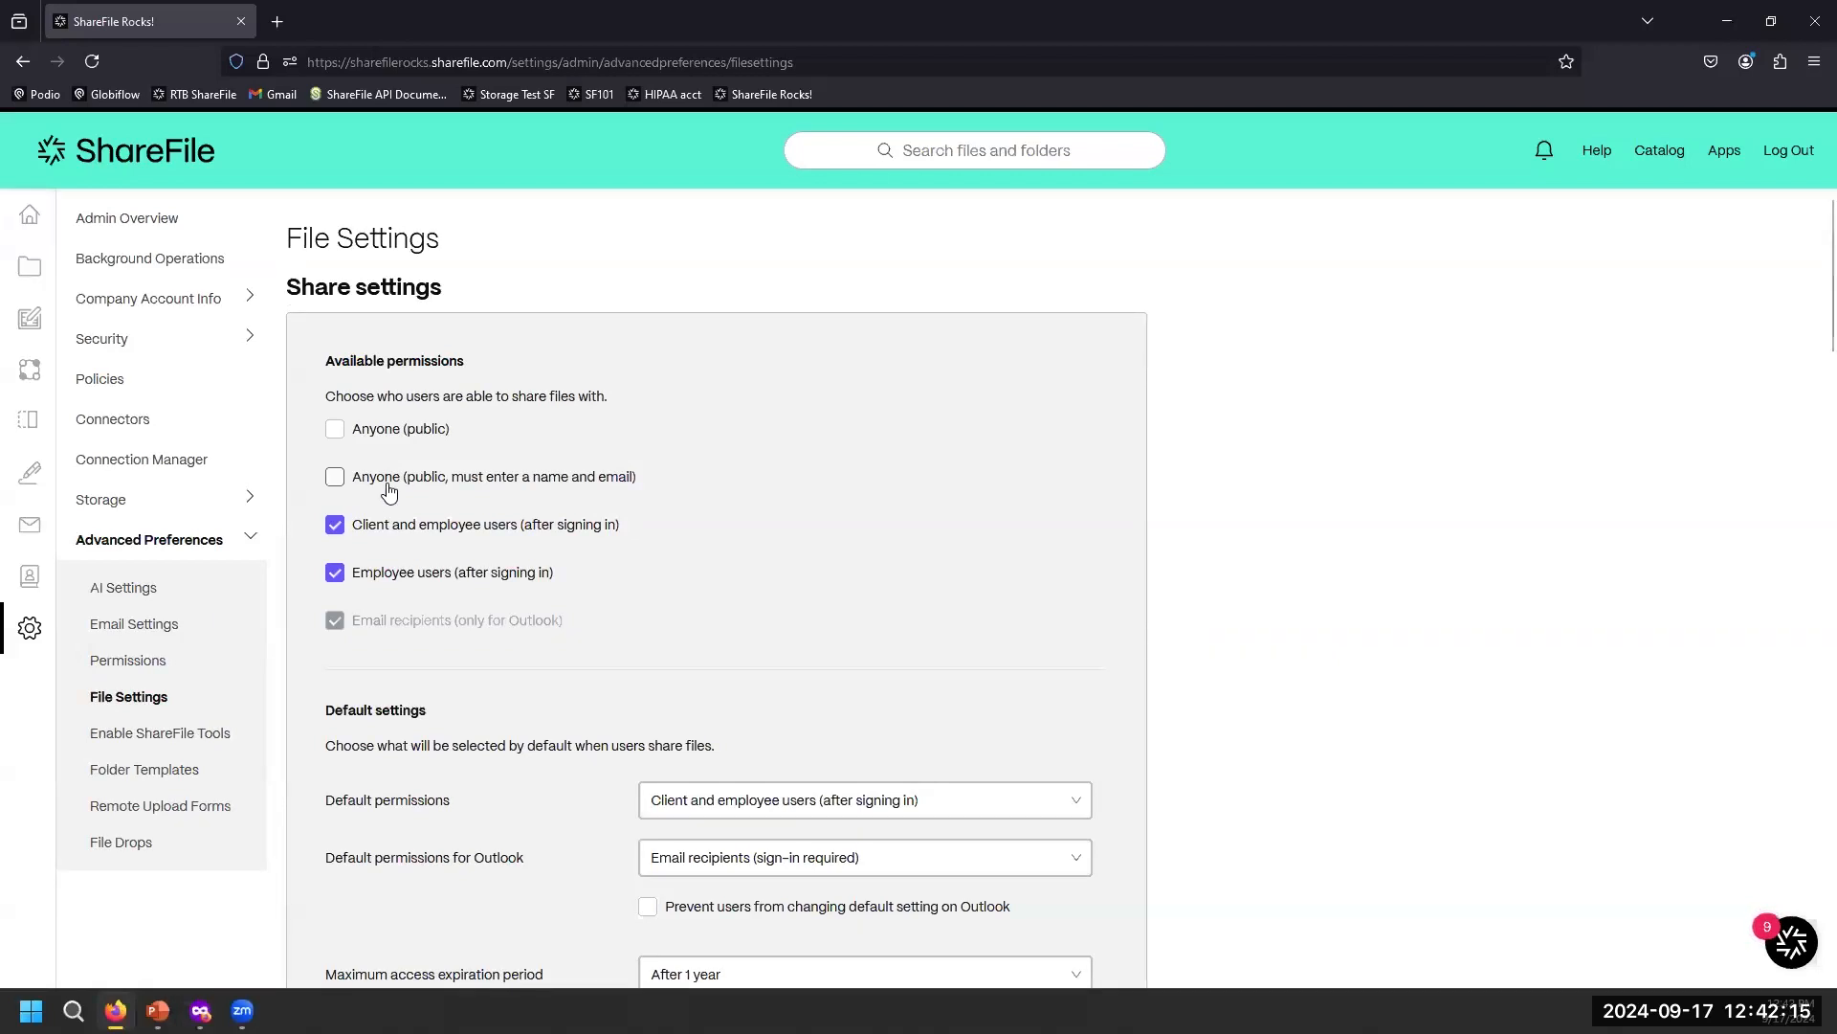
Go to the Manage Users page and open the form for creating a new employee.
{"action": "mouse_move", "coordinate": [39, 368]}
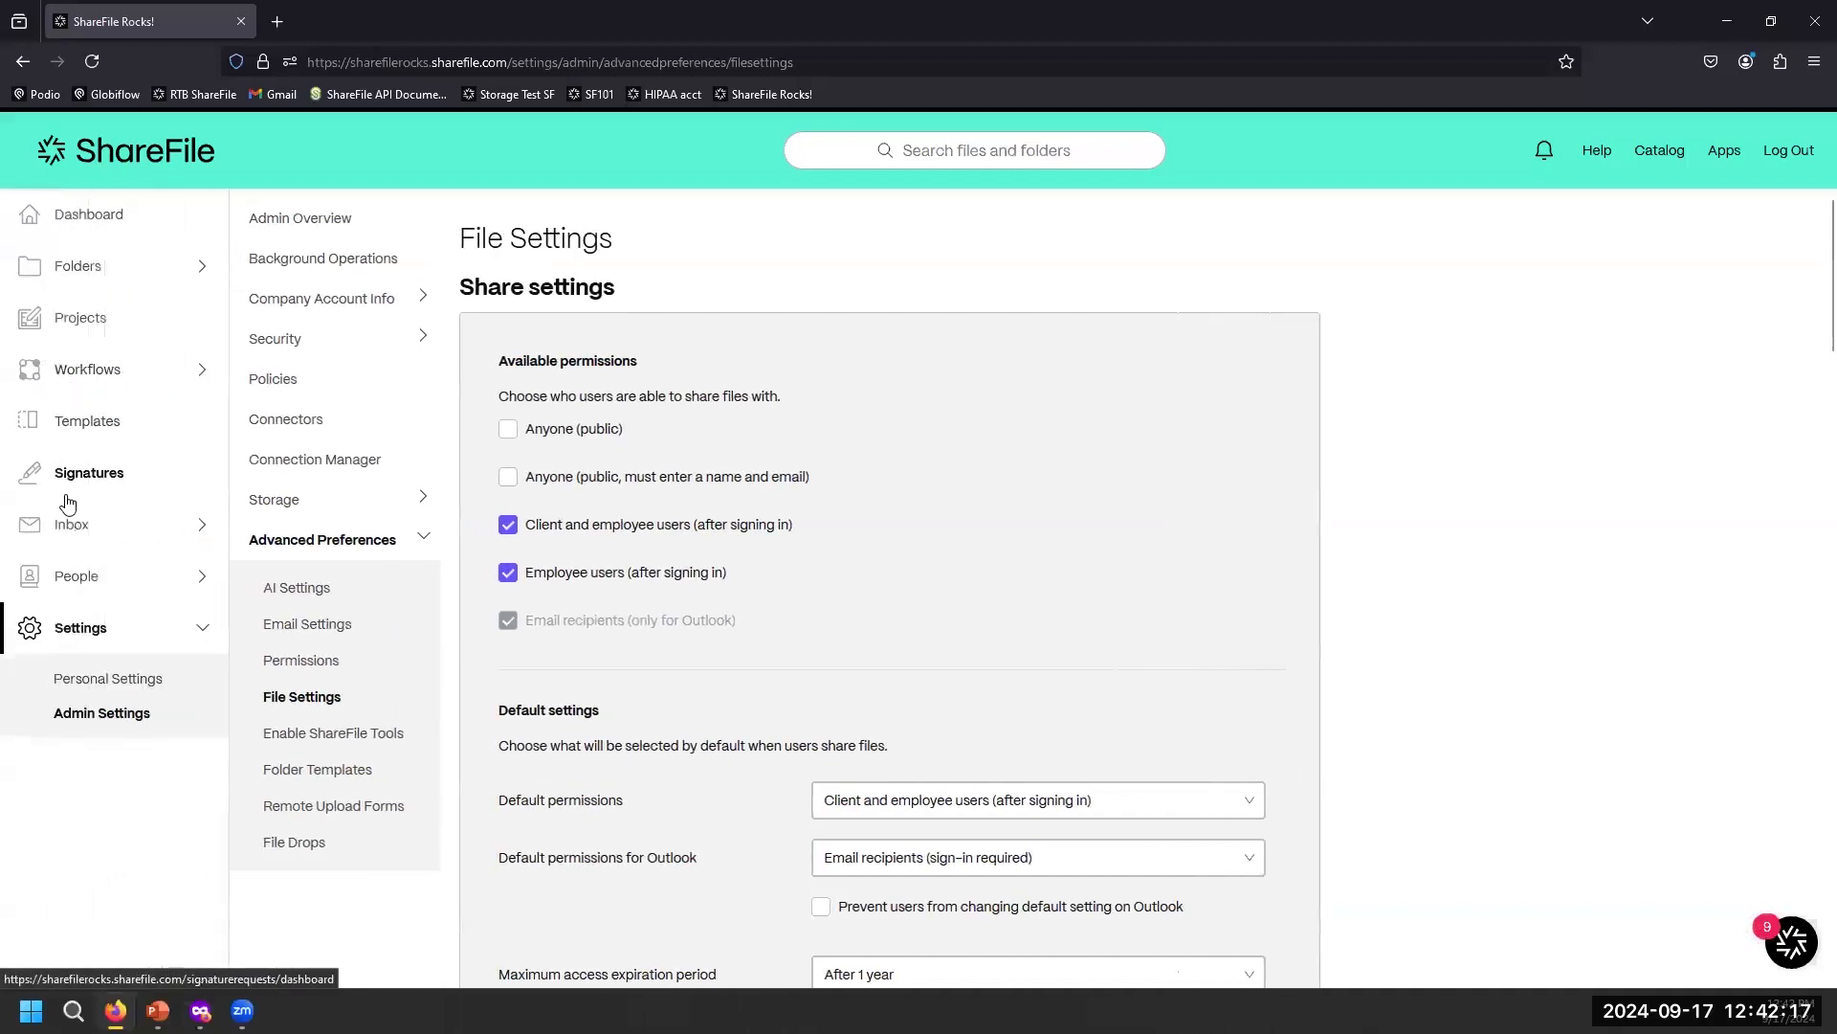
{"action": "left_click", "coordinate": [91, 574]}
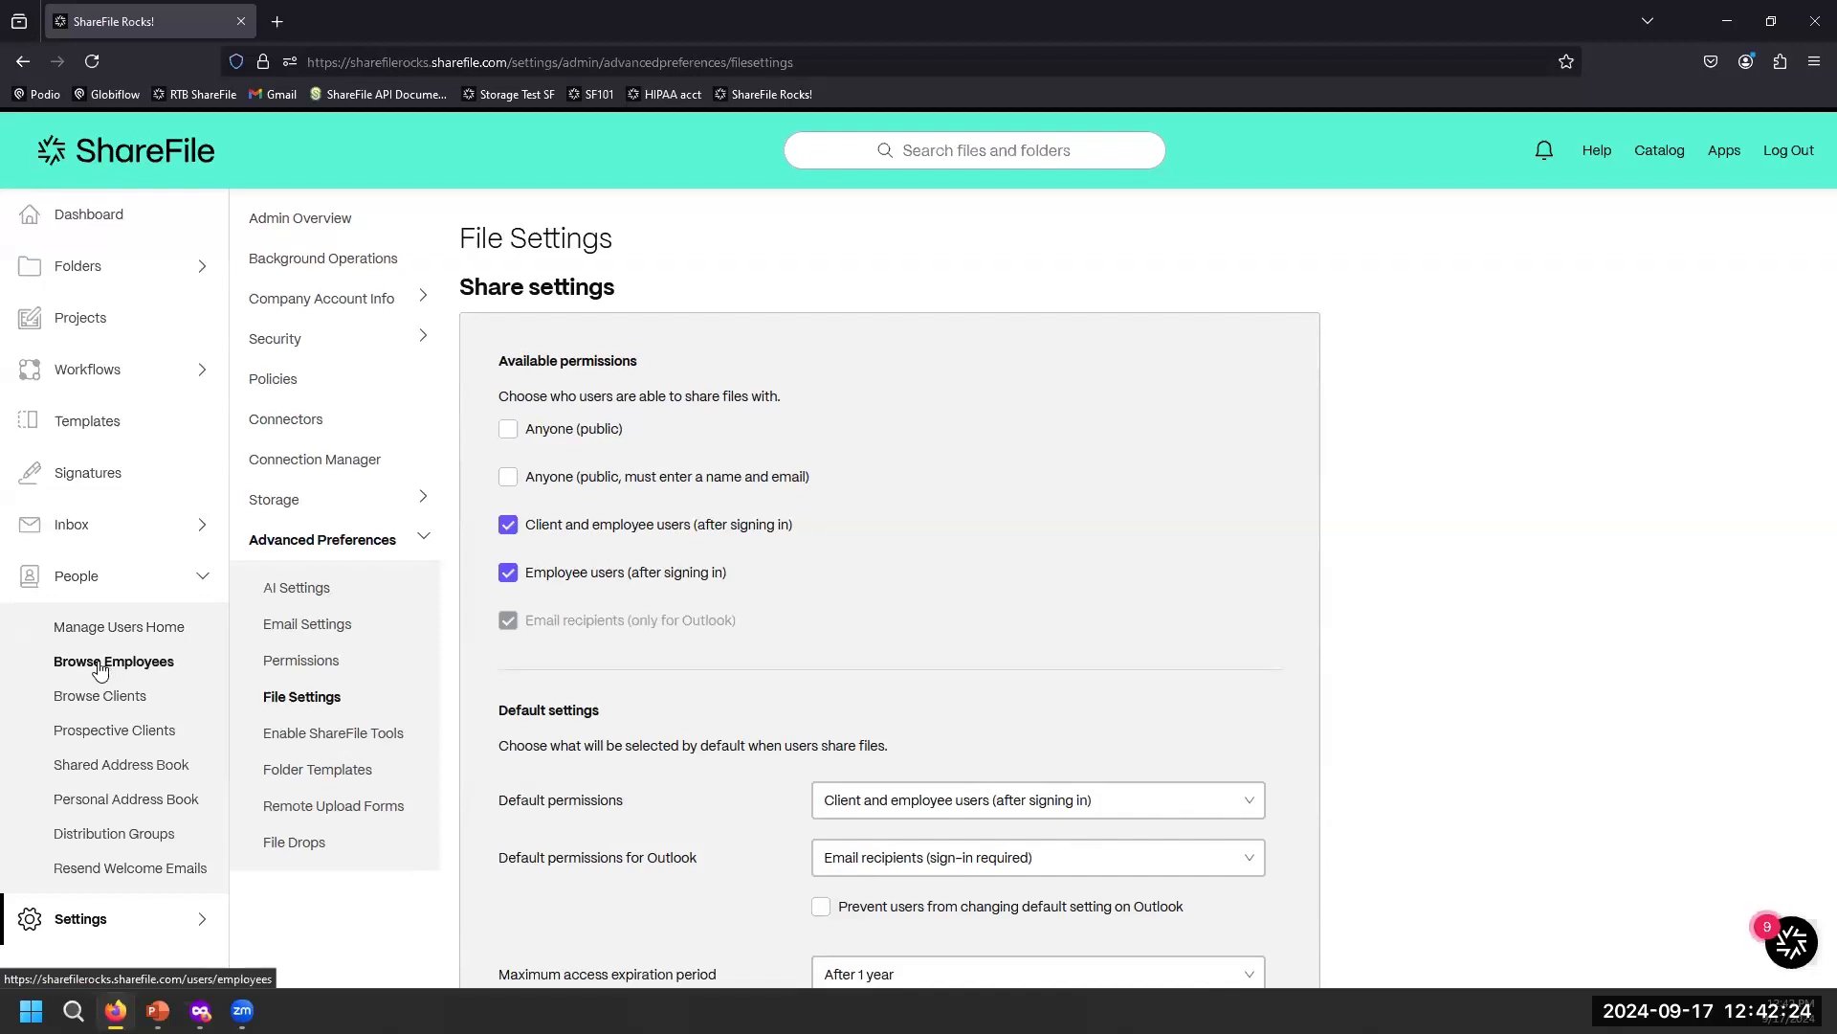
{"action": "left_click", "coordinate": [120, 625]}
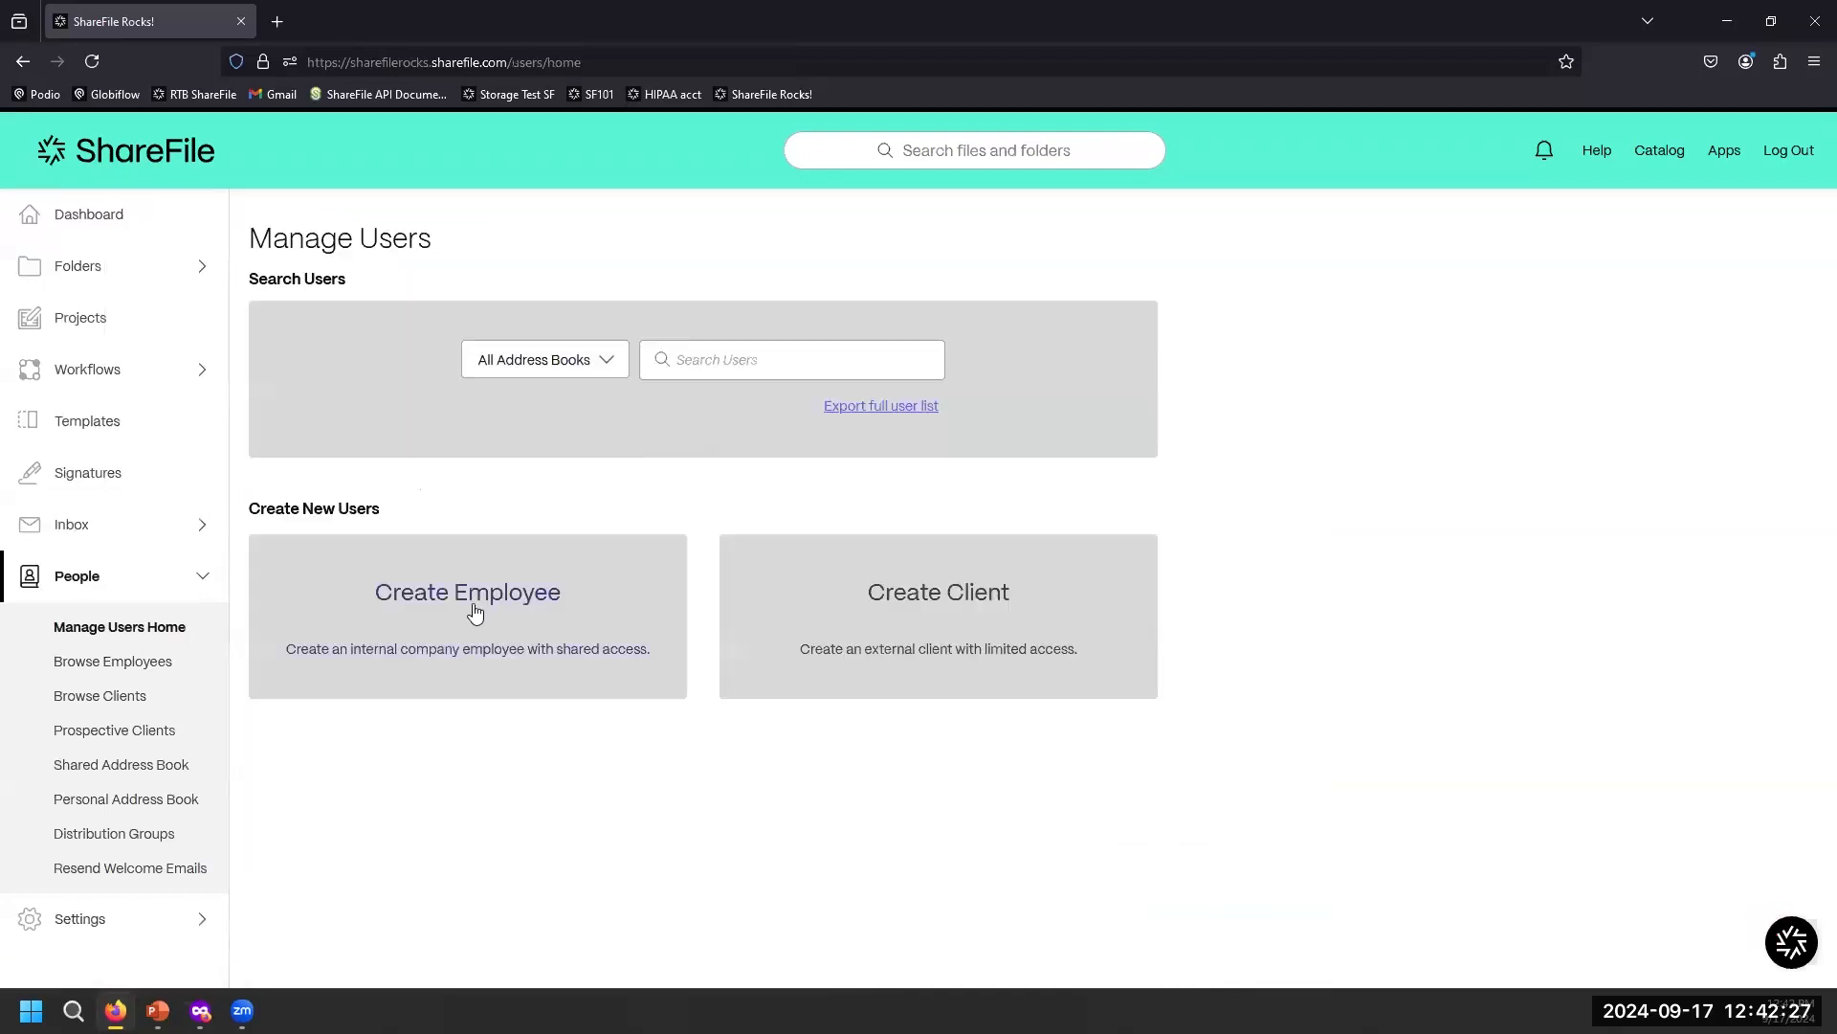
{"action": "left_click", "coordinate": [476, 610]}
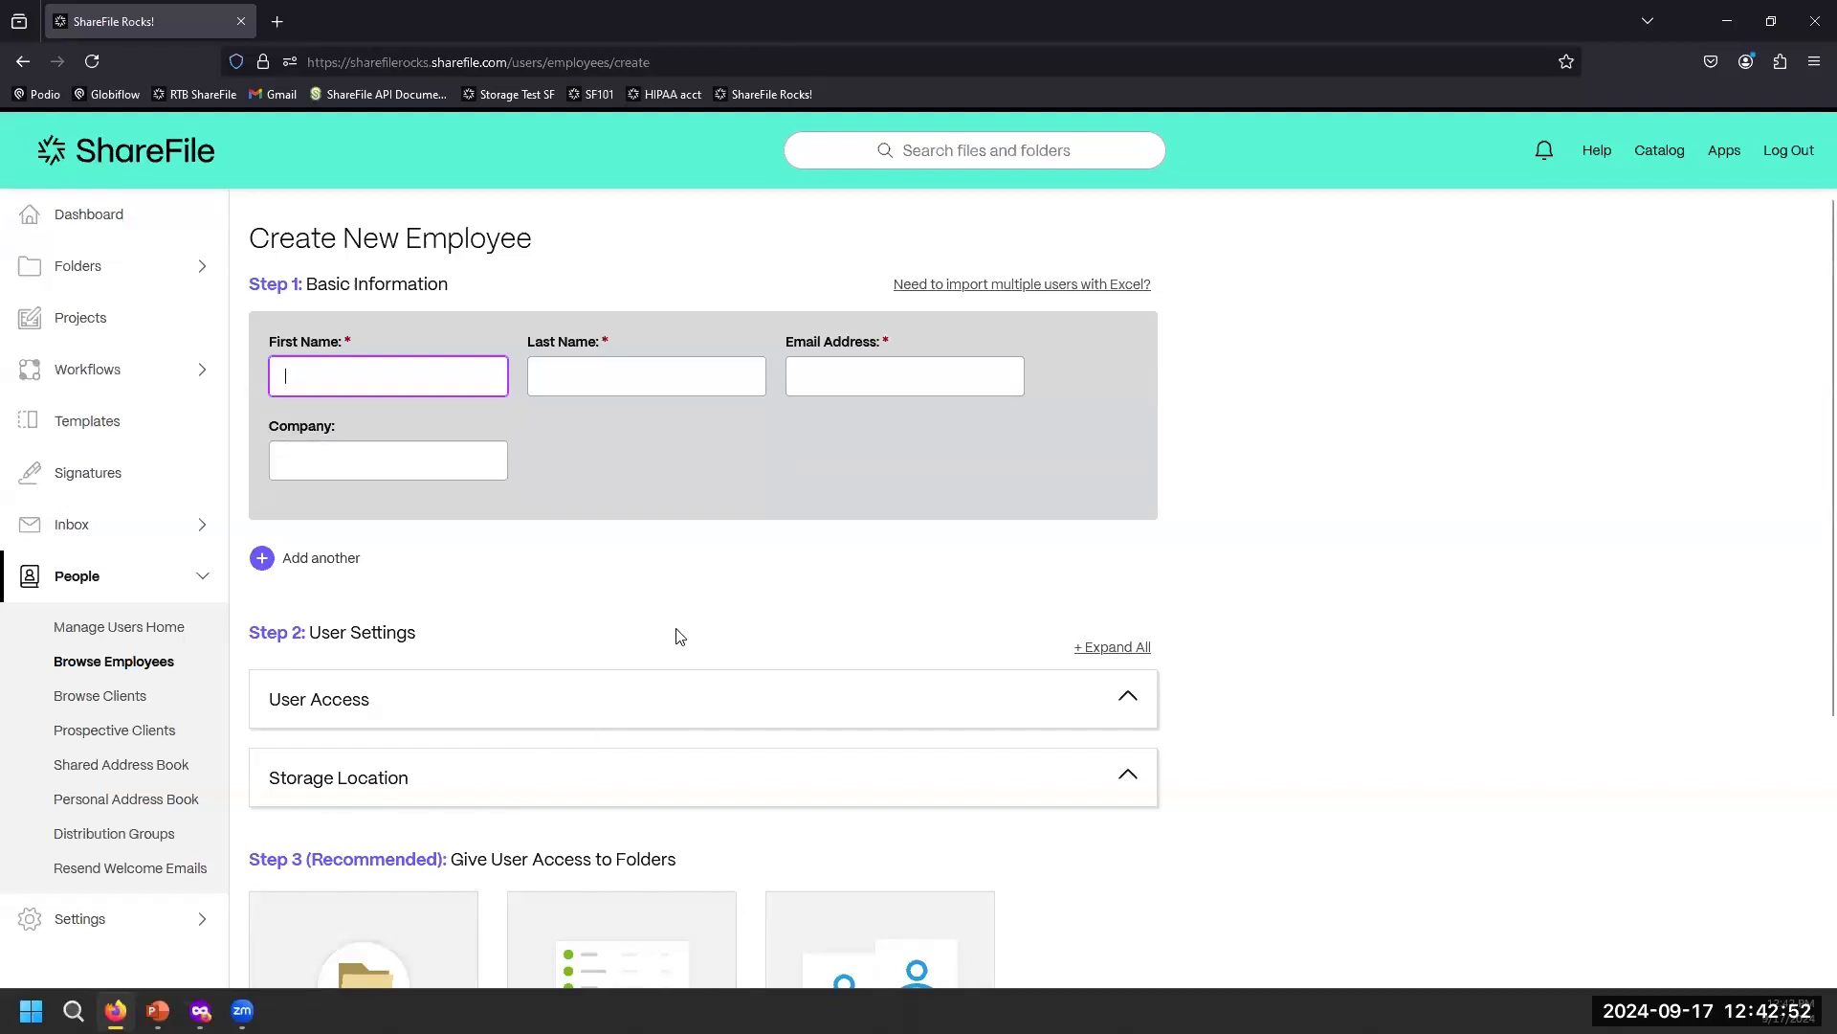
Leave the employee form and open the Admin Settings overview.
{"action": "left_click", "coordinate": [90, 924]}
{"action": "left_click", "coordinate": [95, 729]}
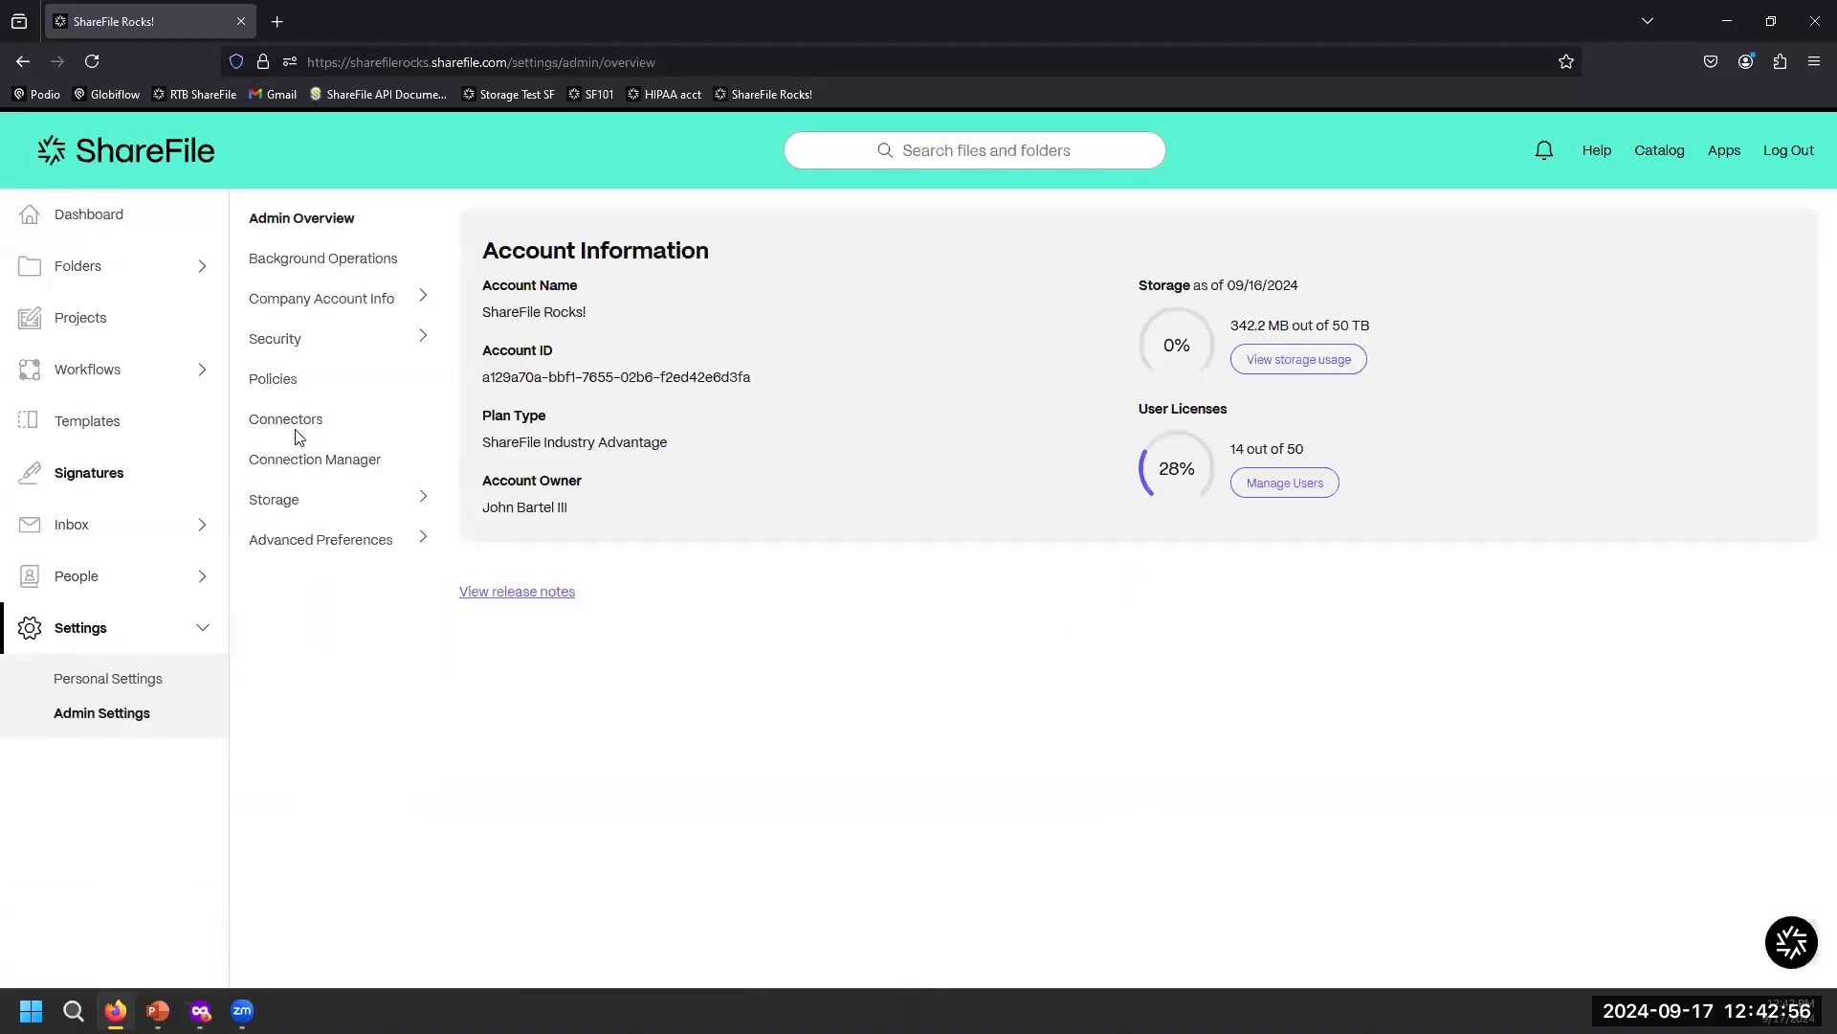
Open Policy Management, examine the permissions offered for a new User Access policy, and cancel the form without creating it.
{"action": "left_click", "coordinate": [289, 393]}
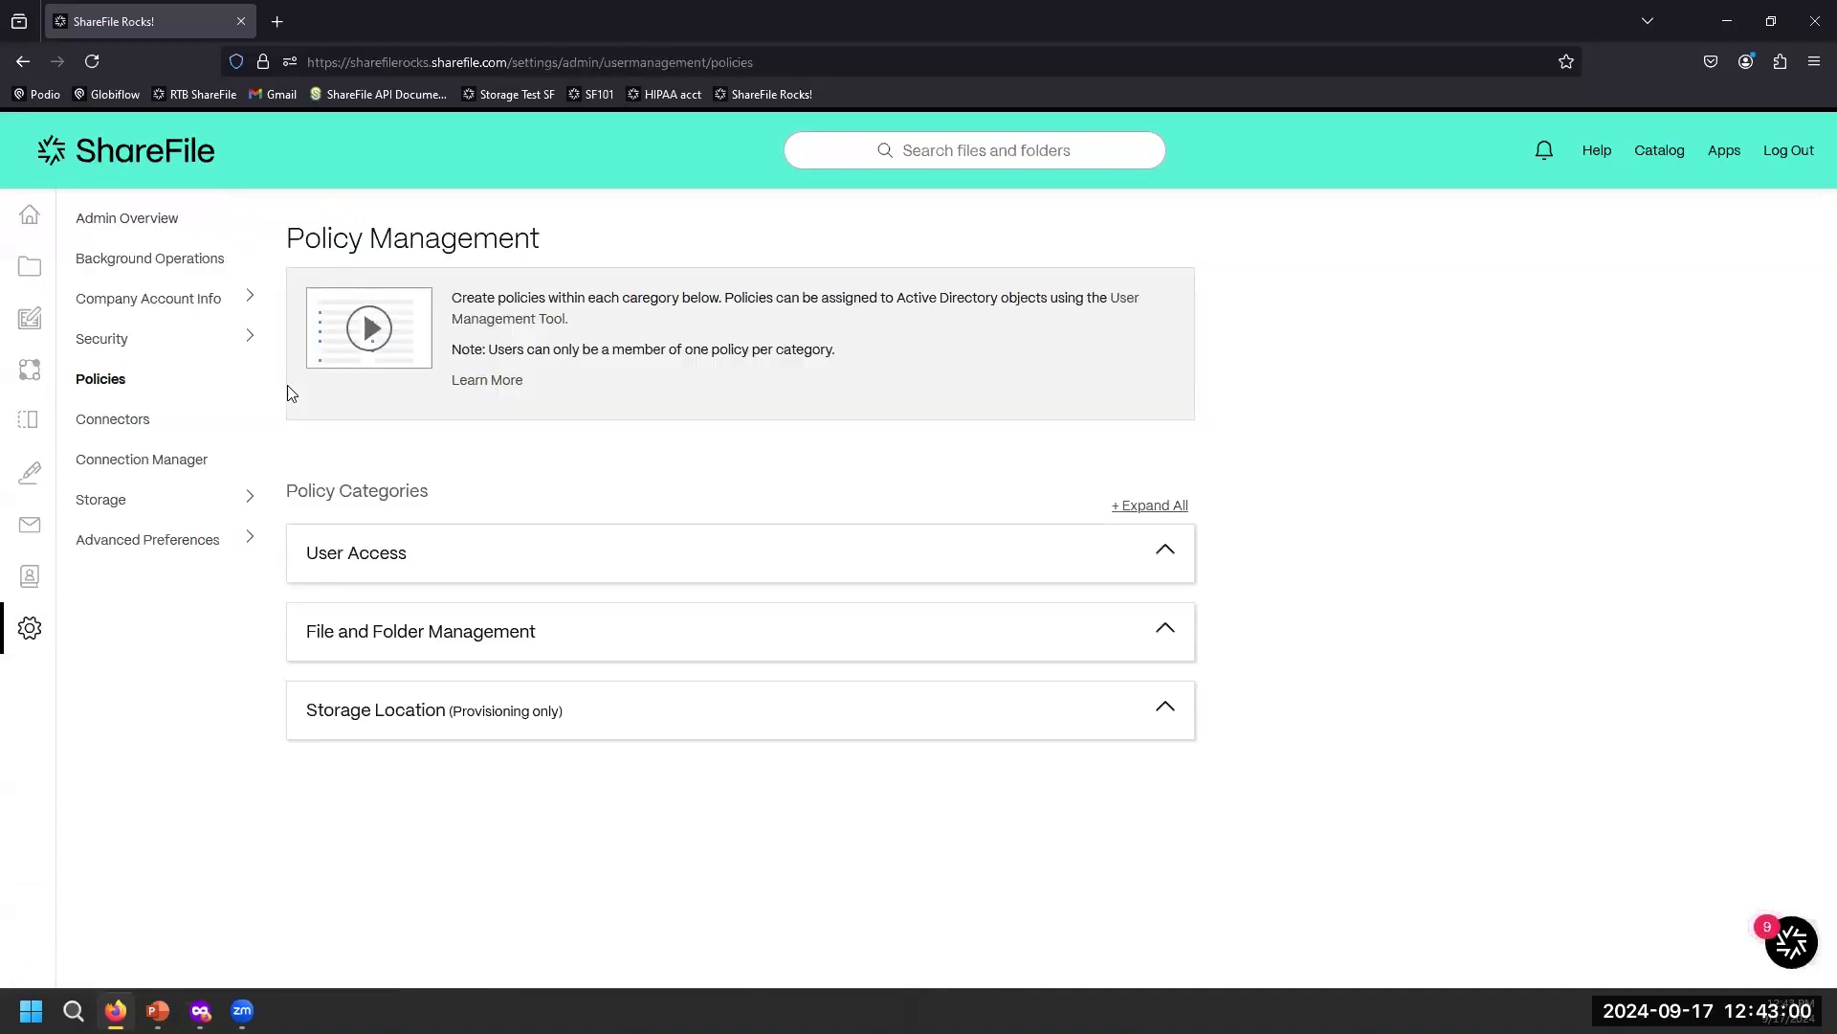
{"action": "left_click", "coordinate": [440, 571]}
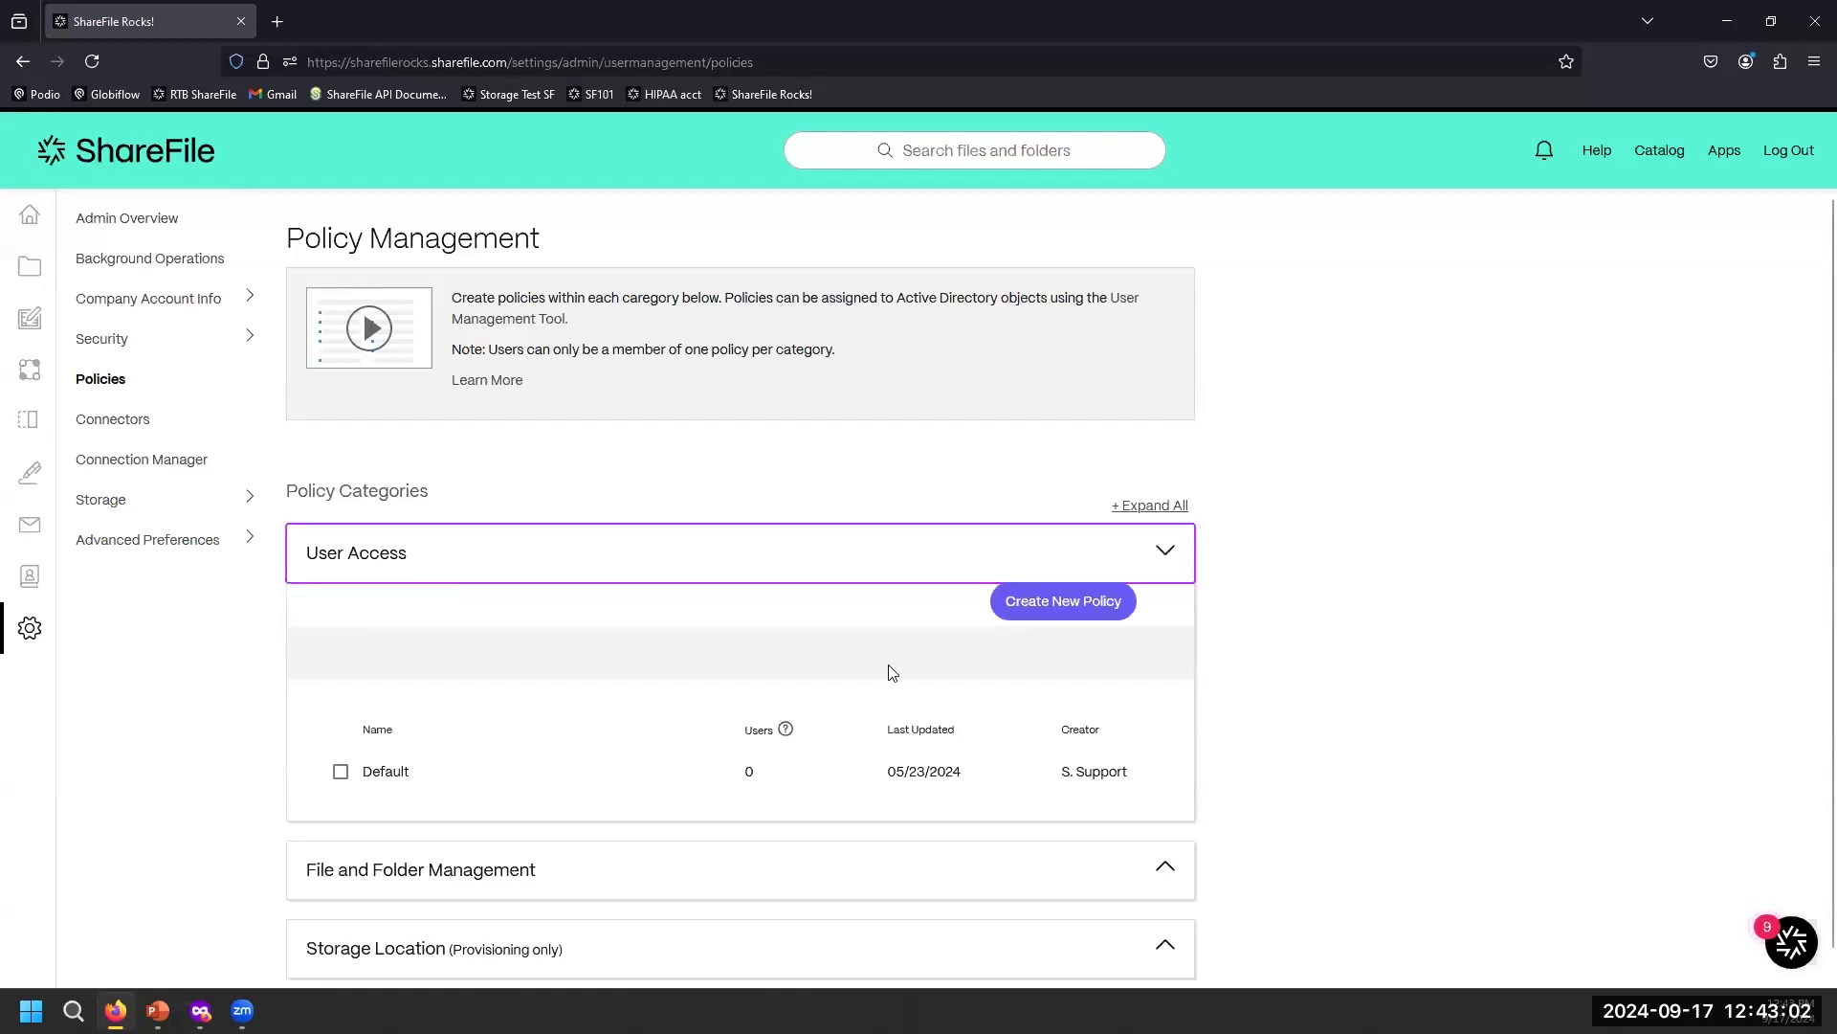
{"action": "left_click", "coordinate": [1052, 601]}
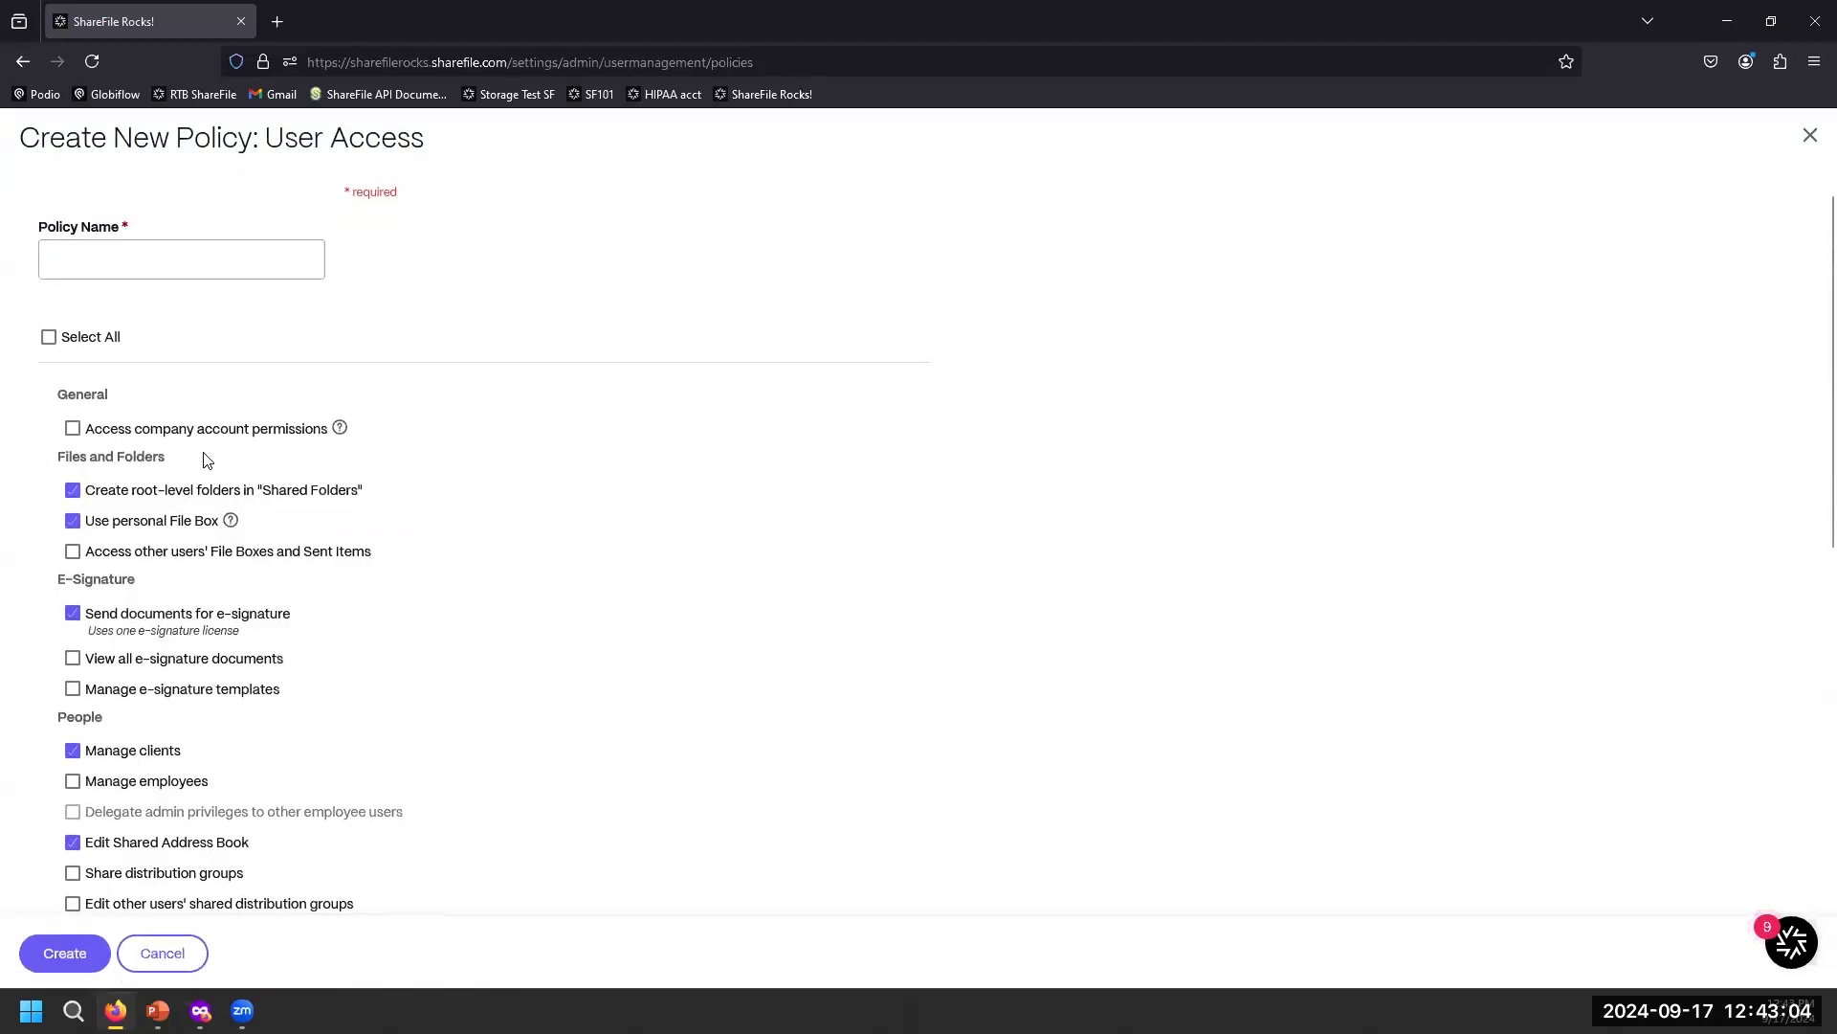
{"action": "scroll", "coordinate": [208, 460], "scroll_direction": "down", "scroll_amount": 3}
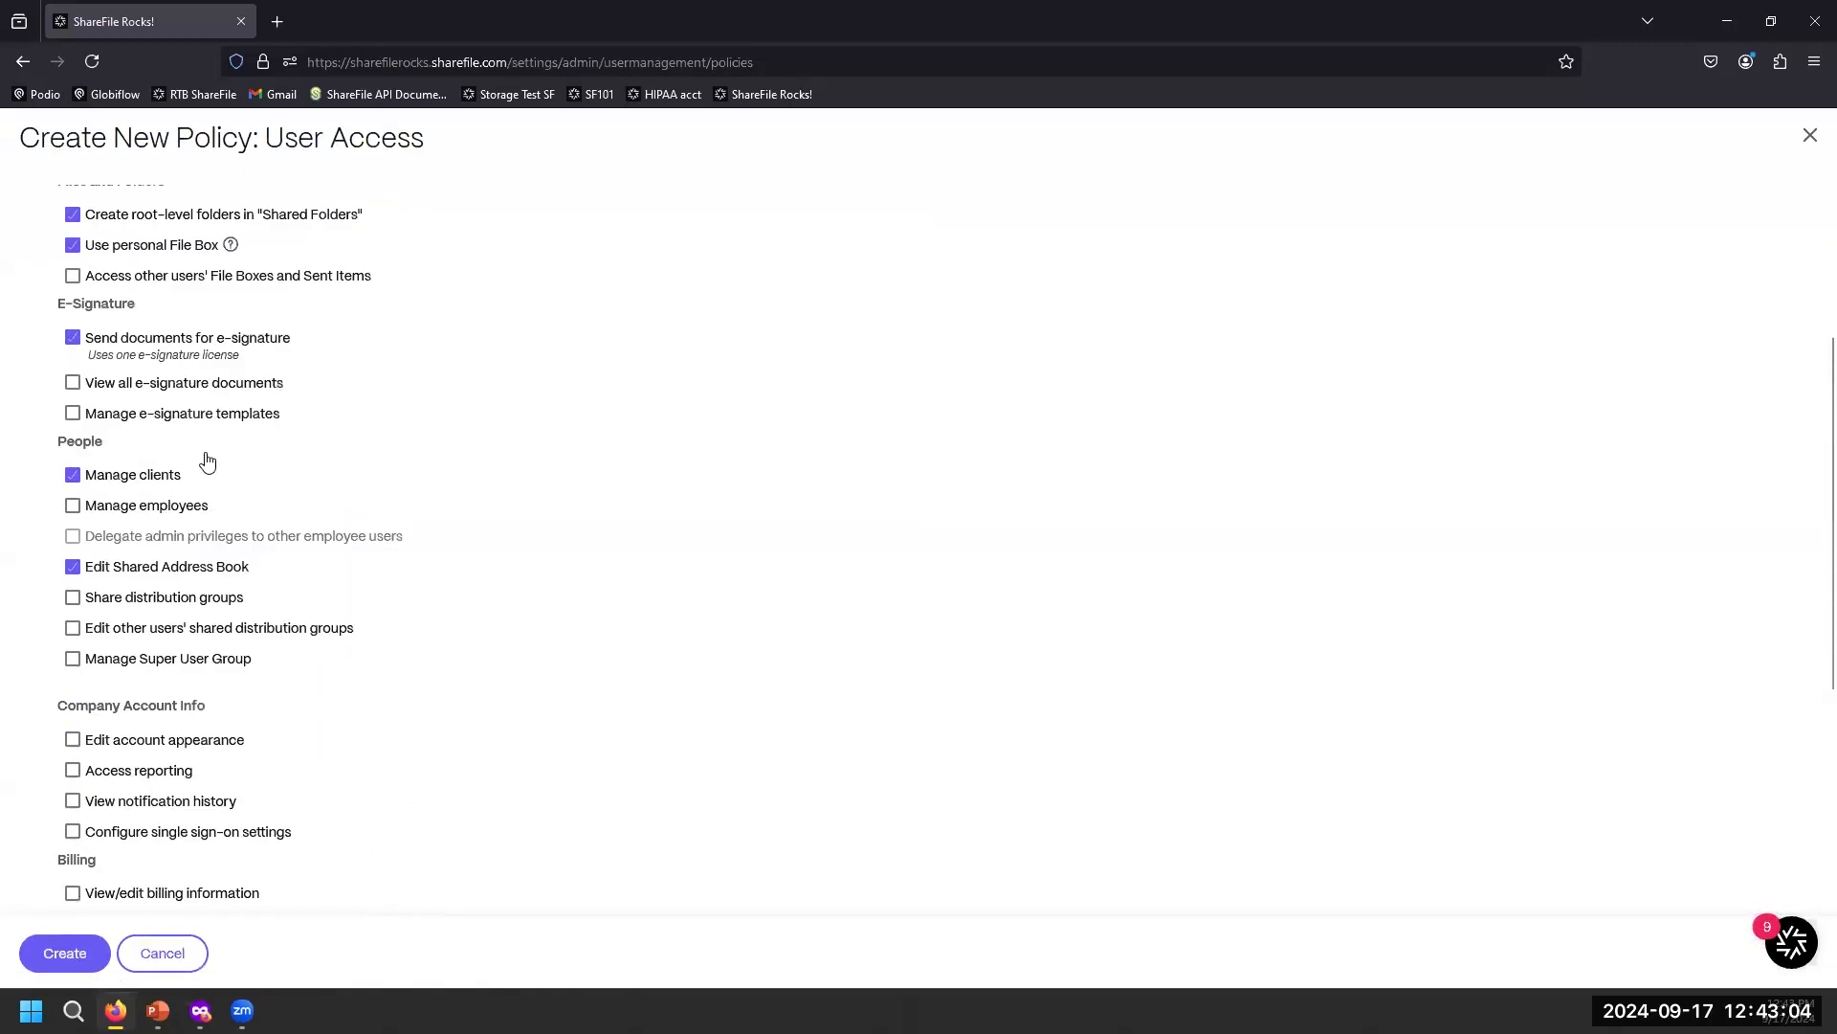
{"action": "left_click", "coordinate": [164, 955]}
Expand the File and Folder Management policy category and open its form for a new policy.
{"action": "left_click", "coordinate": [708, 624]}
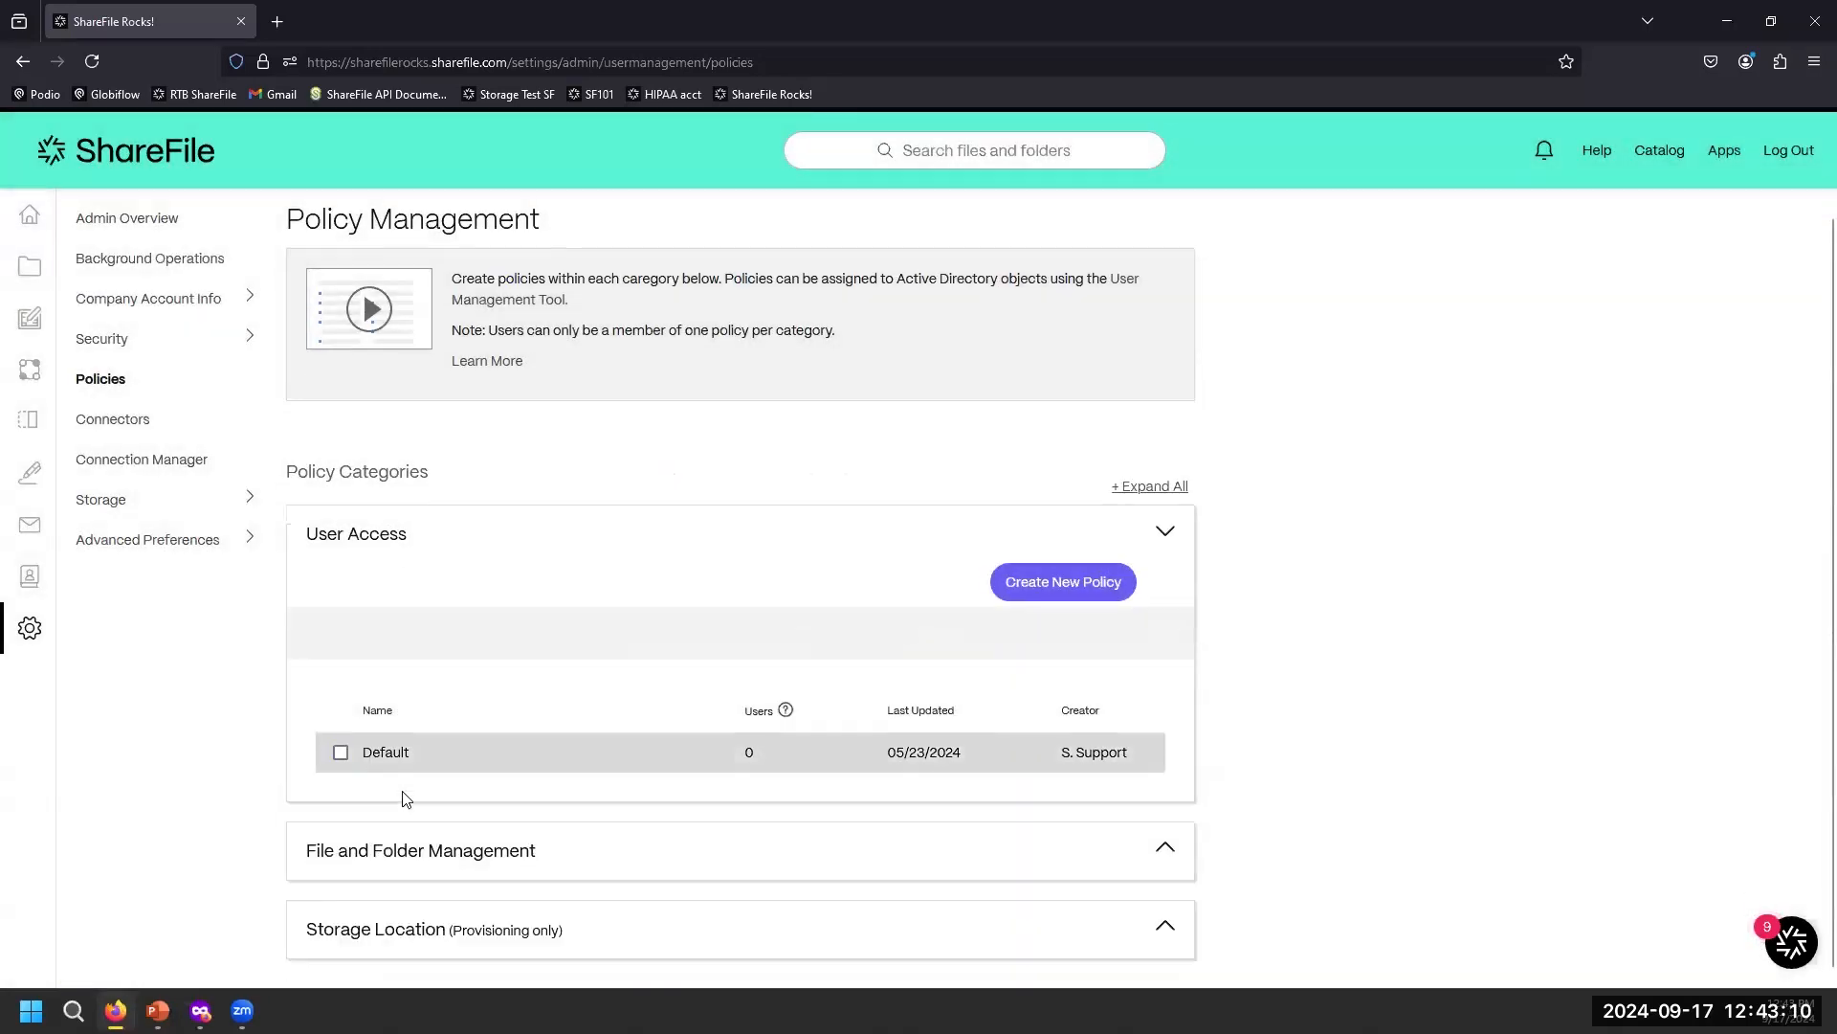
{"action": "left_click", "coordinate": [383, 855]}
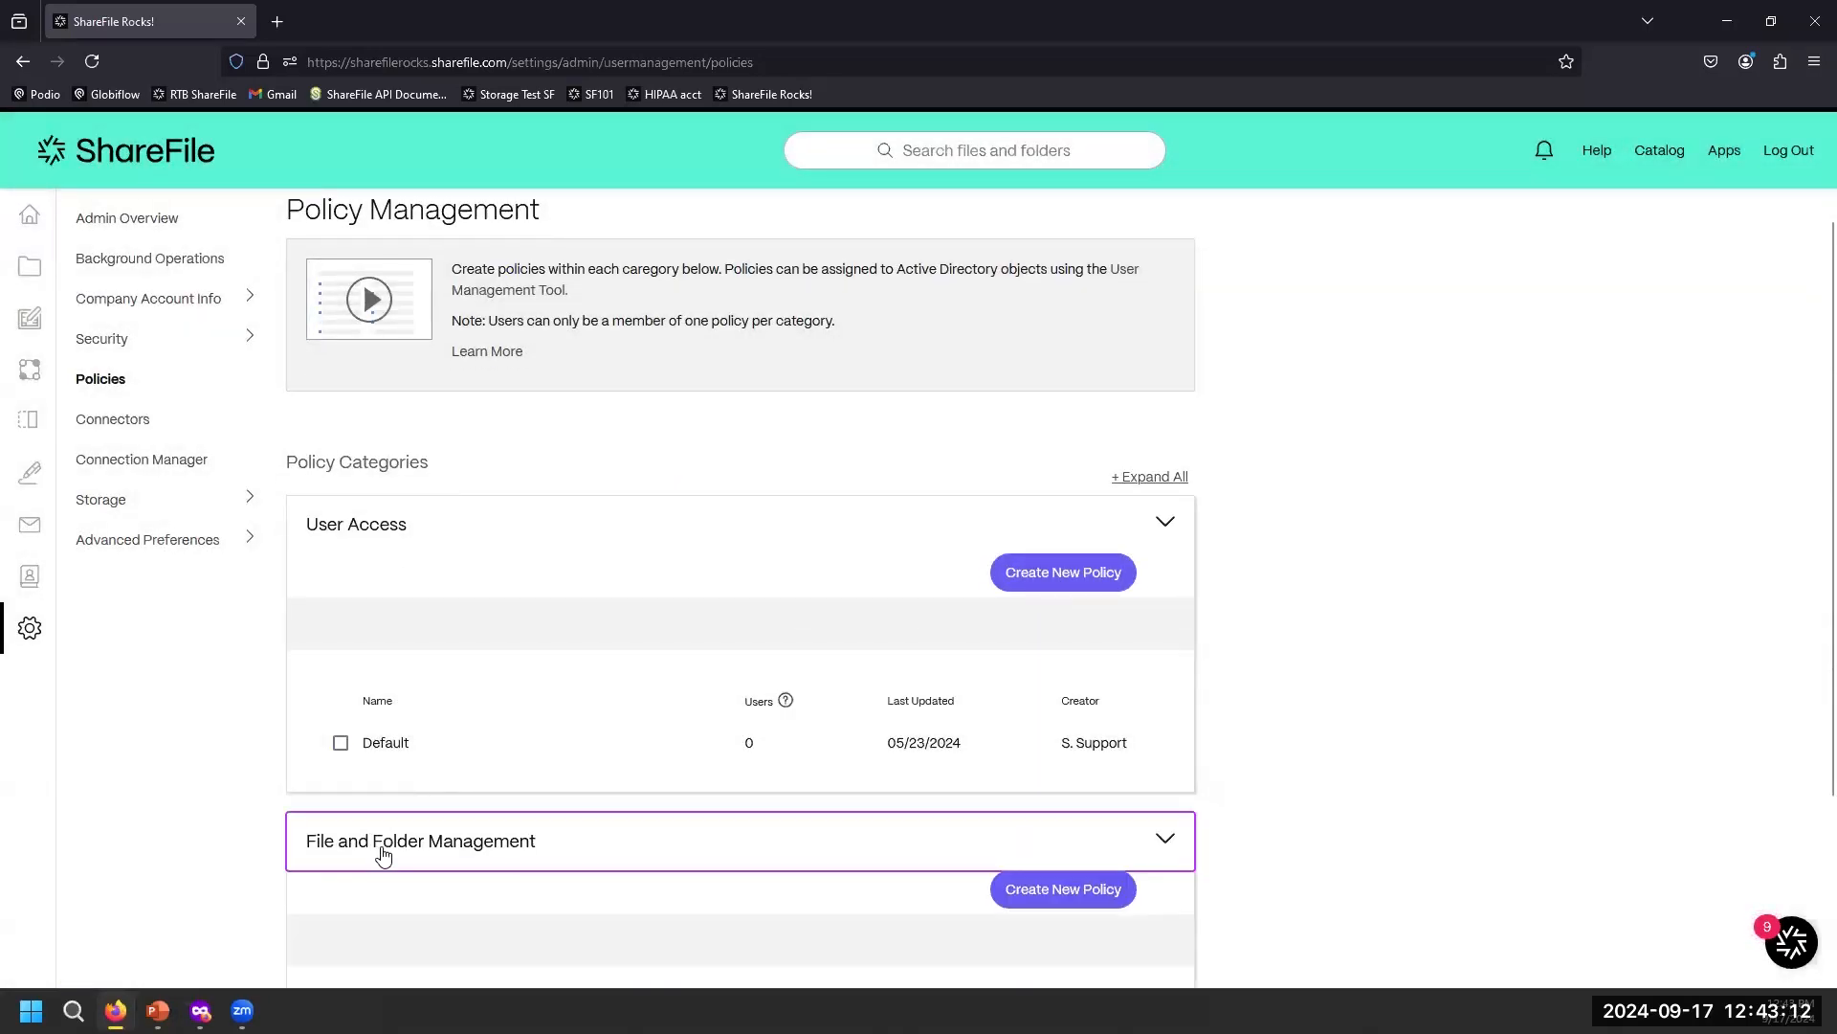
{"action": "scroll", "coordinate": [410, 875], "scroll_direction": "down", "scroll_amount": 3}
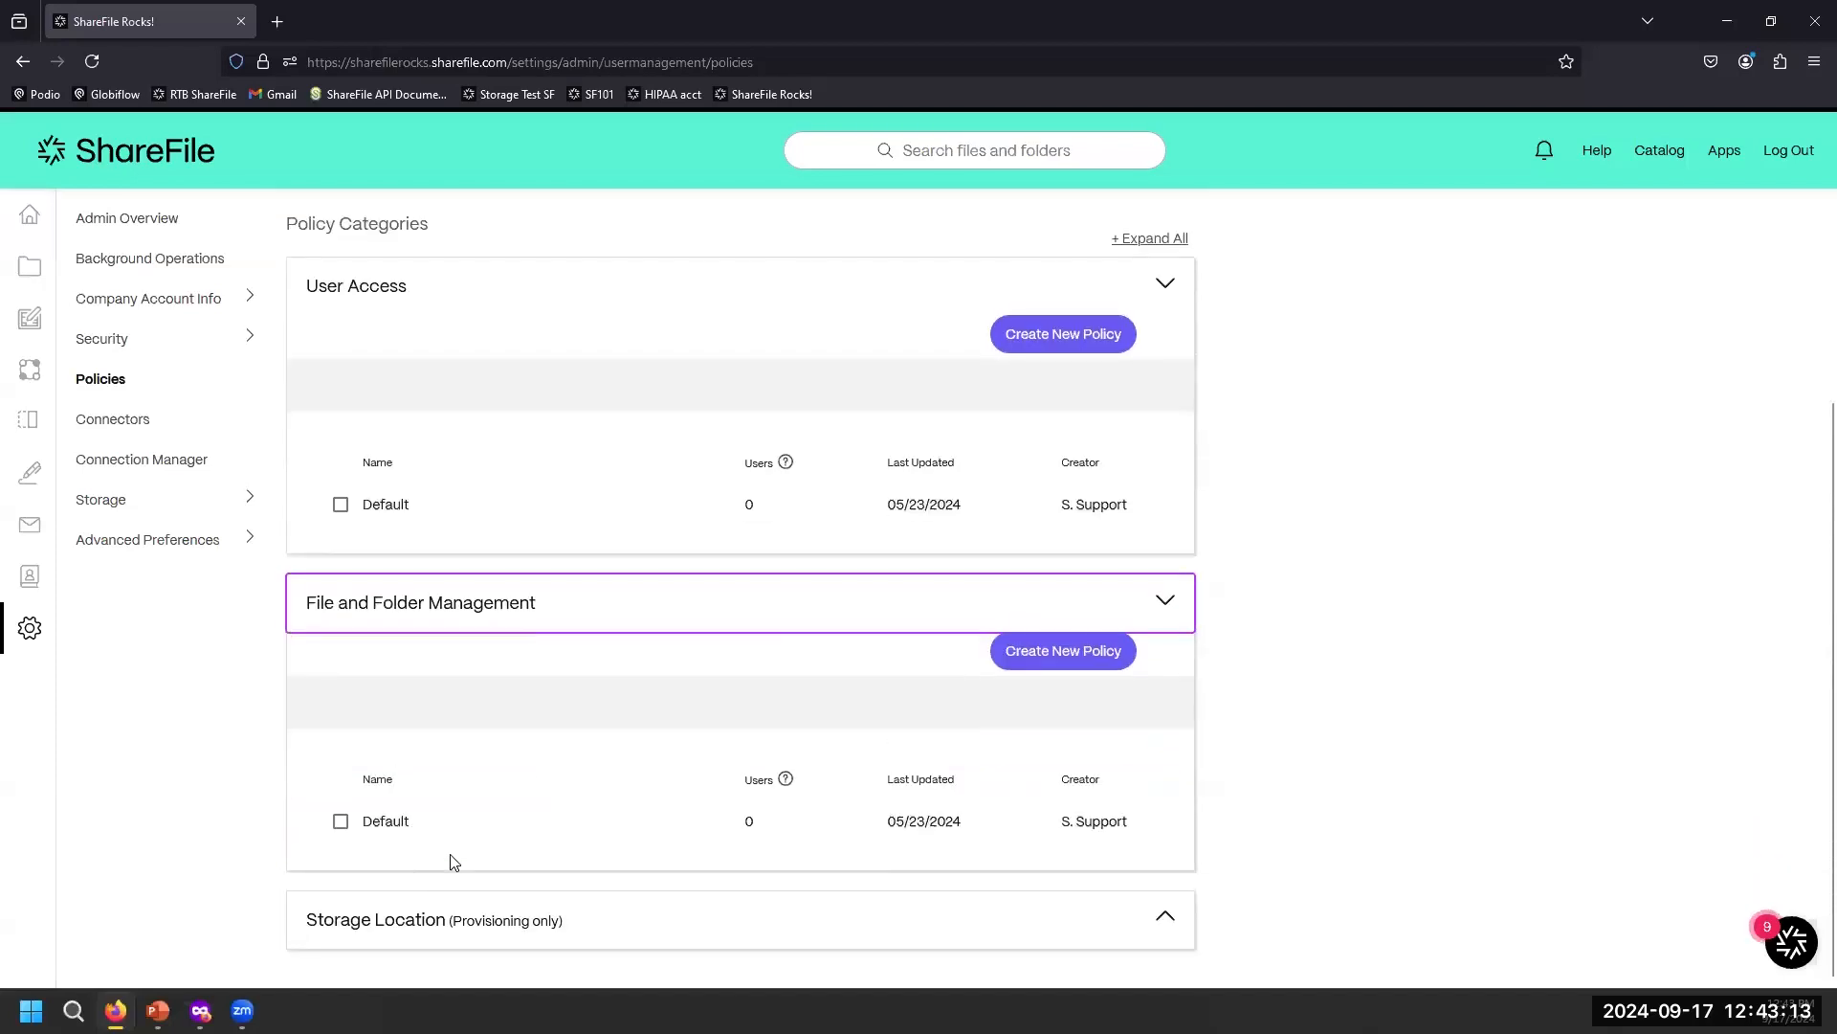
{"action": "left_click", "coordinate": [1042, 655]}
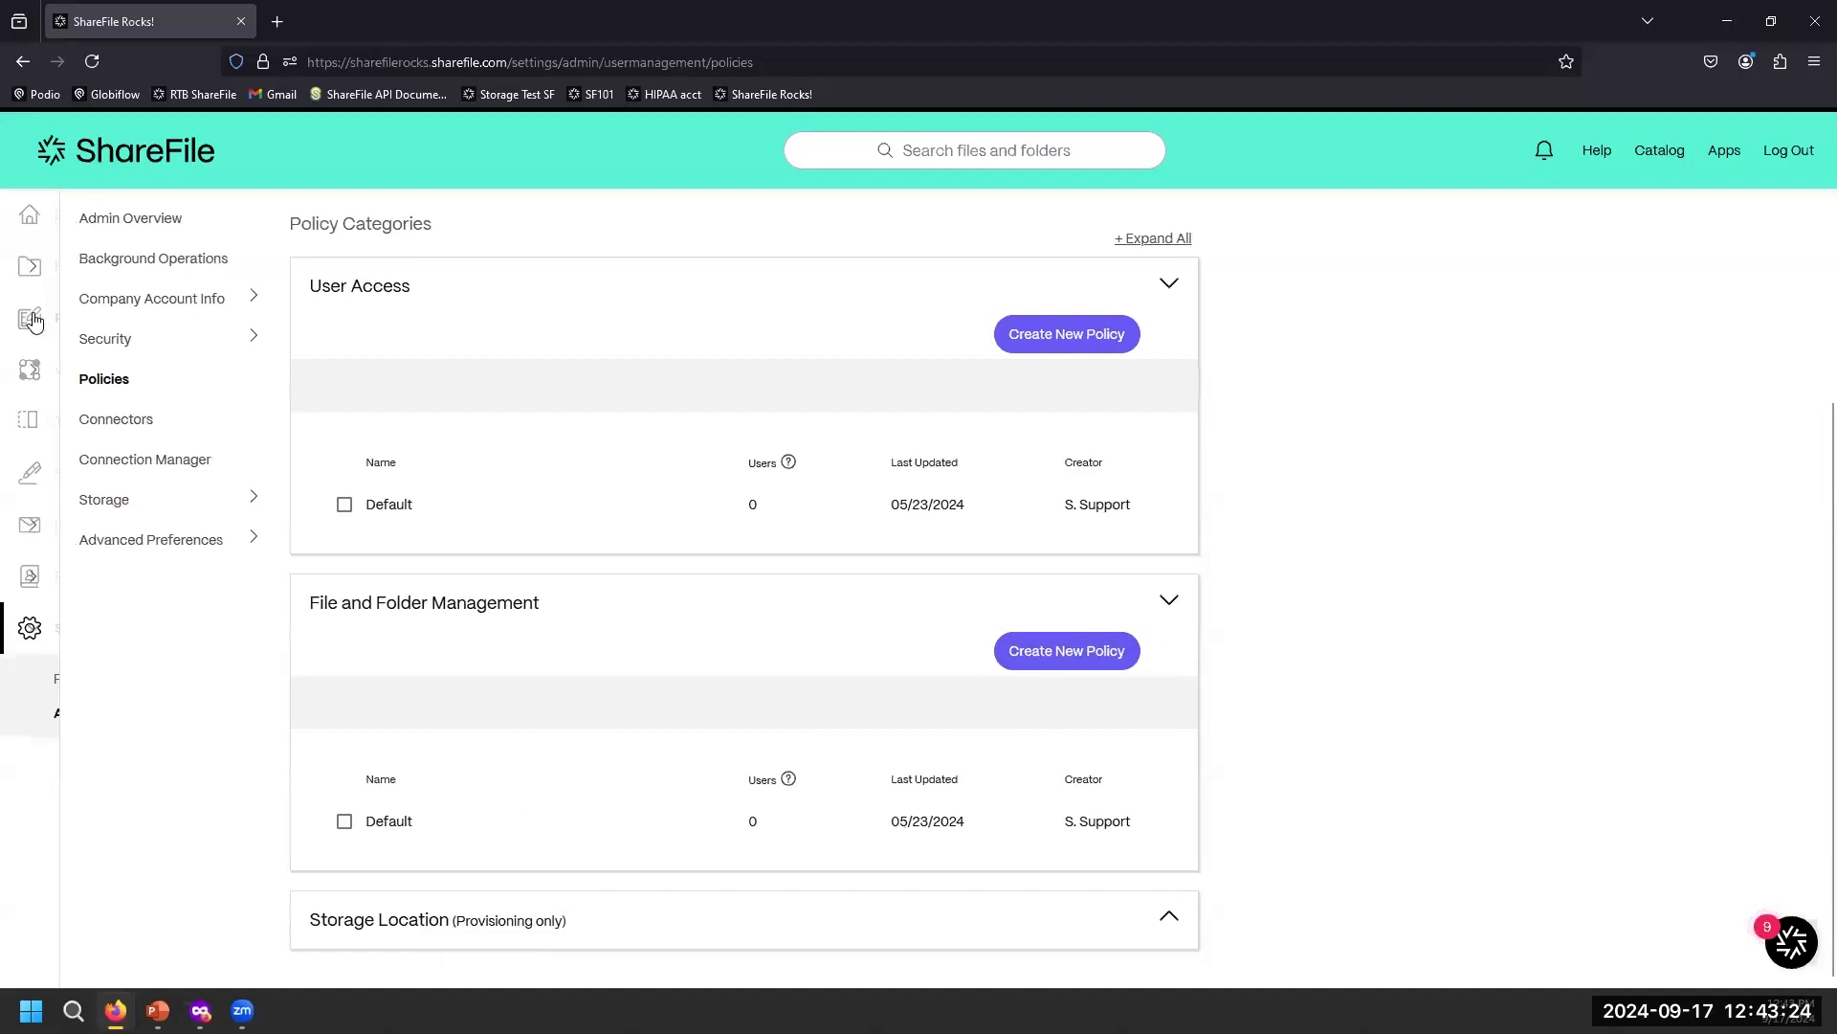
Go to the Browse Employees page, reload it, and open the second listed employee's management page.
{"action": "left_click", "coordinate": [81, 576]}
{"action": "left_click", "coordinate": [98, 676]}
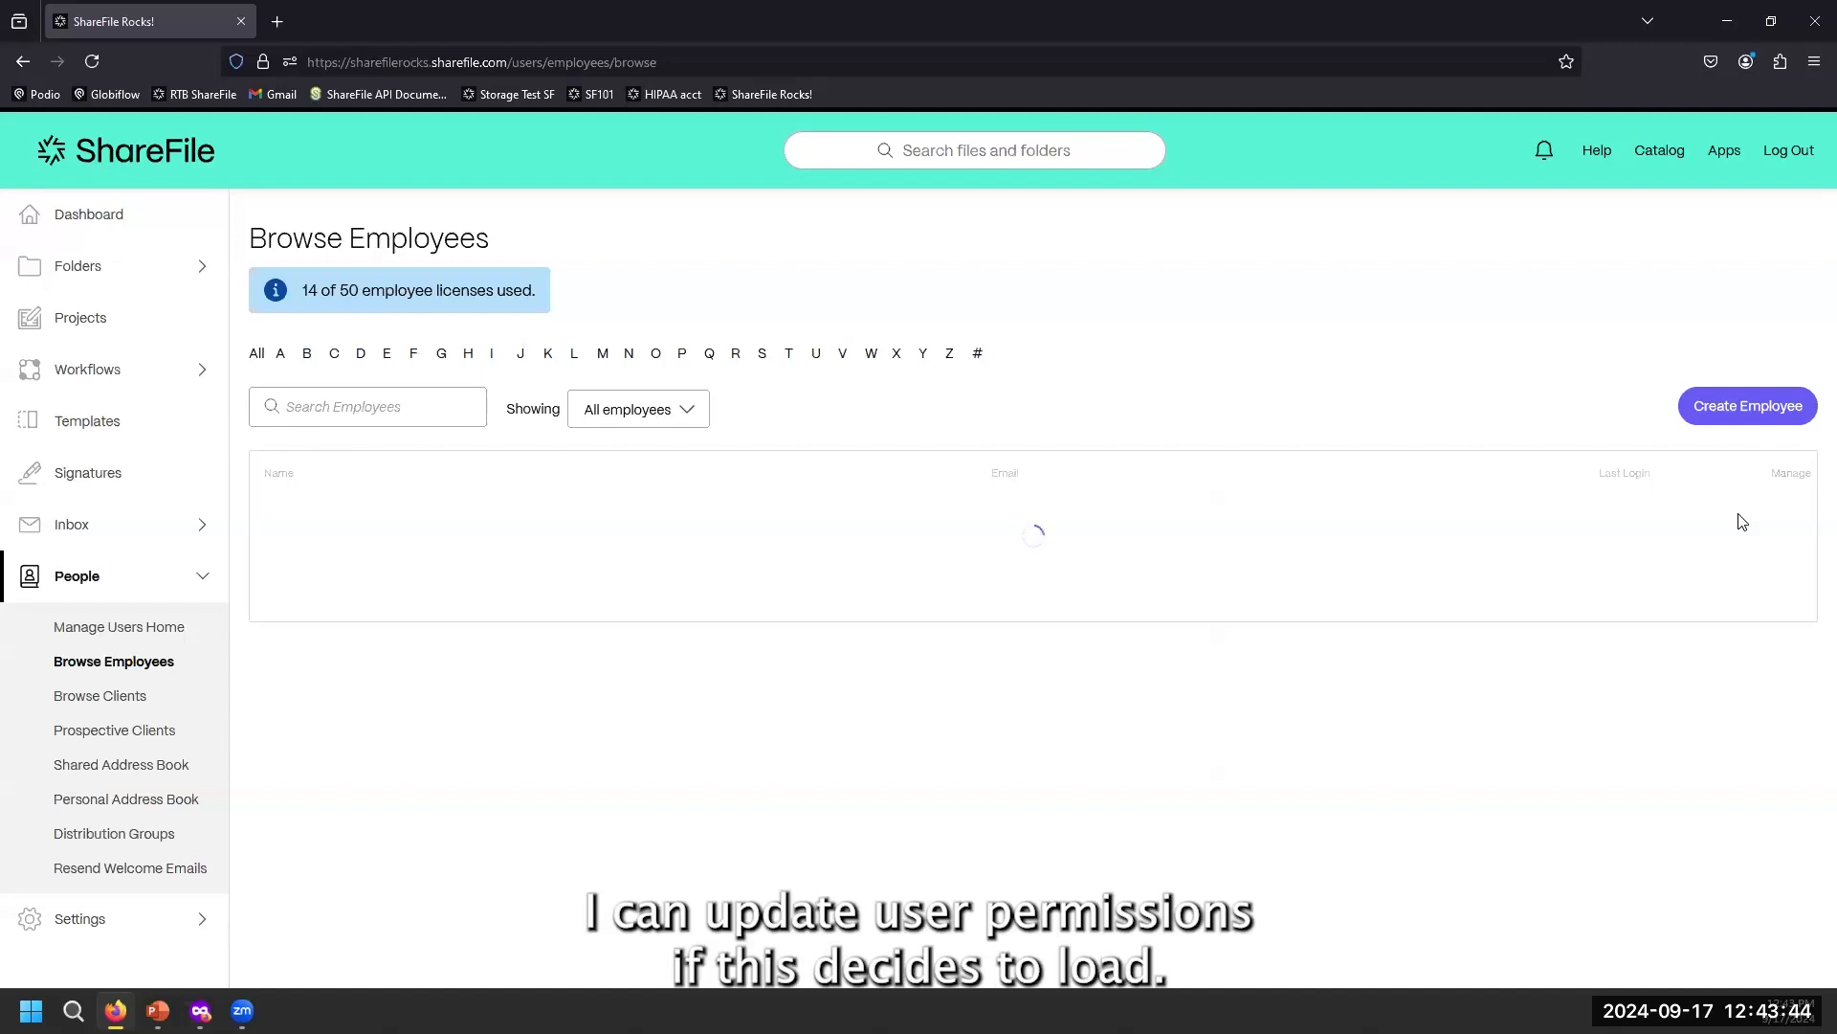
{"action": "left_click", "coordinate": [93, 62]}
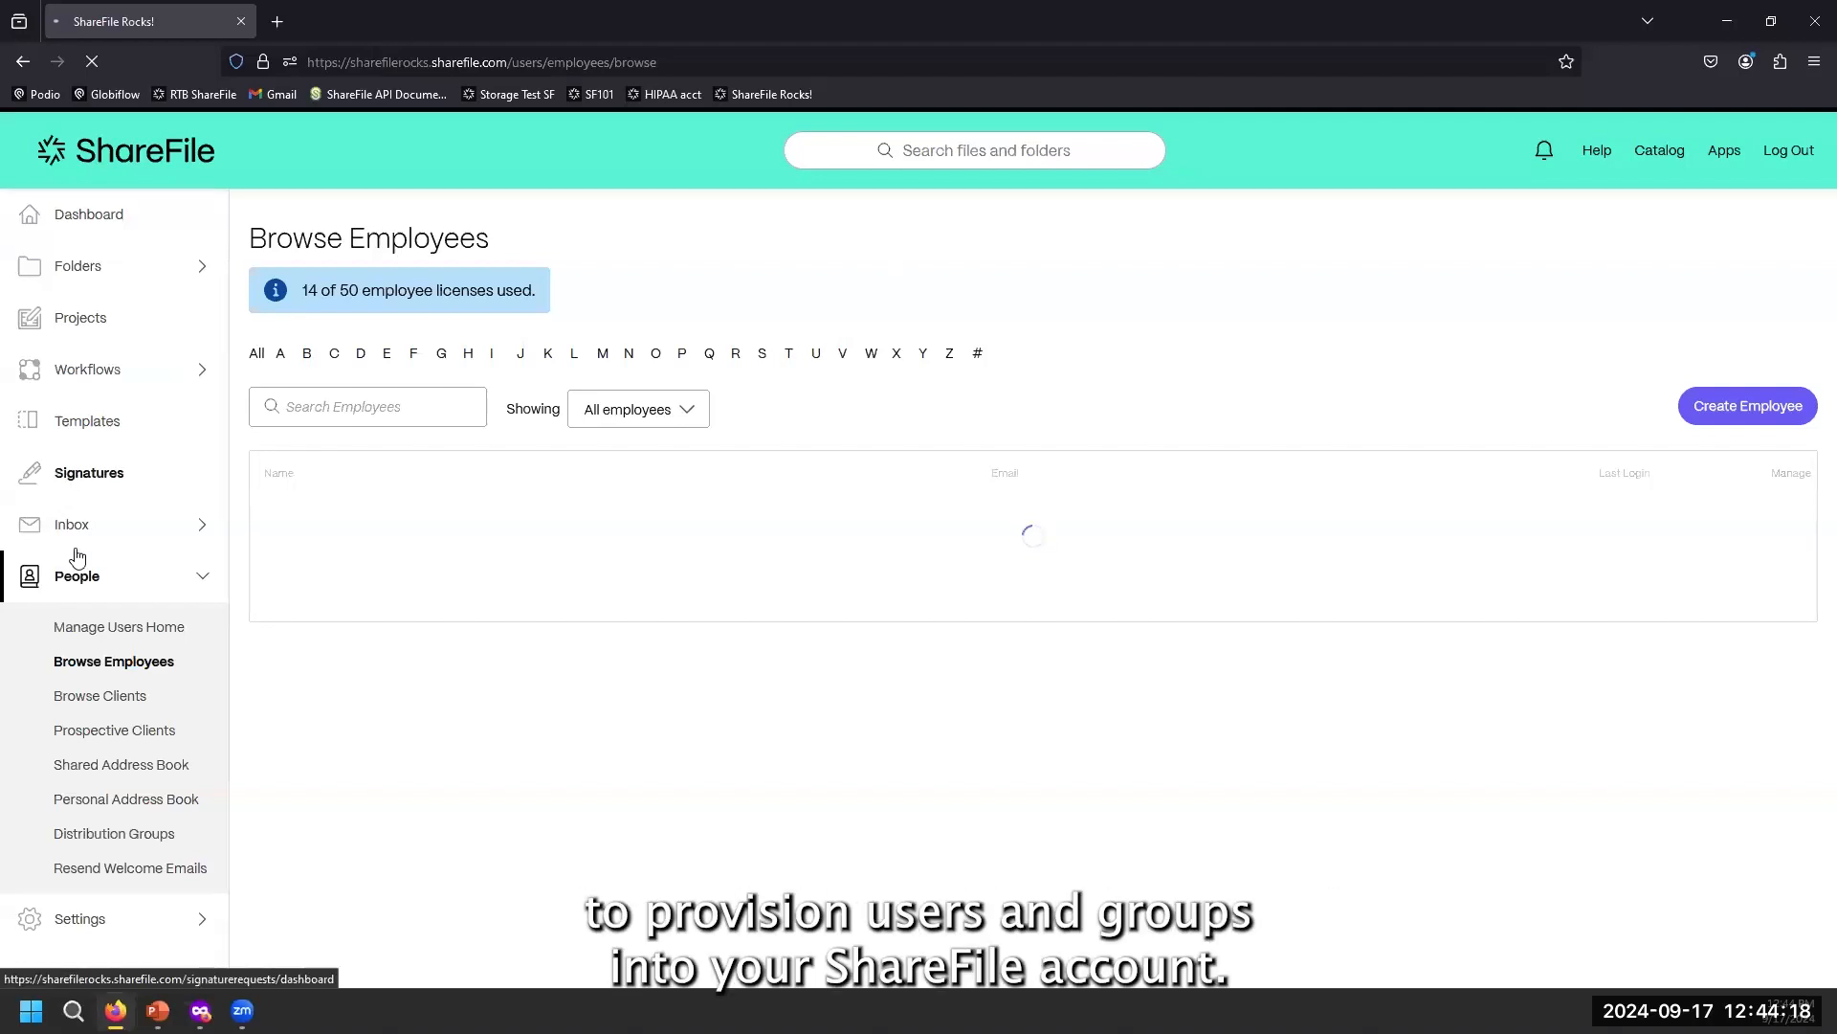
{"action": "left_click", "coordinate": [123, 628]}
{"action": "left_click", "coordinate": [141, 670]}
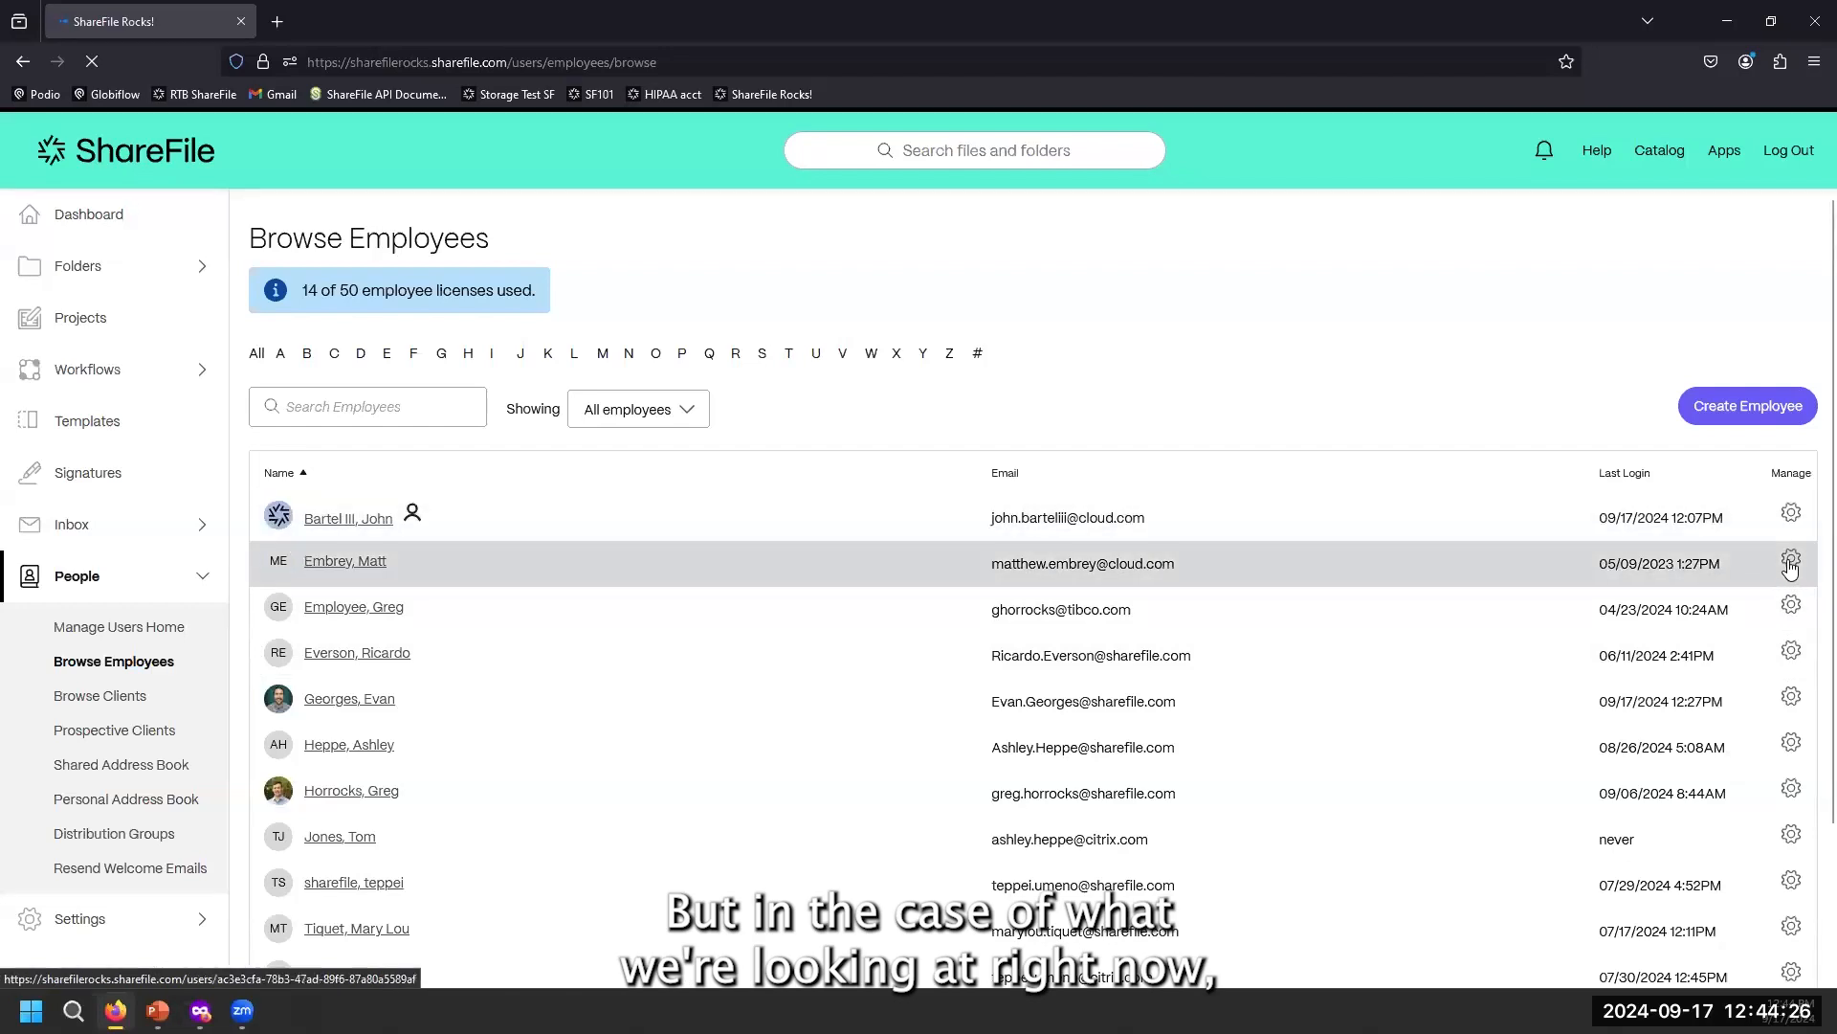
{"action": "left_click", "coordinate": [1790, 565]}
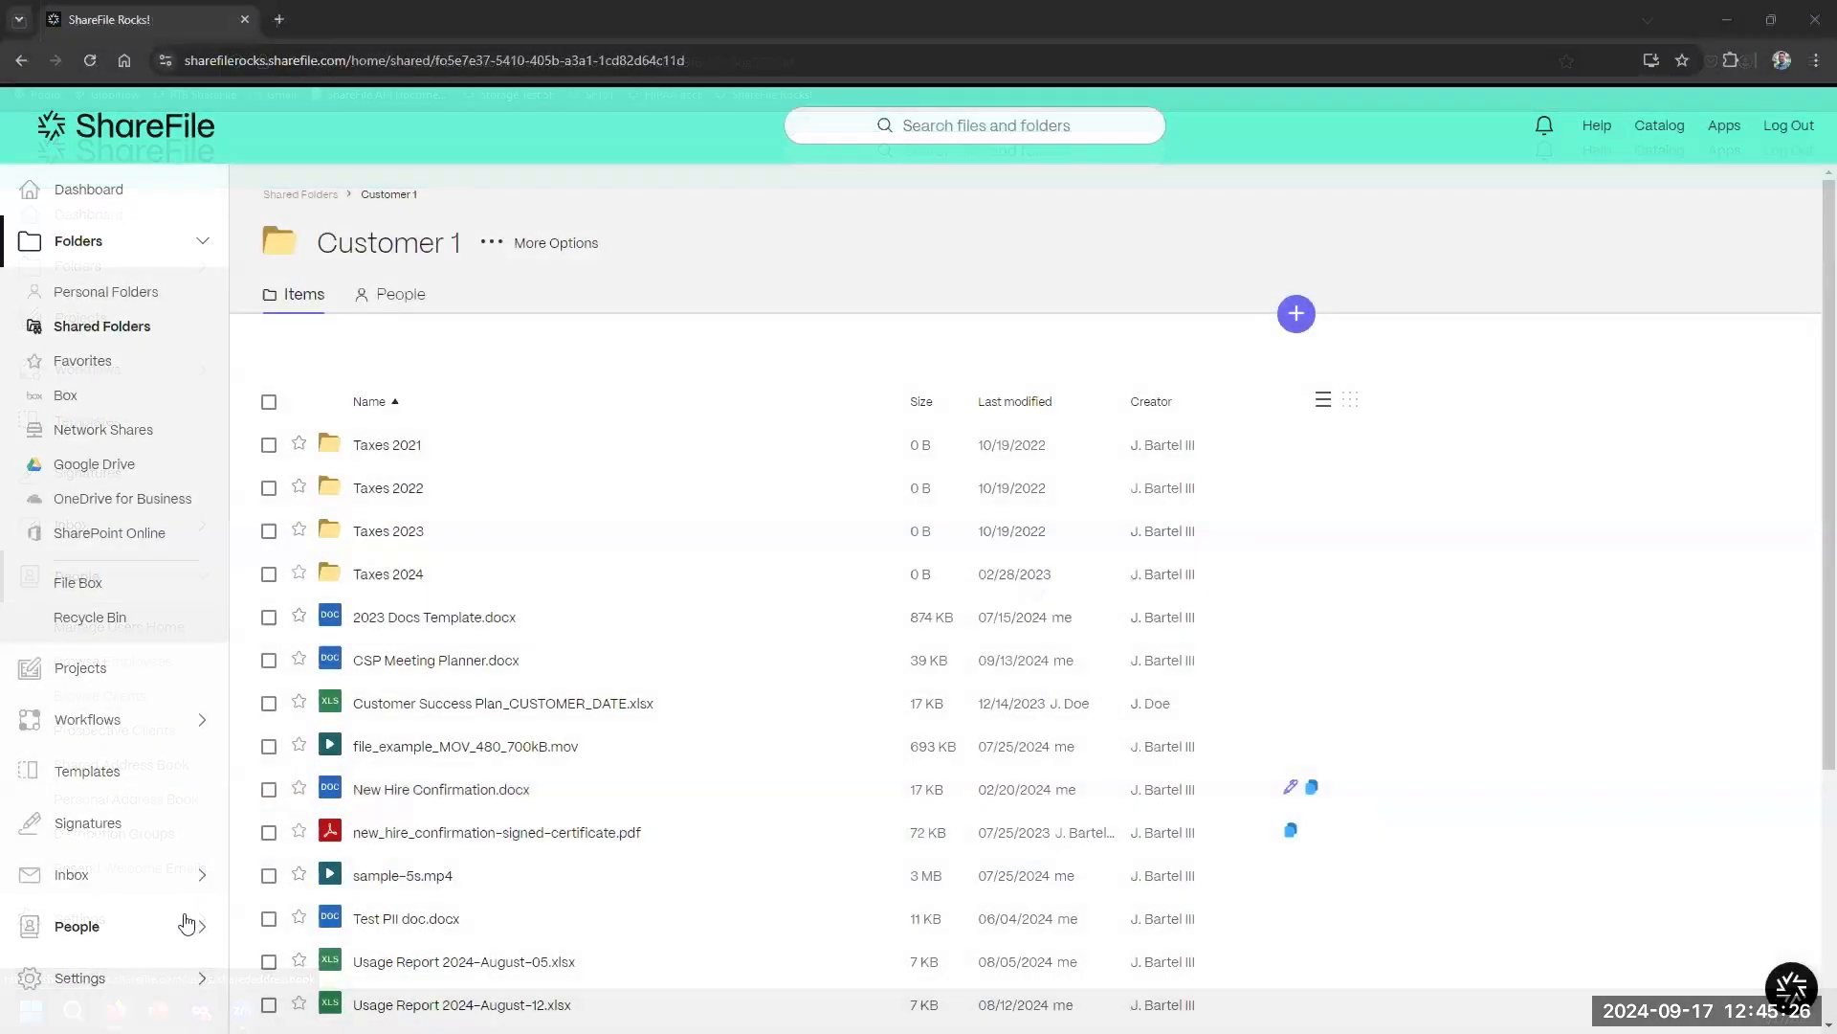
From the Customer 1 folder, return to the employee list and open the second employee's profile.
{"action": "left_click", "coordinate": [184, 924]}
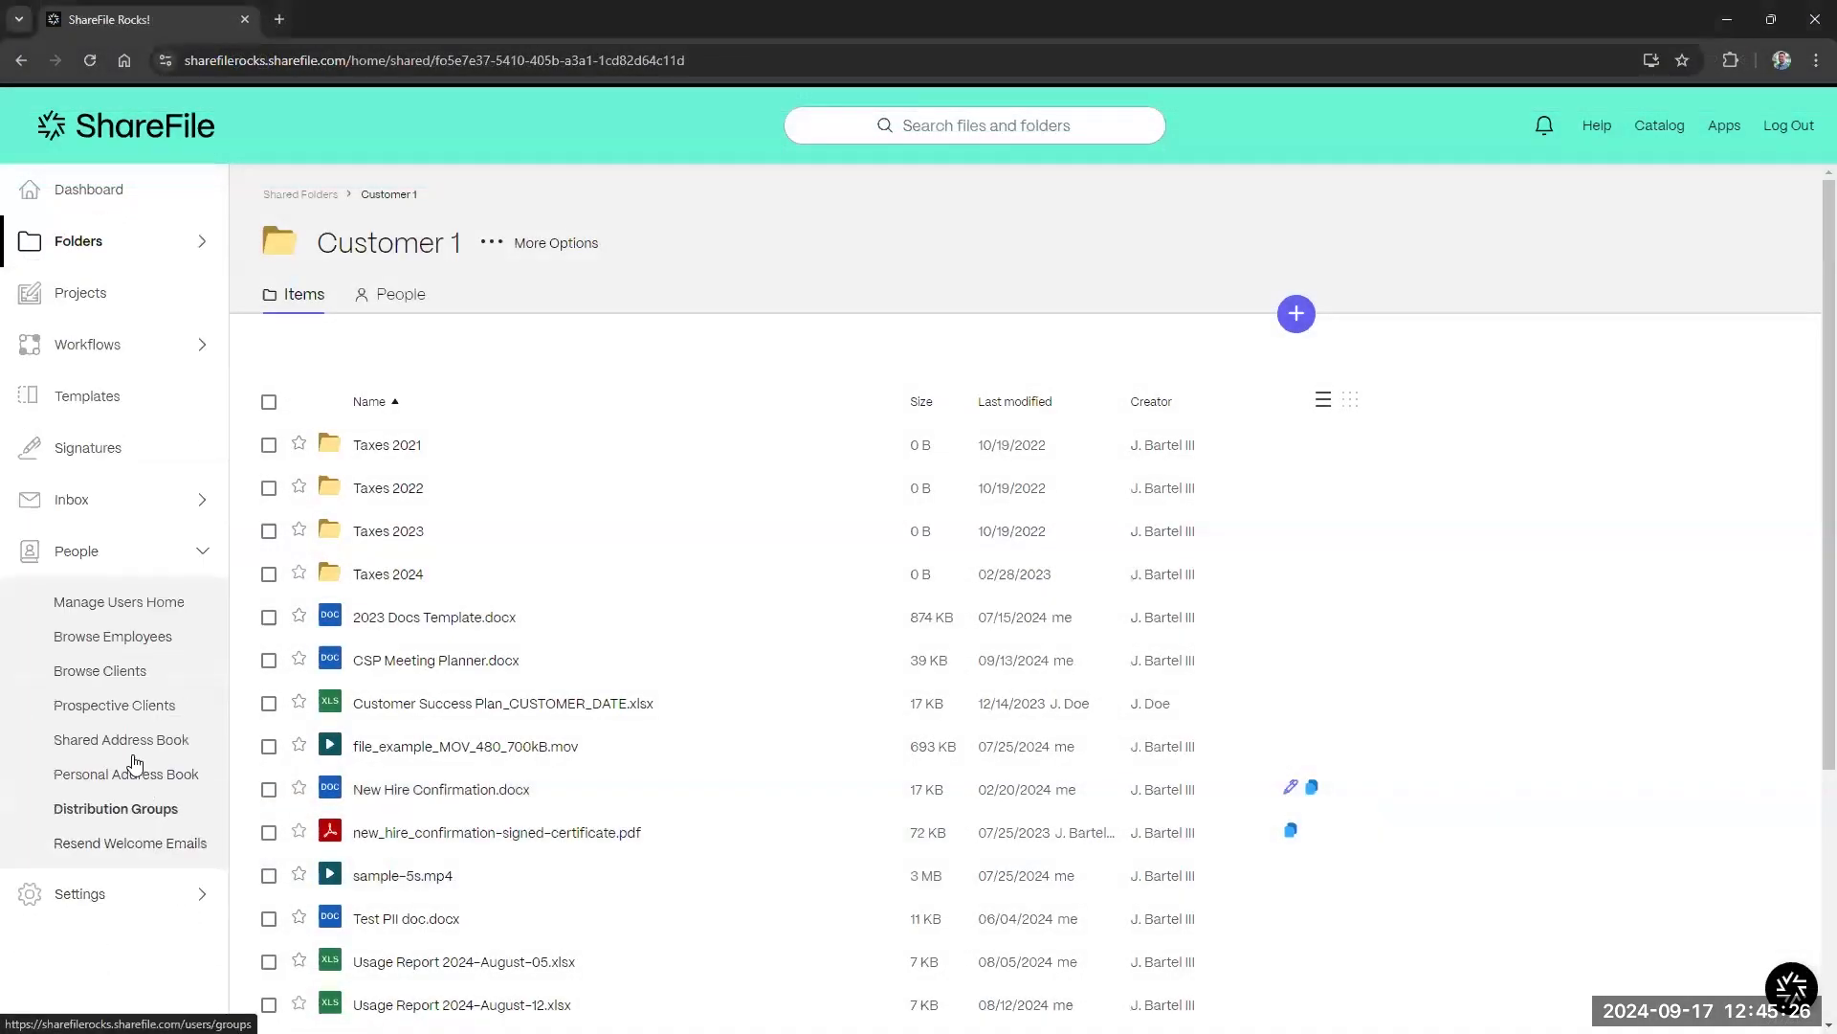
{"action": "left_click", "coordinate": [134, 648]}
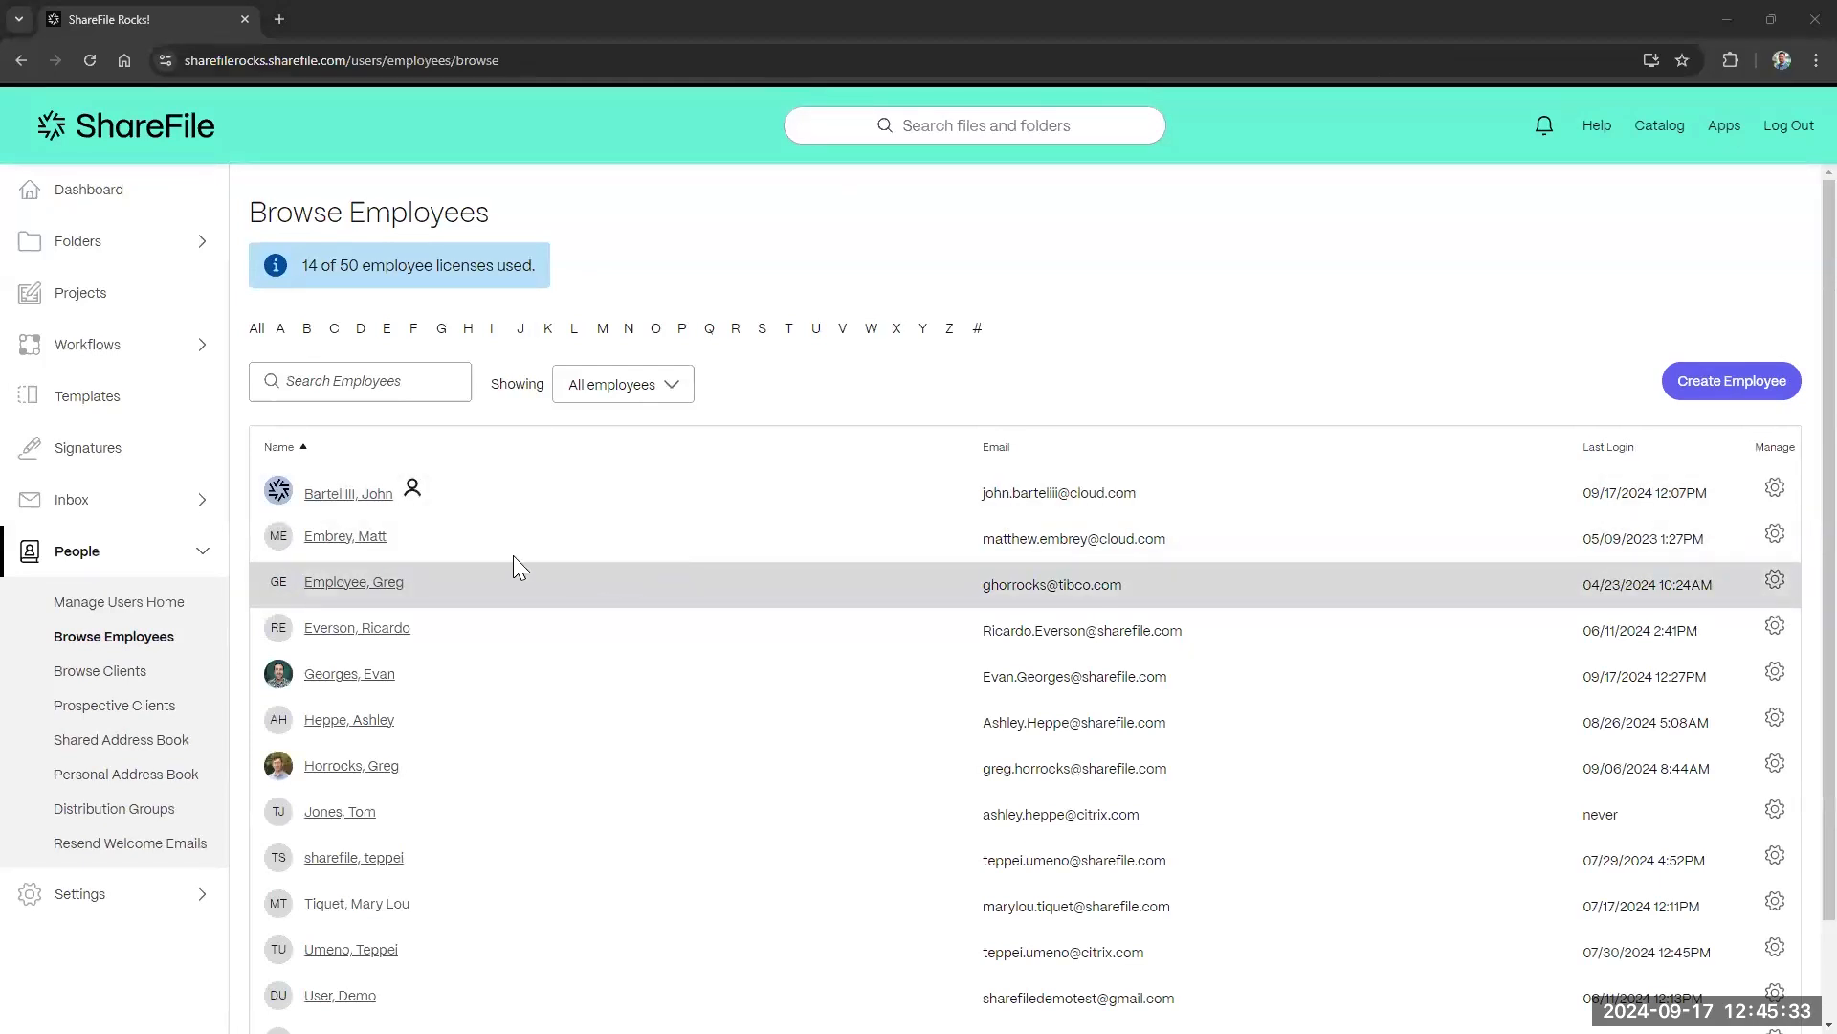
{"action": "left_click", "coordinate": [377, 545]}
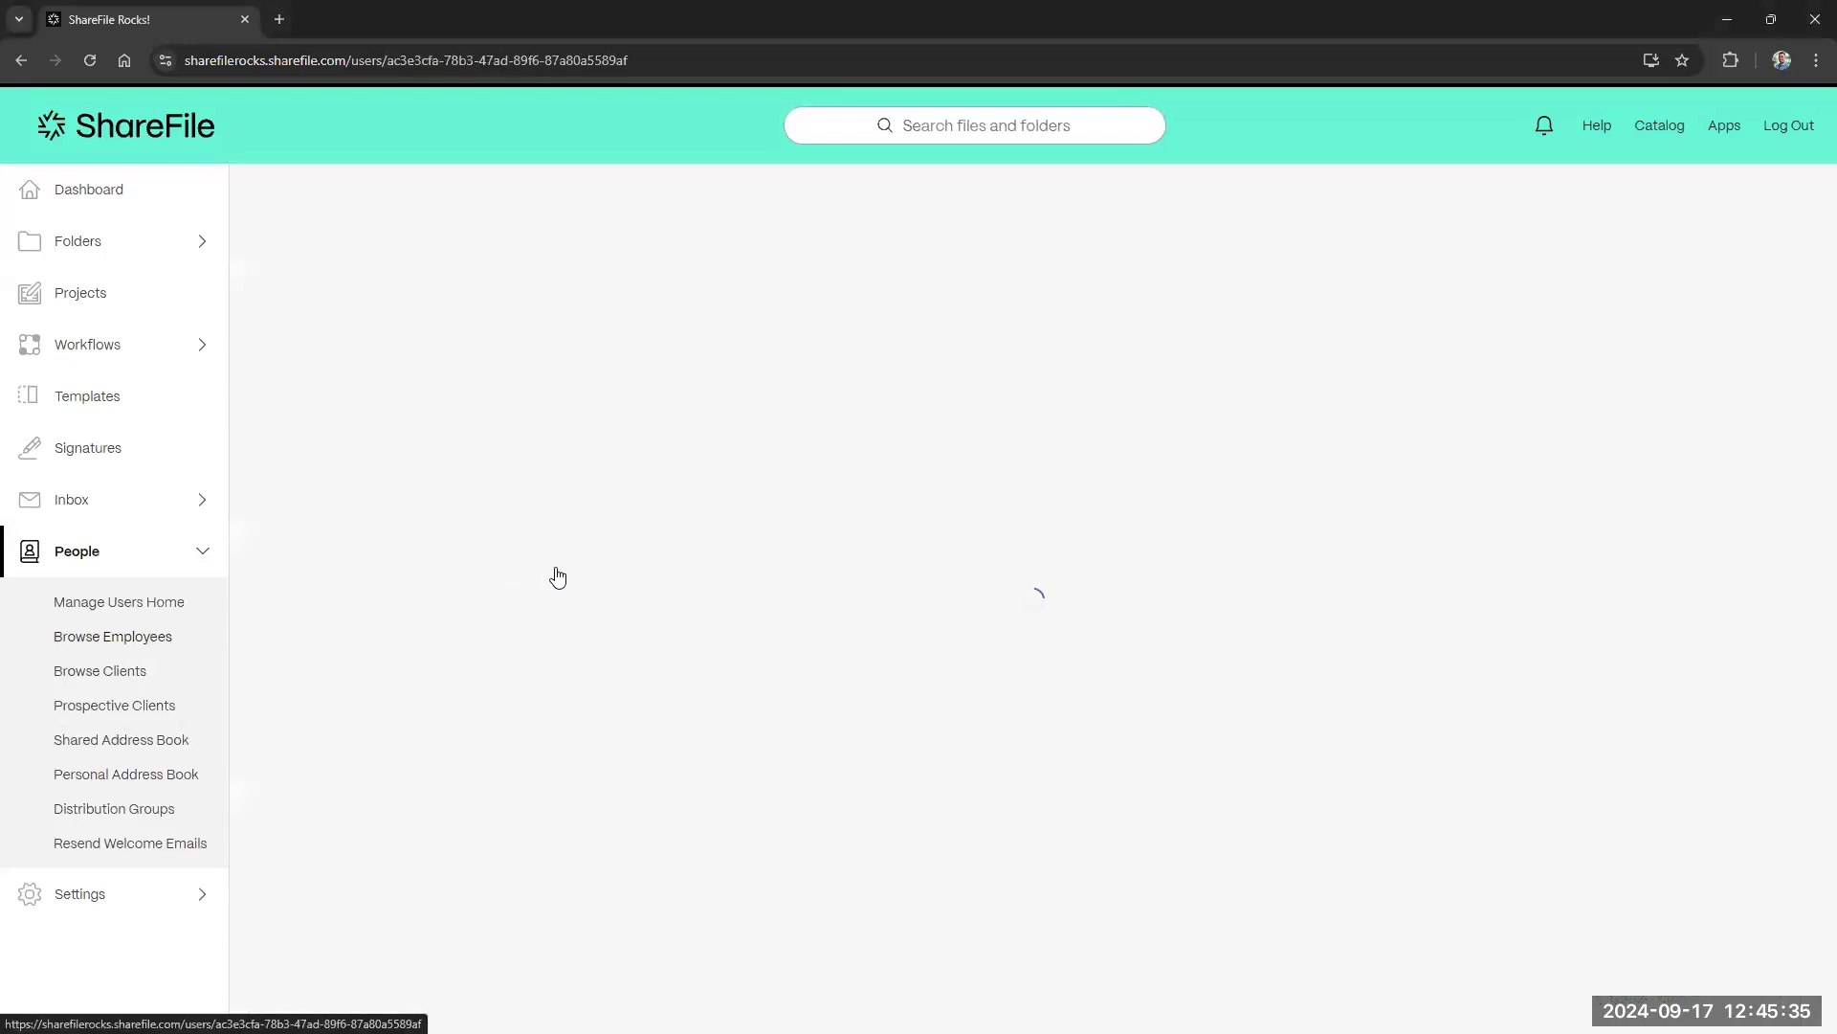
Expand the employee's User Access settings and examine the permissions from General and Files and Folders through Advanced Preferences.
{"action": "scroll", "coordinate": [651, 642], "scroll_direction": "down", "scroll_amount": 6}
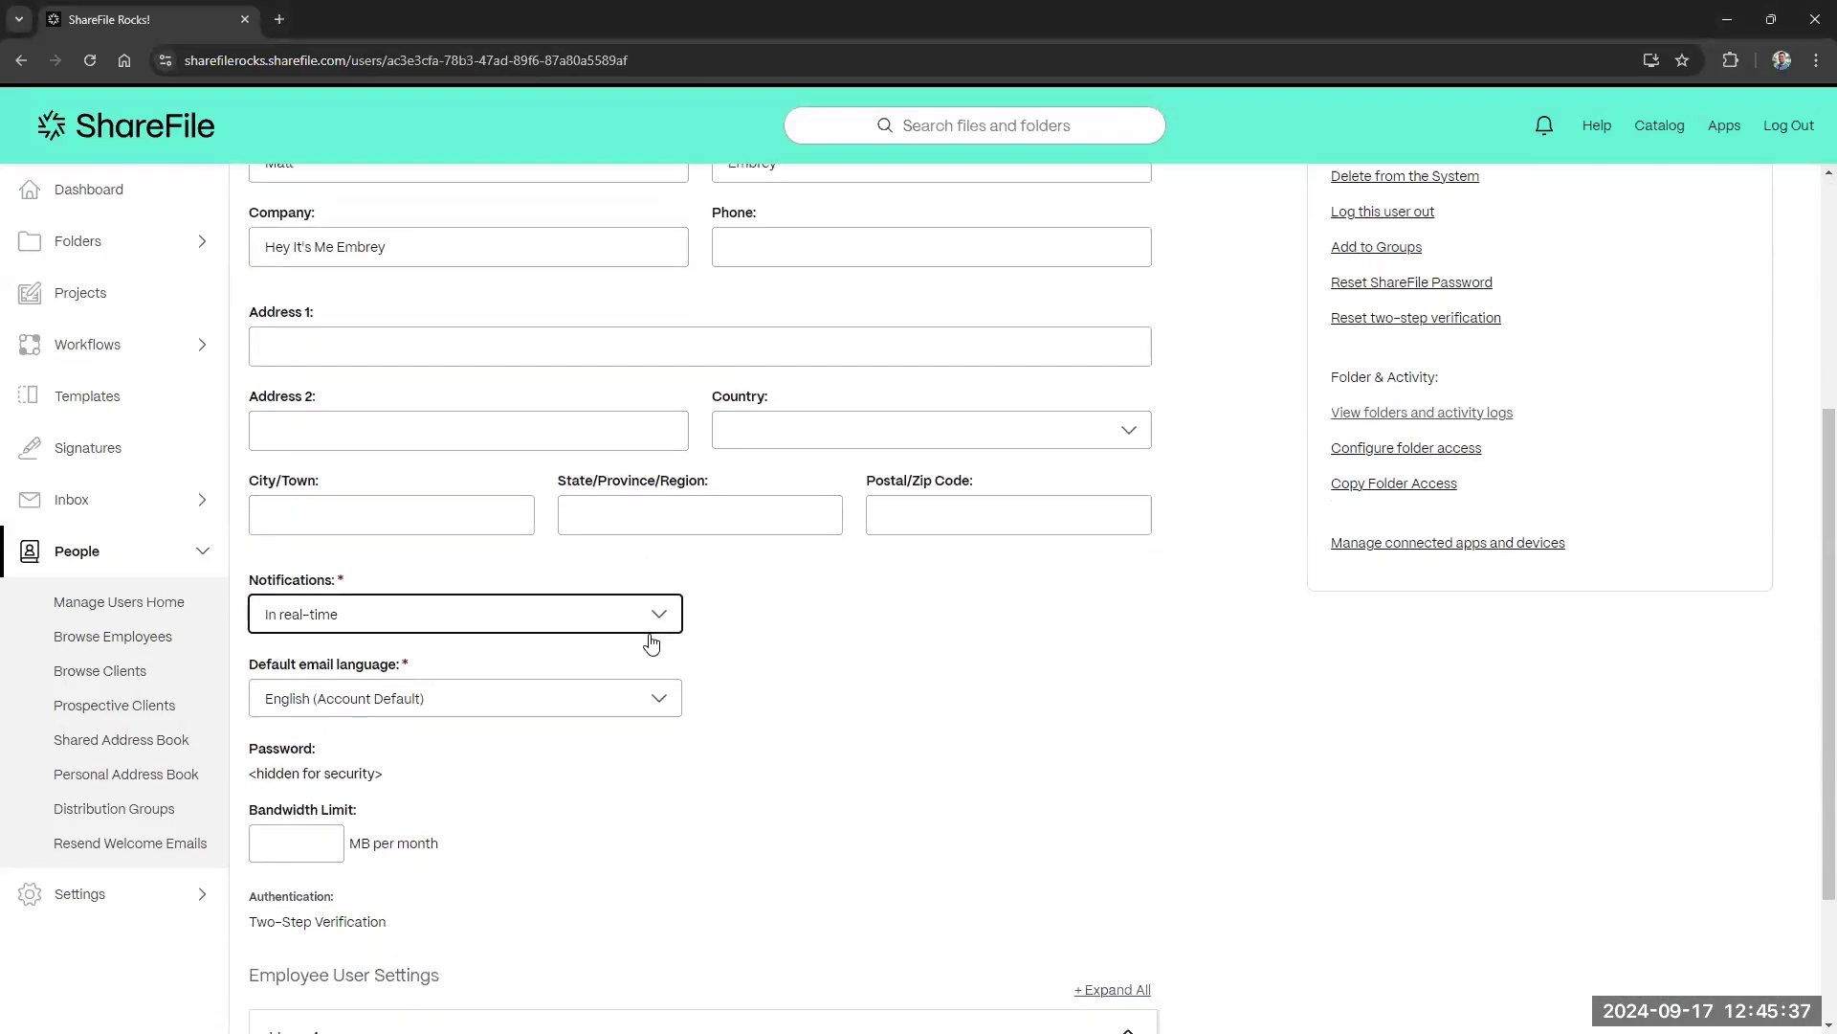
{"action": "left_click", "coordinate": [562, 827]}
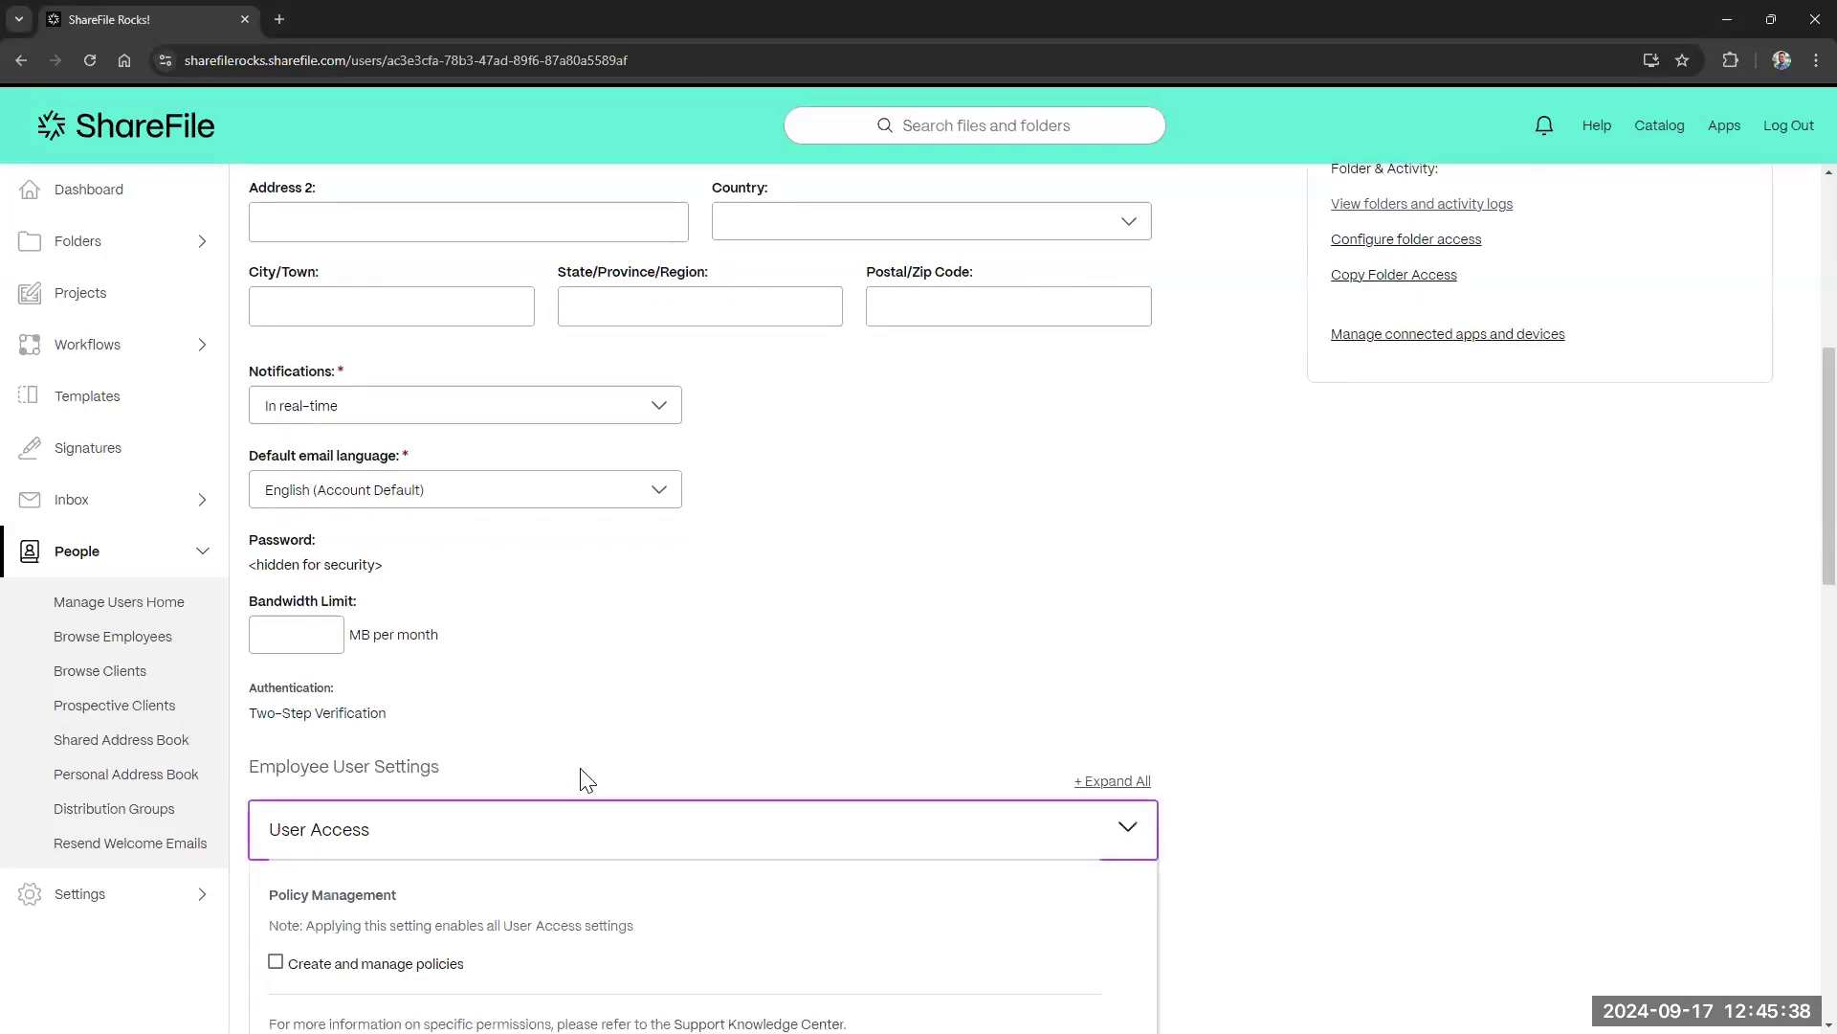
{"action": "scroll", "coordinate": [583, 775], "scroll_direction": "down", "scroll_amount": 3}
{"action": "scroll", "coordinate": [583, 765], "scroll_direction": "down", "scroll_amount": 5}
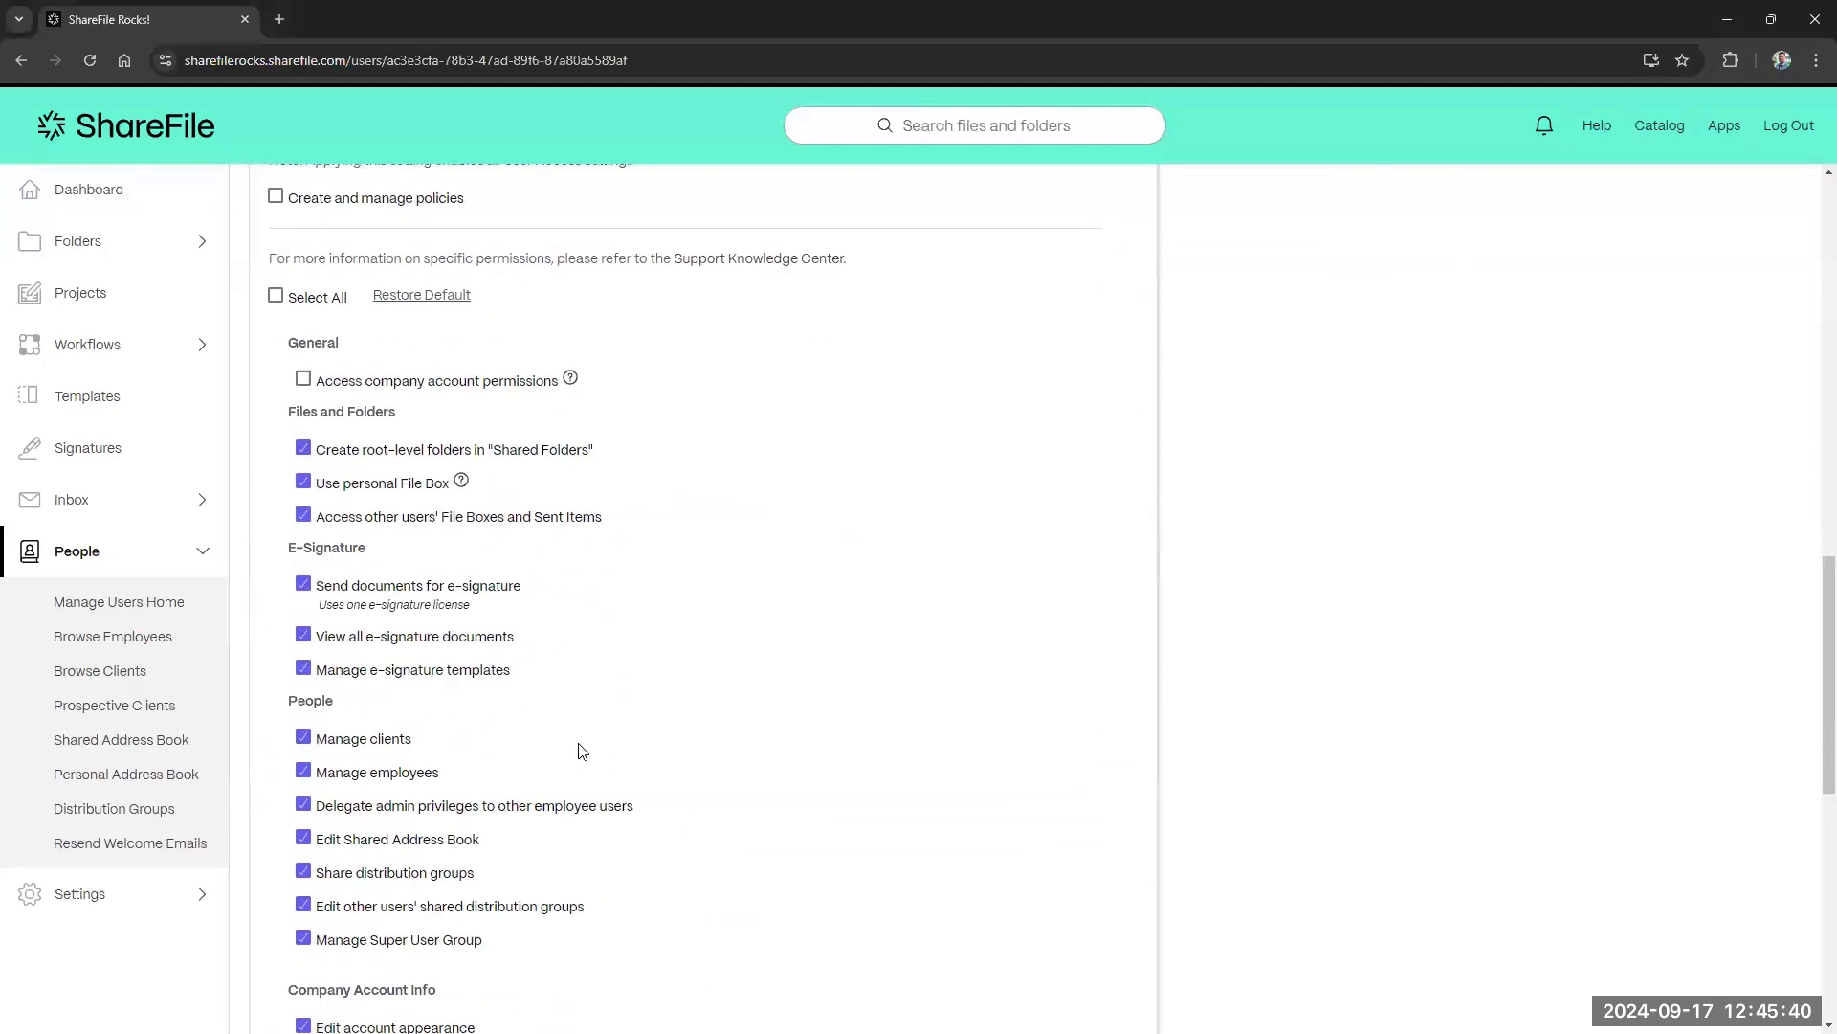
{"action": "scroll", "coordinate": [593, 662], "scroll_direction": "down", "scroll_amount": 1}
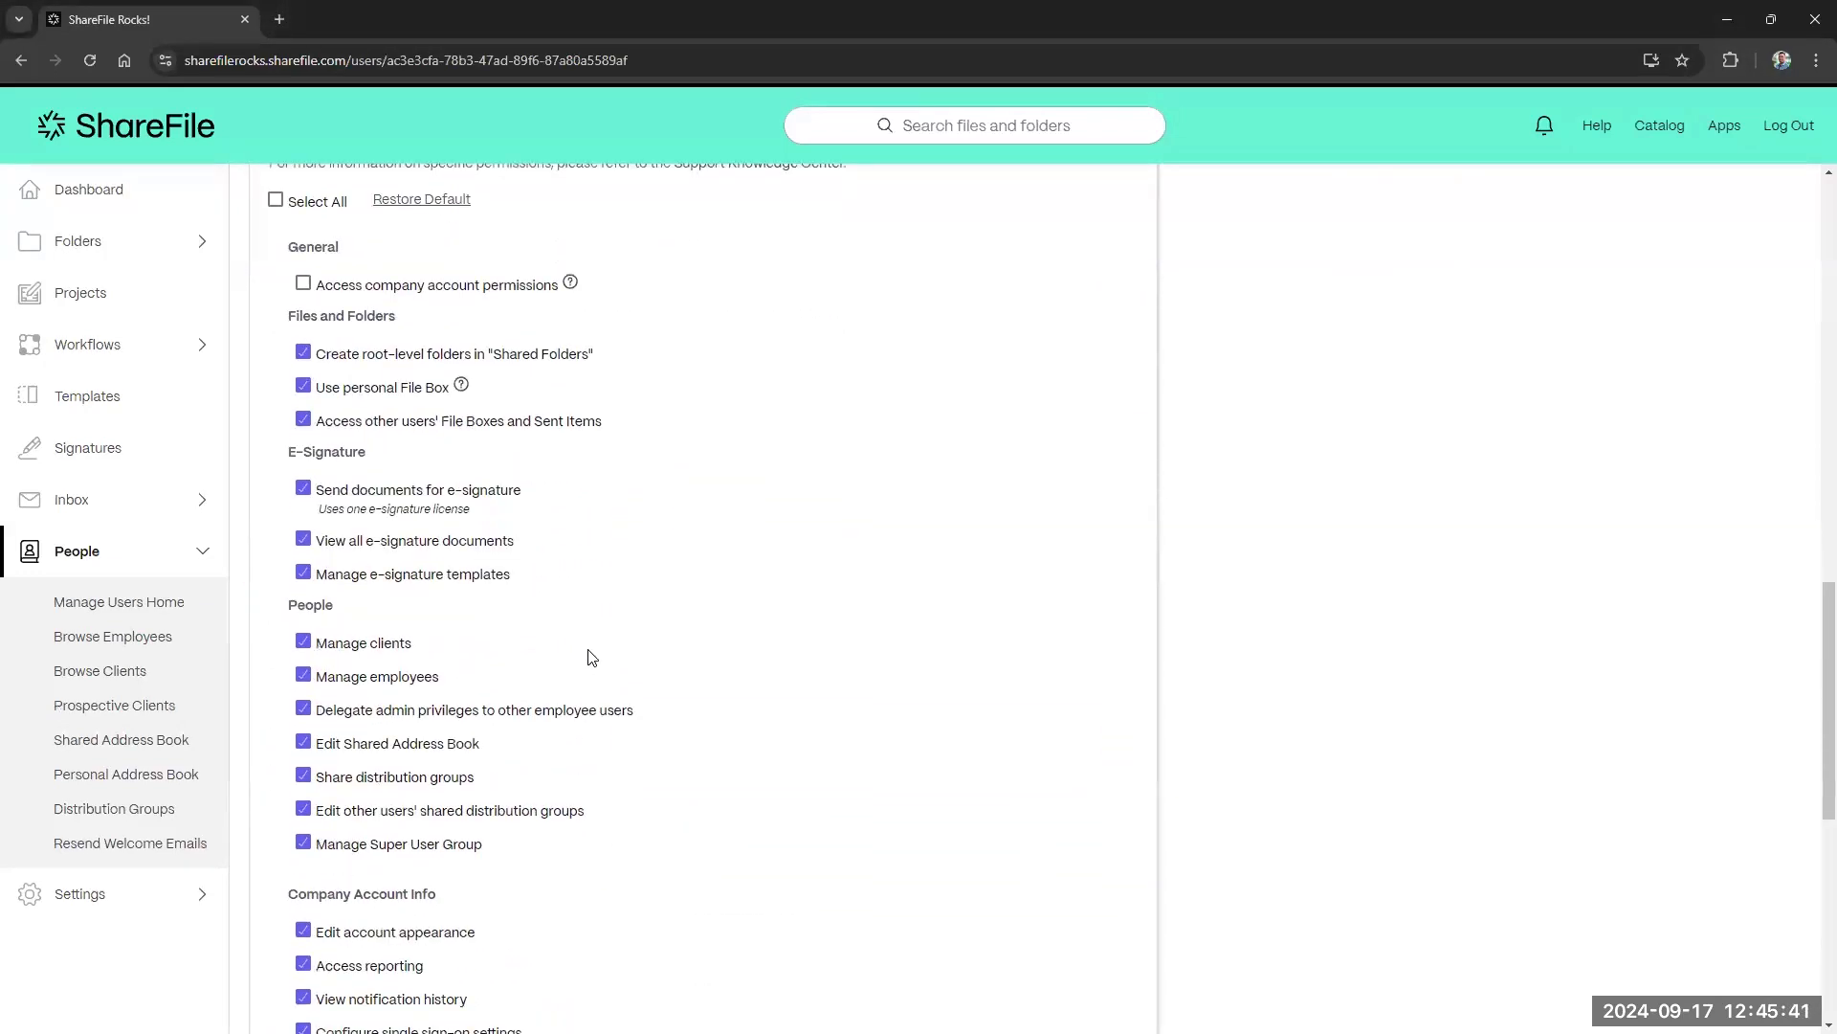
{"action": "scroll", "coordinate": [586, 651], "scroll_direction": "down", "scroll_amount": 2}
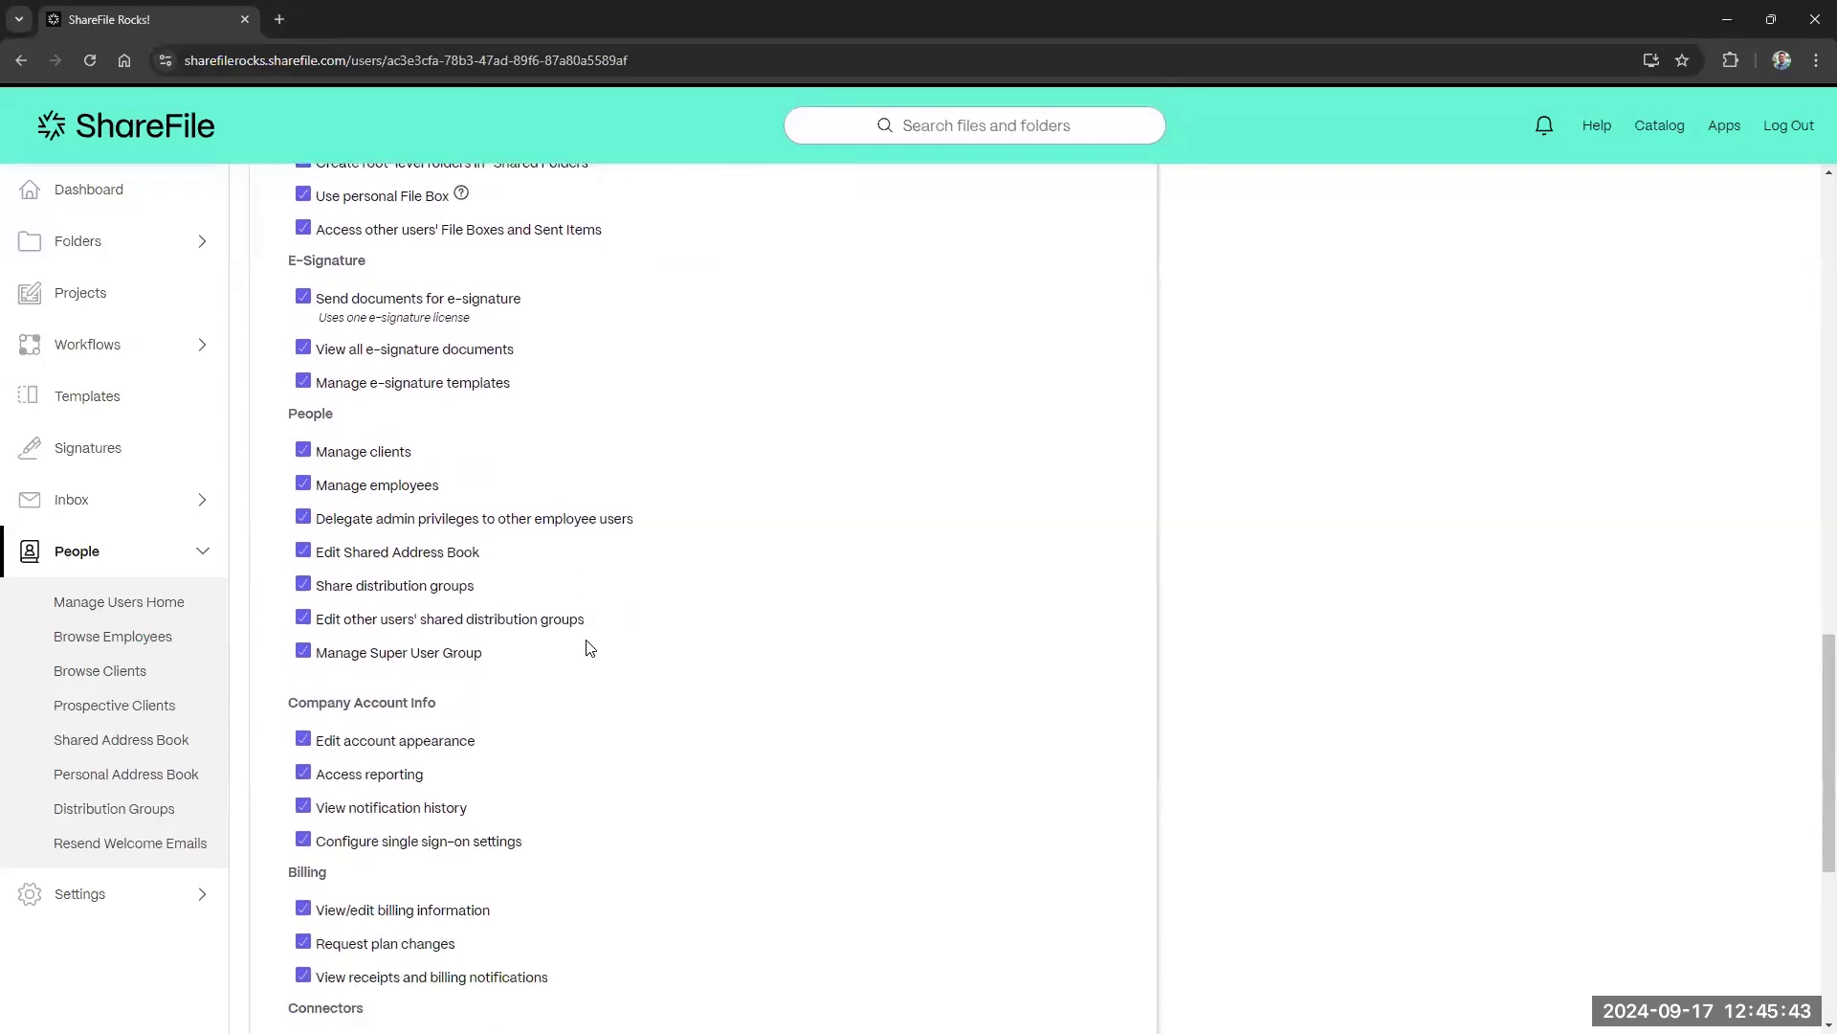
{"action": "scroll", "coordinate": [564, 800], "scroll_direction": "down", "scroll_amount": 2}
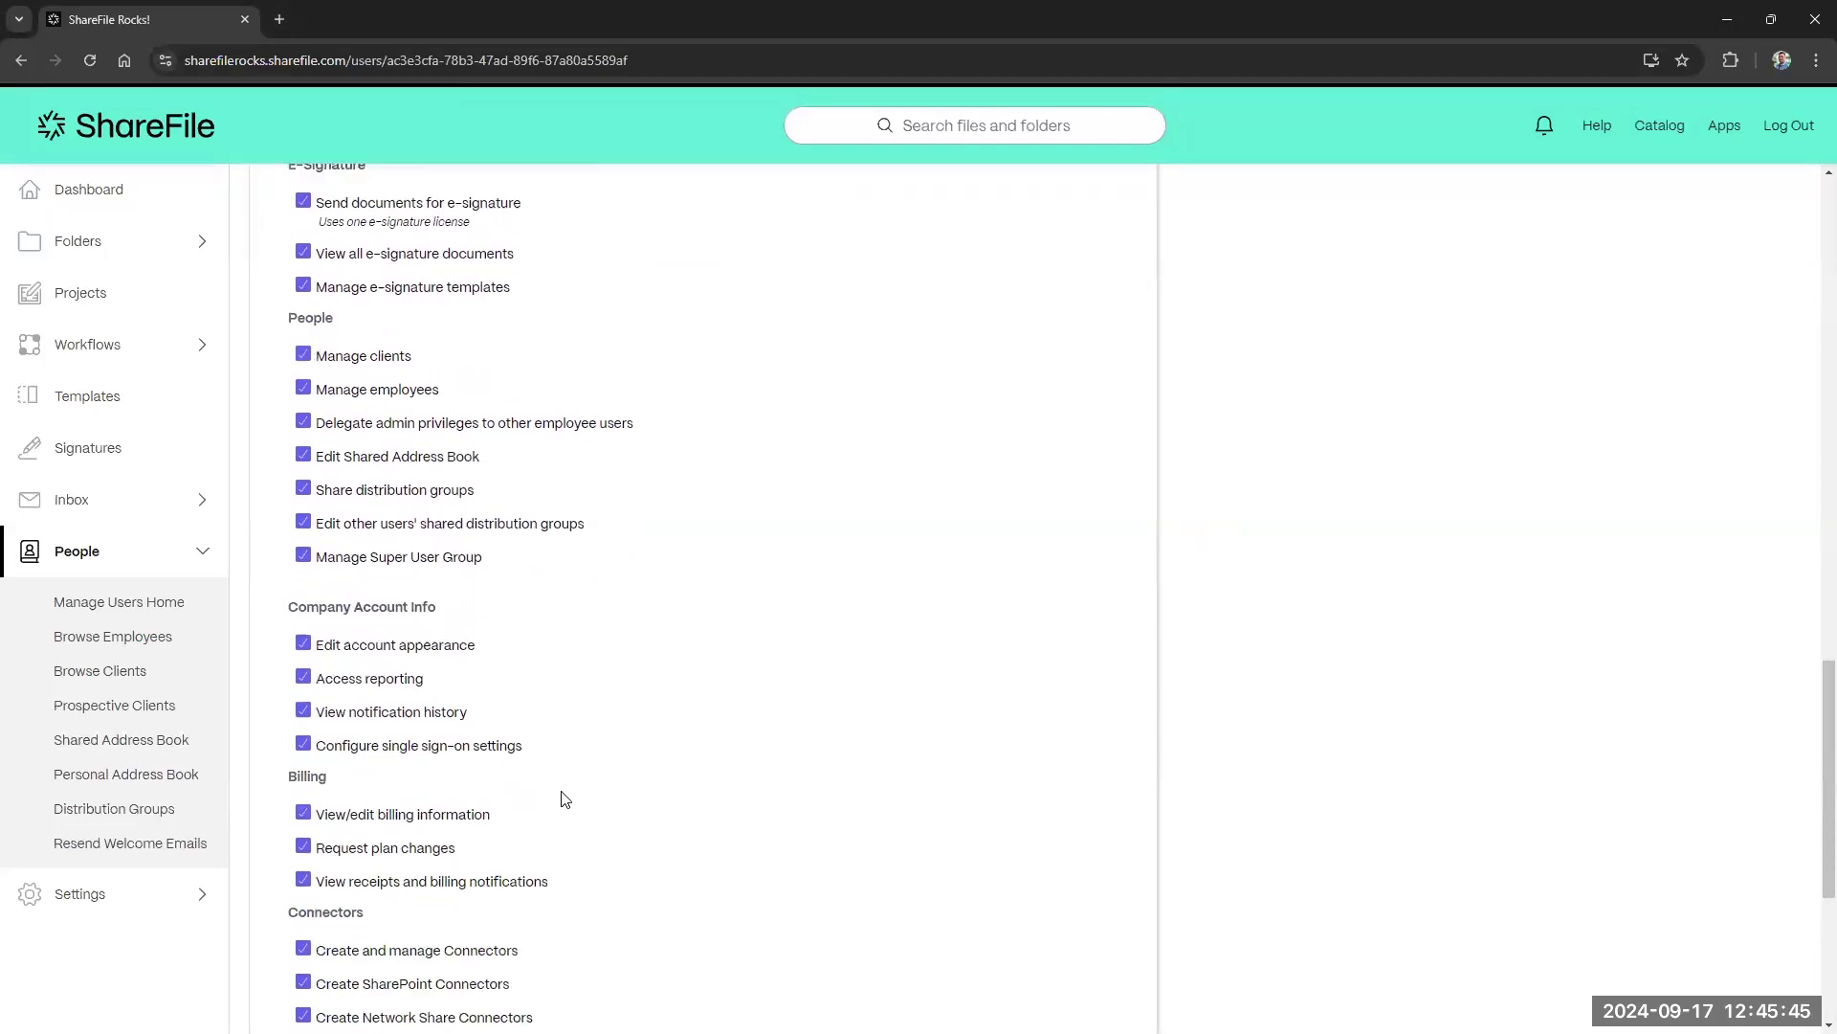
{"action": "scroll", "coordinate": [608, 788], "scroll_direction": "down", "scroll_amount": 1}
{"action": "scroll", "coordinate": [613, 799], "scroll_direction": "down", "scroll_amount": 2}
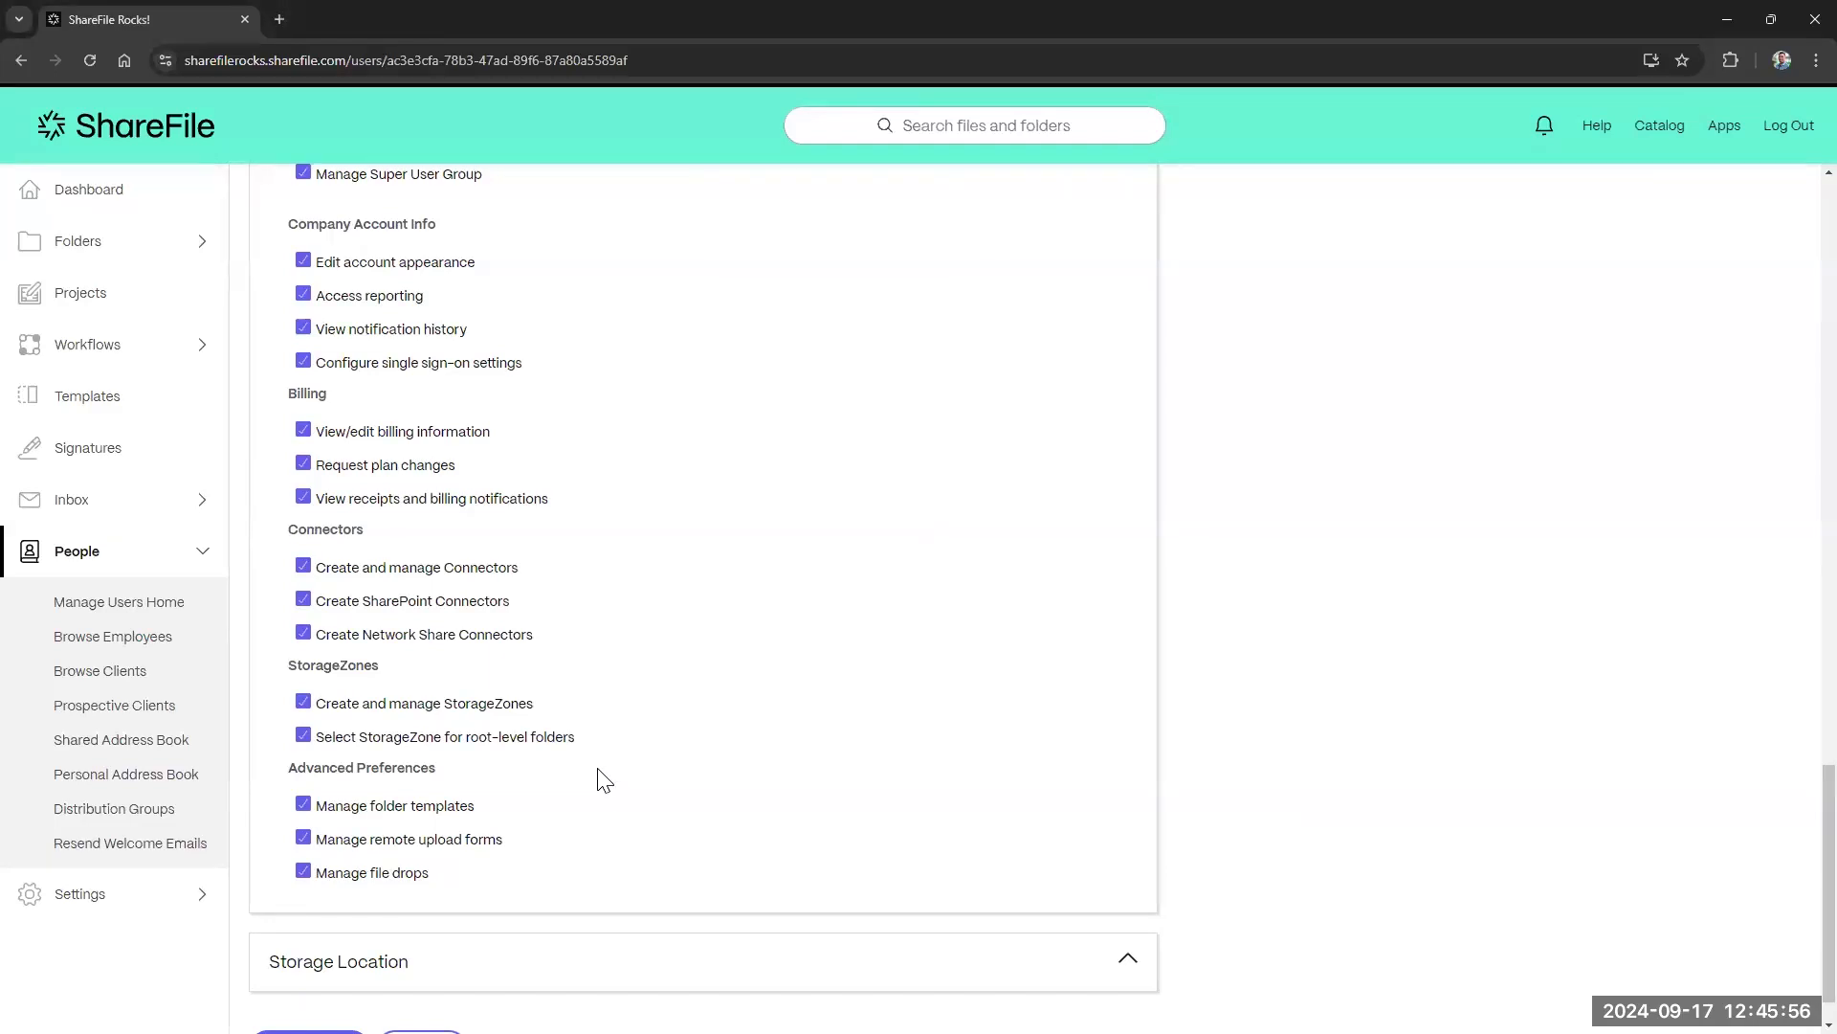
{"action": "scroll", "coordinate": [599, 771], "scroll_direction": "up", "scroll_amount": 1}
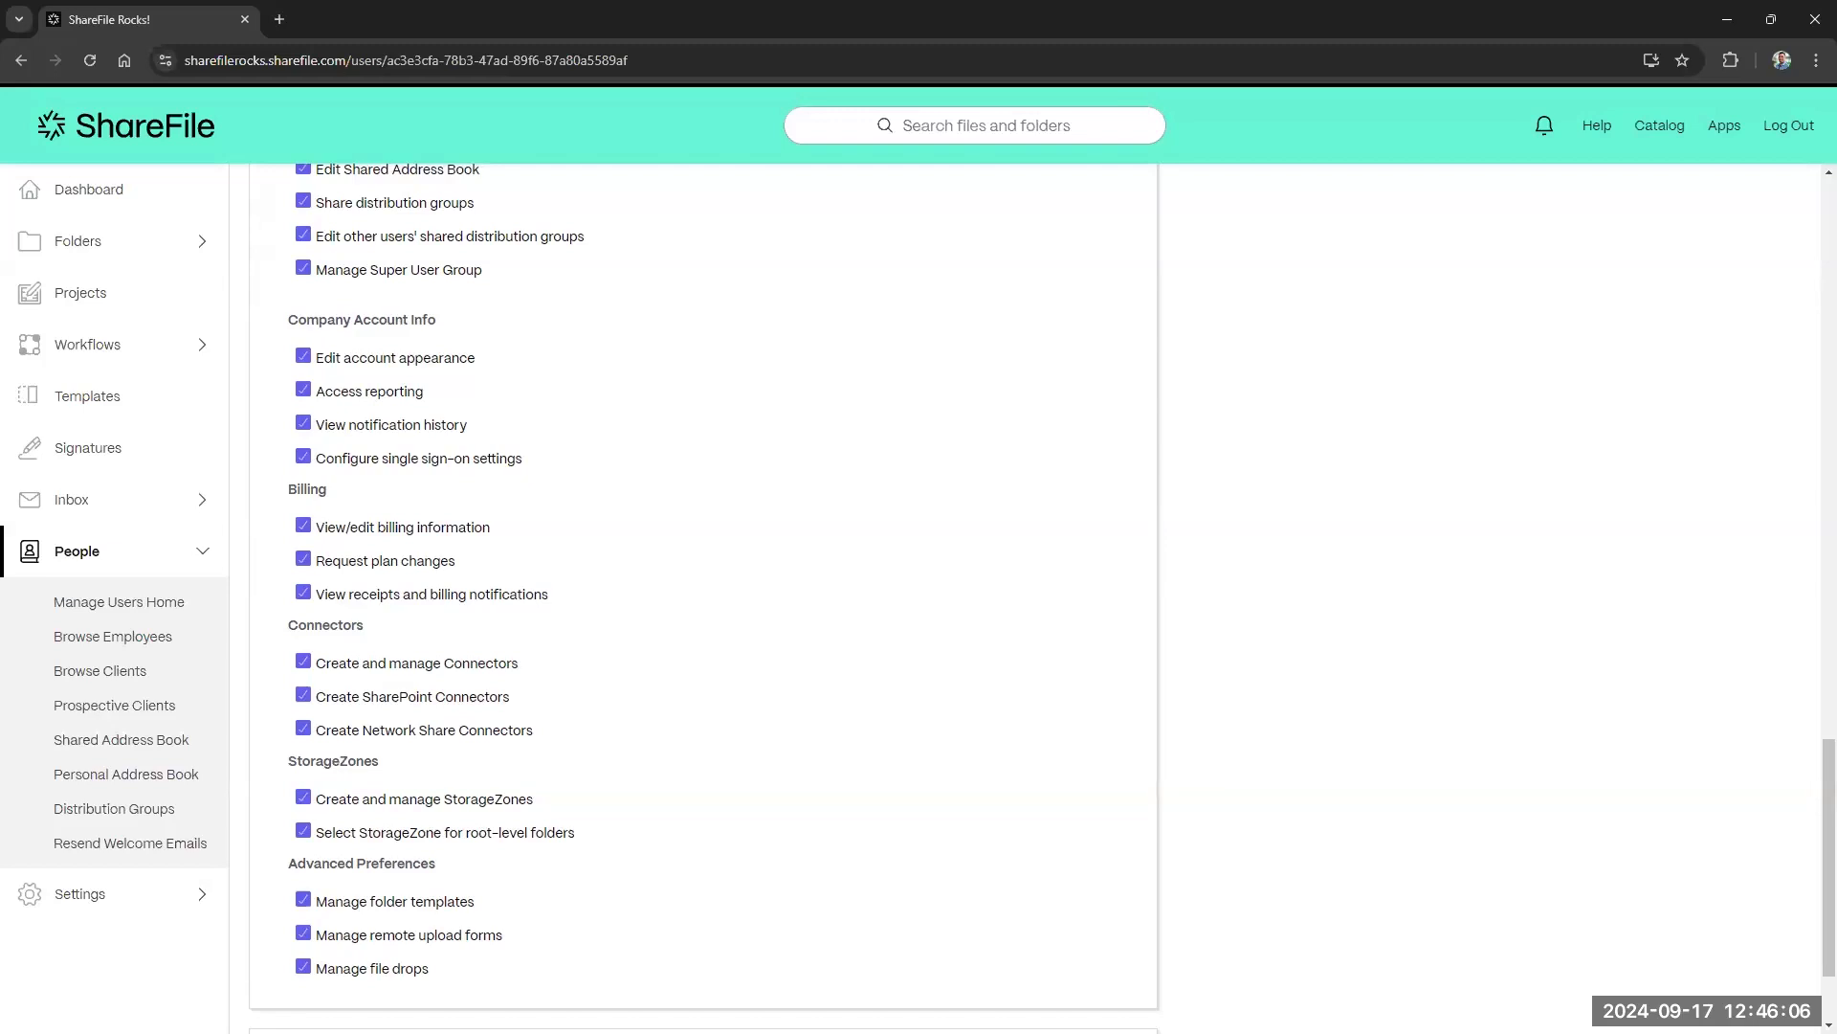
{"action": "scroll", "coordinate": [1296, 496], "scroll_direction": "up", "scroll_amount": 6}
{"action": "scroll", "coordinate": [1302, 498], "scroll_direction": "up", "scroll_amount": 4}
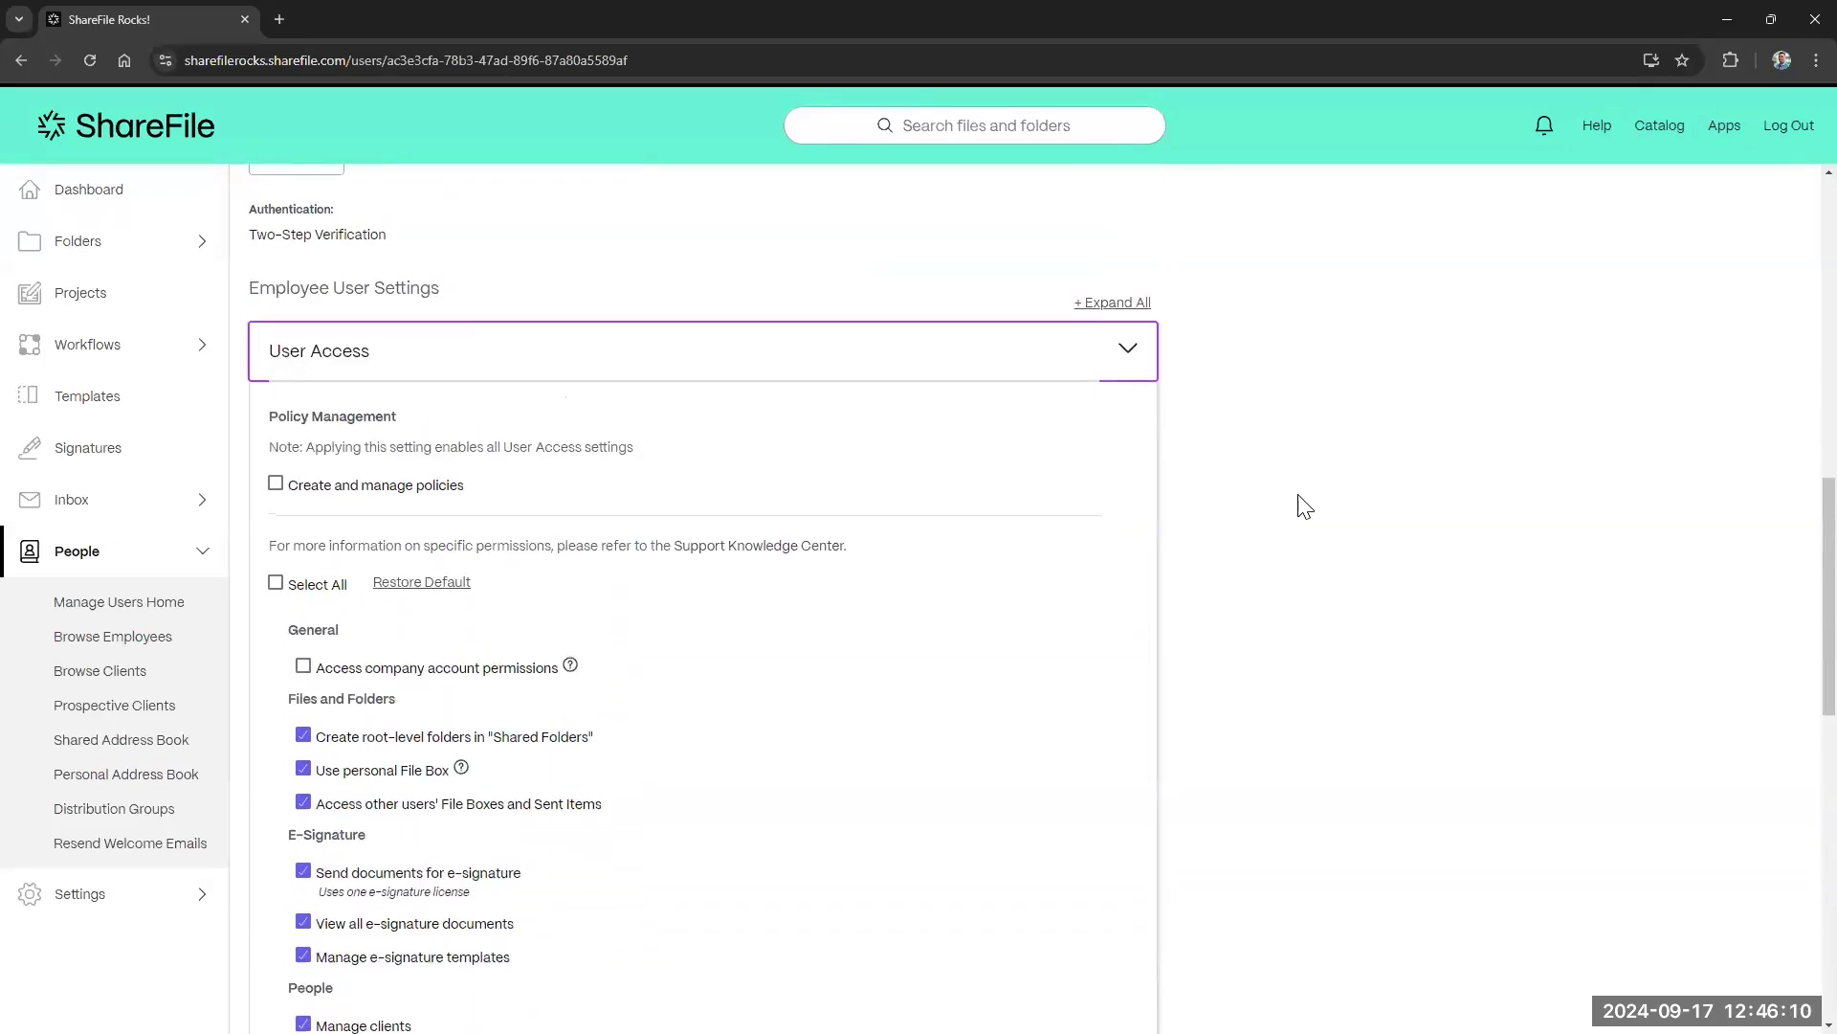
{"action": "scroll", "coordinate": [1305, 505], "scroll_direction": "up", "scroll_amount": 5}
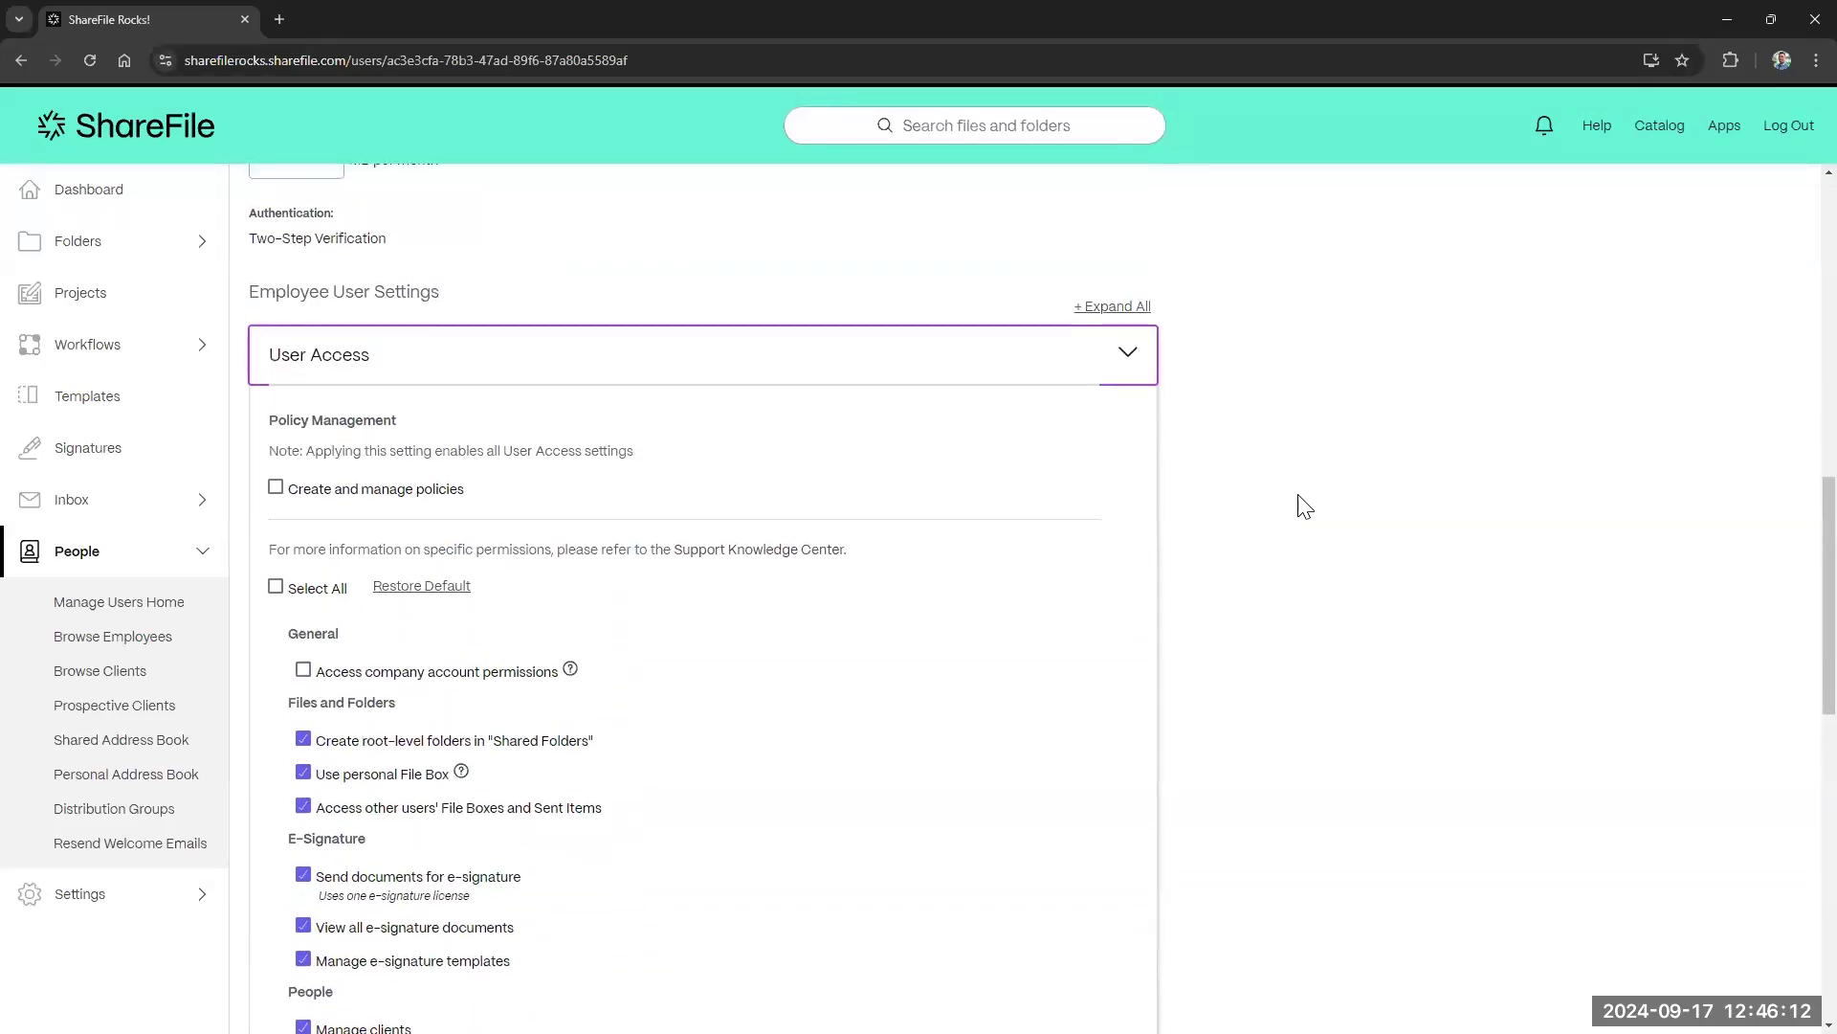
{"action": "scroll", "coordinate": [1304, 507], "scroll_direction": "down", "scroll_amount": 9}
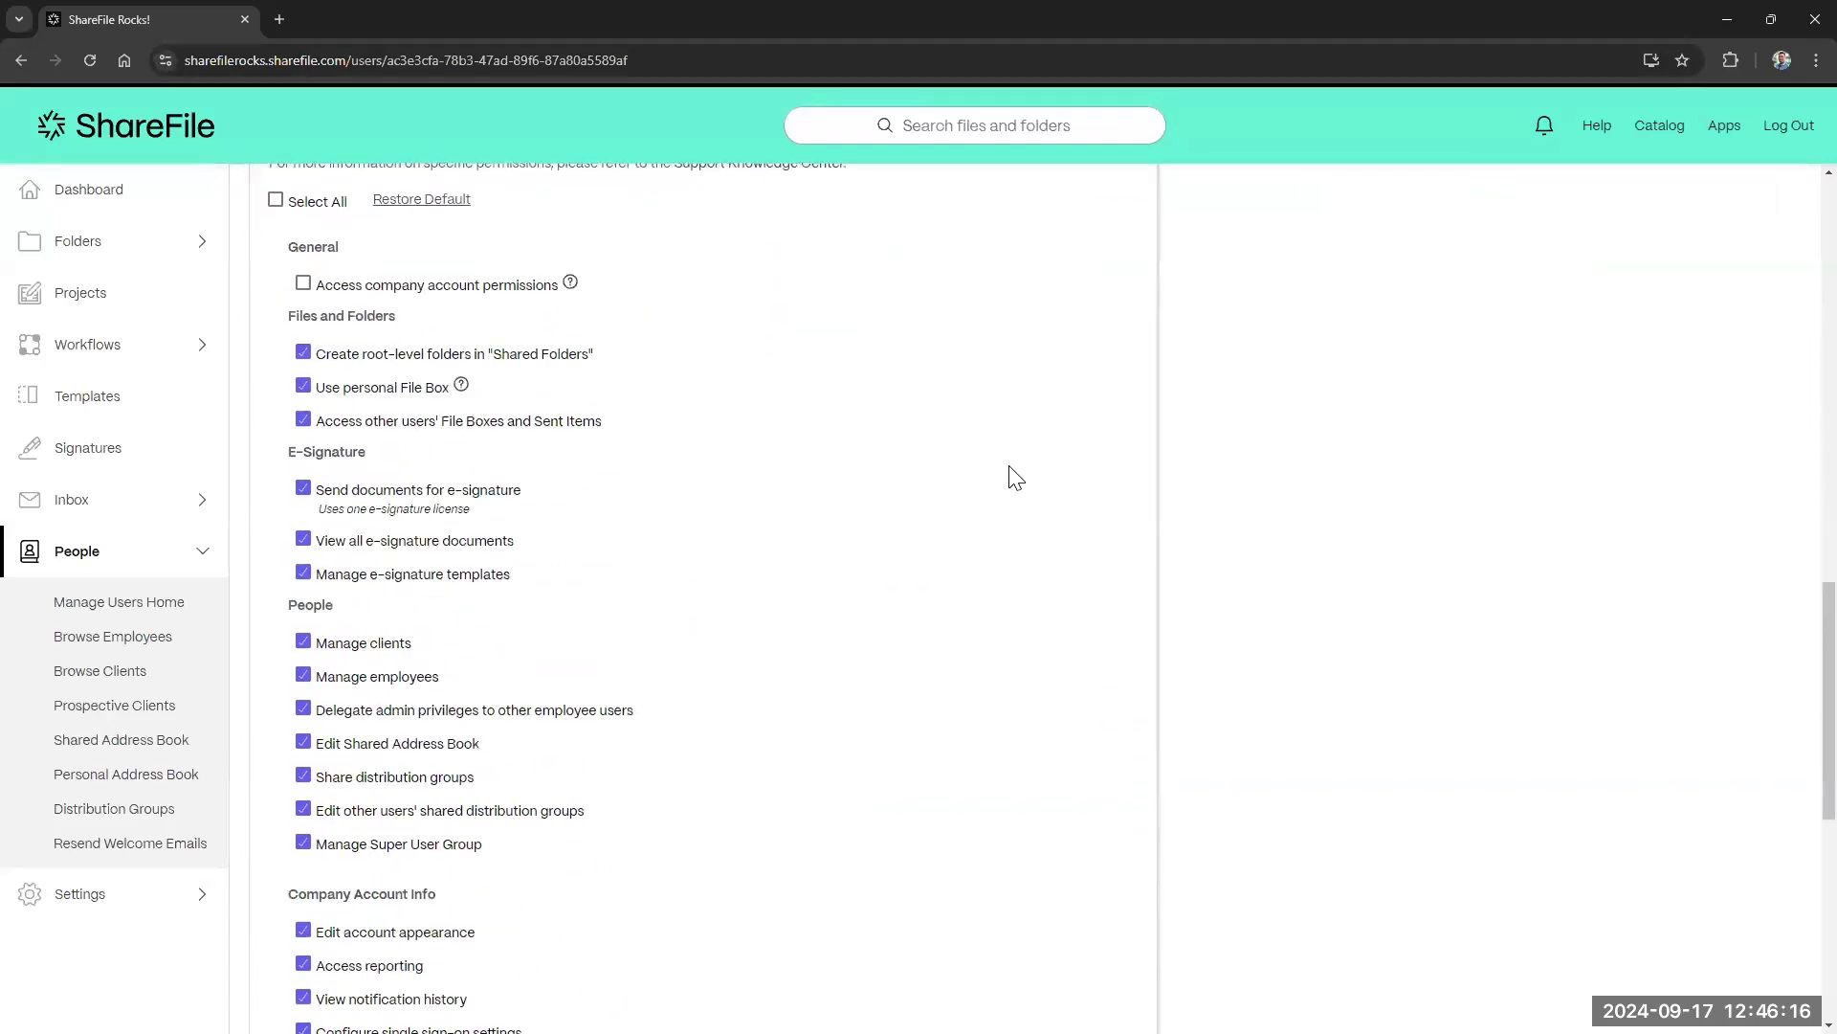
{"action": "left_click", "coordinate": [303, 384]}
Leave the employee profile without saving, return to the Dashboard and open the Resource Center.
{"action": "left_click", "coordinate": [170, 190]}
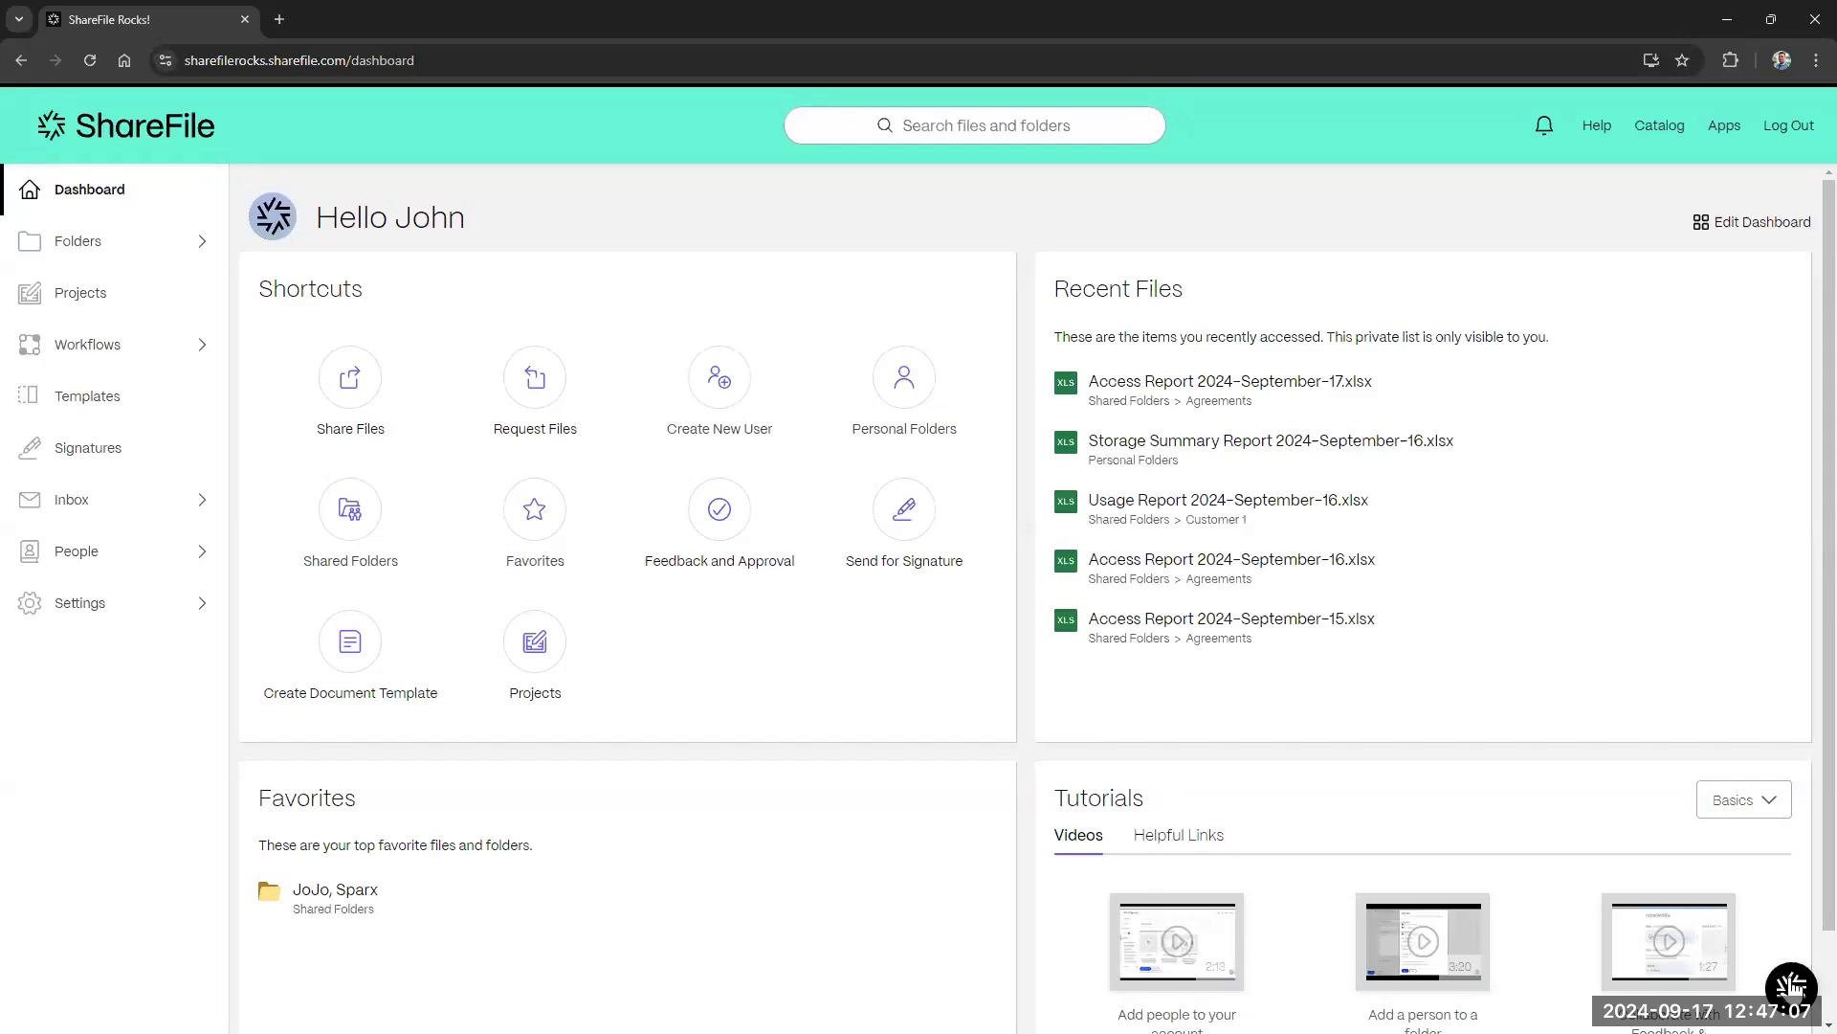
{"action": "left_click", "coordinate": [1789, 986]}
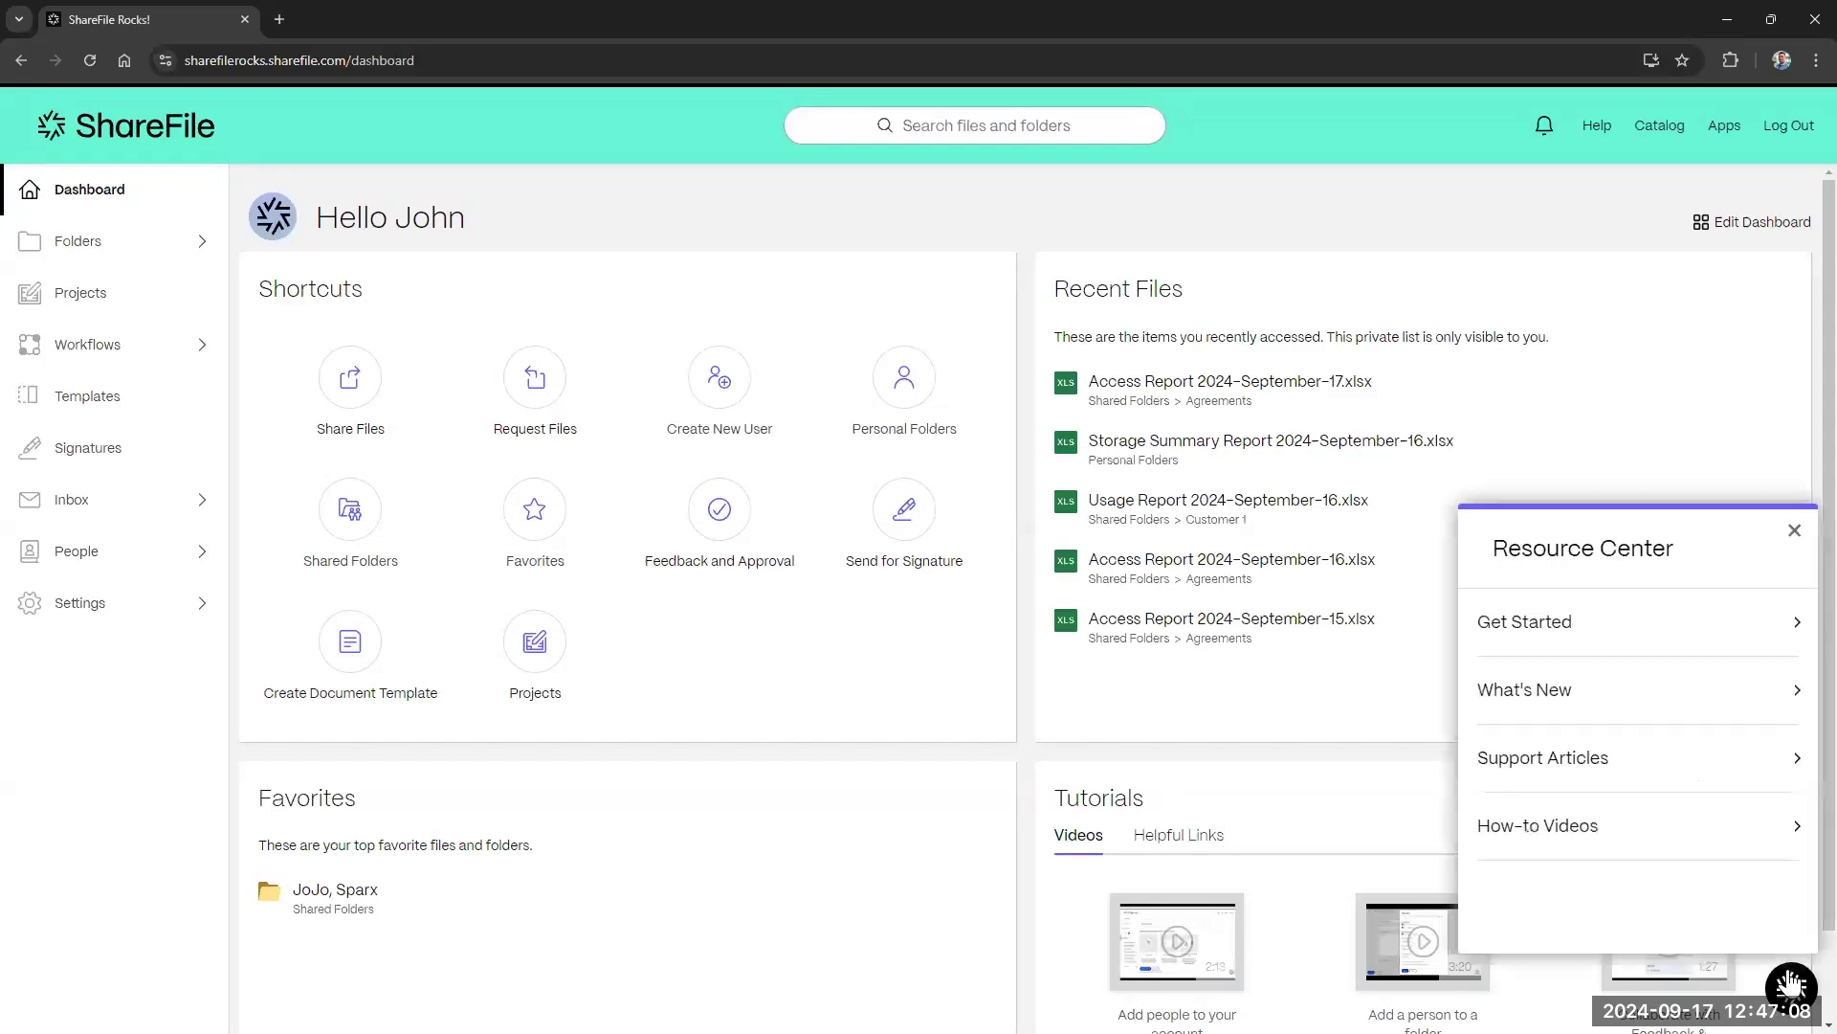